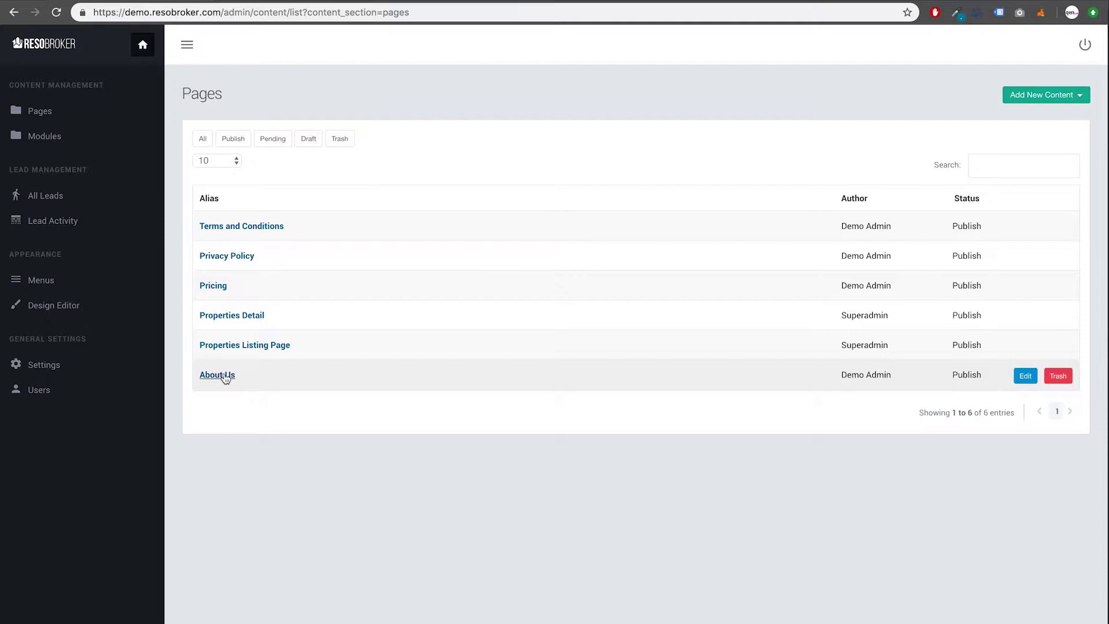
# Step: Open the About Us page and change its title to 'About Our Team'
pyautogui.click(224, 379)
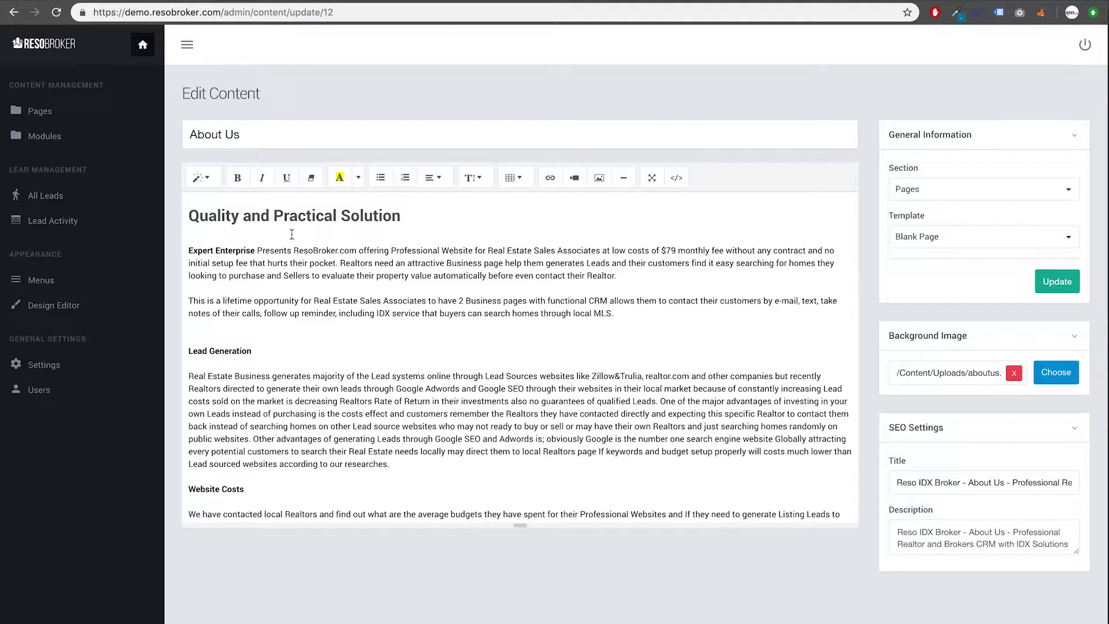
pyautogui.click(273, 141)
pyautogui.press('BackSpace')
pyautogui.write('S')
pyautogui.press('BackSpace')
pyautogui.write('Me')
pyautogui.press('BackSpace')
pyautogui.press('BackSpace')
pyautogui.write('Our Me')
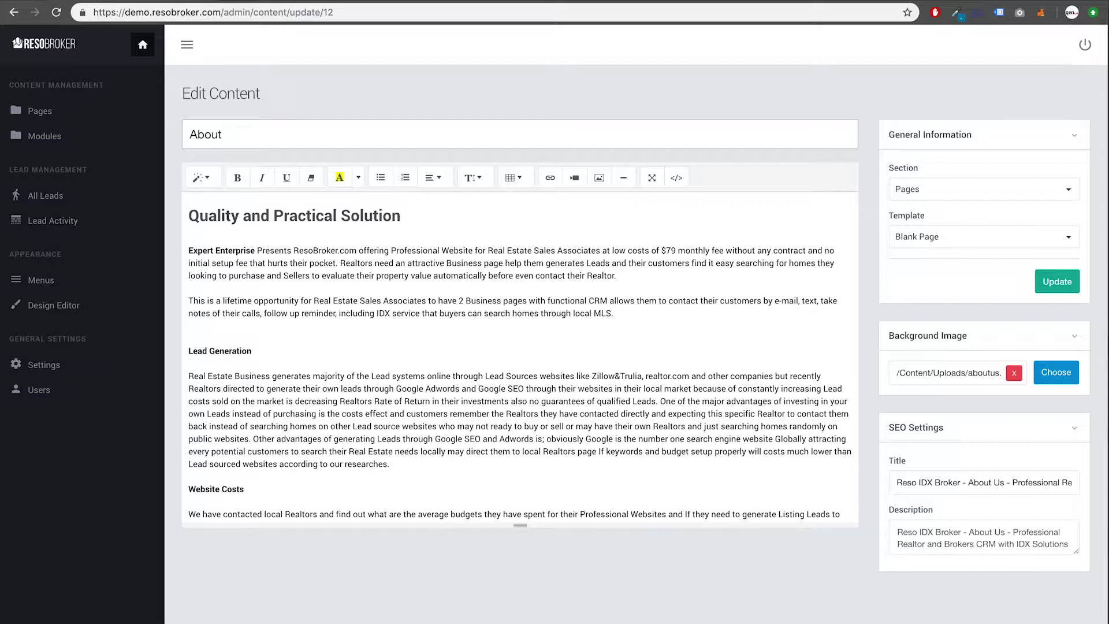
pyautogui.write('Our Team')
# Step: Style the 'Quality and Practical Solution' heading as Header 3 and insert blank lines above it
pyautogui.click(191, 216)
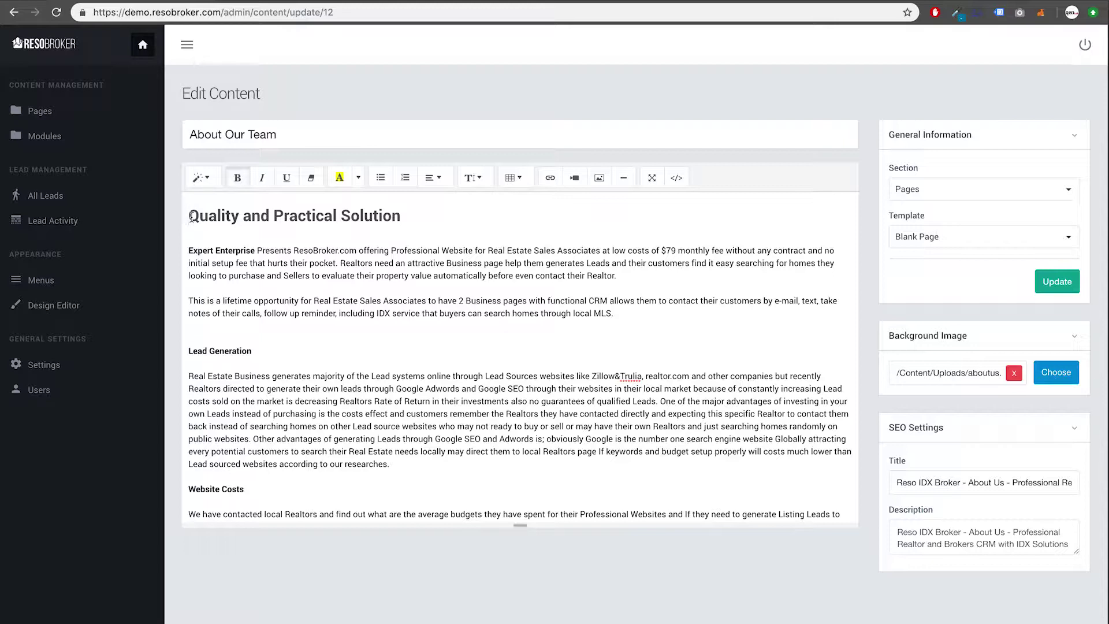
pyautogui.moveTo(190, 216); pyautogui.dragTo(399, 214)
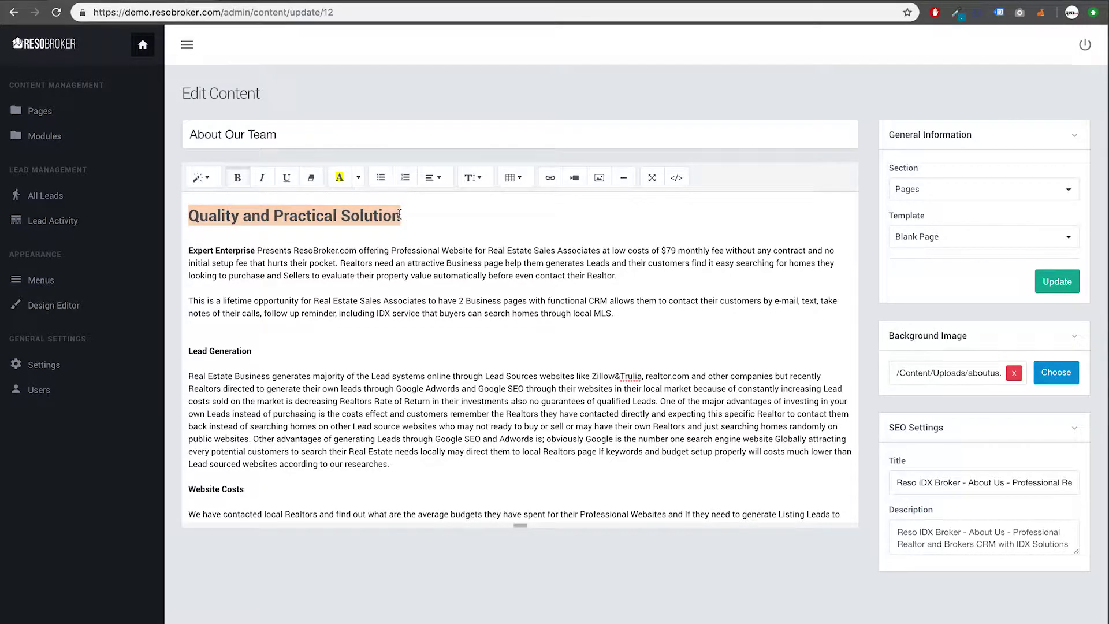
pyautogui.click(206, 180)
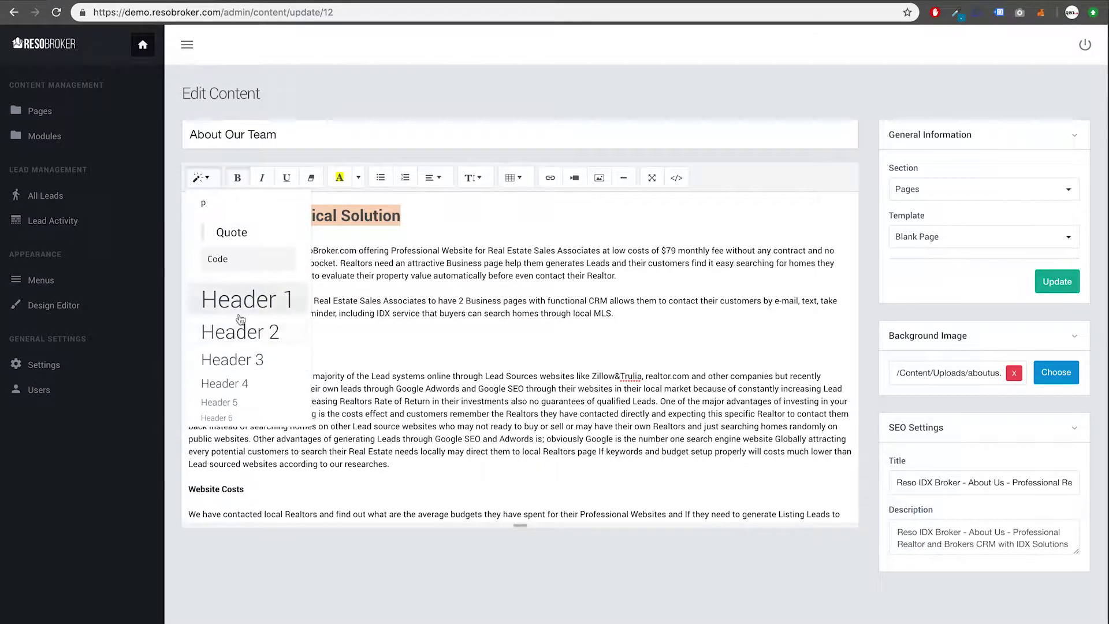
pyautogui.click(239, 364)
pyautogui.click(201, 177)
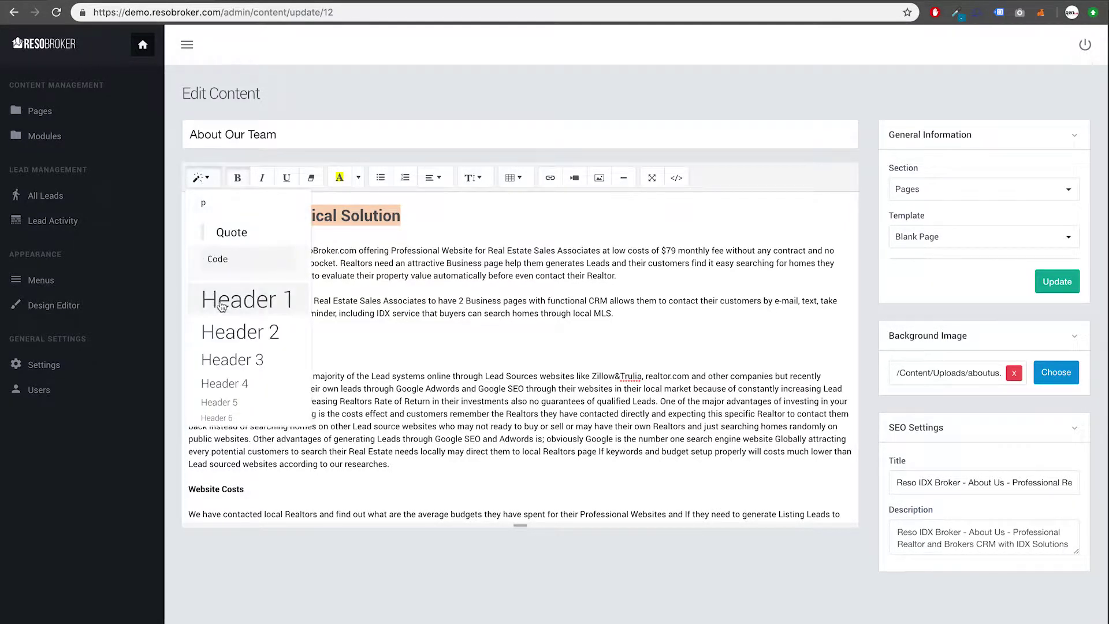
pyautogui.click(231, 302)
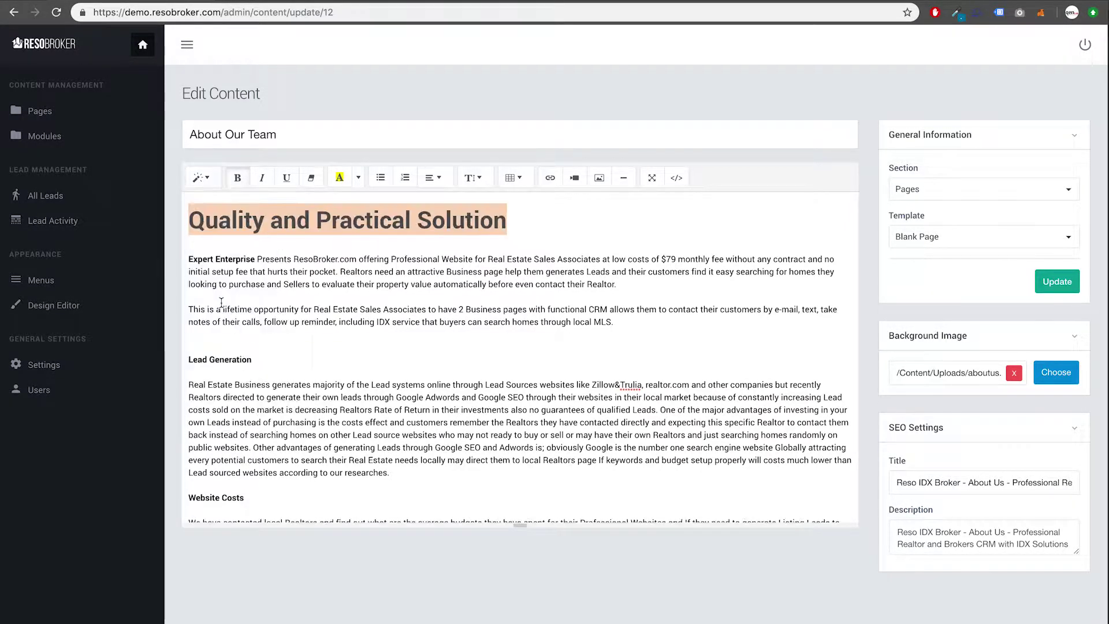
pyautogui.click(201, 178)
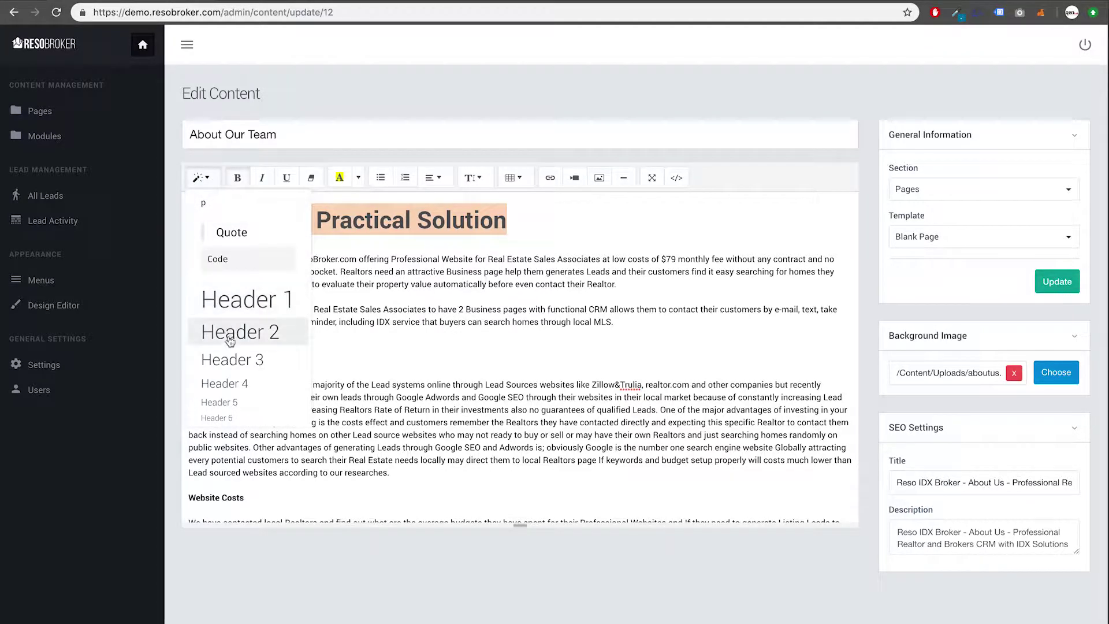
pyautogui.click(237, 385)
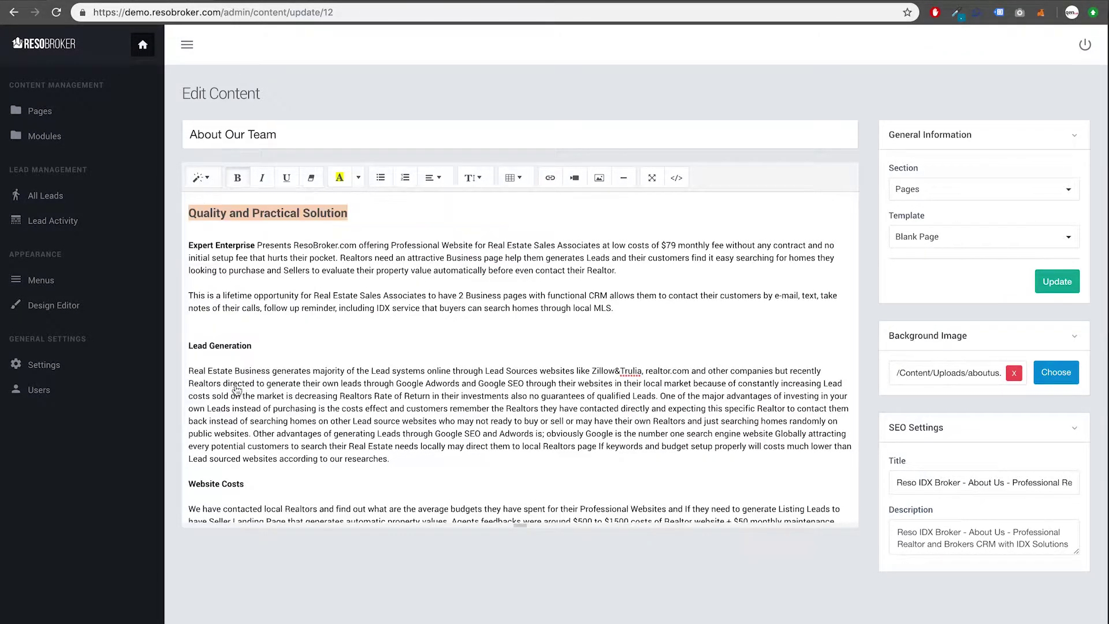
pyautogui.click(211, 181)
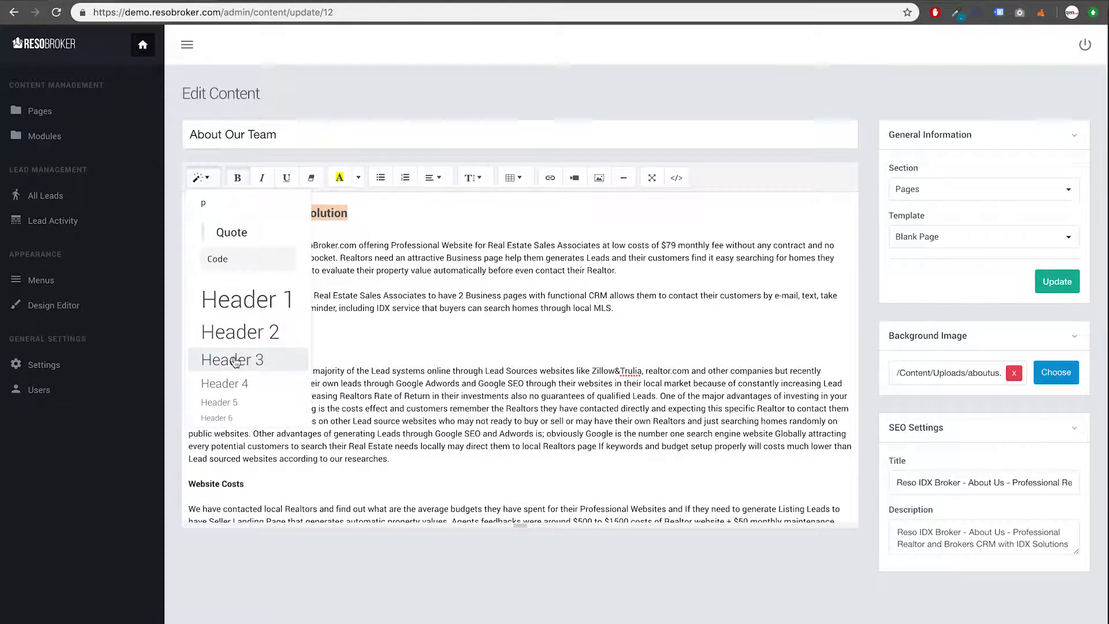
pyautogui.click(235, 362)
pyautogui.click(193, 226)
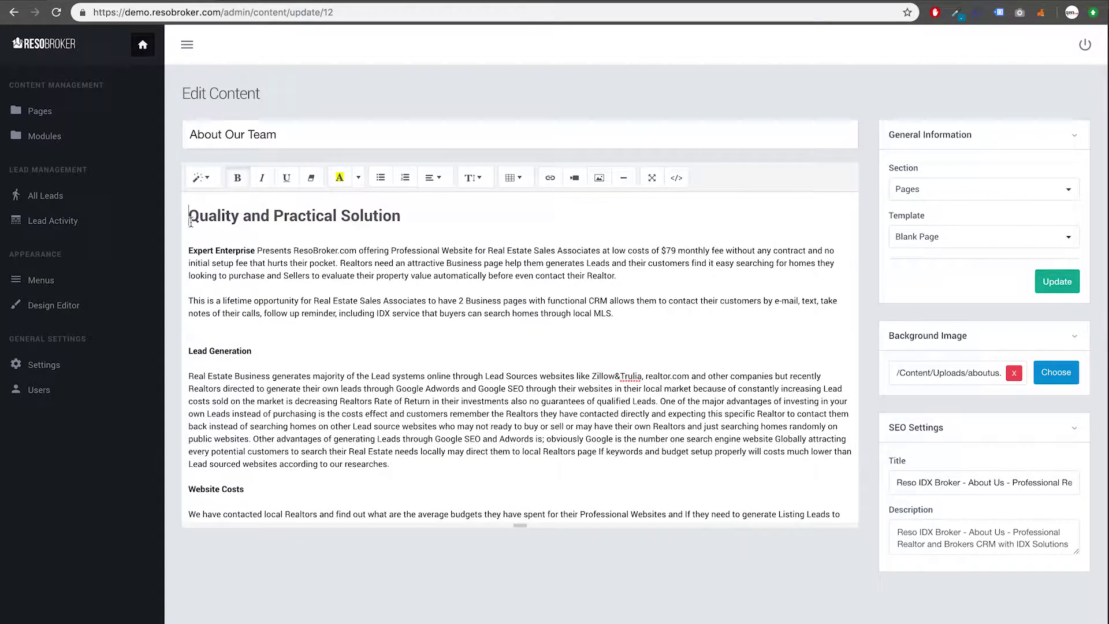
pyautogui.press('Return')
pyautogui.press('Return')
# Step: Insert the pasted YouTube video on the empty top line, followed by a blank line
pyautogui.click(203, 215)
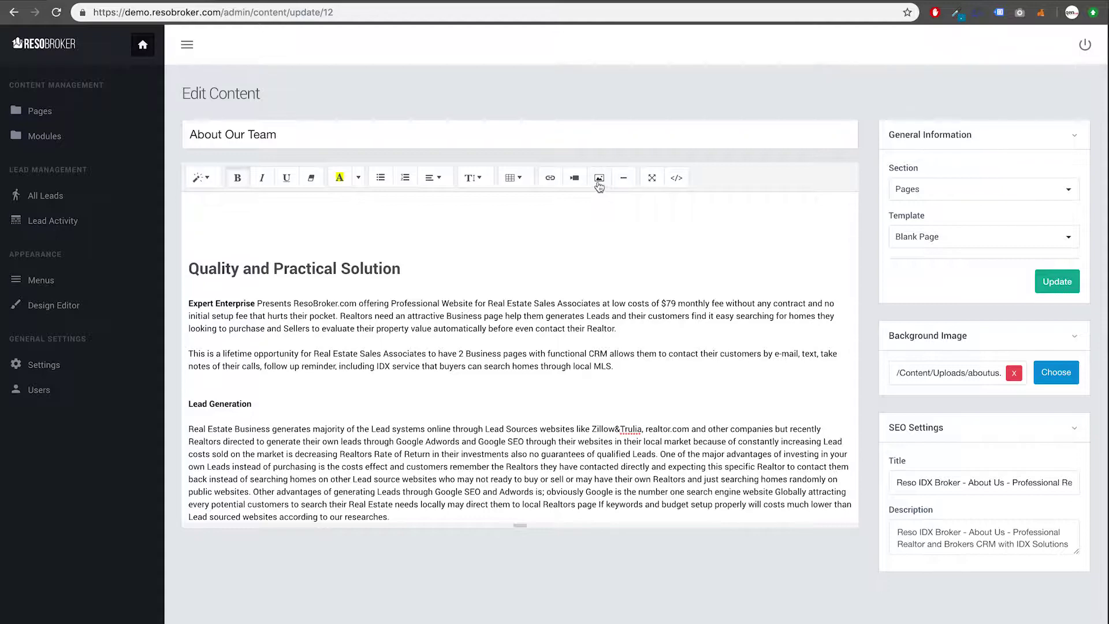
pyautogui.click(575, 179)
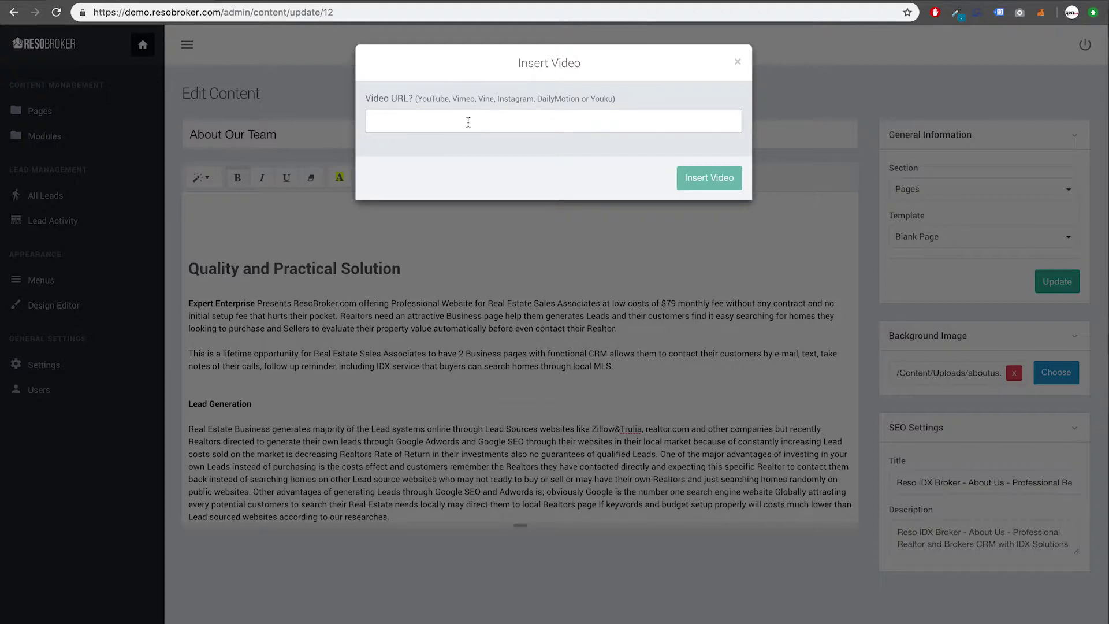
pyautogui.write('https://www.youtube.com/watch?v=HAm5meoS1wl')
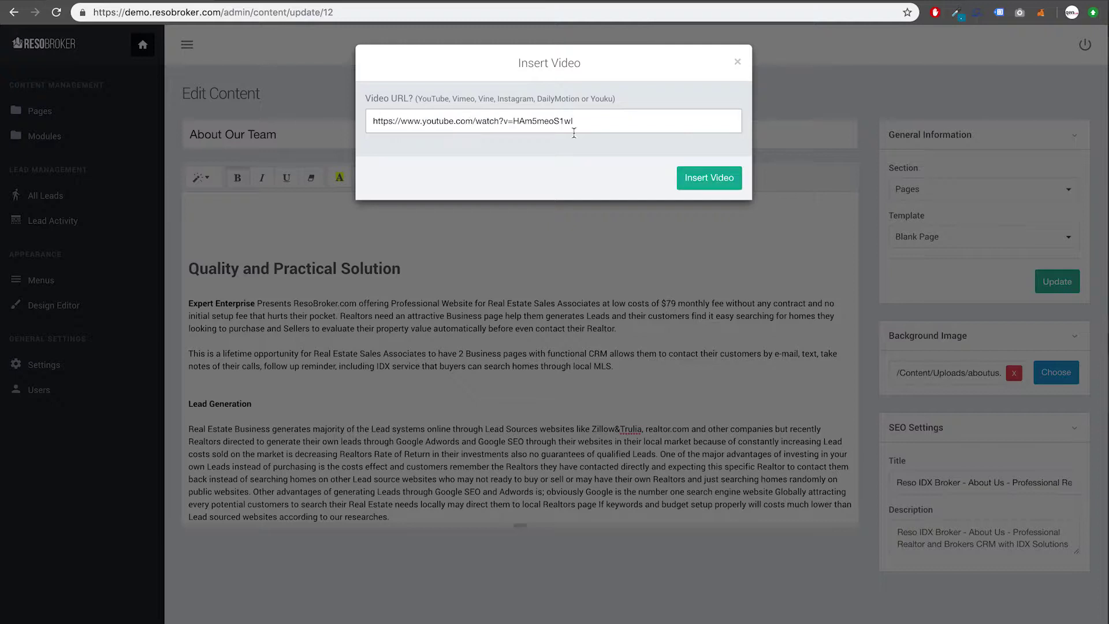
pyautogui.click(699, 188)
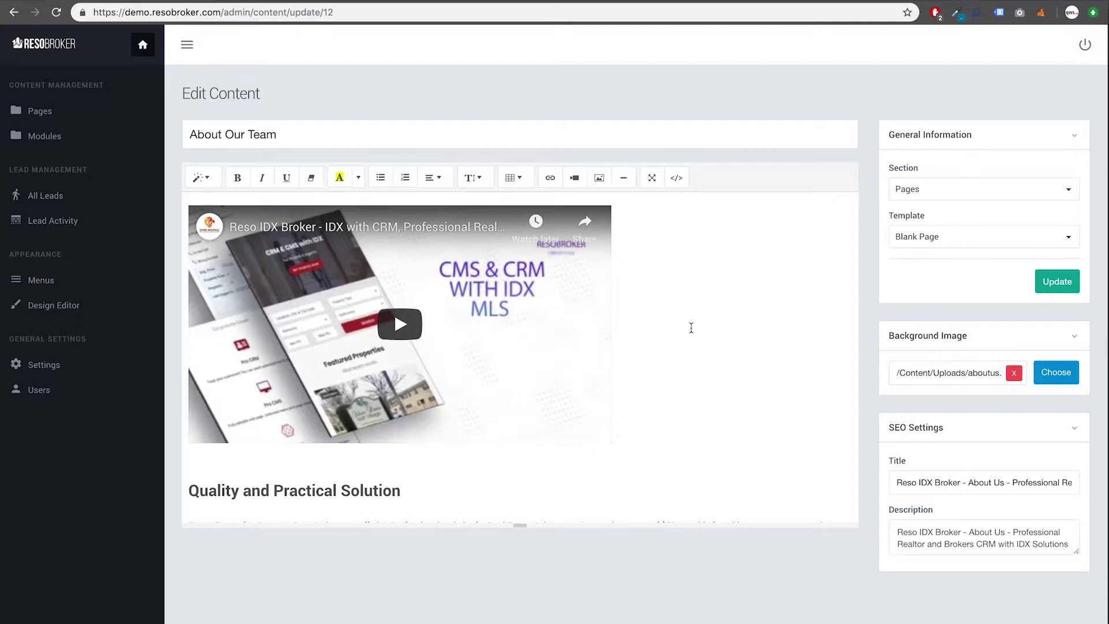
pyautogui.press('Return')
pyautogui.press('Return')
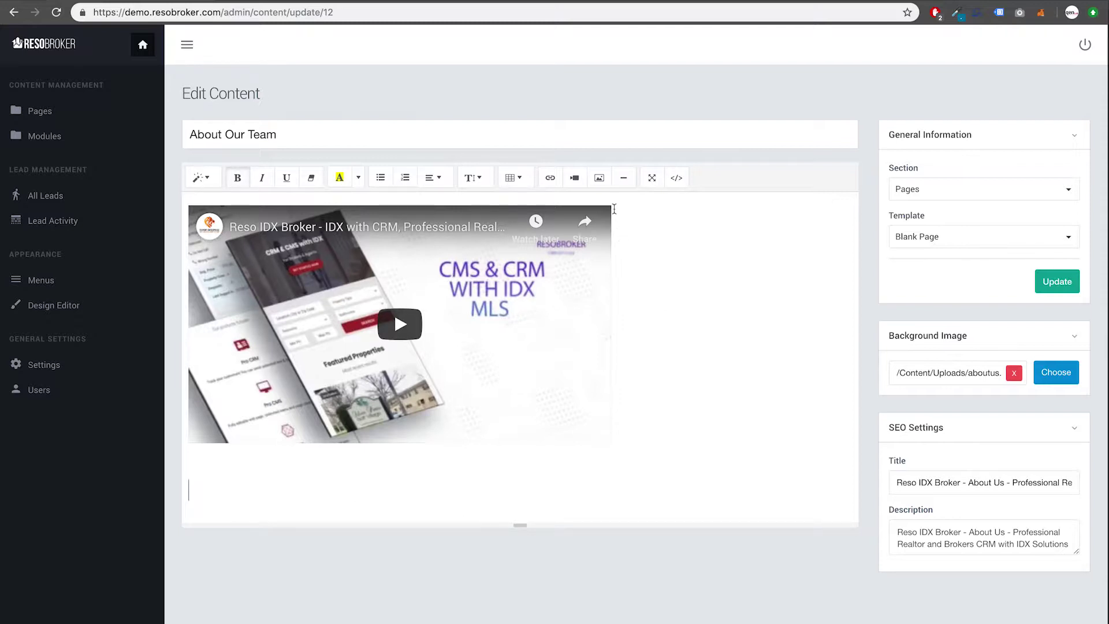
# Step: Upload facebook-cover-resobroker.jpg and set it as the page's background image
pyautogui.click(1056, 373)
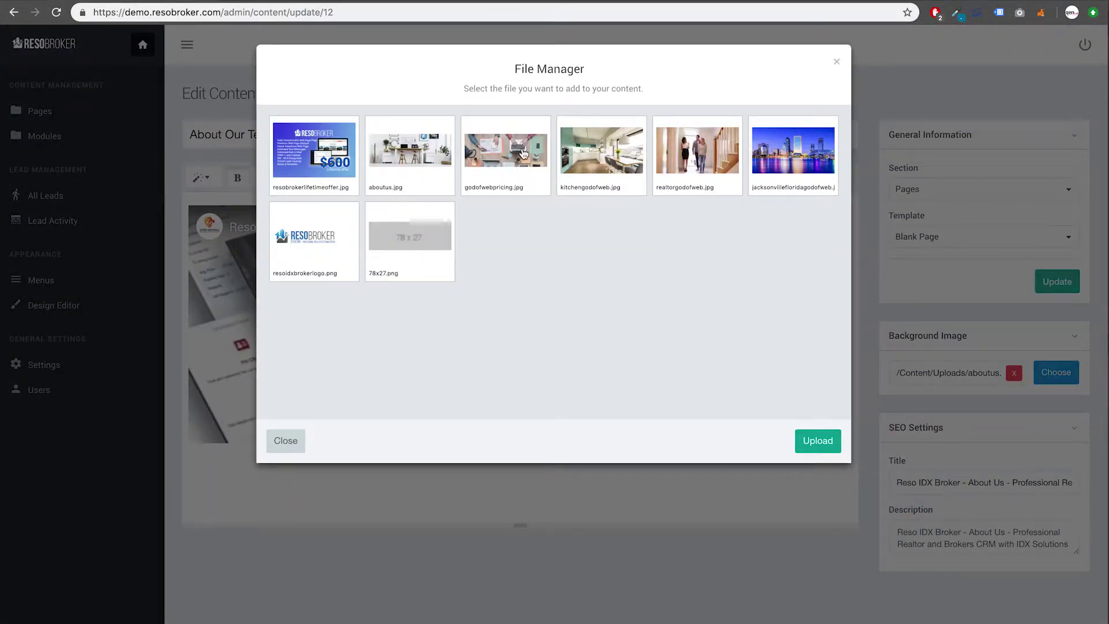
pyautogui.click(524, 154)
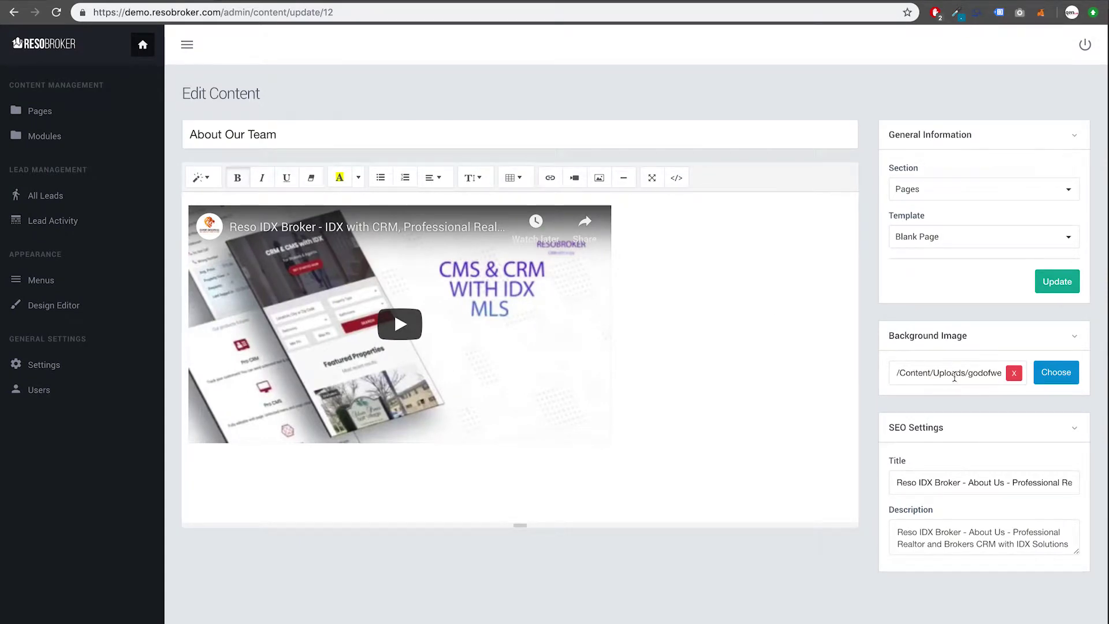
pyautogui.click(1052, 374)
pyautogui.click(817, 440)
pyautogui.scroll(-10, 619, 223)
pyautogui.scroll(-2, 619, 225)
pyautogui.scroll(10, 619, 224)
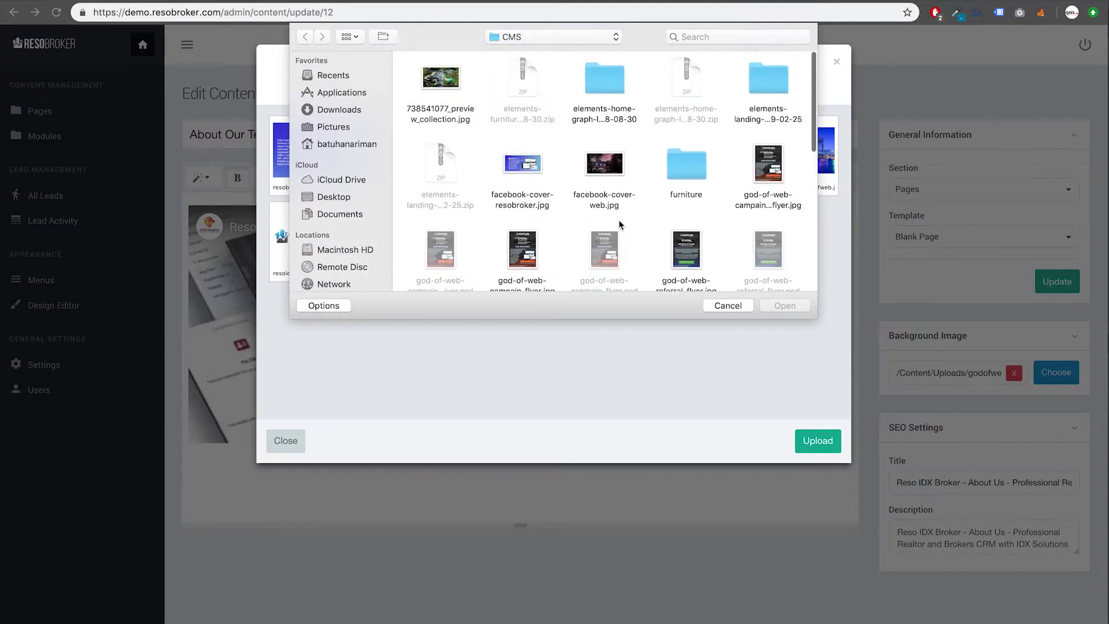
pyautogui.click(519, 170)
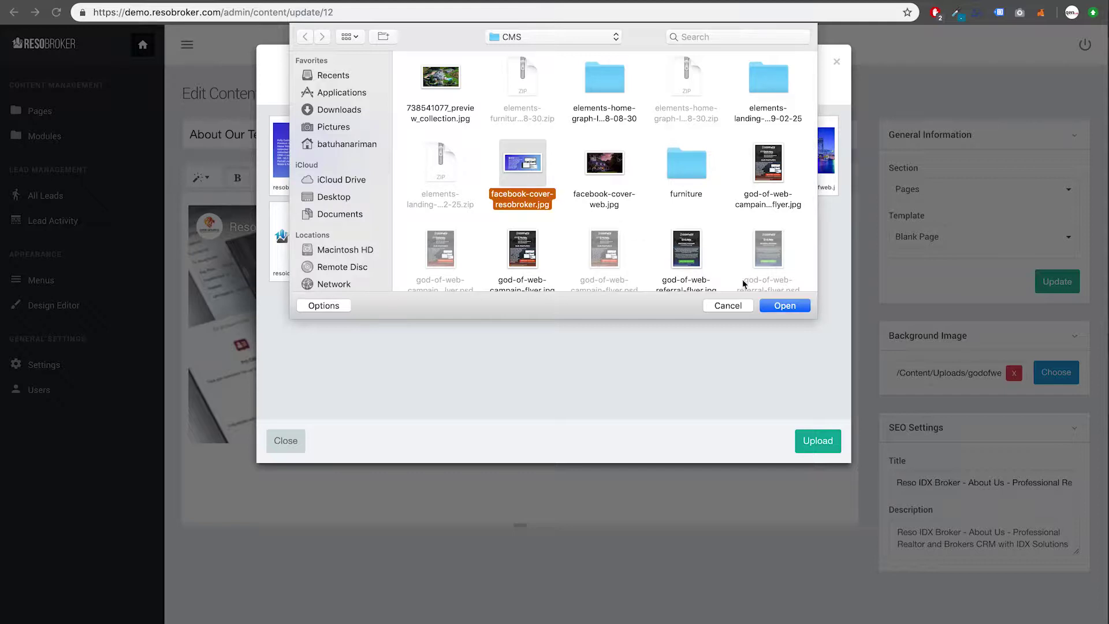
pyautogui.click(786, 306)
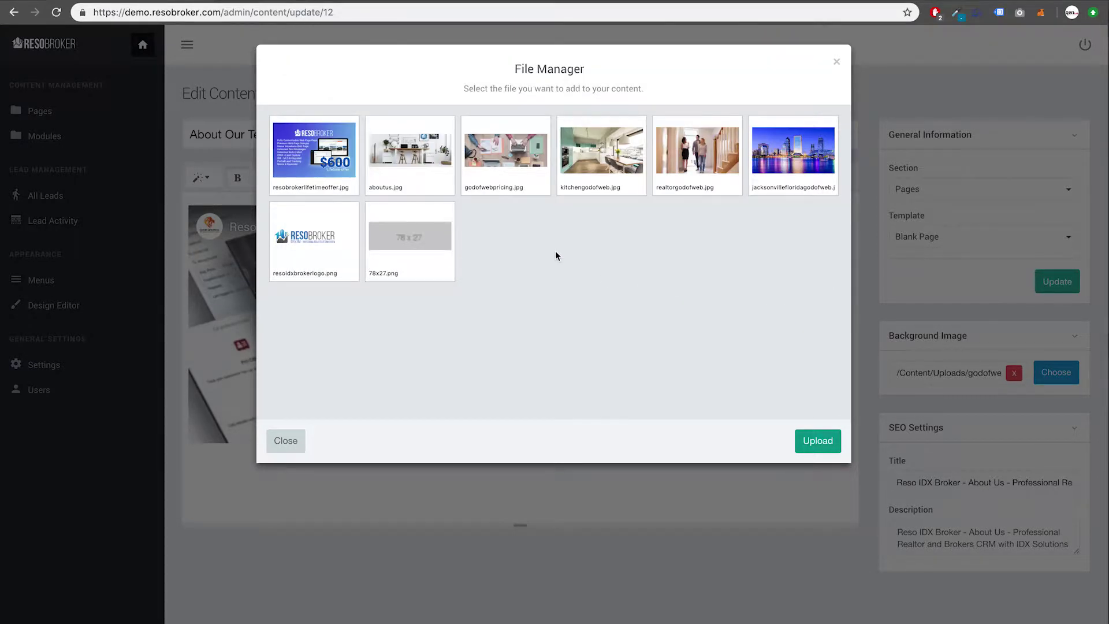
pyautogui.click(311, 155)
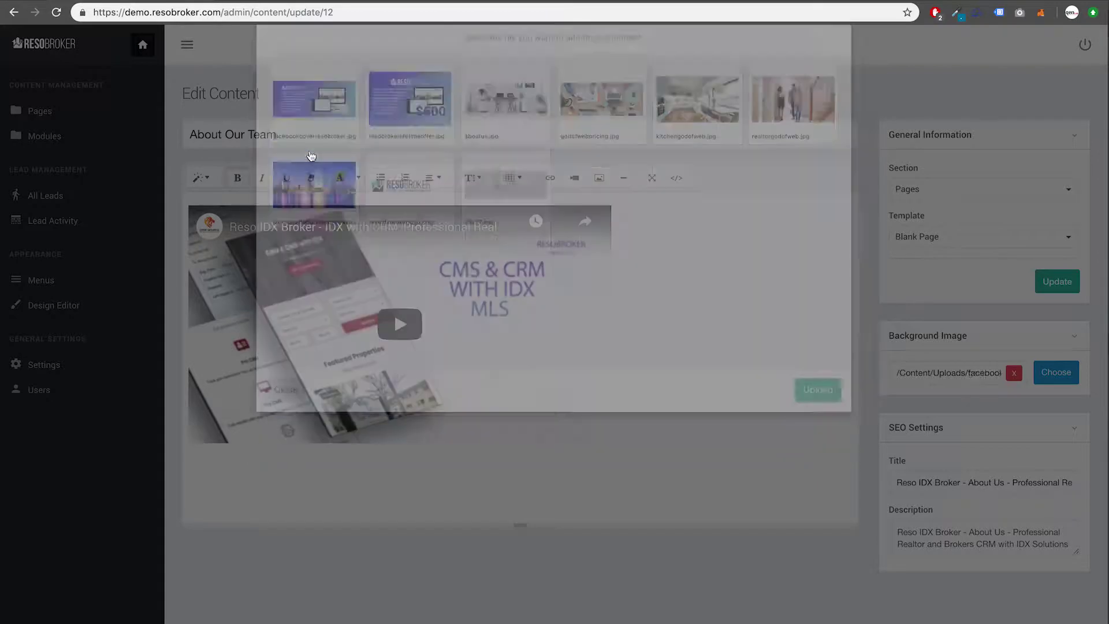
# Step: Save the page with Update and reload the live About Us page
pyautogui.click(1048, 288)
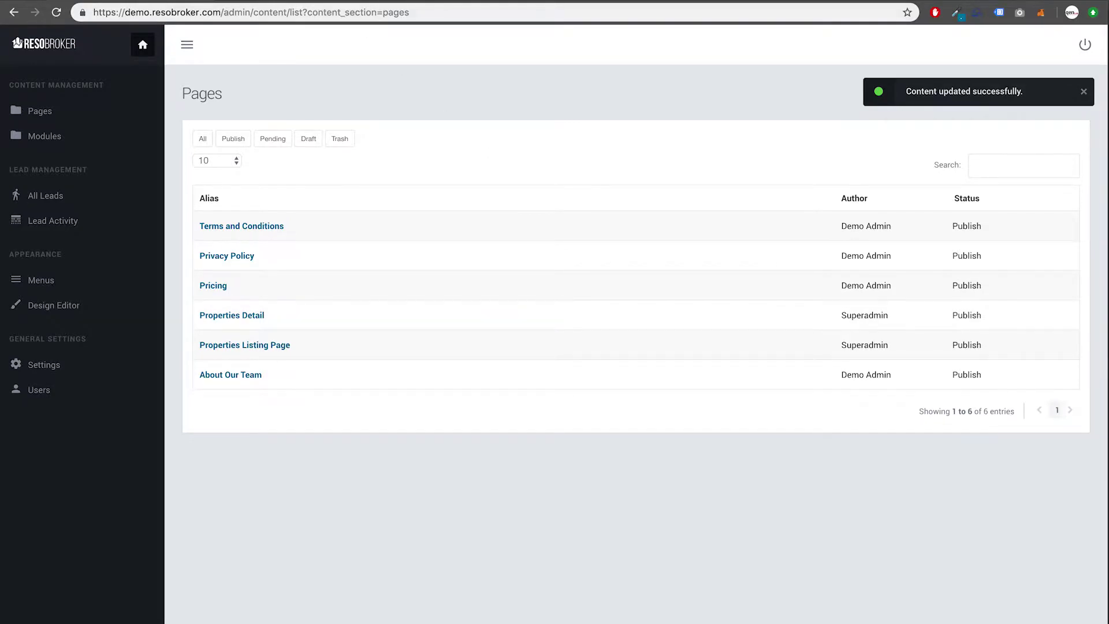
pyautogui.click(307, 1)
pyautogui.click(399, 16)
pyautogui.click(400, 16)
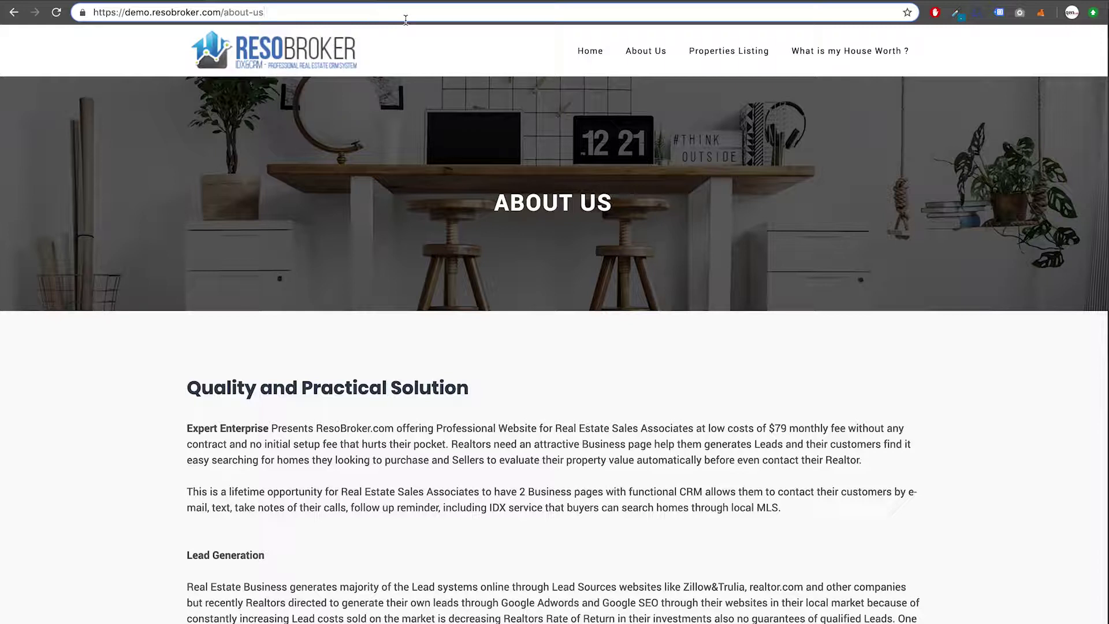
pyautogui.press('Return')
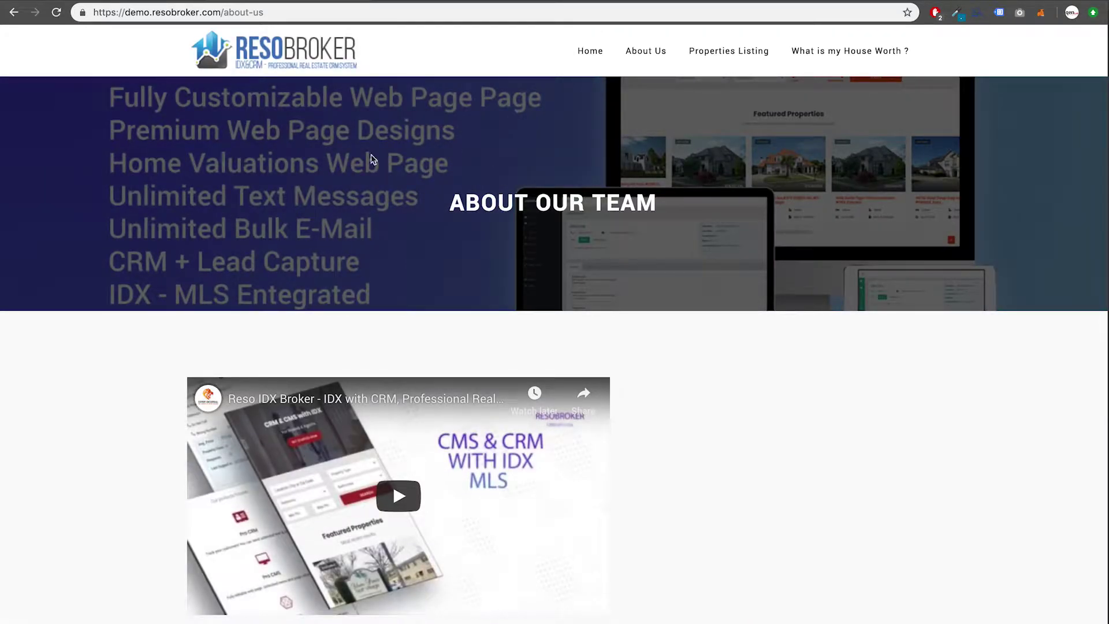
# Step: Play the embedded YouTube video on the live page to confirm it works
pyautogui.scroll(-2, 321, 177)
pyautogui.scroll(-3, 321, 176)
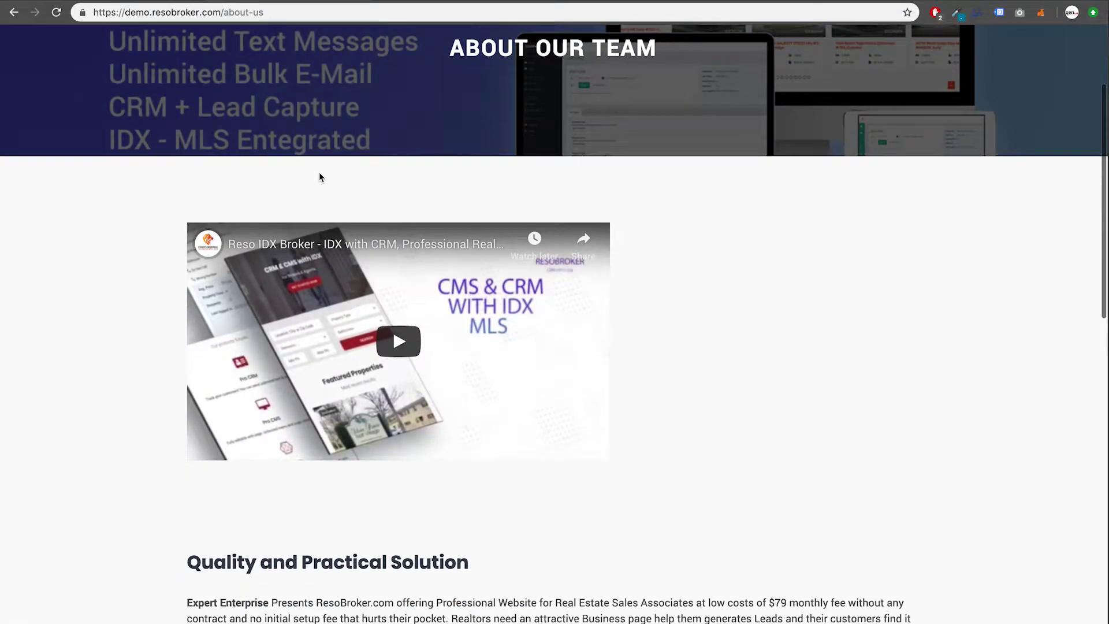
pyautogui.click(385, 340)
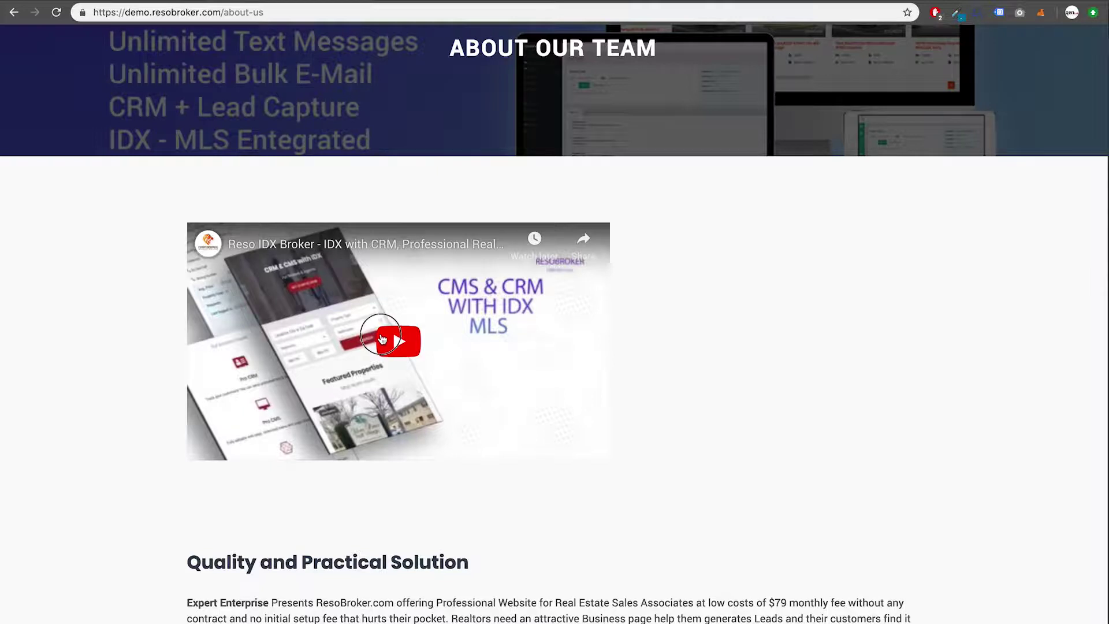
pyautogui.scroll(5, 364, 186)
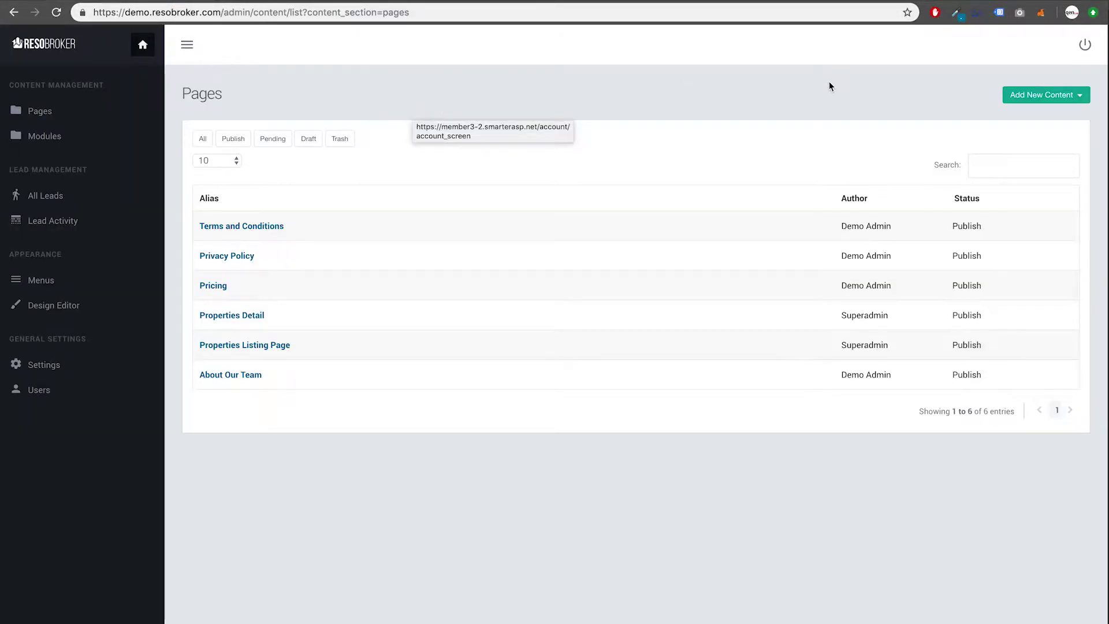
# Step: Create a new page with the alias 'About Orlando'
pyautogui.click(1080, 97)
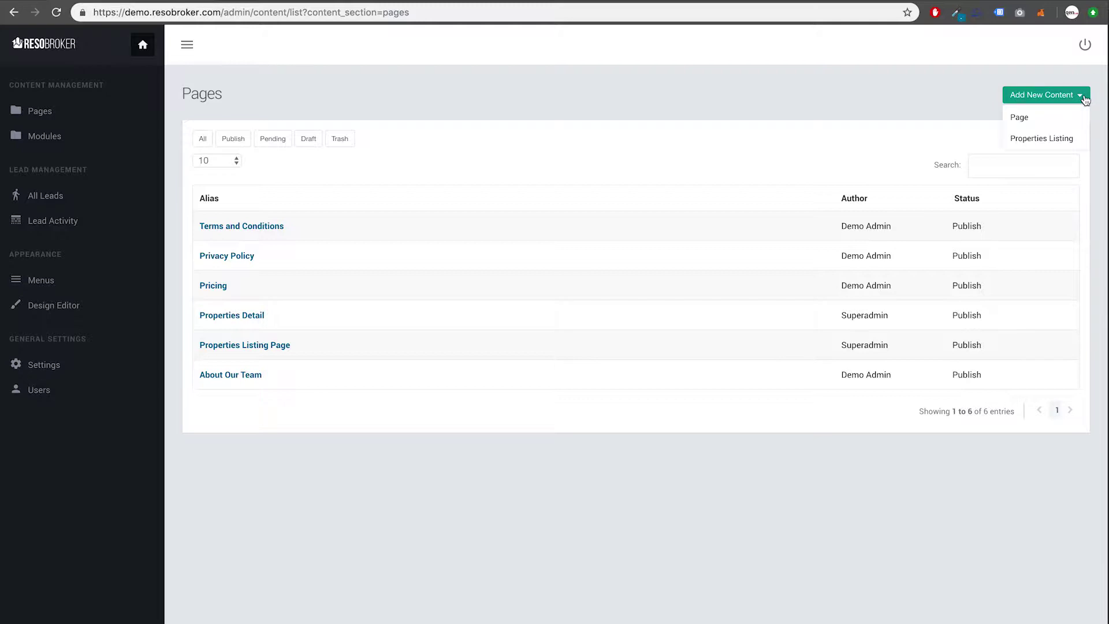
pyautogui.click(1020, 119)
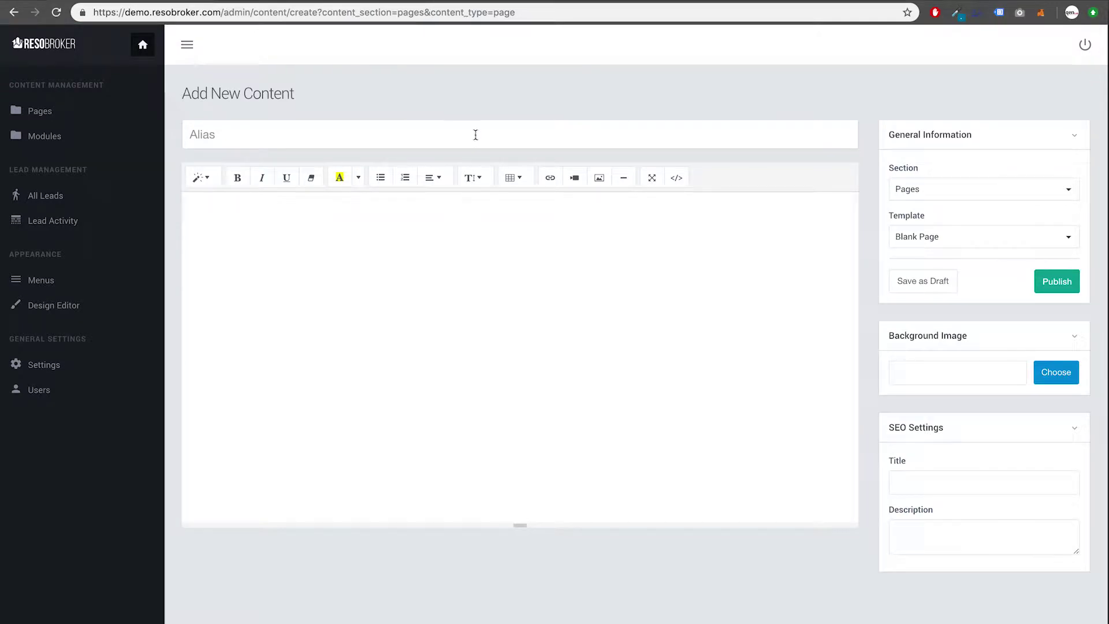
pyautogui.click(476, 134)
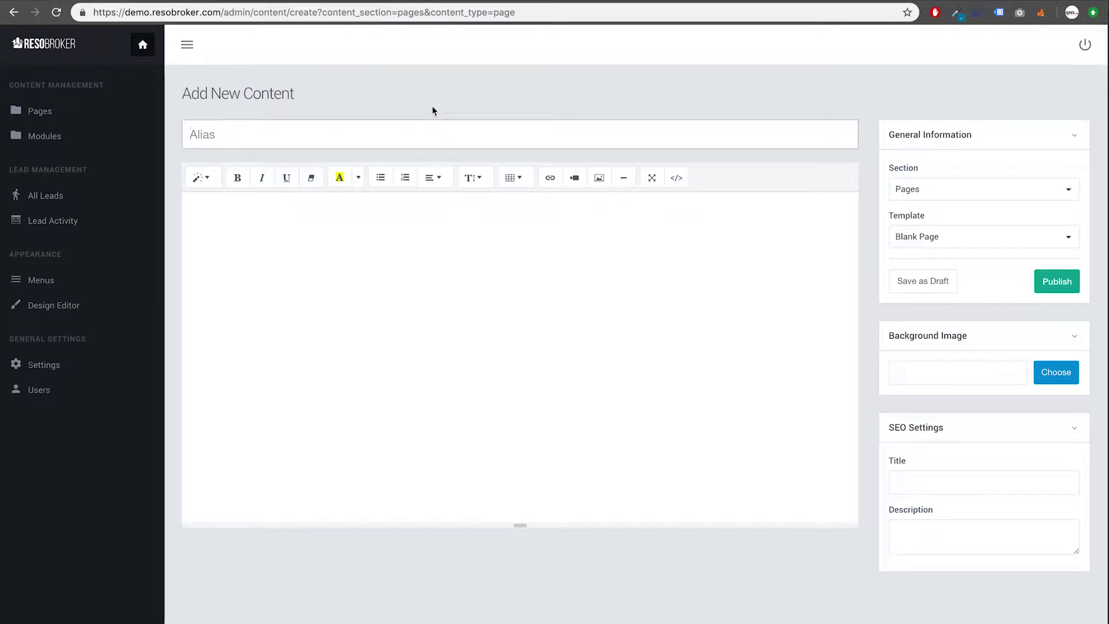
pyautogui.write('About Orlando')
# Step: Type TITLE in the page body and style it as Header 1
pyautogui.click(385, 206)
pyautogui.write('TITLE')
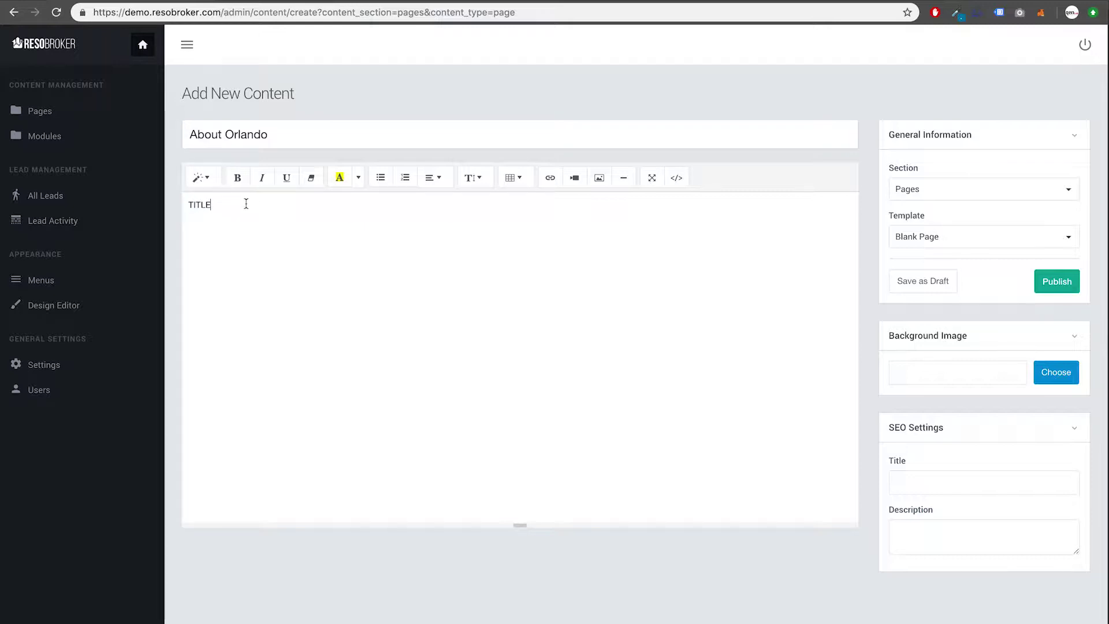
pyautogui.doubleClick(208, 205)
pyautogui.click(207, 179)
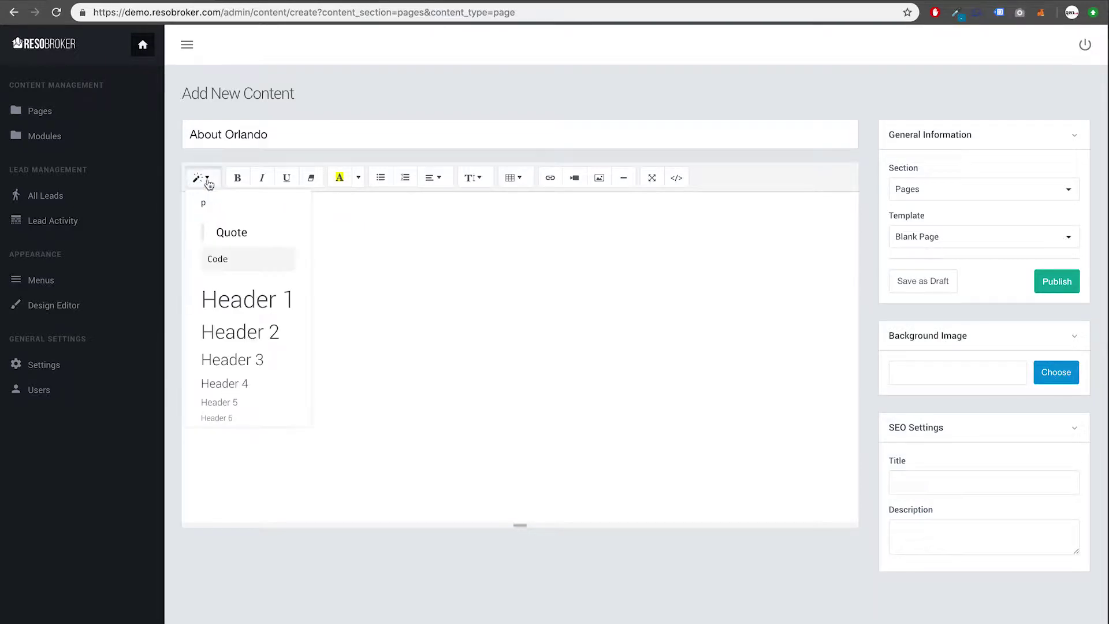
pyautogui.click(218, 301)
pyautogui.click(274, 234)
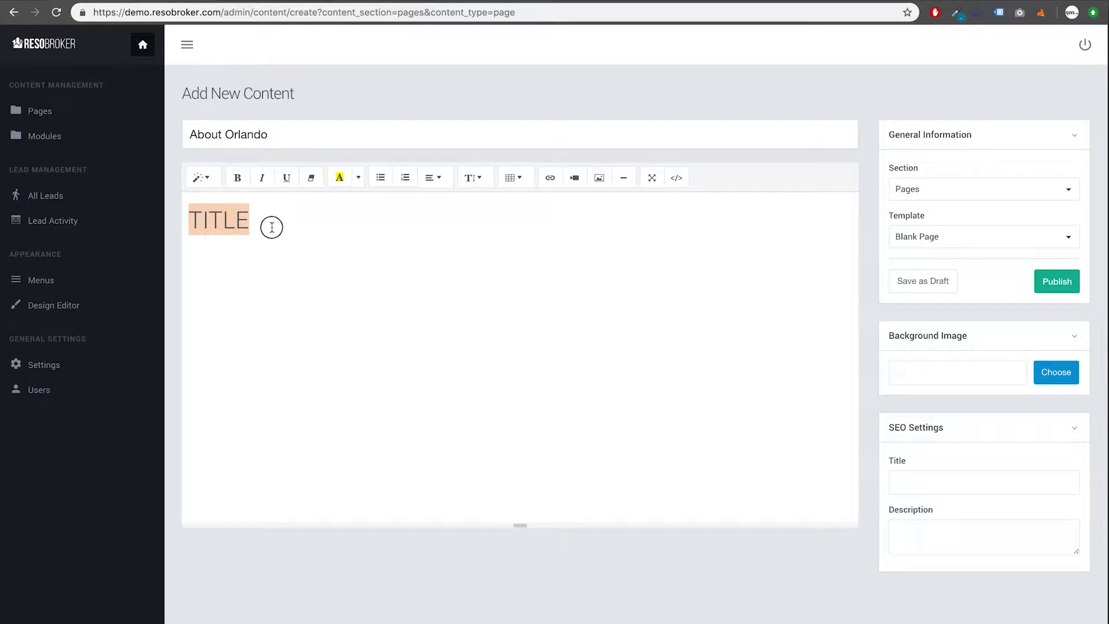
# Step: Add a 'Content' line below the TITLE heading and empty lines above it
pyautogui.press('Return')
pyautogui.write('Content')
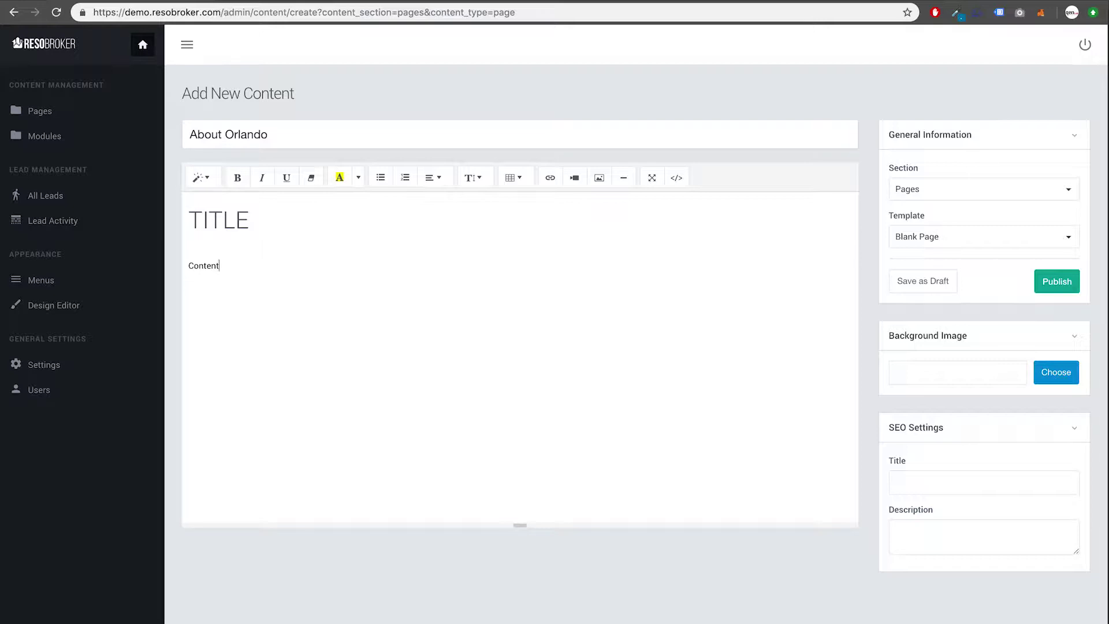
pyautogui.press('Left')
pyautogui.press('Left')
pyautogui.press('Left')
pyautogui.press('Return')
pyautogui.press('Return')
pyautogui.press('Up')
pyautogui.press('Up')
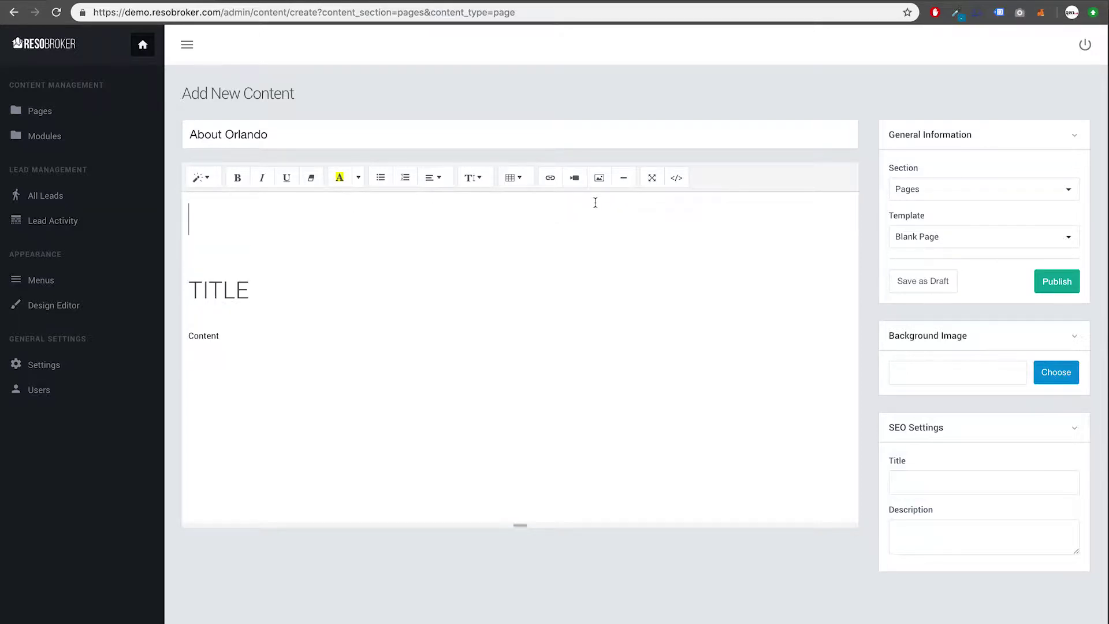
# Step: Insert resoidxbrokerlogo.png into the body and resize it to 50%, then 25%
pyautogui.click(599, 178)
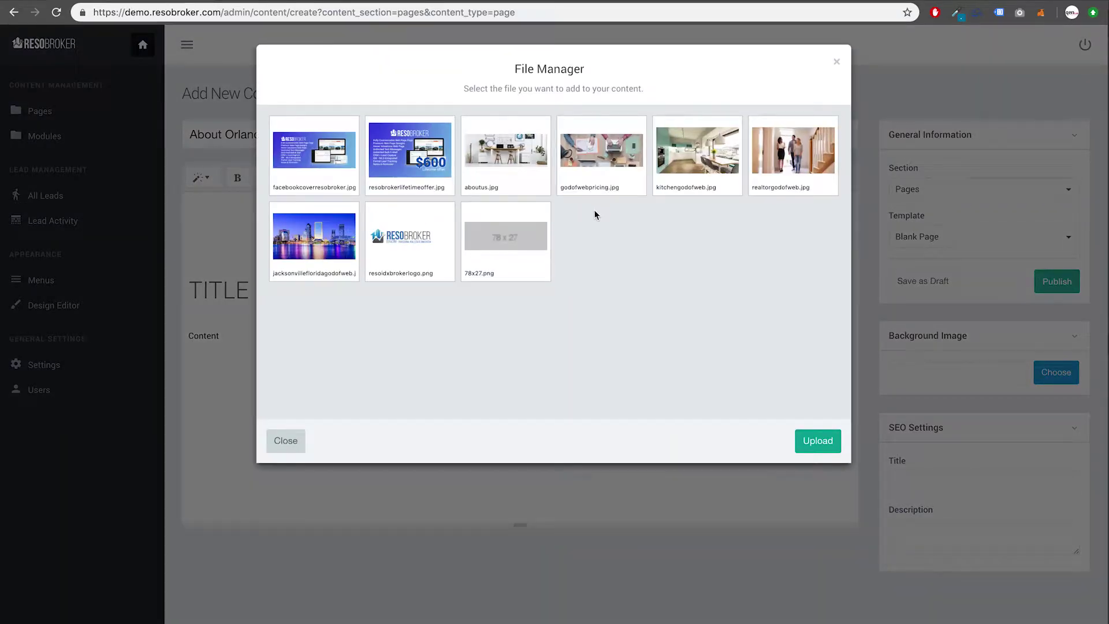
pyautogui.click(417, 242)
pyautogui.click(242, 228)
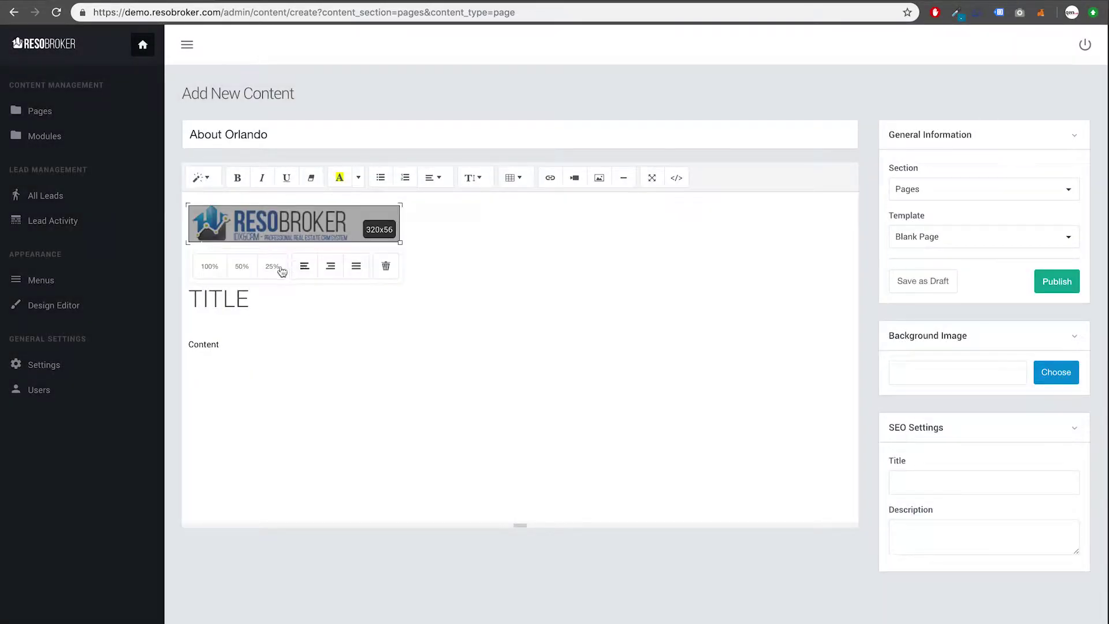
pyautogui.click(242, 266)
pyautogui.click(278, 244)
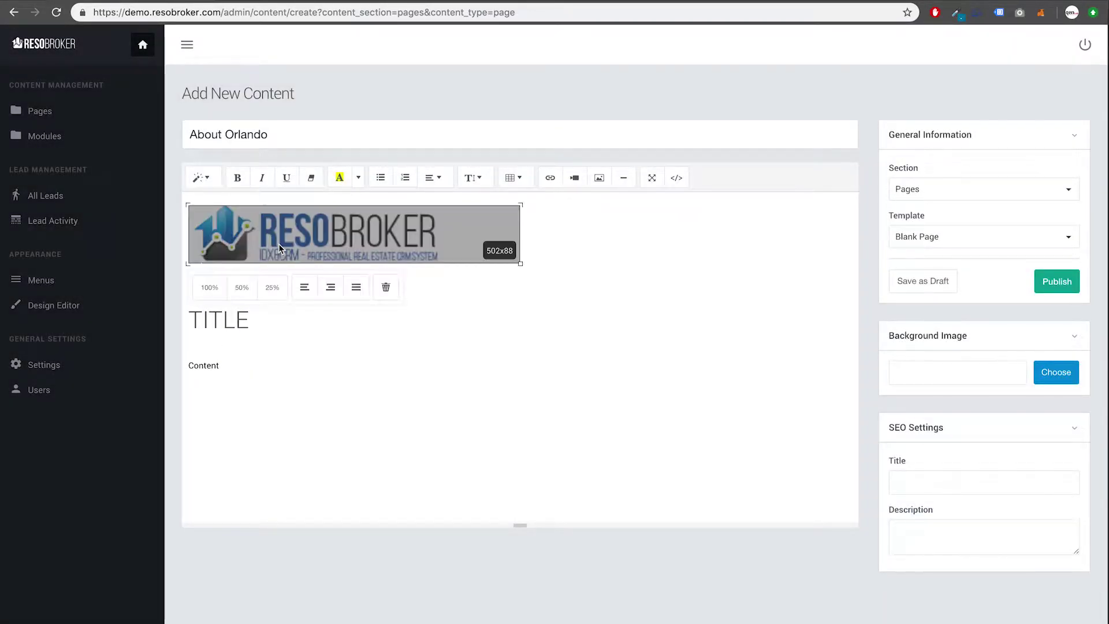
pyautogui.click(273, 287)
# Step: Try floating the logo right and left in the page body
pyautogui.click(249, 231)
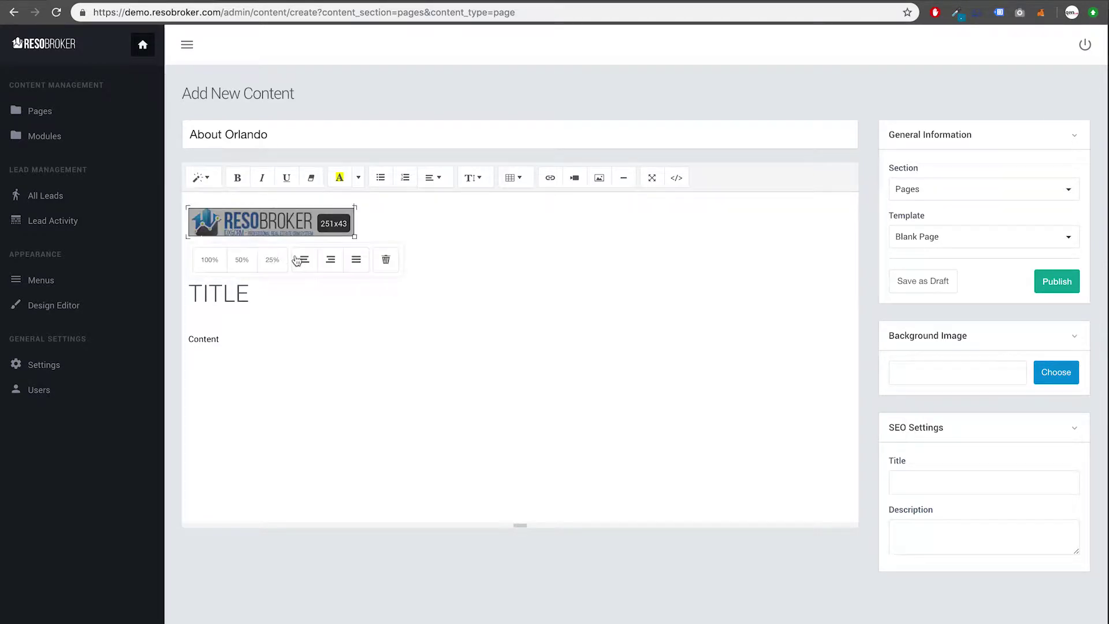
pyautogui.click(330, 260)
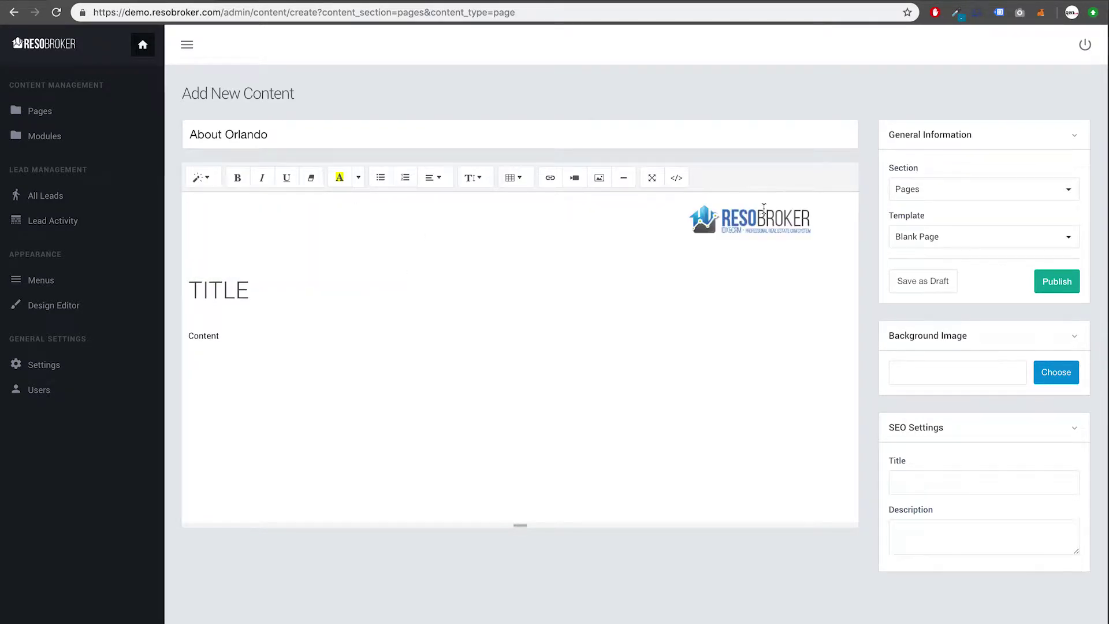
pyautogui.click(774, 222)
pyautogui.click(803, 261)
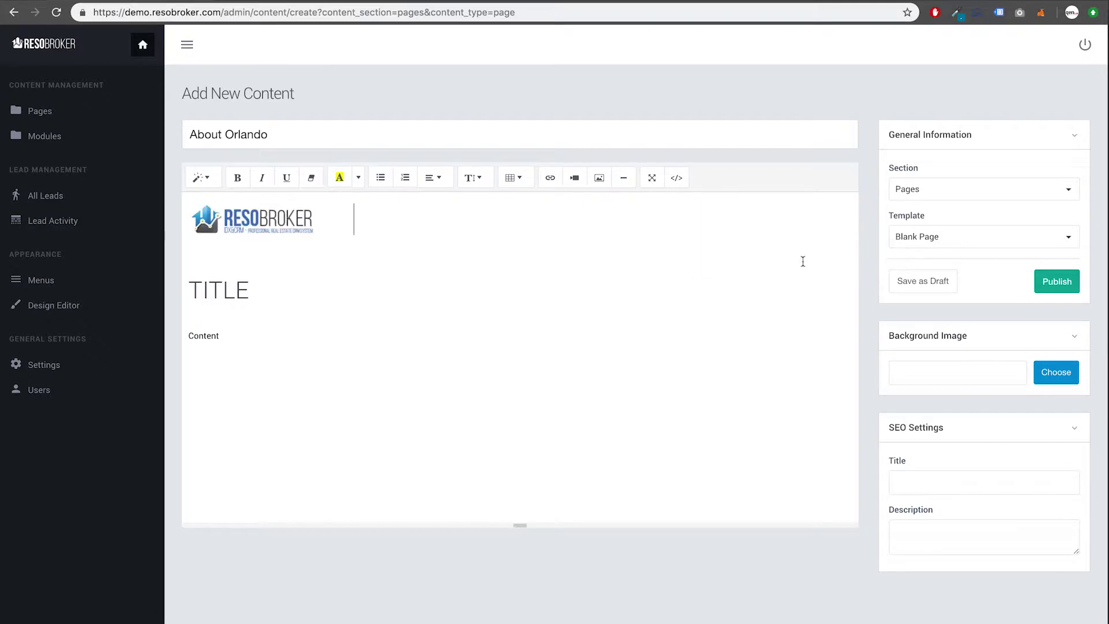
pyautogui.click(293, 229)
pyautogui.click(331, 258)
pyautogui.click(716, 233)
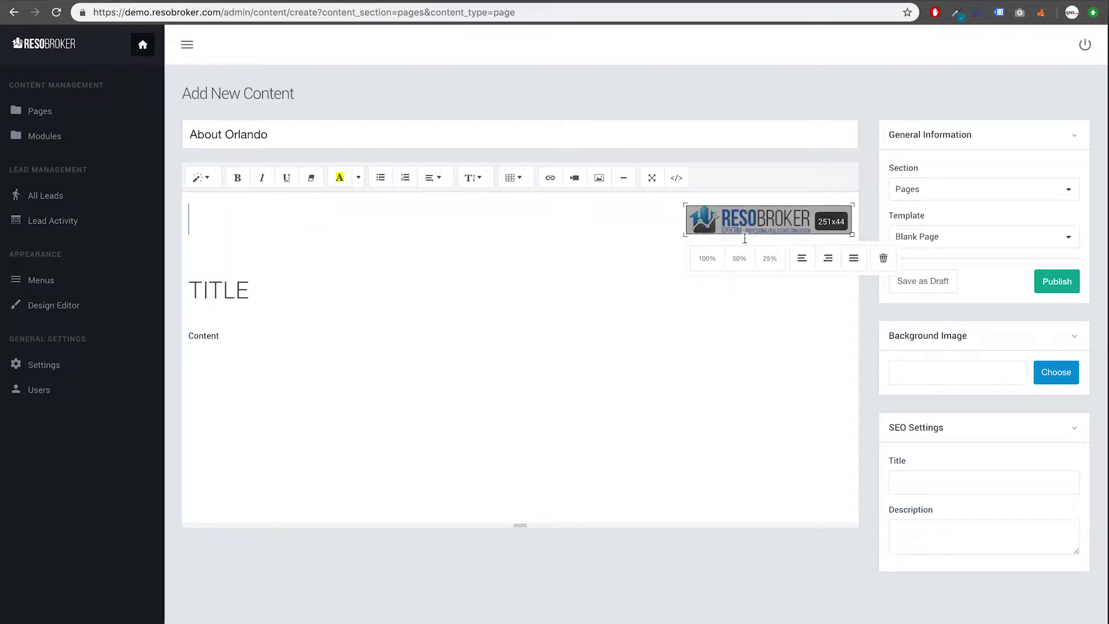
pyautogui.click(847, 261)
# Step: Remove the blank line above TITLE, clear the logo's alignment, and delete the logo
pyautogui.click(186, 293)
pyautogui.press('BackSpace')
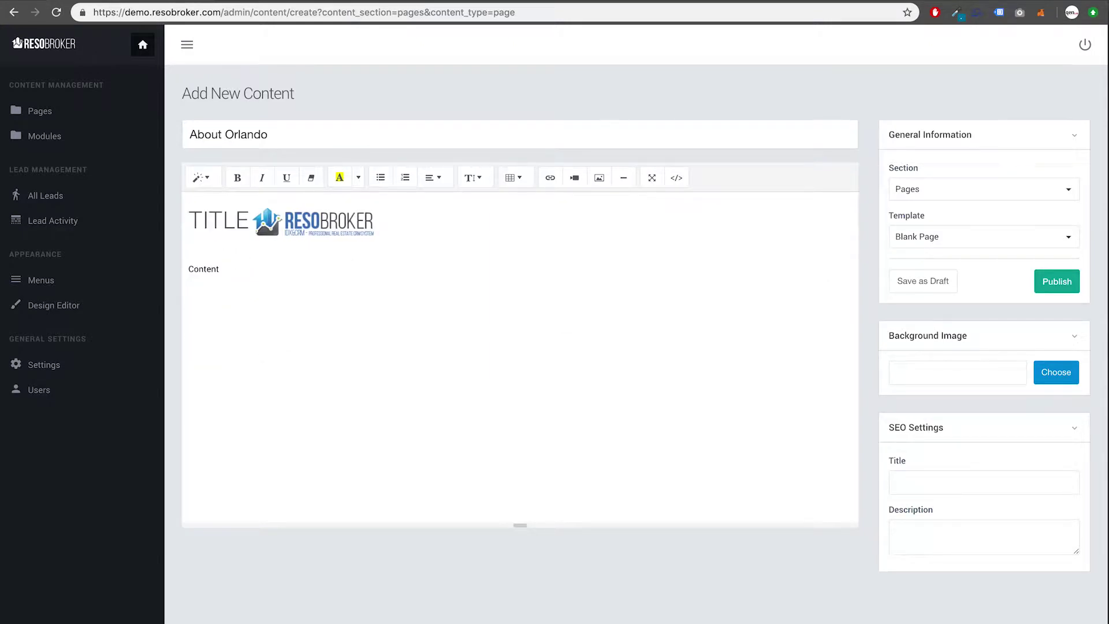
pyautogui.click(290, 232)
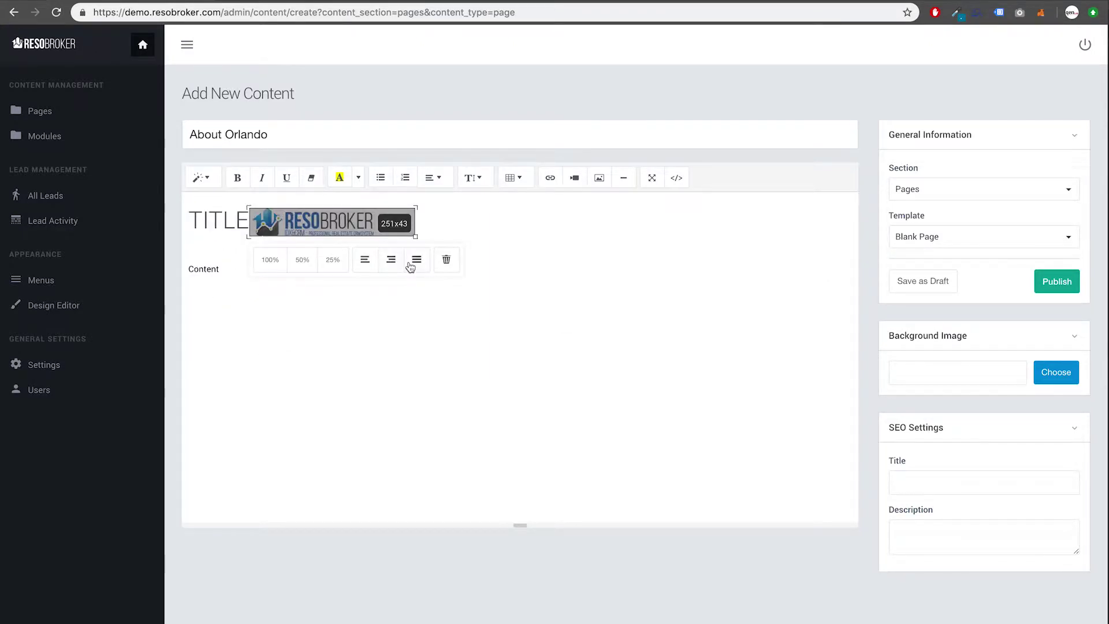
pyautogui.click(411, 260)
pyautogui.click(311, 229)
pyautogui.click(447, 260)
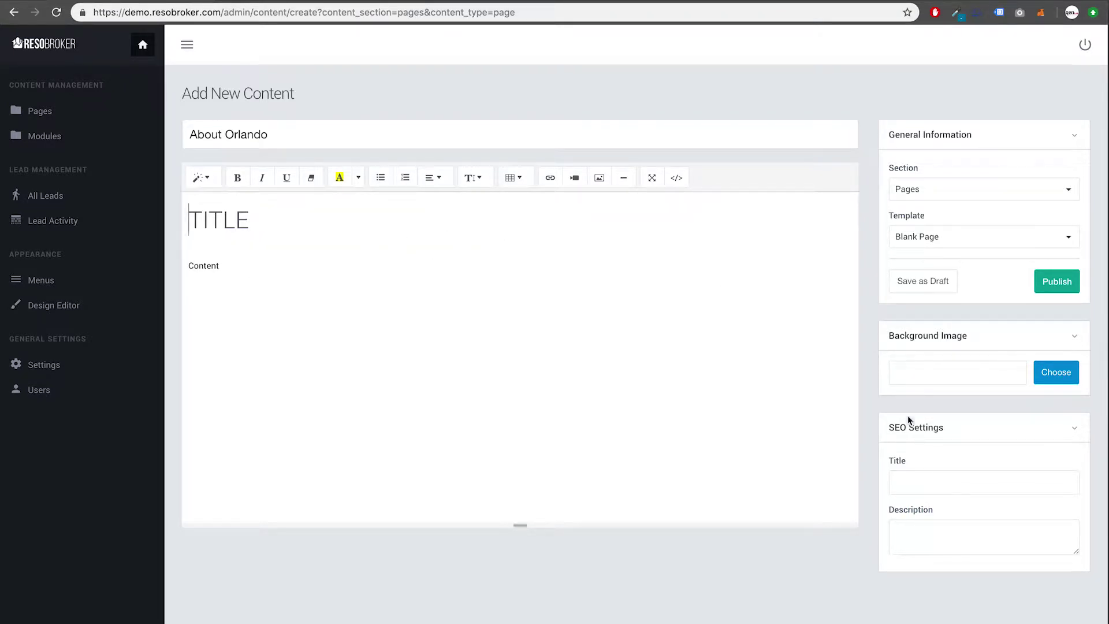
pyautogui.click(919, 483)
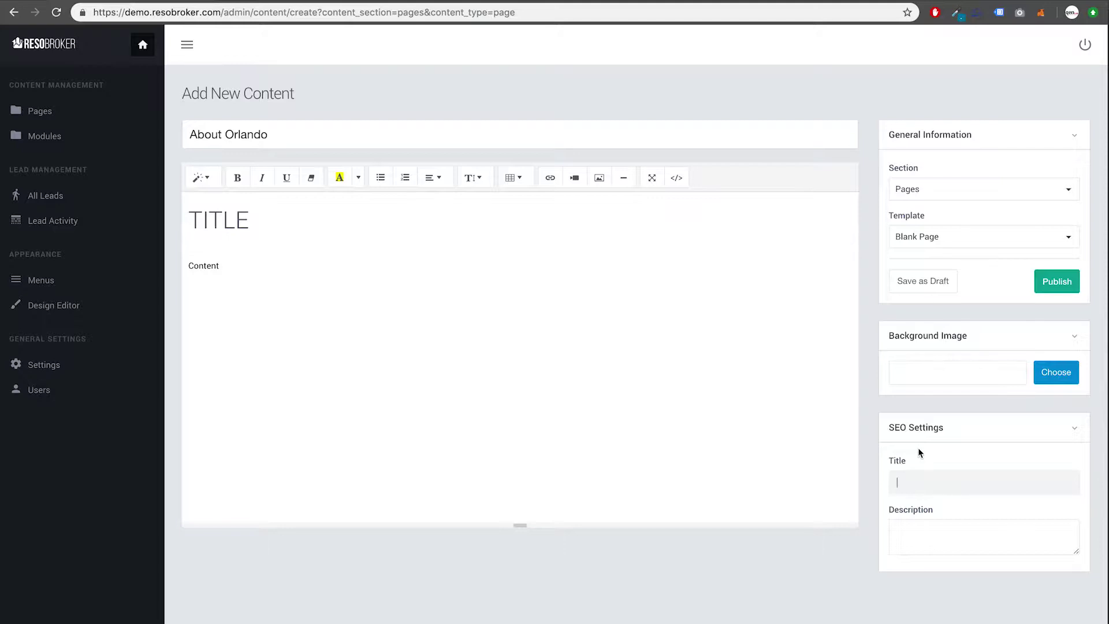
# Step: Set SEO title 'Orlando is most powerful city in florida' and an Orlando description listing attractions
pyautogui.write('Orlando is most powerful city in florida')
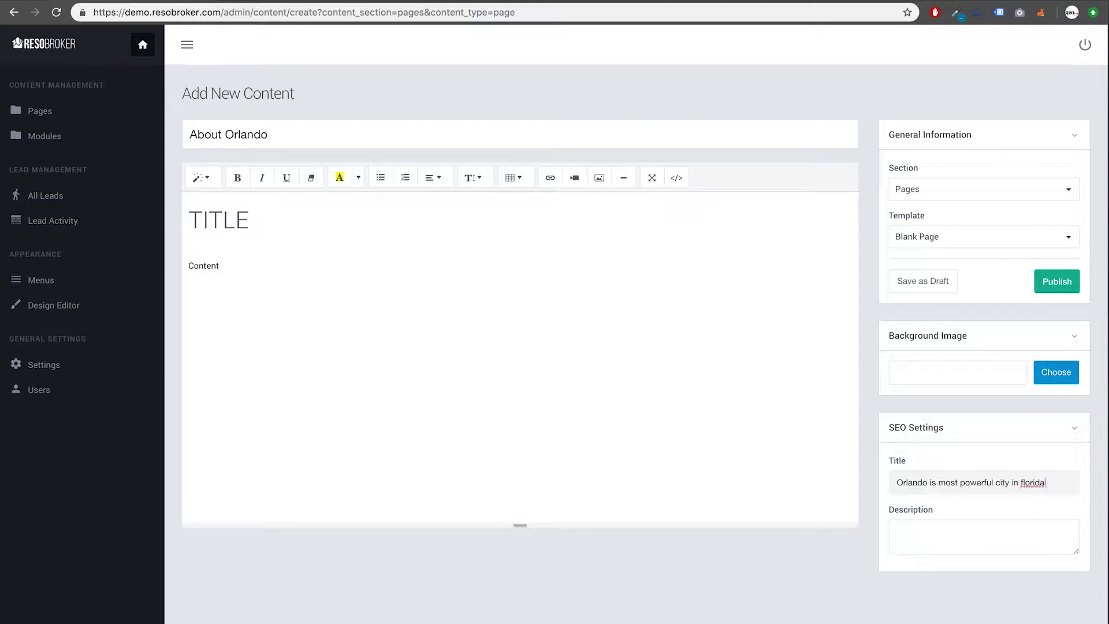
pyautogui.click(898, 533)
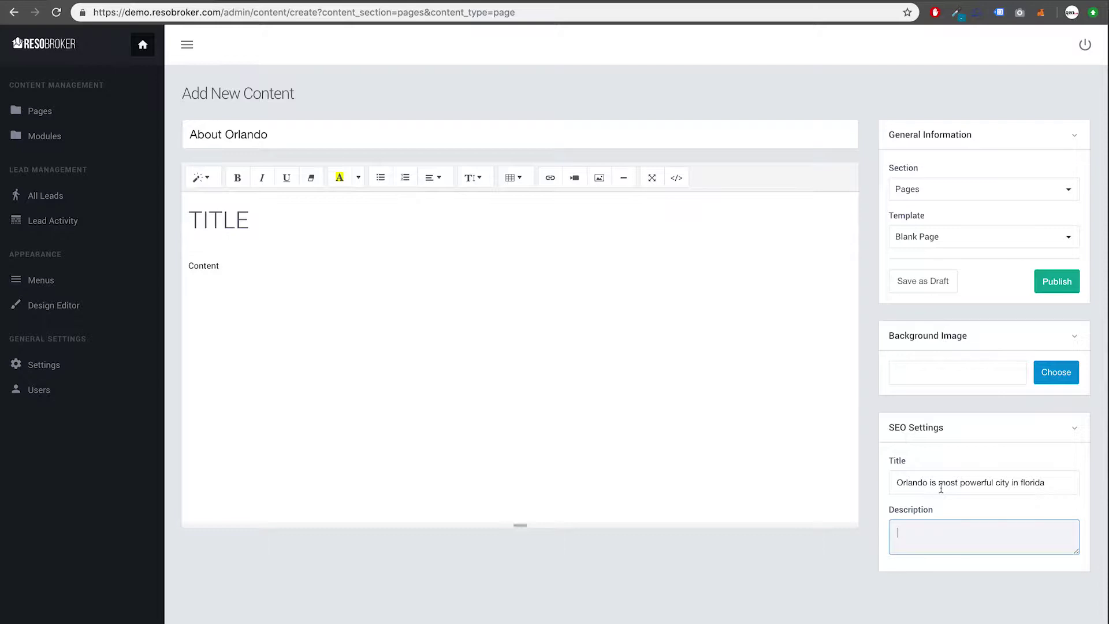
pyautogui.write('Orlando is most powerful city in Florida')
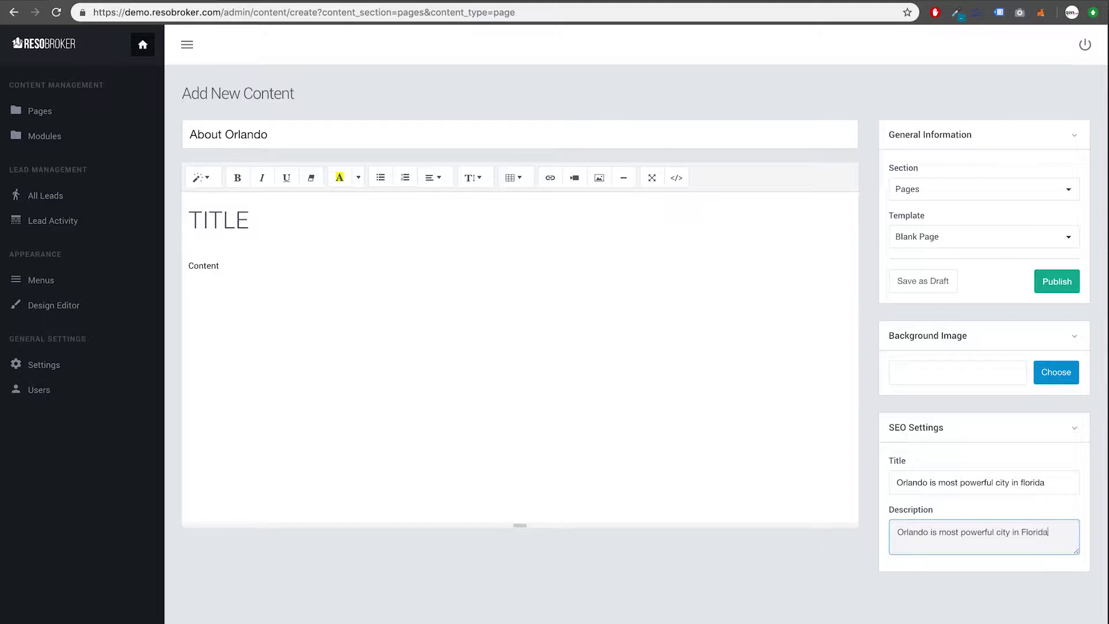
pyautogui.write(', Disney Worlds, Universal Stu')
pyautogui.write('dios,')
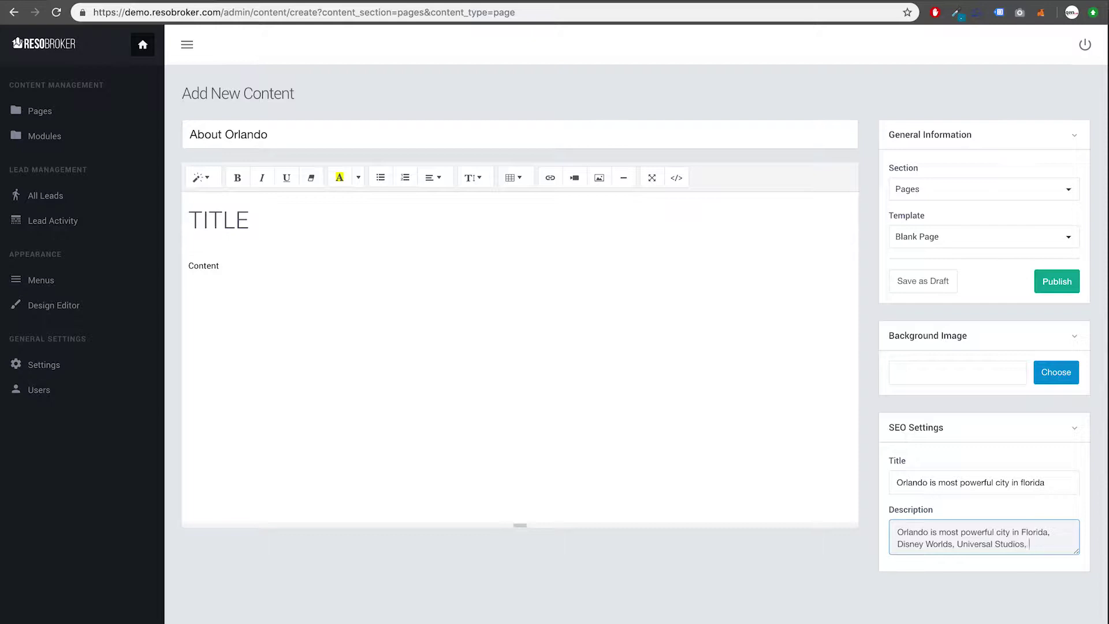
pyautogui.write(' Investment Homes')
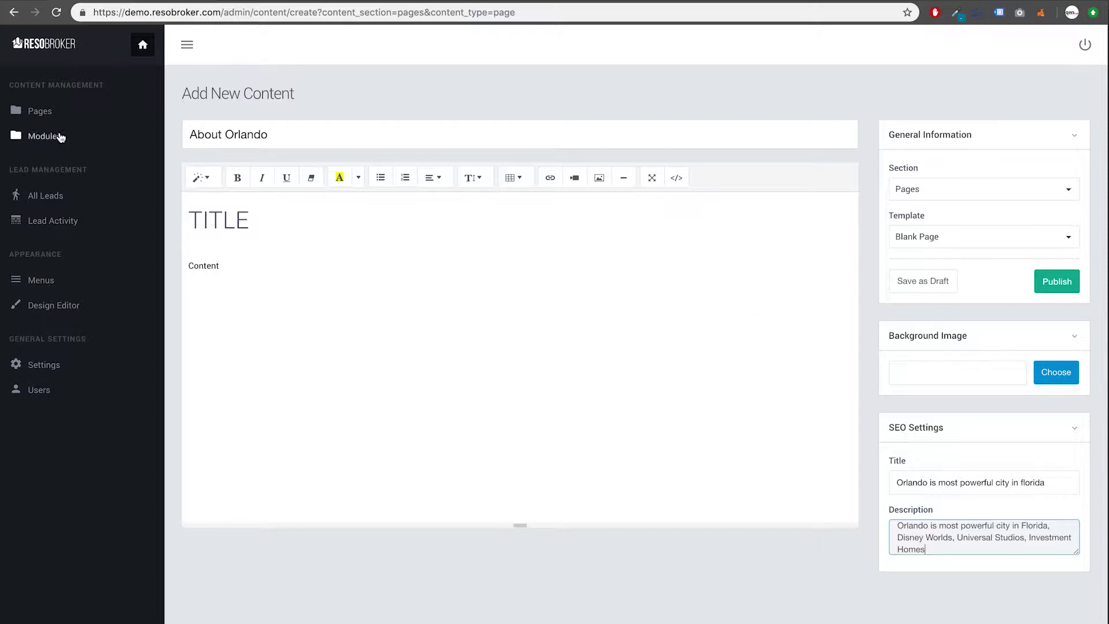
pyautogui.click(48, 119)
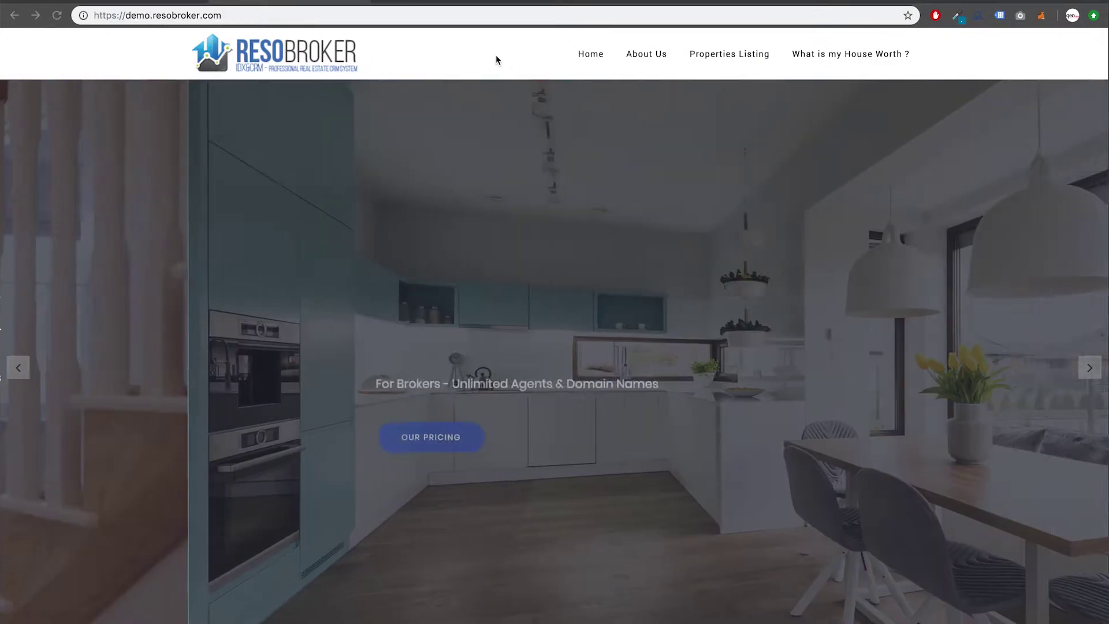
pyautogui.scroll(-5, 479, 191)
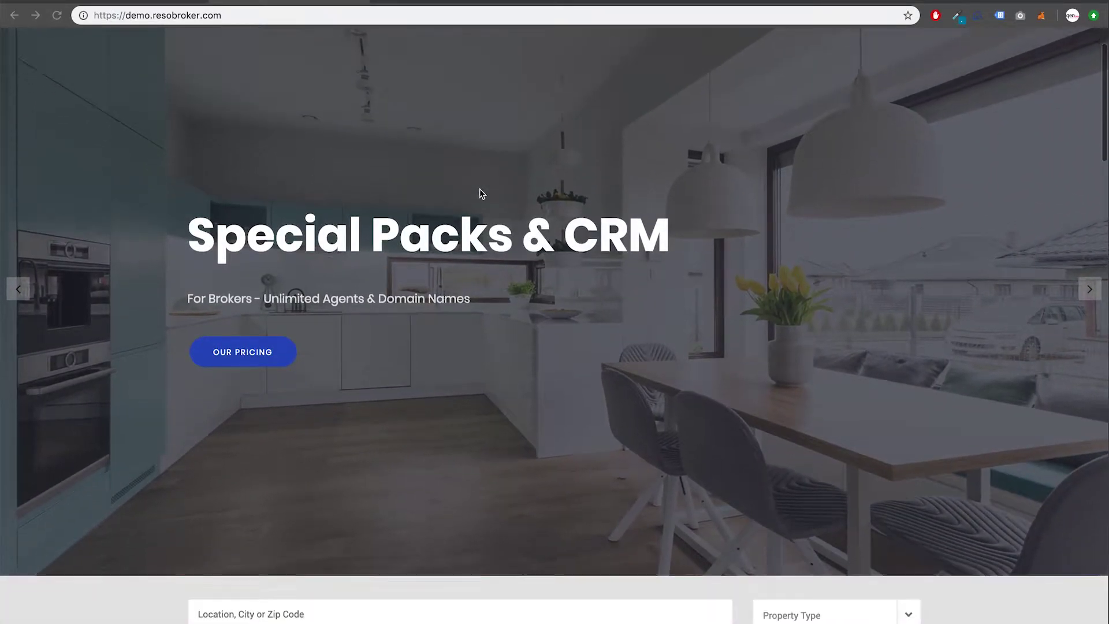
pyautogui.scroll(-5, 479, 191)
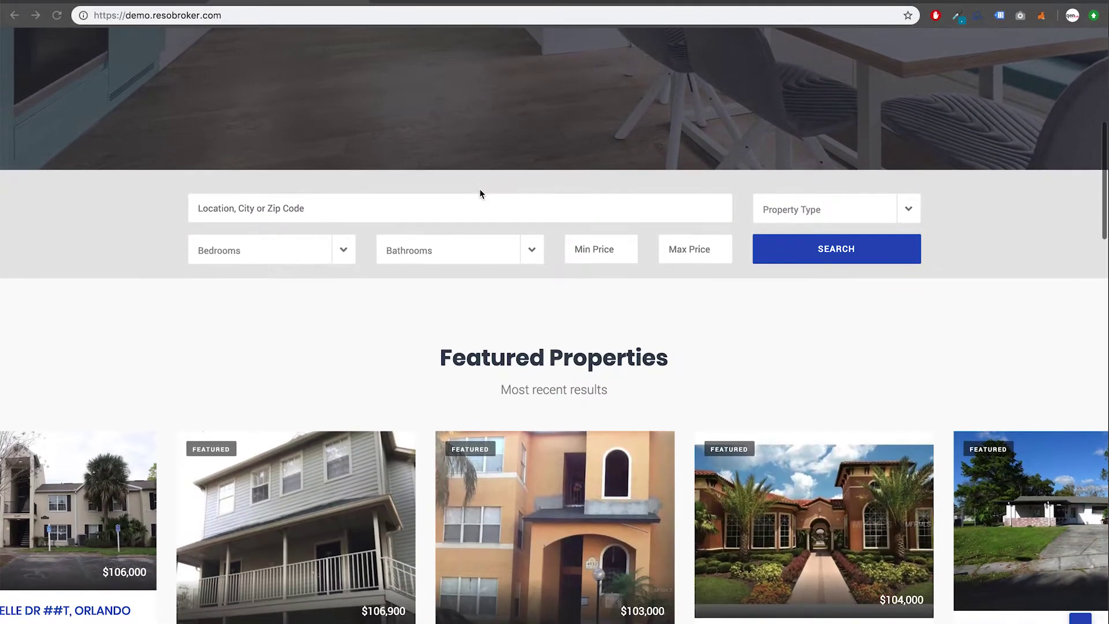
pyautogui.scroll(-4, 477, 200)
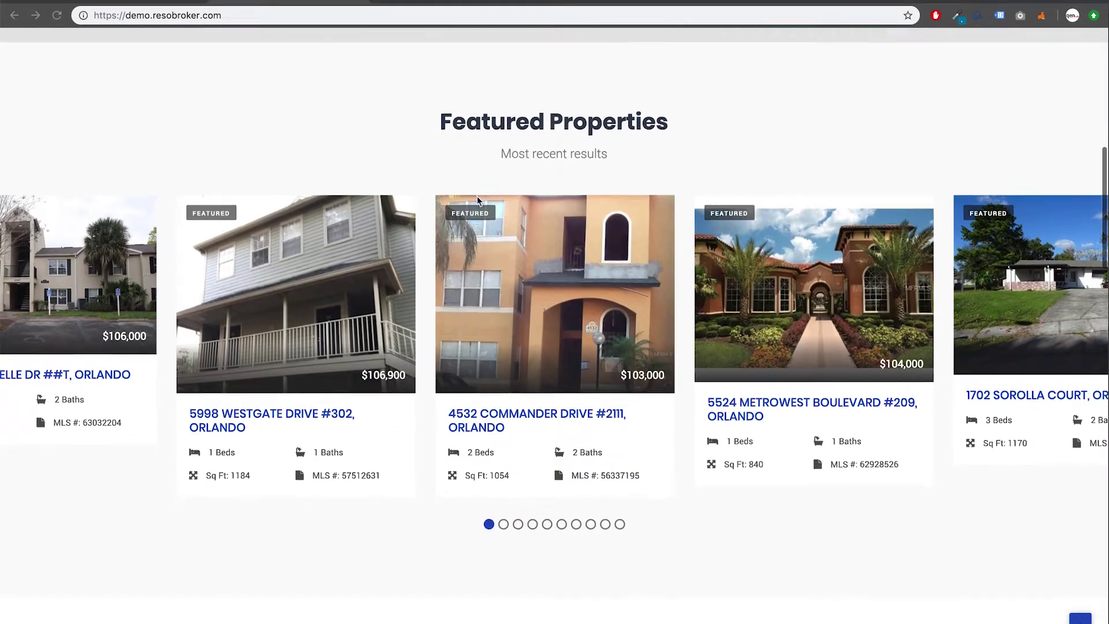
pyautogui.scroll(-4, 477, 201)
pyautogui.scroll(-9, 477, 200)
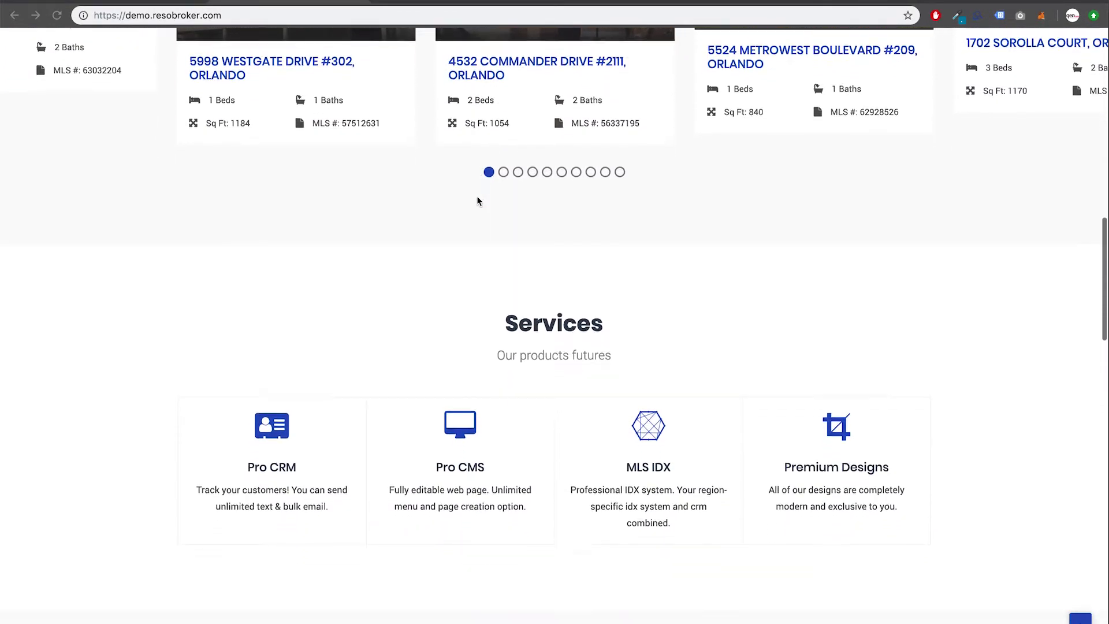
pyautogui.scroll(-12, 477, 201)
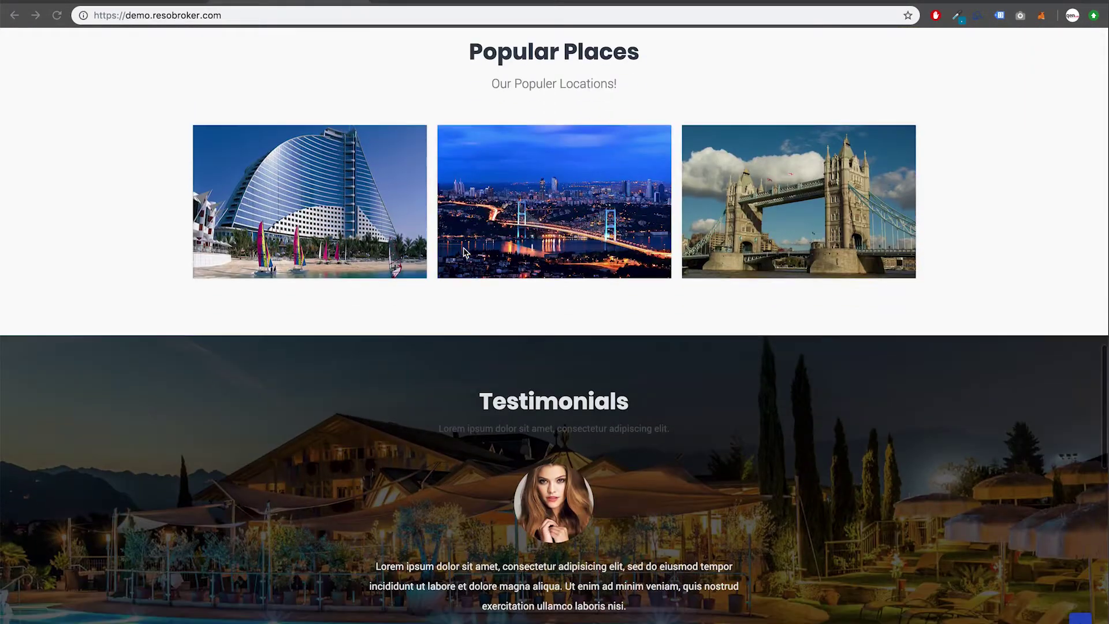
pyautogui.scroll(-7, 442, 338)
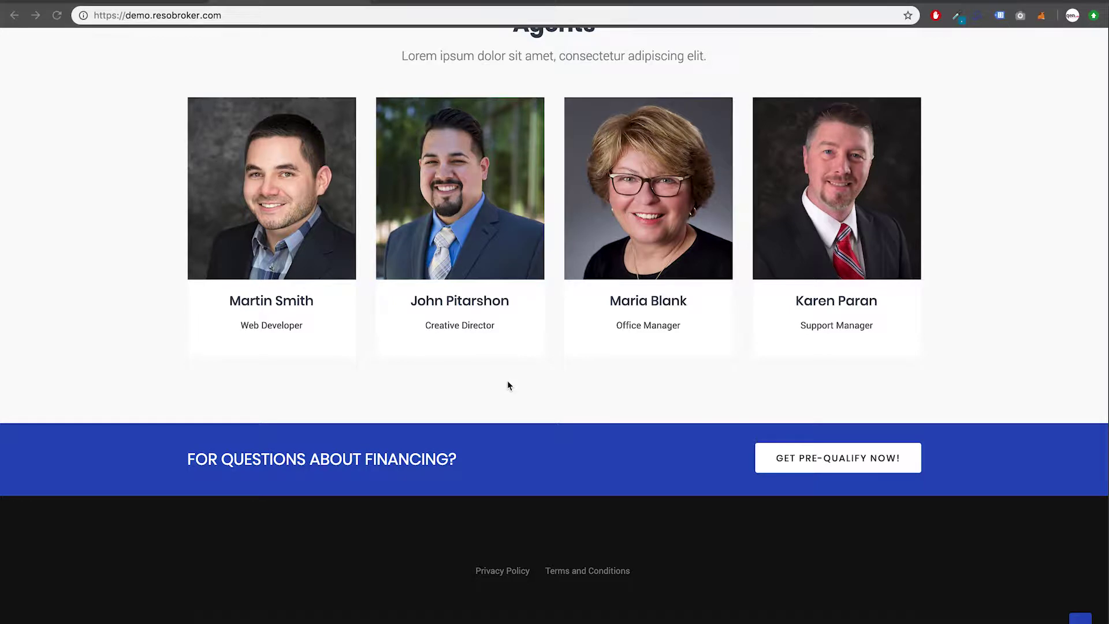
pyautogui.scroll(-1, 507, 387)
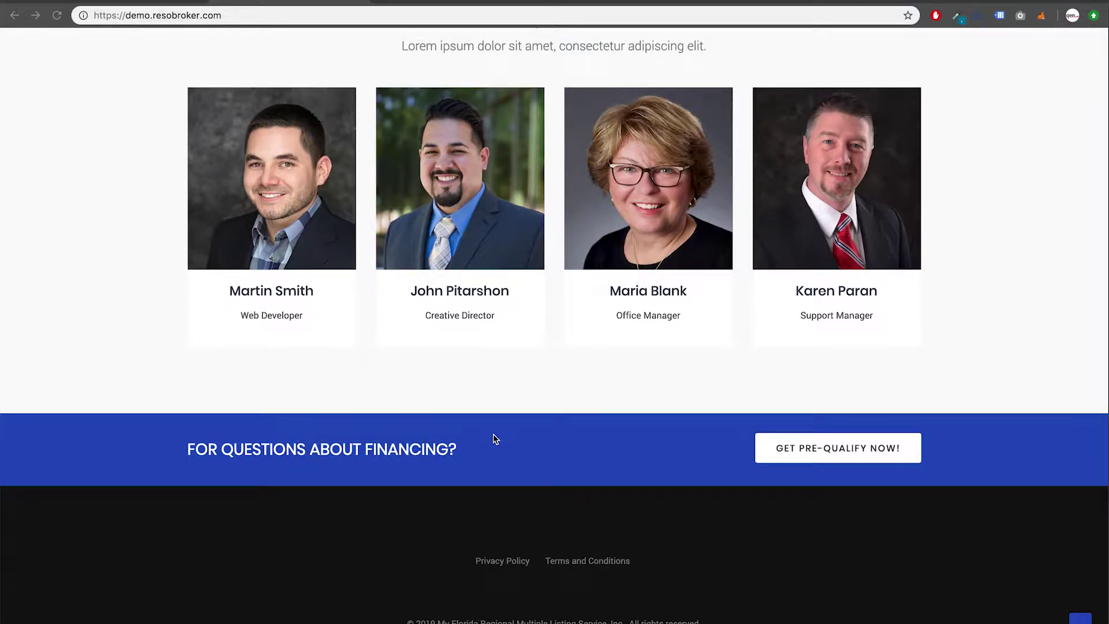
pyautogui.scroll(15, 493, 439)
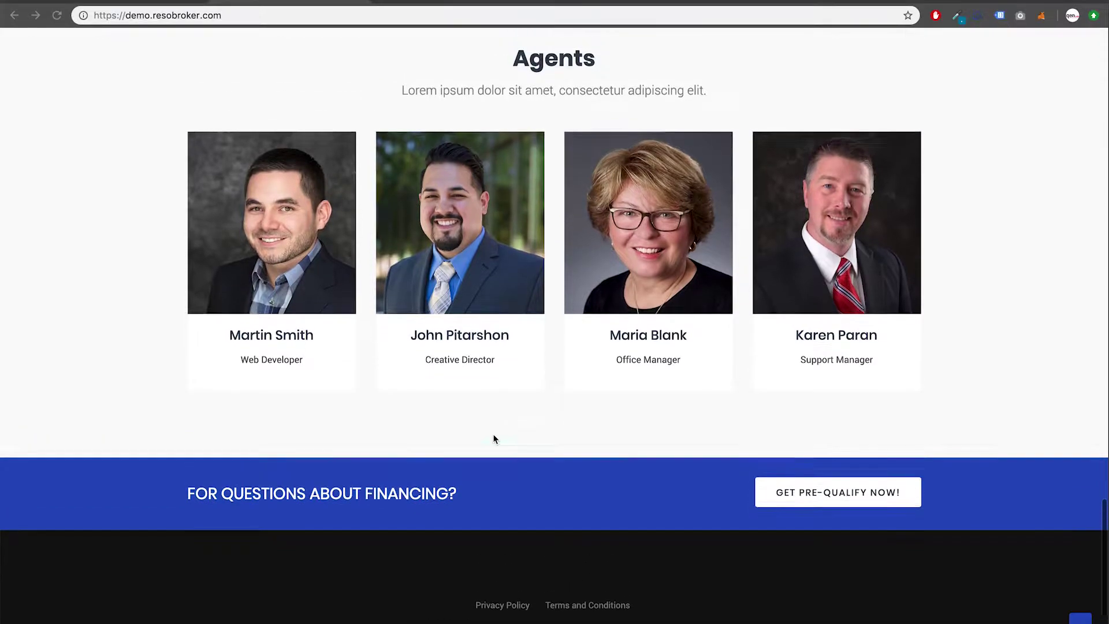
pyautogui.scroll(15, 494, 439)
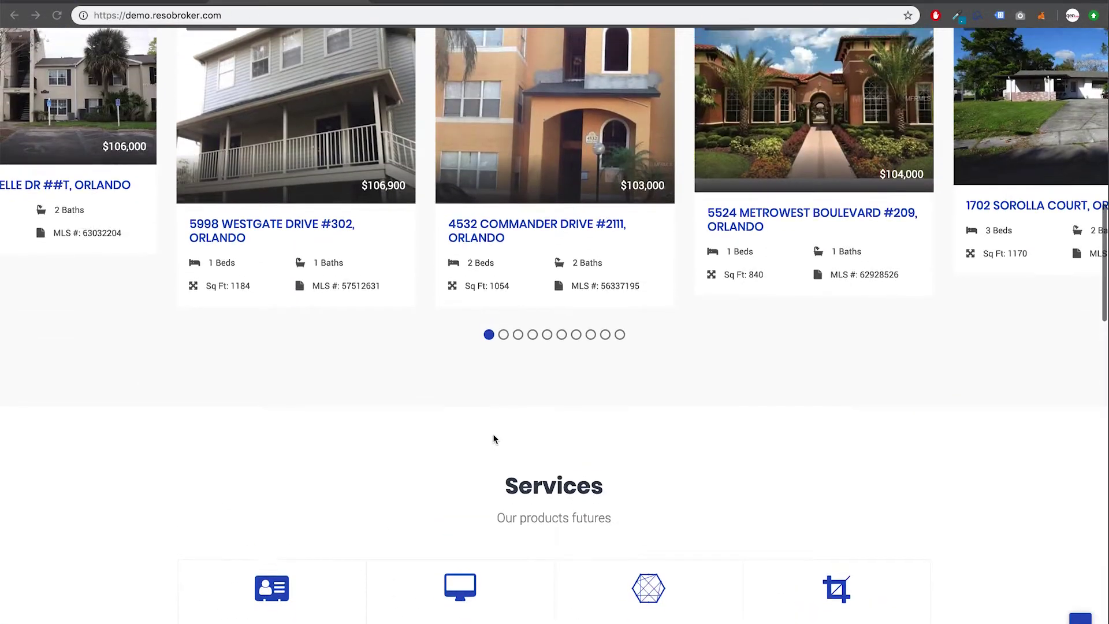
pyautogui.scroll(4, 493, 439)
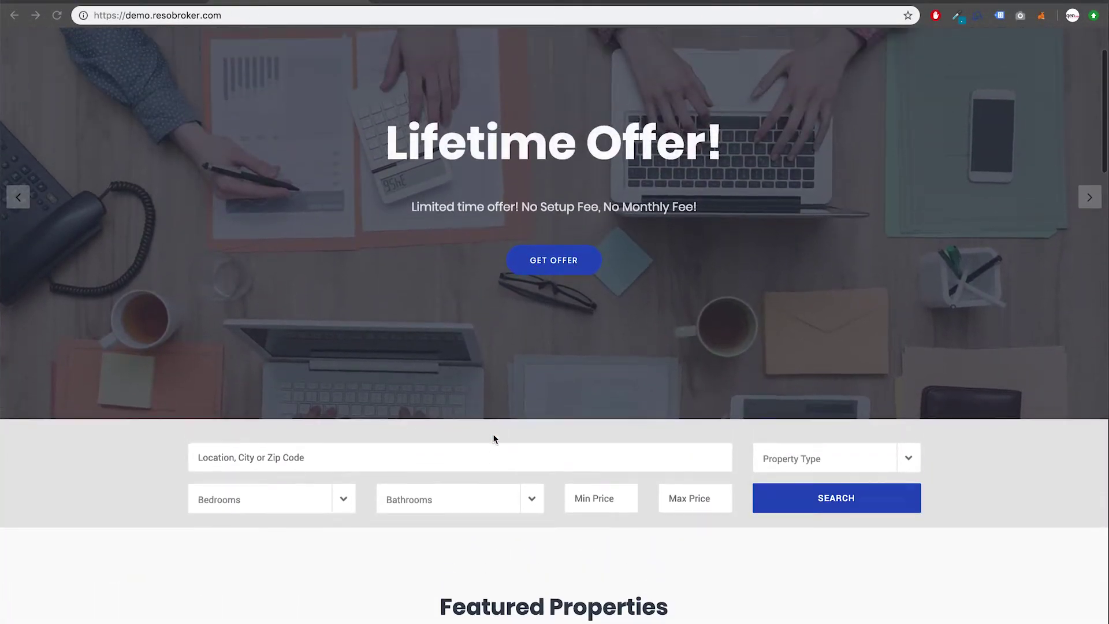
# Step: In Modules, retitle Properties Search Form as 'MLS Search' and save with Update
pyautogui.click(149, 3)
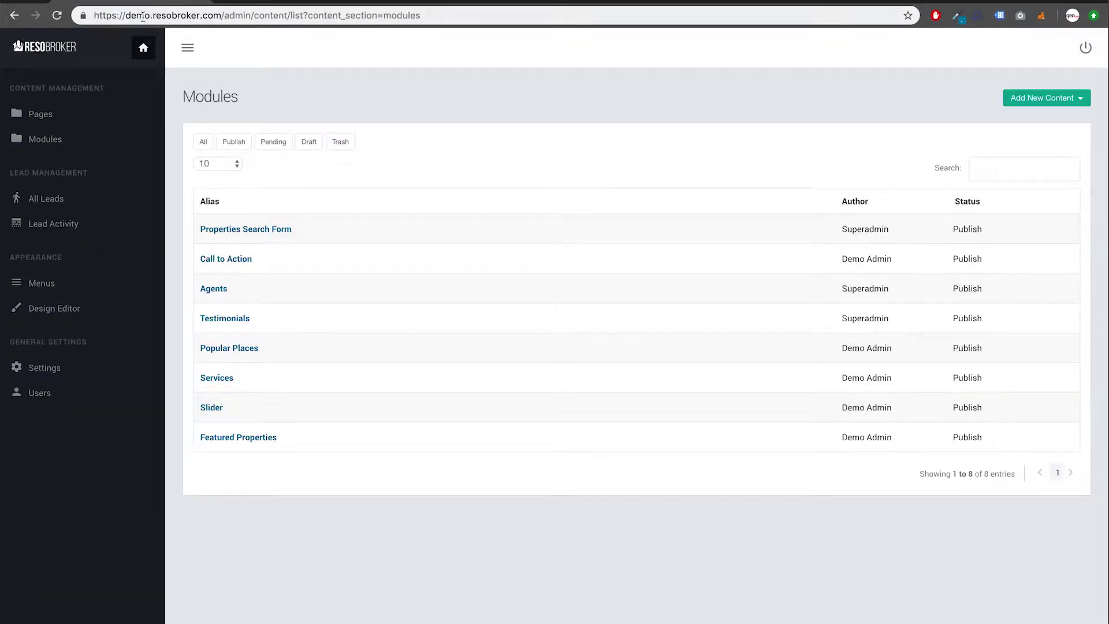
pyautogui.click(73, 144)
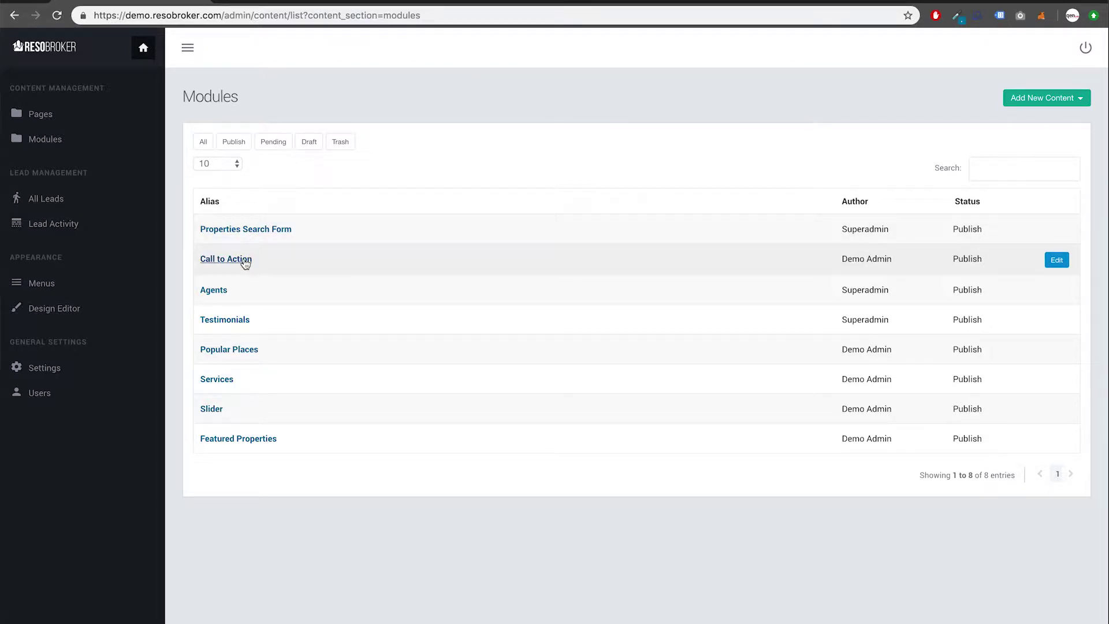
pyautogui.click(252, 230)
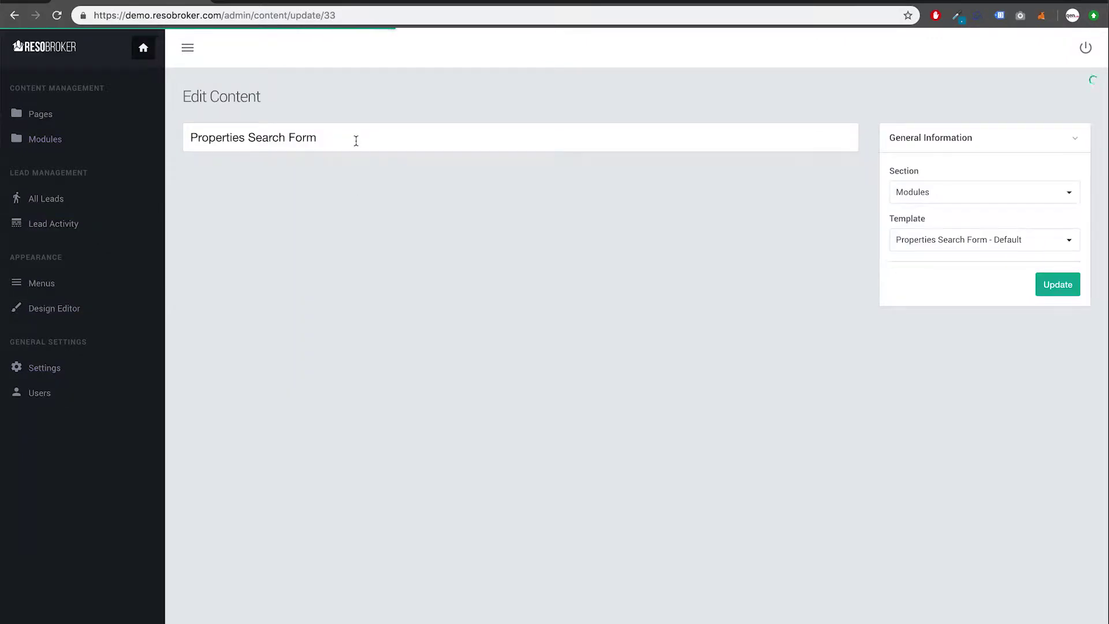
pyautogui.click(355, 135)
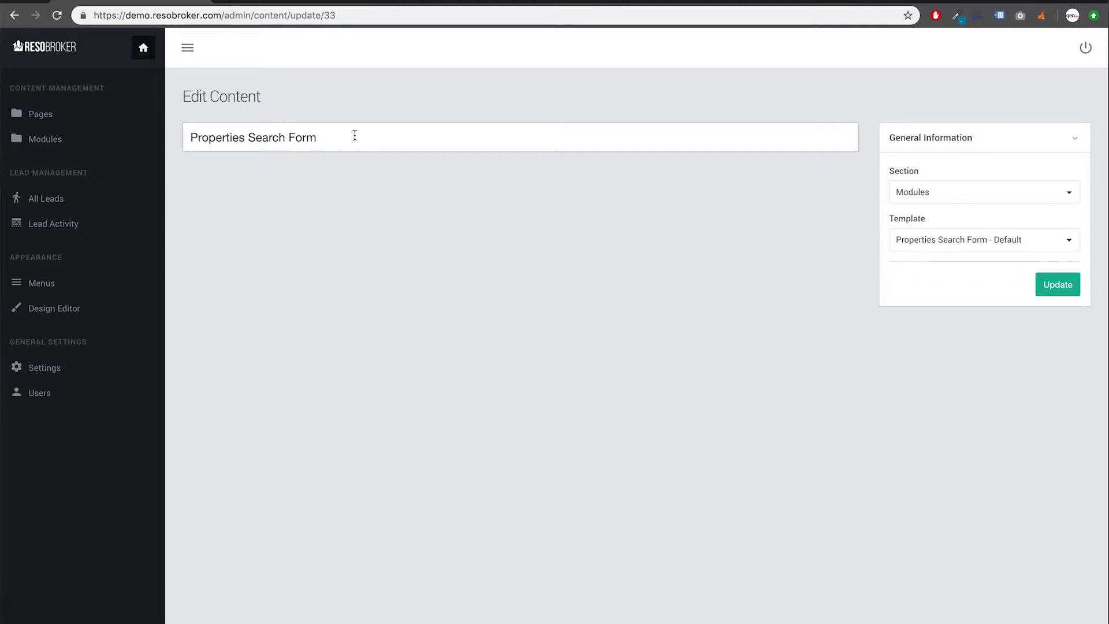
pyautogui.tripleClick(402, 141)
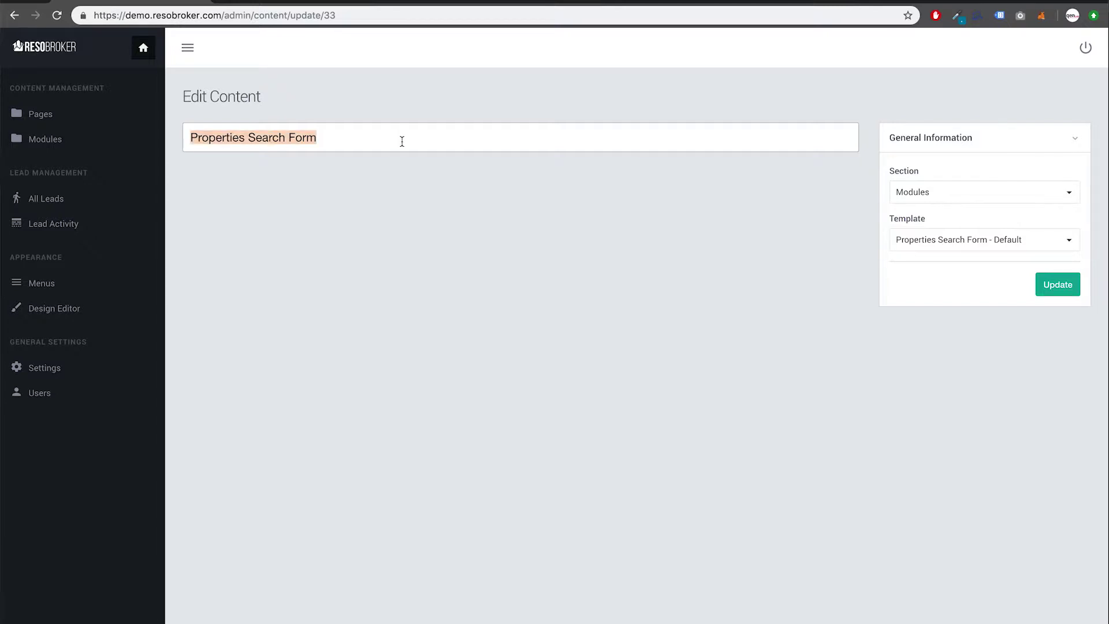
pyautogui.write('MLS Sea')
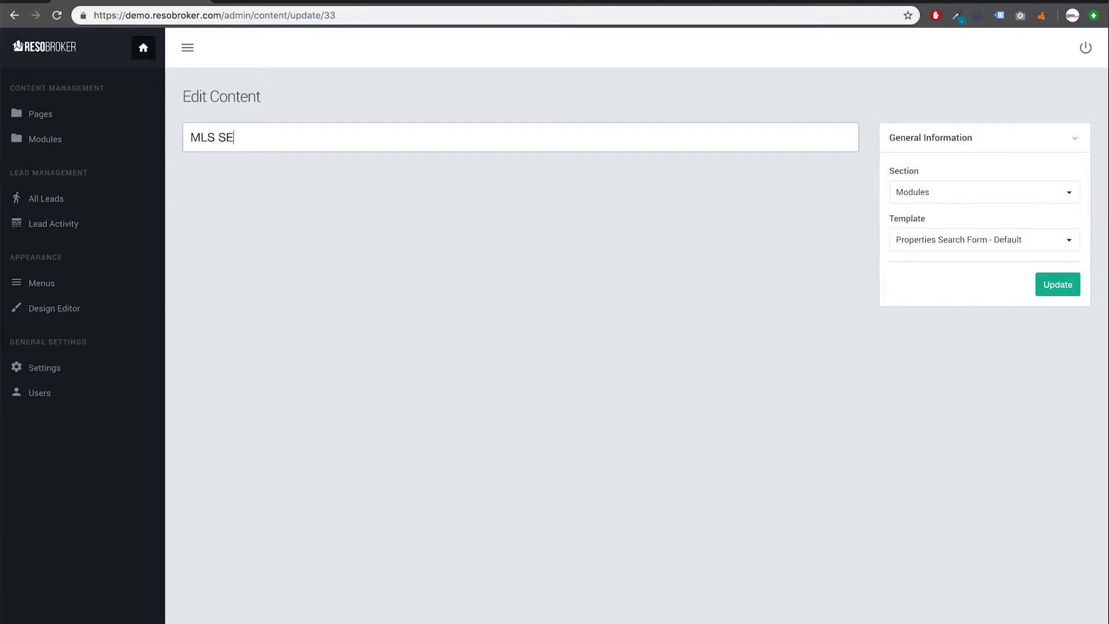
pyautogui.write('rch')
pyautogui.click(1051, 294)
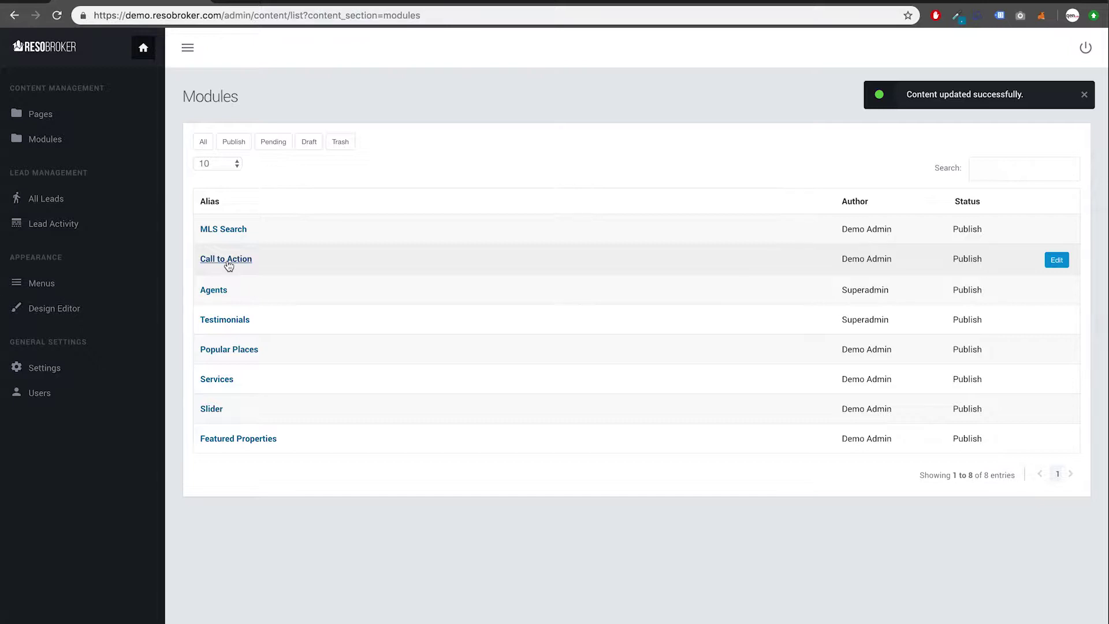
# Step: On the public homepage search form, enter zip 34787 and pick the Winter Garden suggestion
pyautogui.click(276, 2)
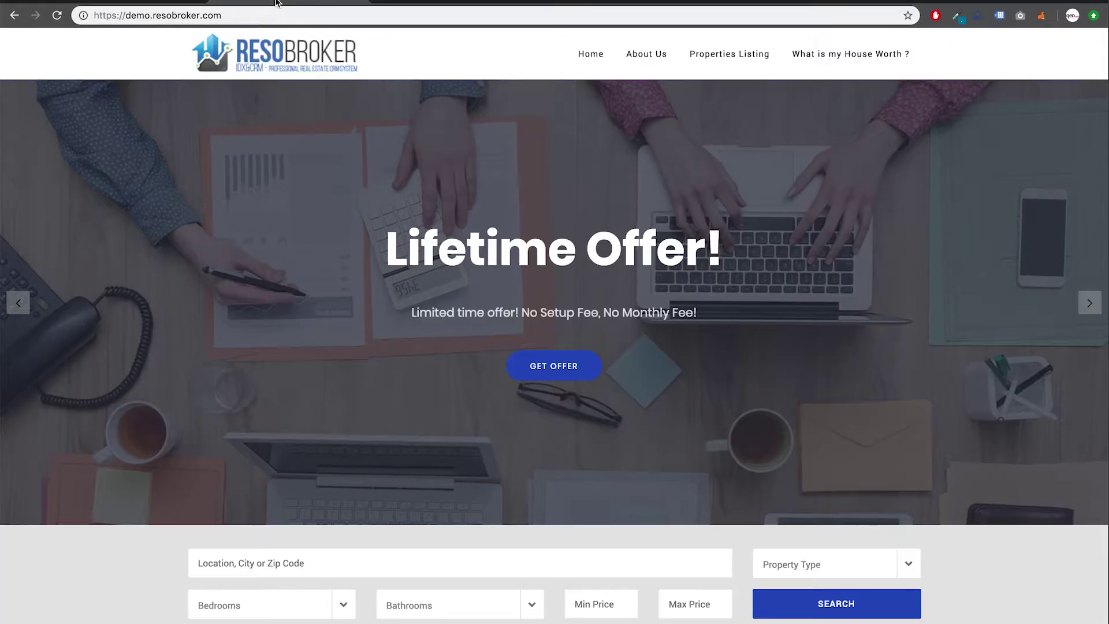
pyautogui.scroll(-1, 312, 297)
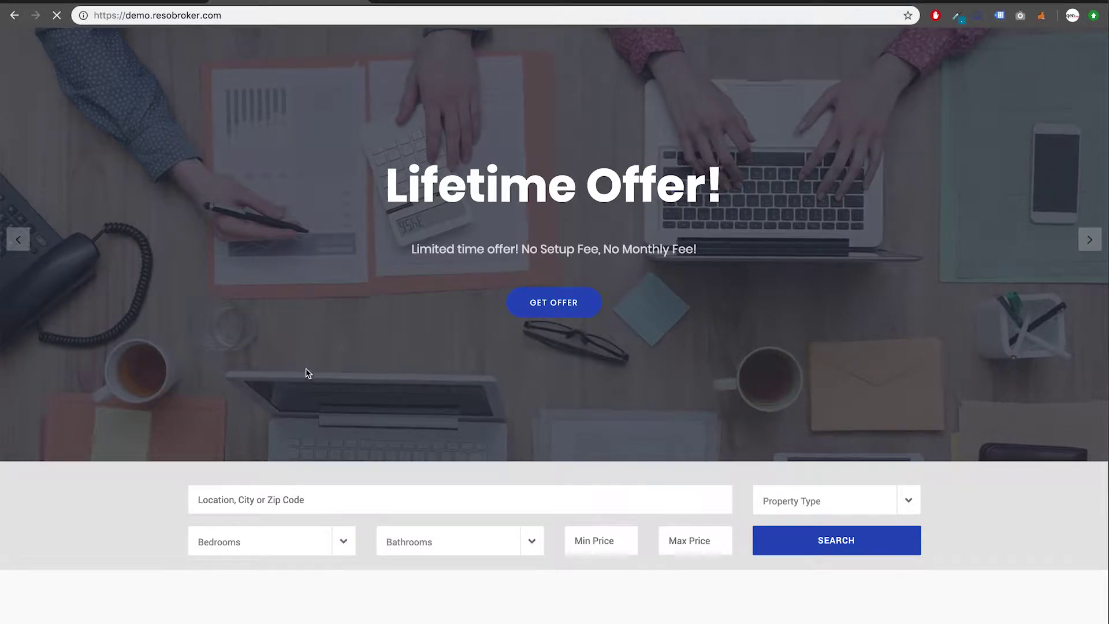
pyautogui.scroll(-1, 306, 371)
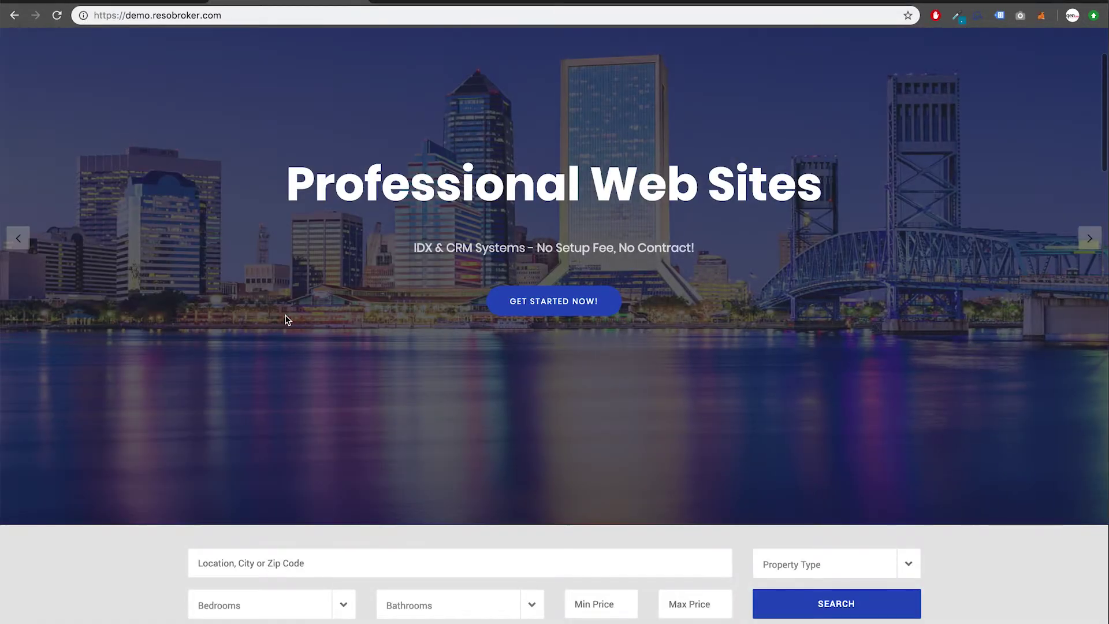
pyautogui.scroll(-3, 289, 361)
pyautogui.click(287, 409)
pyautogui.write('3')
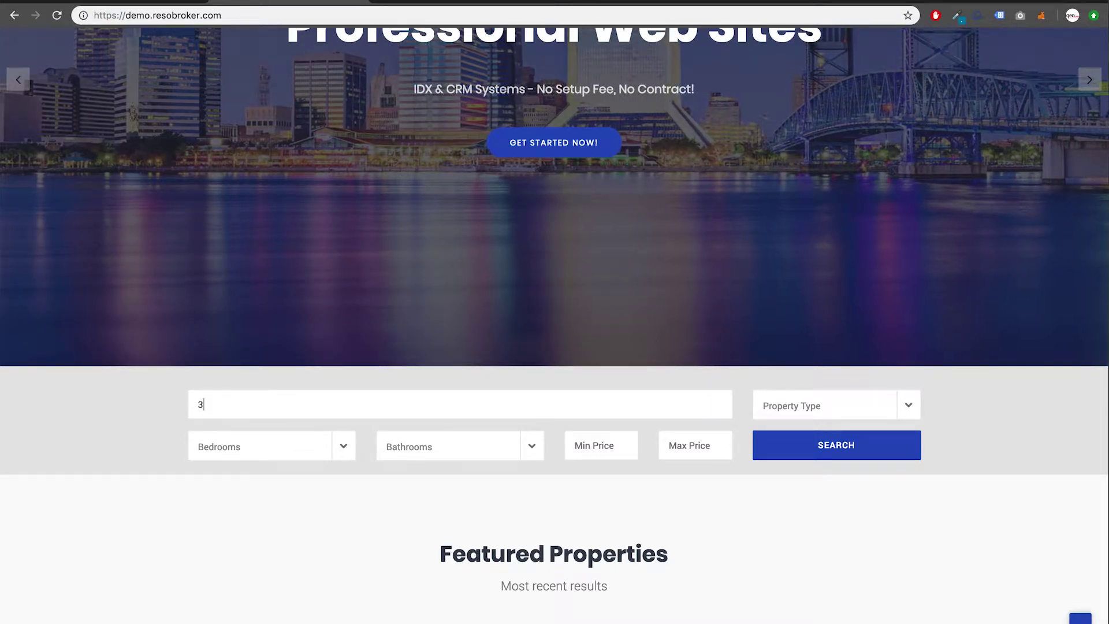
pyautogui.write('4787')
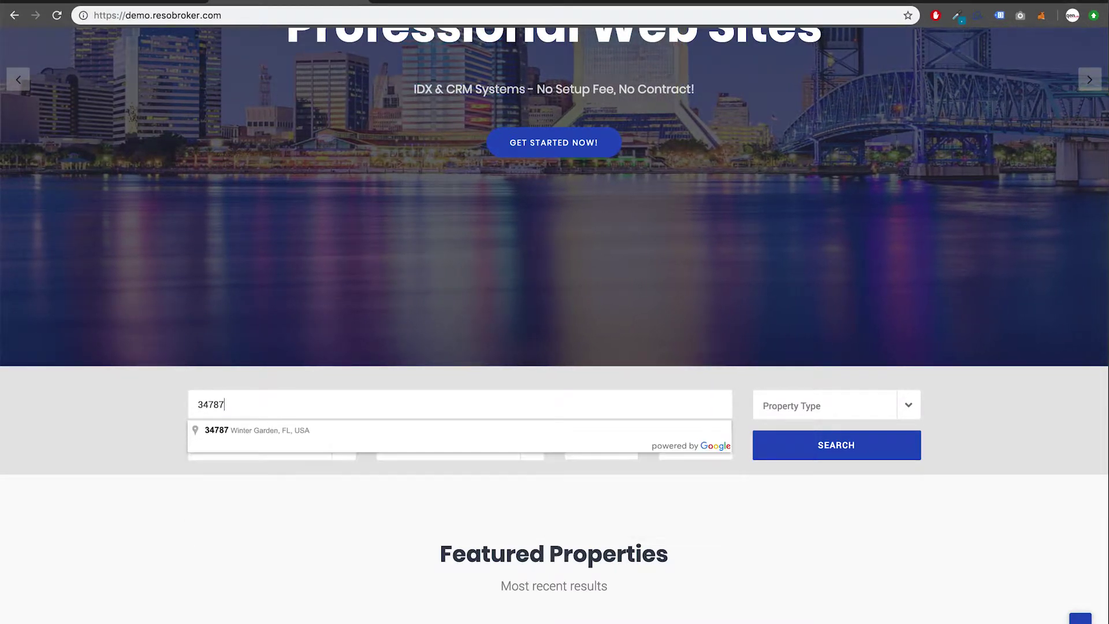
pyautogui.click(293, 425)
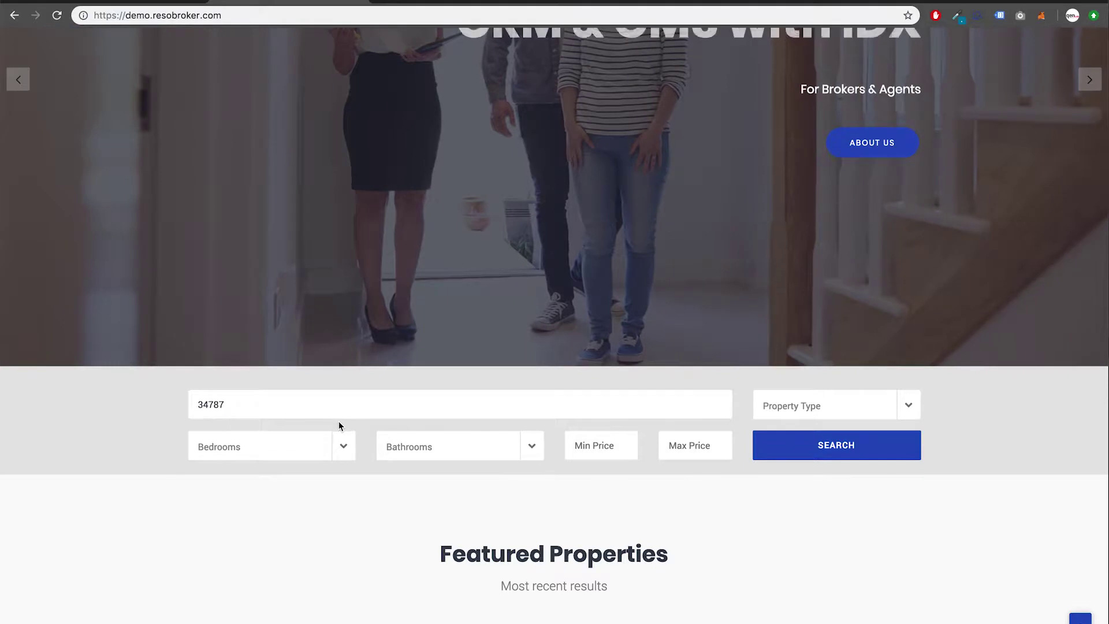
# Step: Search with property type Residential, then return to the admin Modules list
pyautogui.click(846, 410)
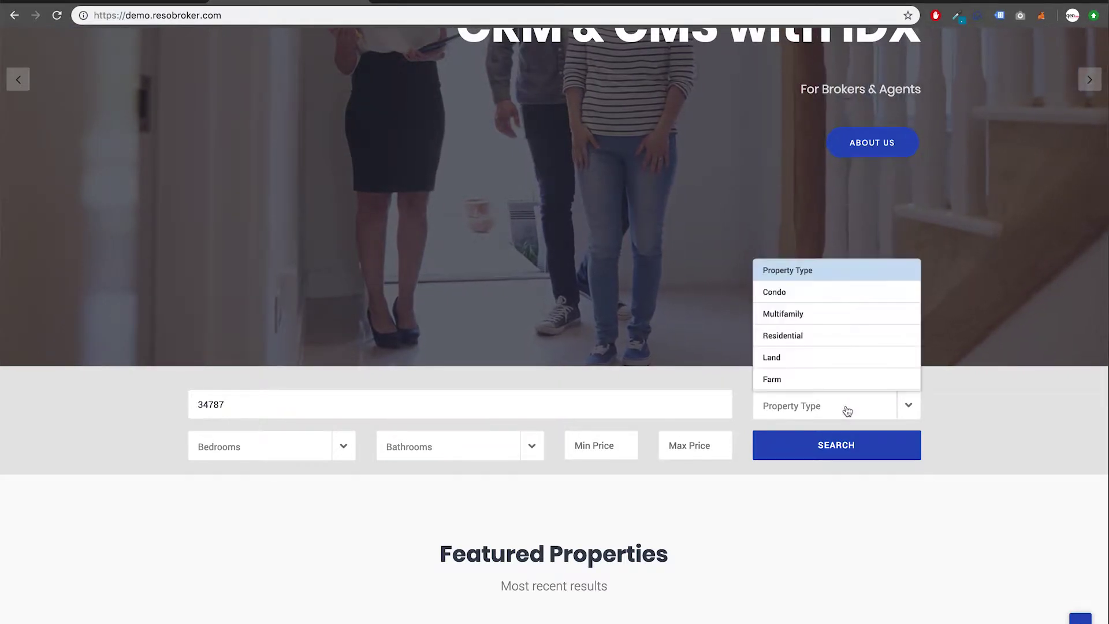
pyautogui.click(793, 335)
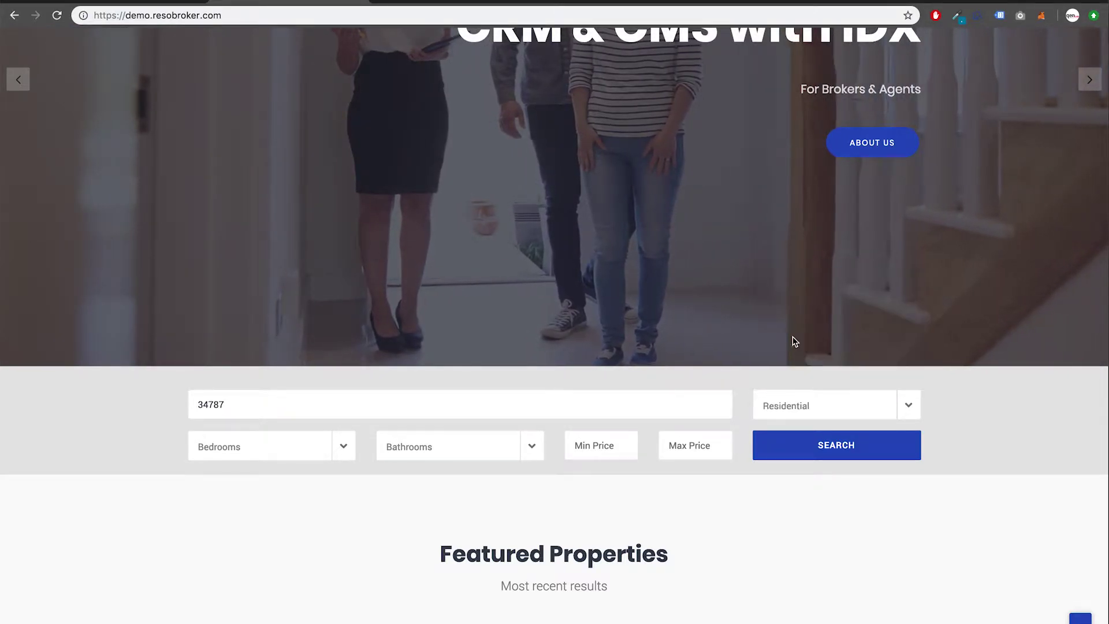
pyautogui.click(792, 453)
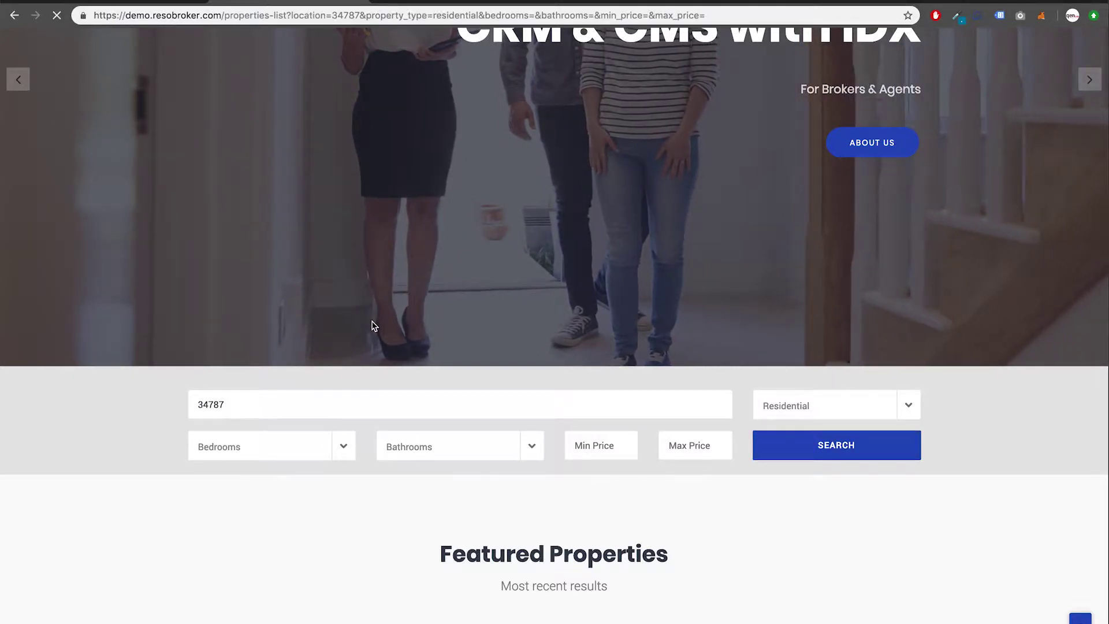
pyautogui.scroll(-13, 366, 341)
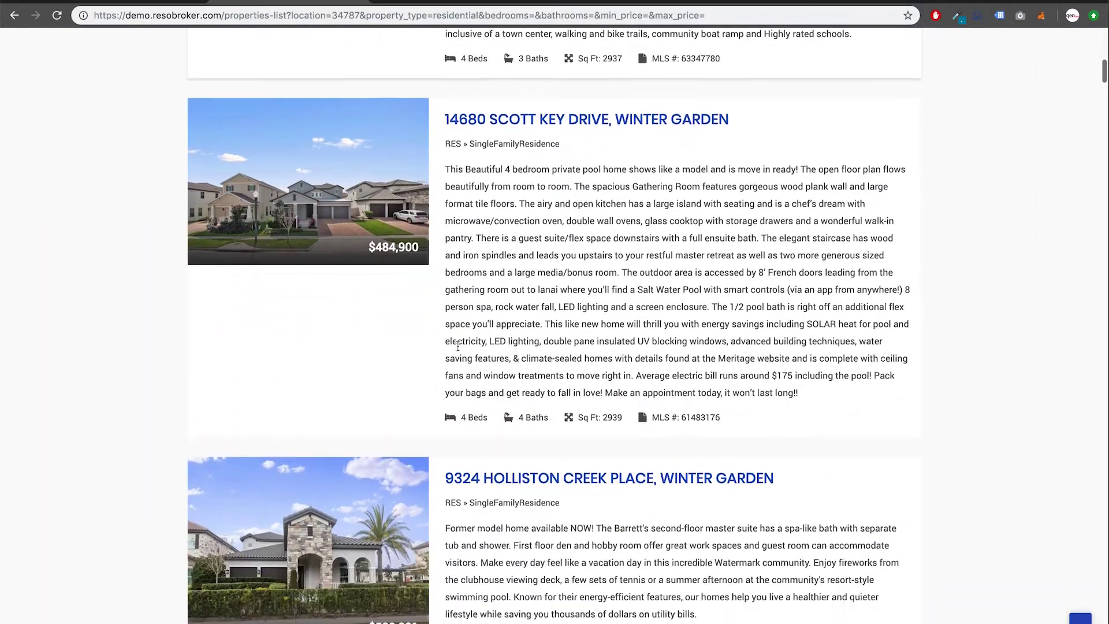
pyautogui.scroll(15, 458, 346)
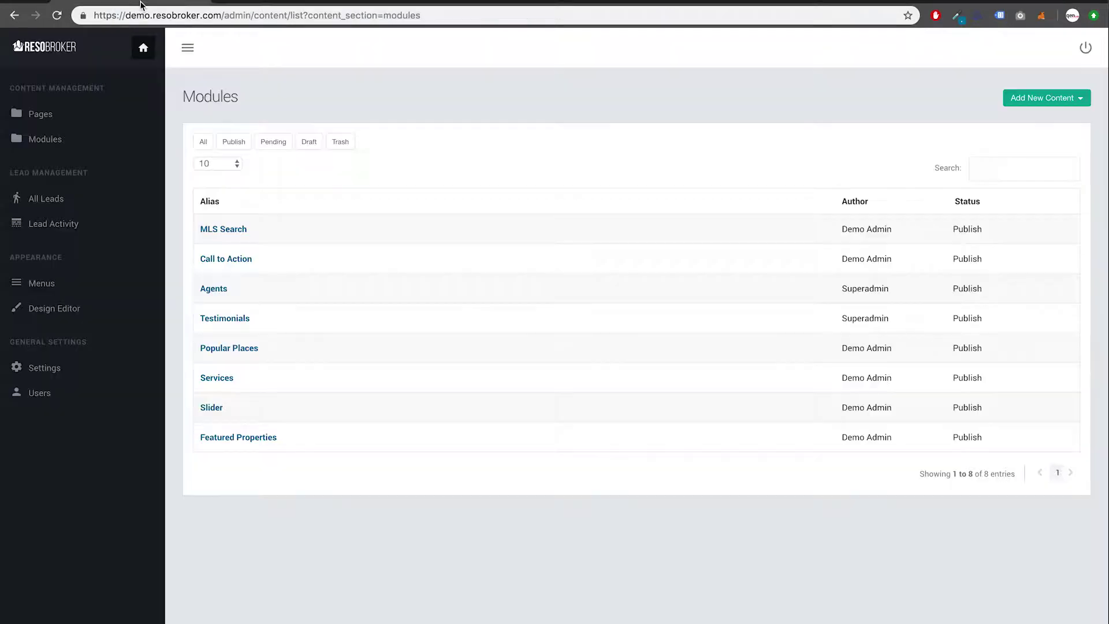
pyautogui.click(143, 5)
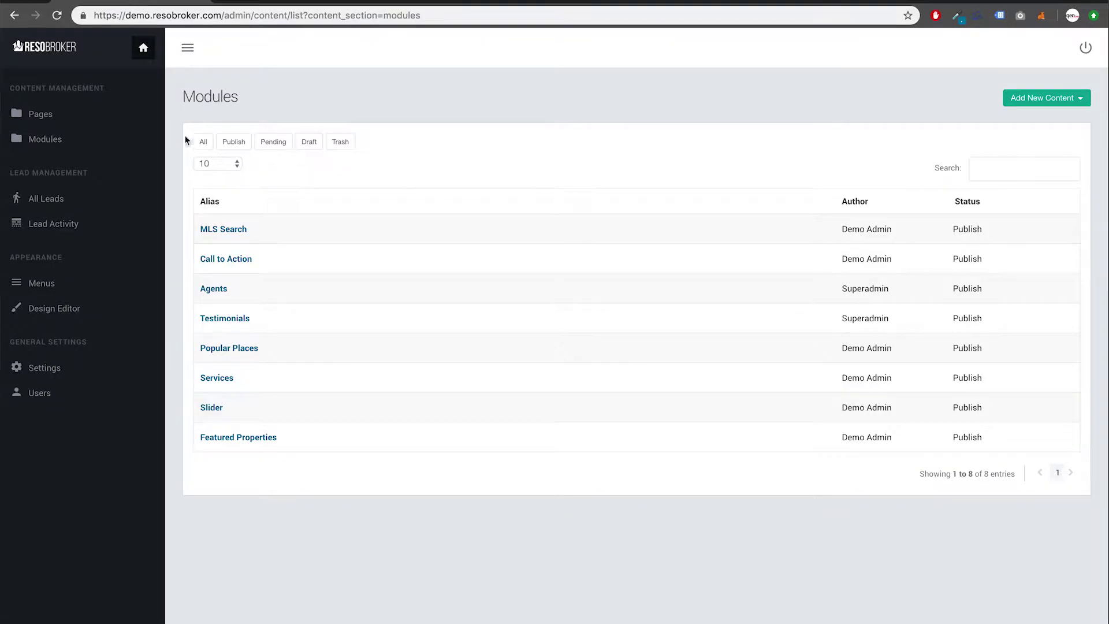
pyautogui.click(224, 263)
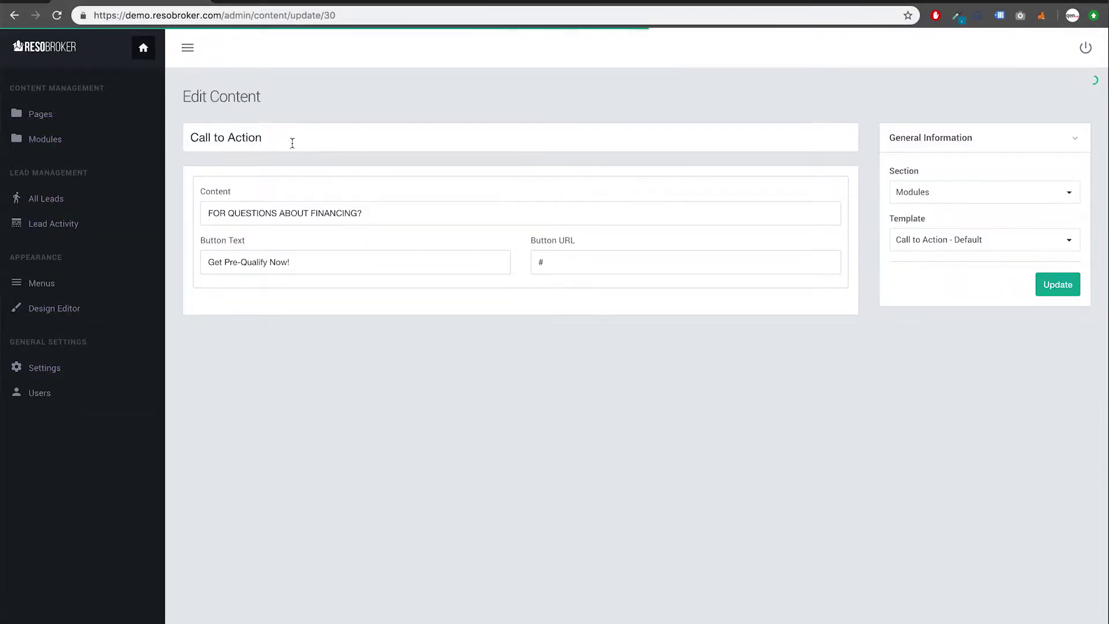
pyautogui.click(384, 214)
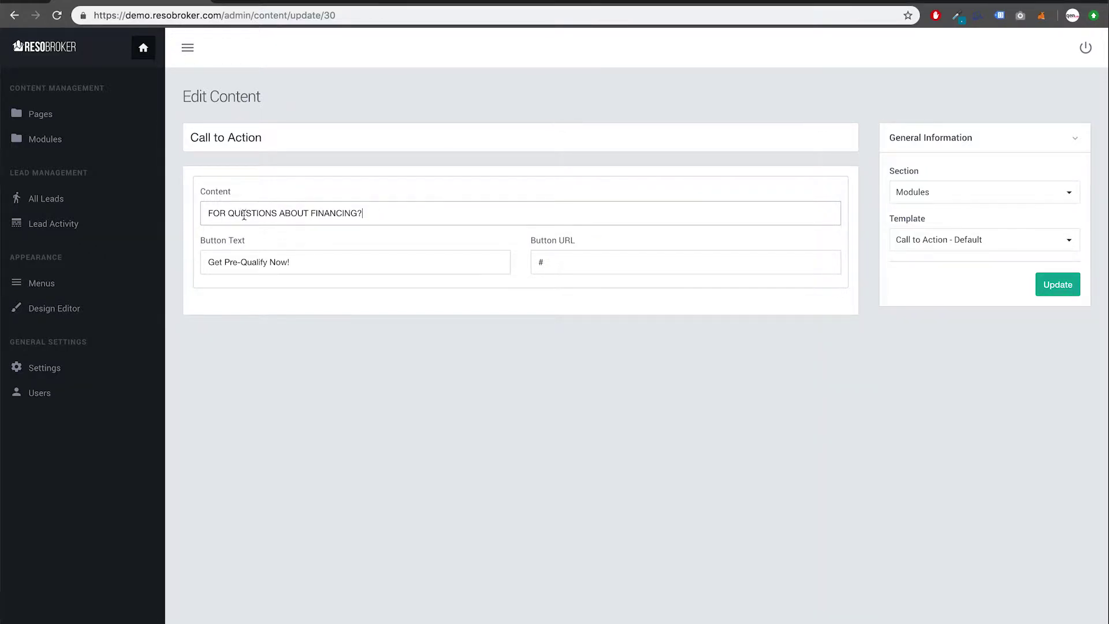
pyautogui.doubleClick(563, 263)
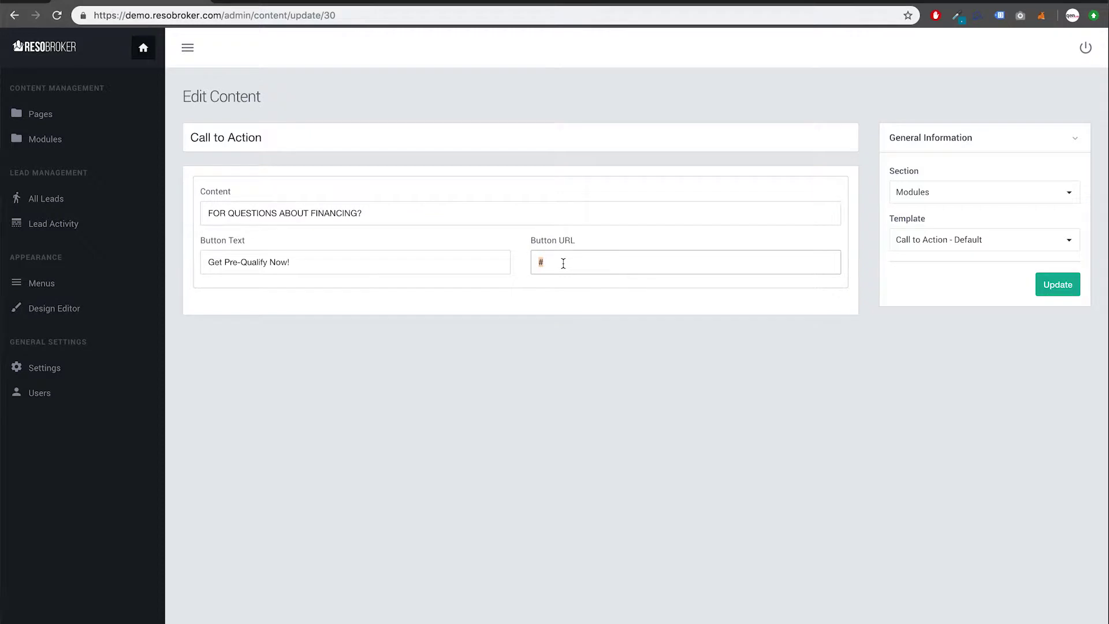
pyautogui.write('http://www.google.com')
pyautogui.click(401, 265)
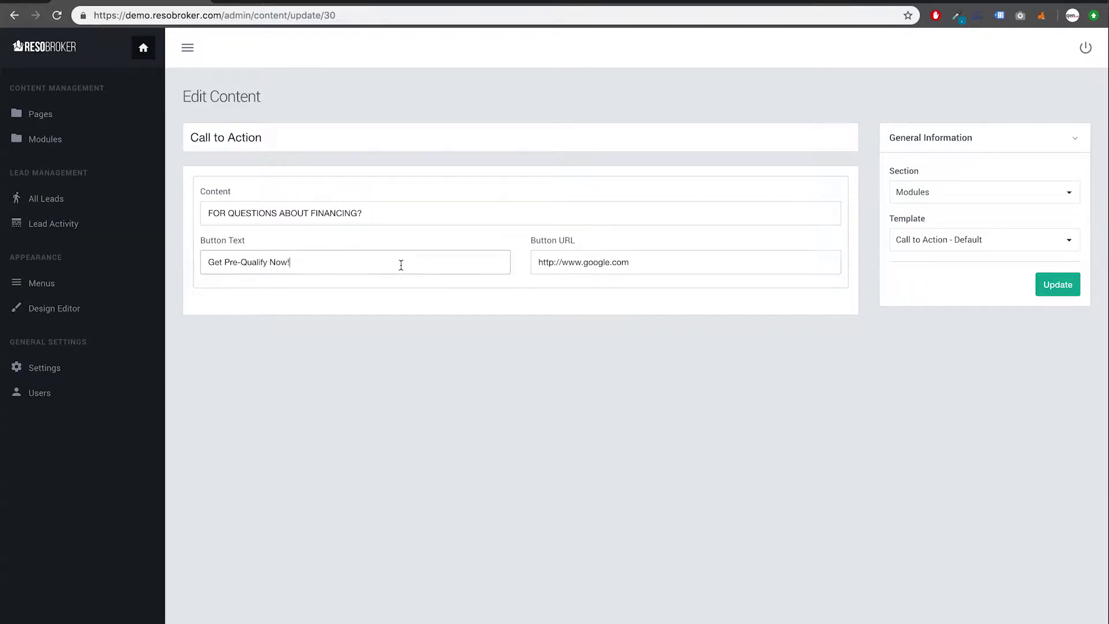
pyautogui.tripleClick(400, 264)
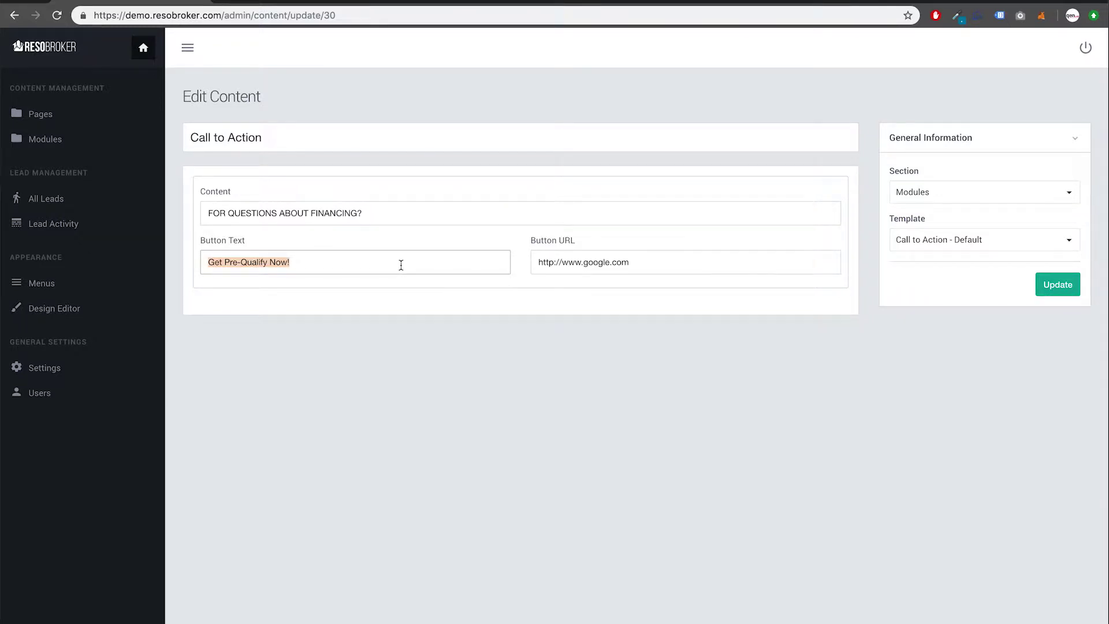
pyautogui.write('G')
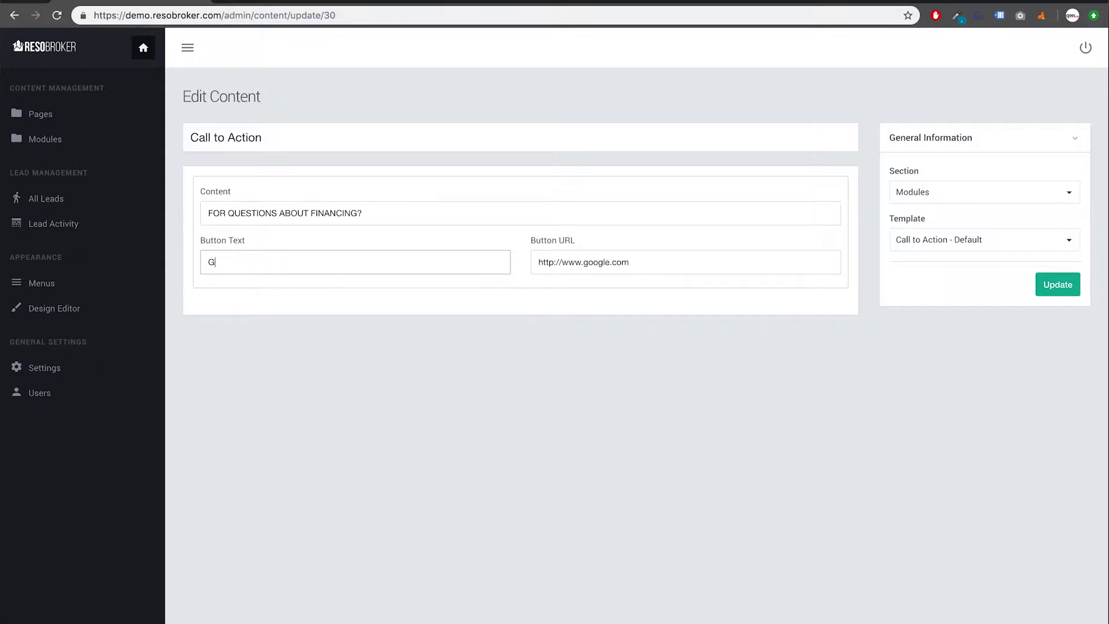
pyautogui.write('ET NOW!')
# Step: Append 'FOR DEMO GOOGLE' to the financing question and save the Call to Action module
pyautogui.click(614, 217)
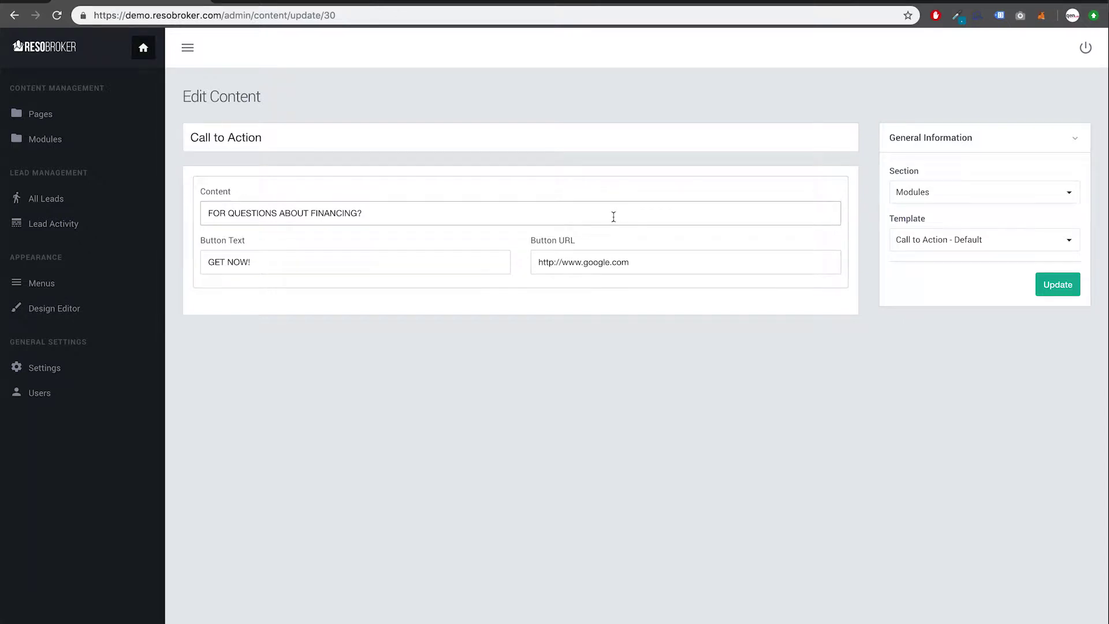
pyautogui.write('FOR DEMO GOOGLE')
pyautogui.click(1055, 291)
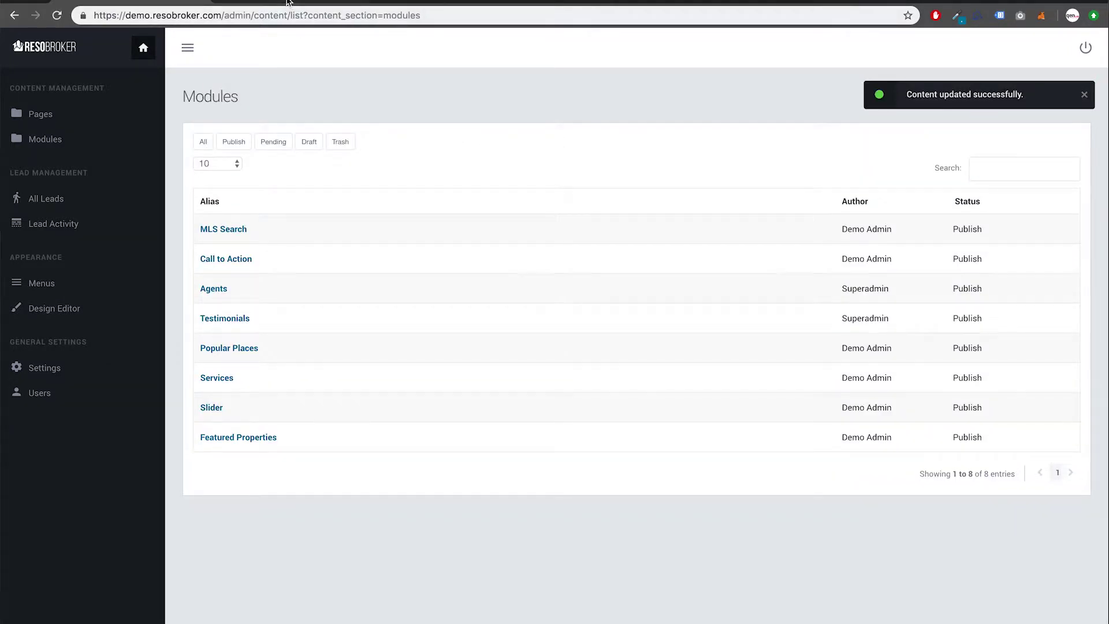
# Step: Confirm the live financing banner's GET NOW! button opens Google, then return to admin Modules
pyautogui.click(292, 3)
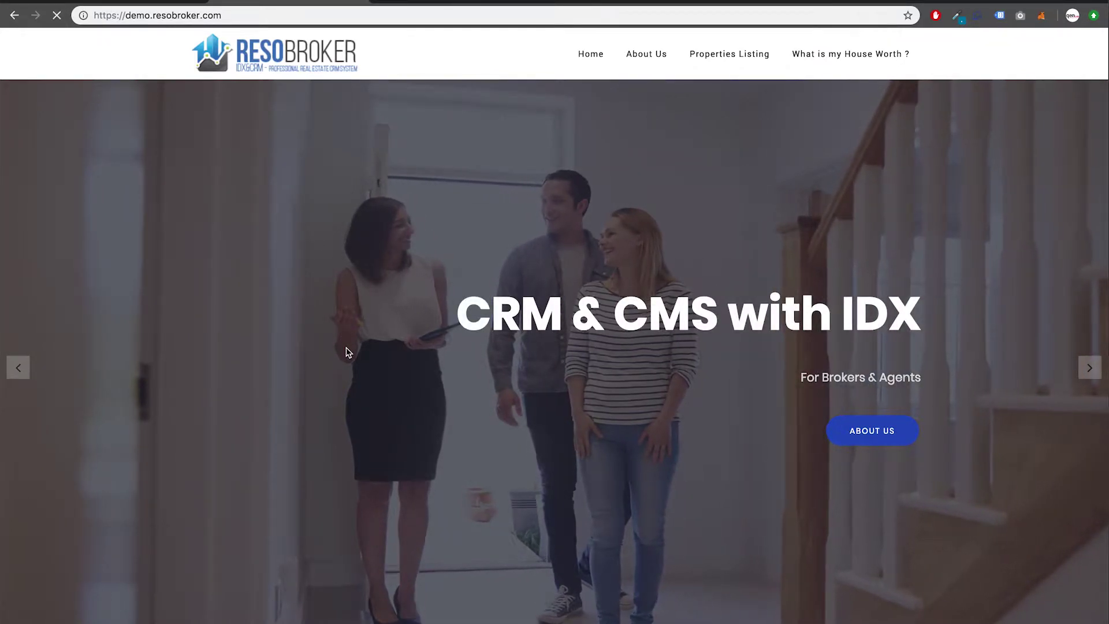
pyautogui.scroll(-1, 348, 358)
pyautogui.scroll(-20, 349, 358)
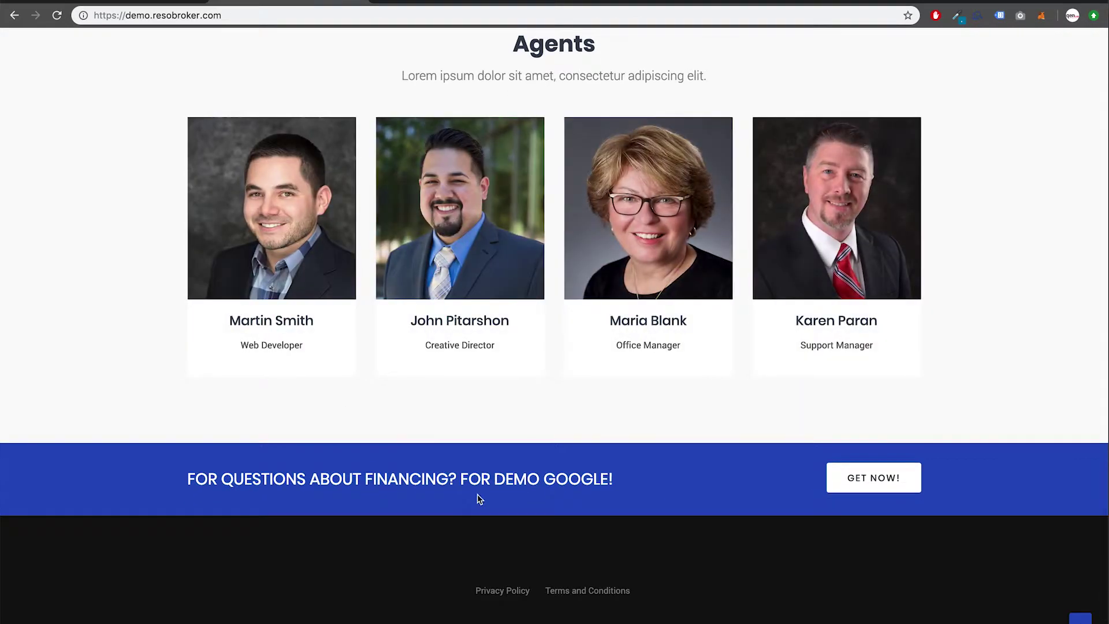
pyautogui.click(857, 487)
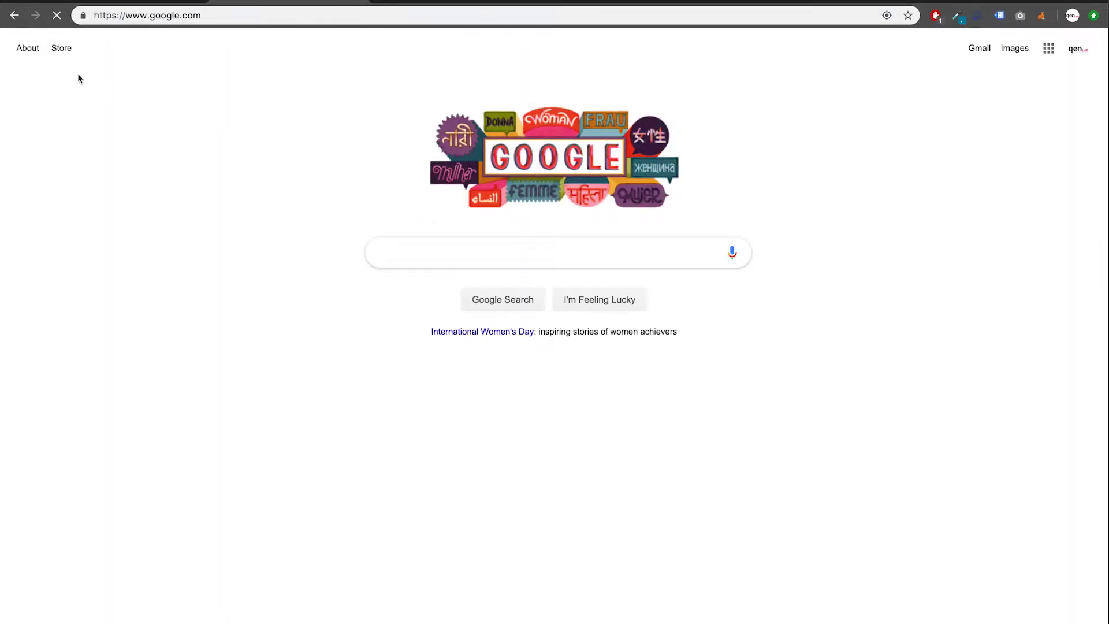
pyautogui.click(16, 21)
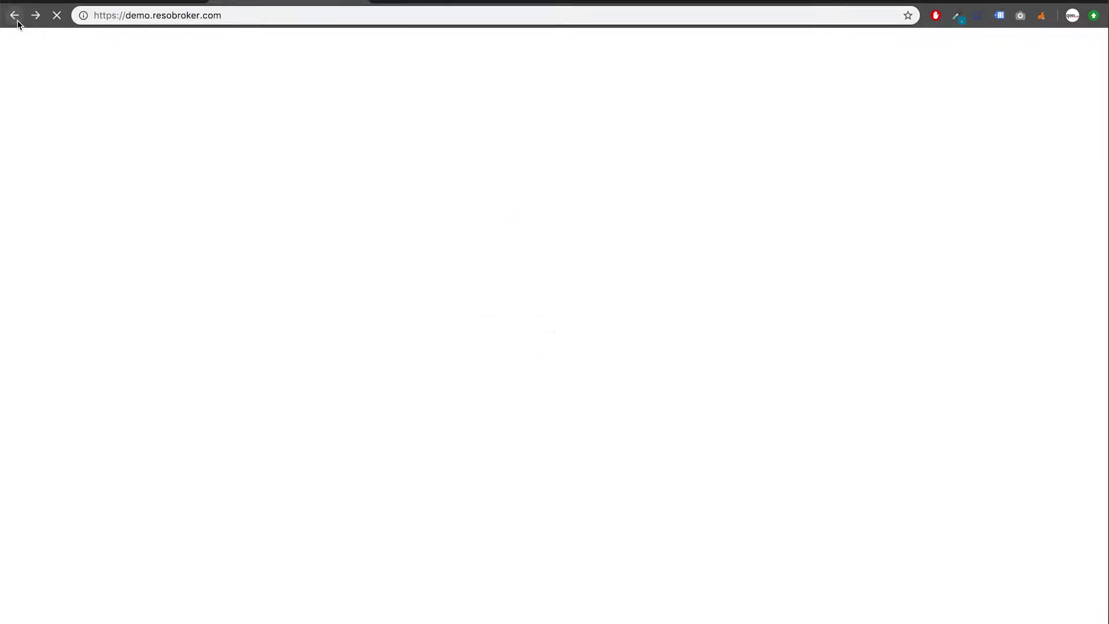
pyautogui.scroll(20, 238, 218)
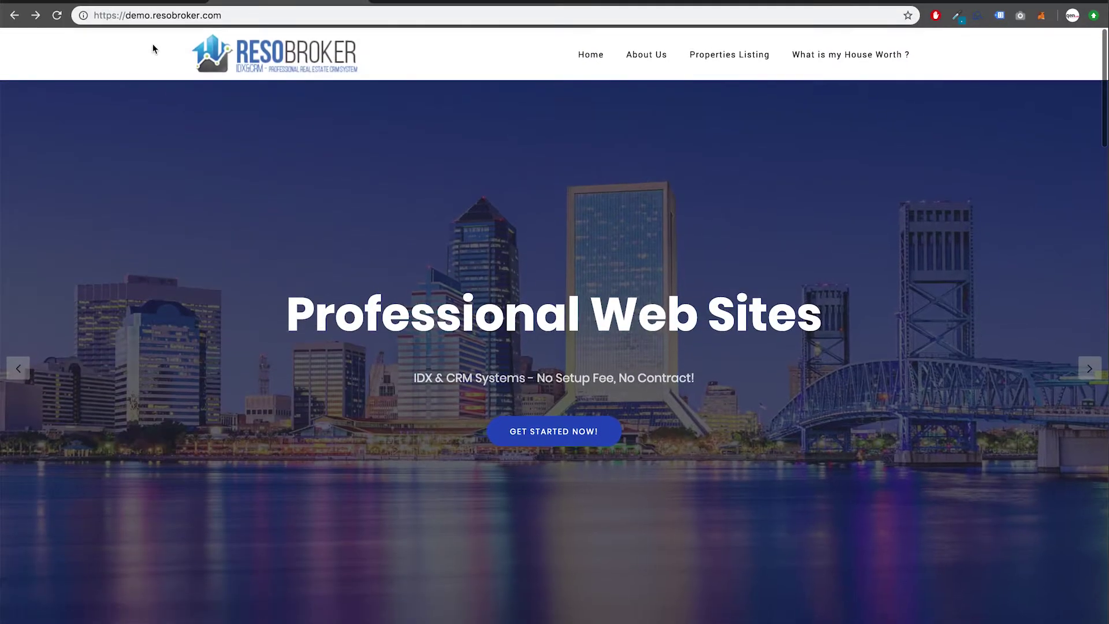
pyautogui.click(134, 2)
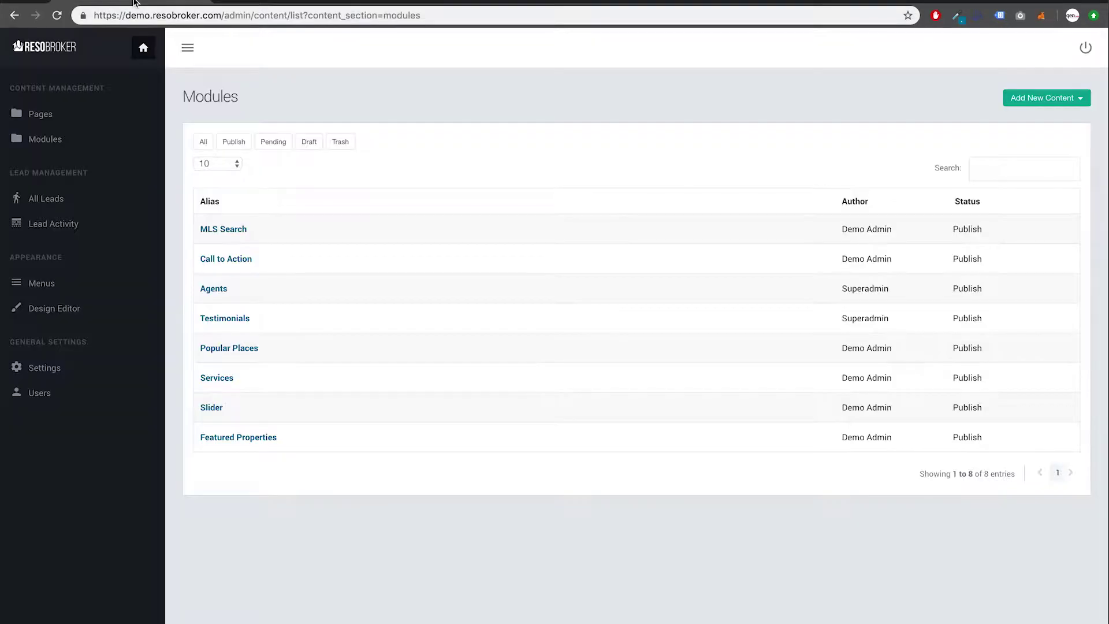
# Step: Open the Agents module, expand the first agent and start retyping its title
pyautogui.click(217, 290)
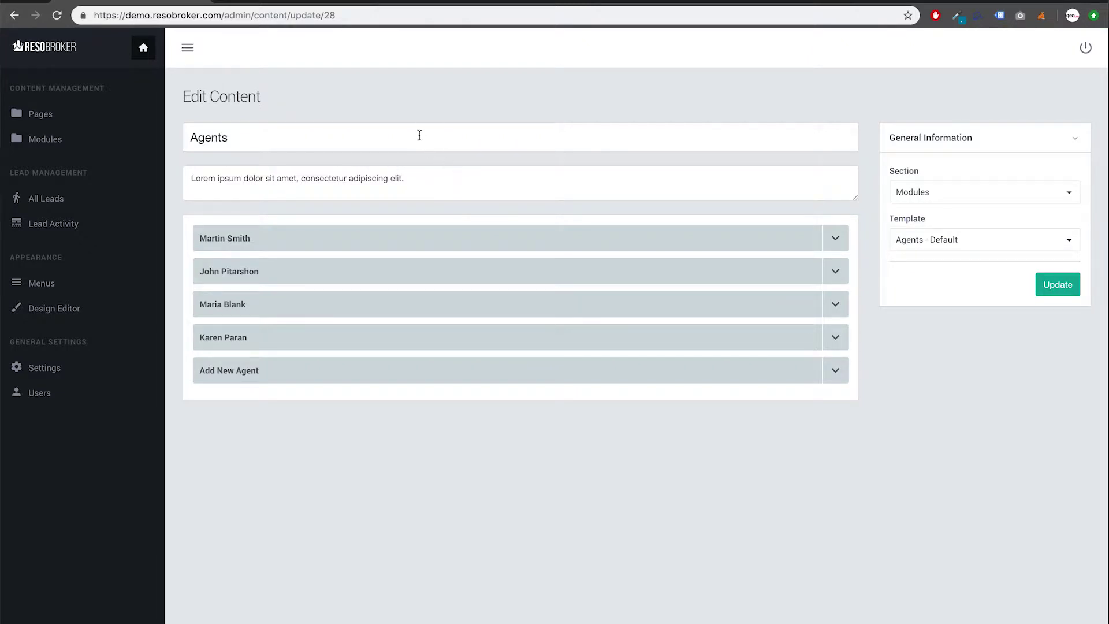
pyautogui.click(830, 236)
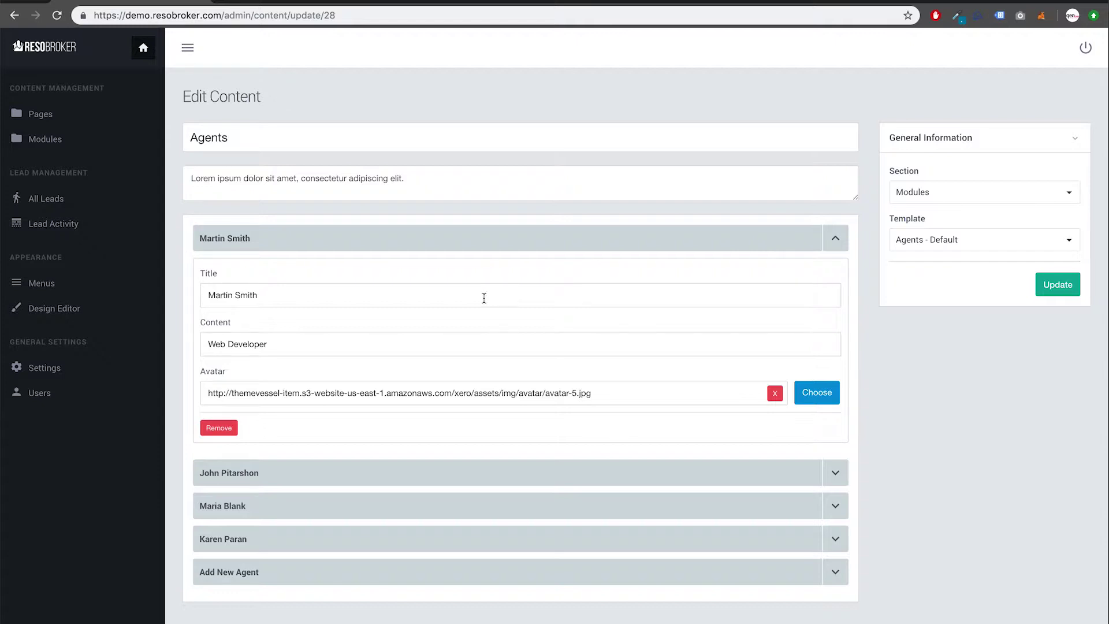
pyautogui.doubleClick(485, 298)
pyautogui.tripleClick(484, 298)
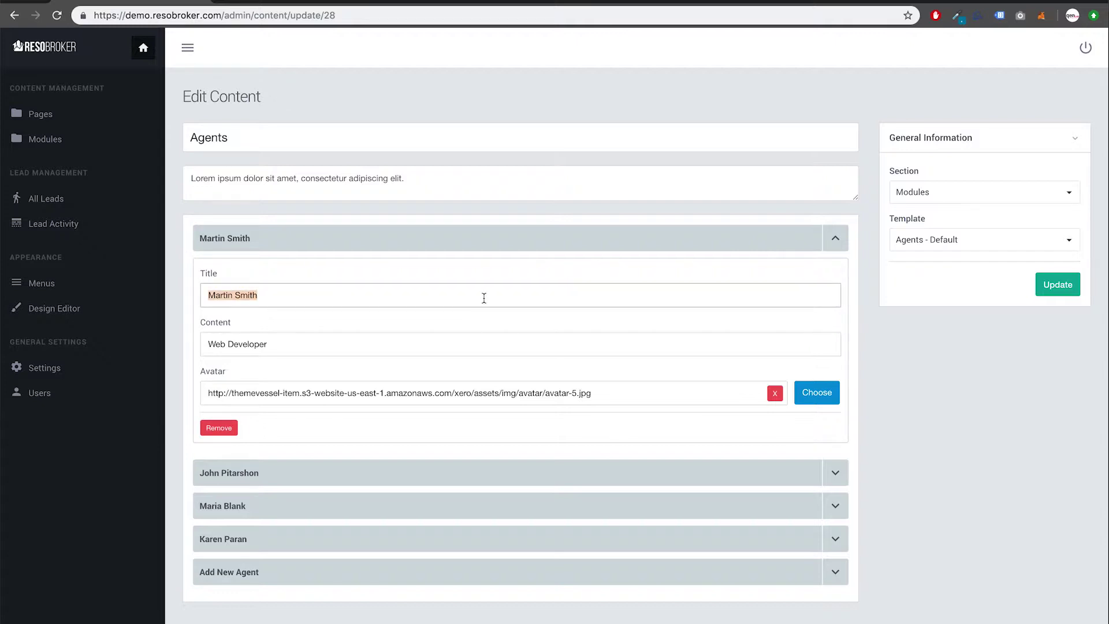
pyautogui.write('Your Agent Nam')
# Step: Replace the first agent's title with a new name and set its content to MANAGER
pyautogui.tripleClick(403, 303)
pyautogui.write('BROKE')
pyautogui.press('BackSpace')
pyautogui.press('BackSpace')
pyautogui.press('BackSpace')
pyautogui.press('BackSpace')
pyautogui.press('BackSpace')
pyautogui.press('BackSpace')
pyautogui.write('Jhon DO')
pyautogui.press('Tab')
pyautogui.write('MANAGE')
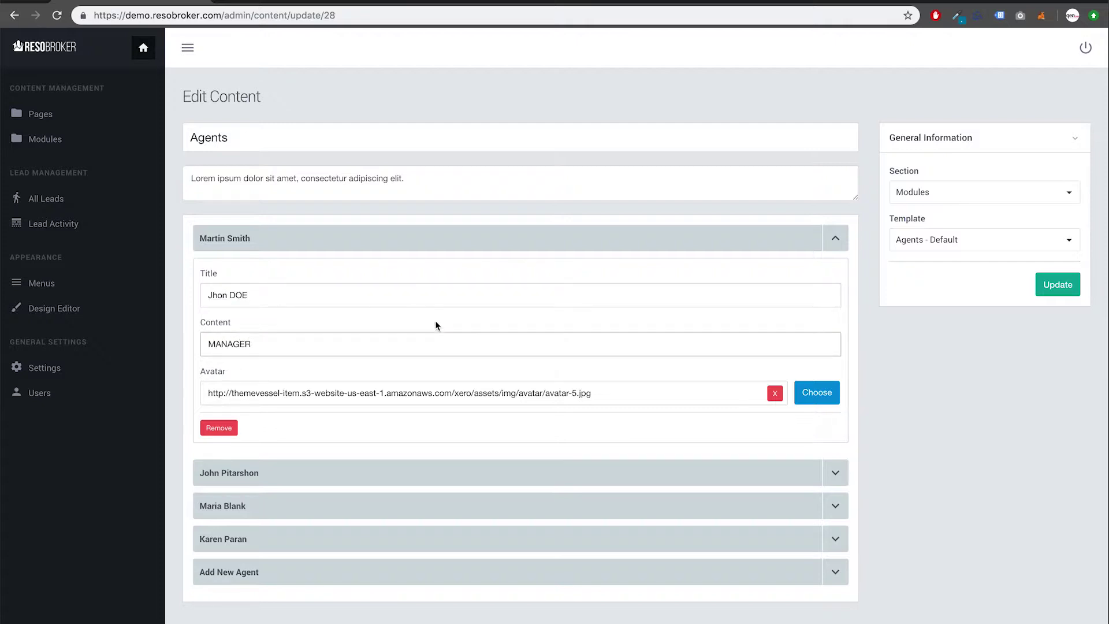
# Step: Upload a headshot photo as the first agent's avatar and save the Agents module
pyautogui.click(820, 393)
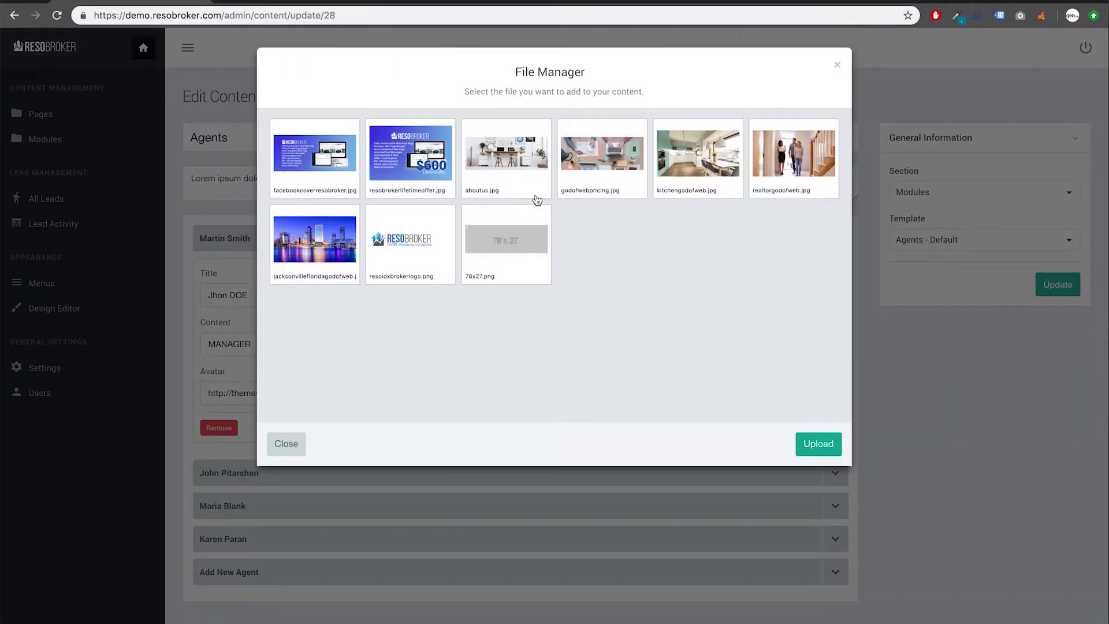
pyautogui.click(818, 444)
pyautogui.scroll(-5, 625, 237)
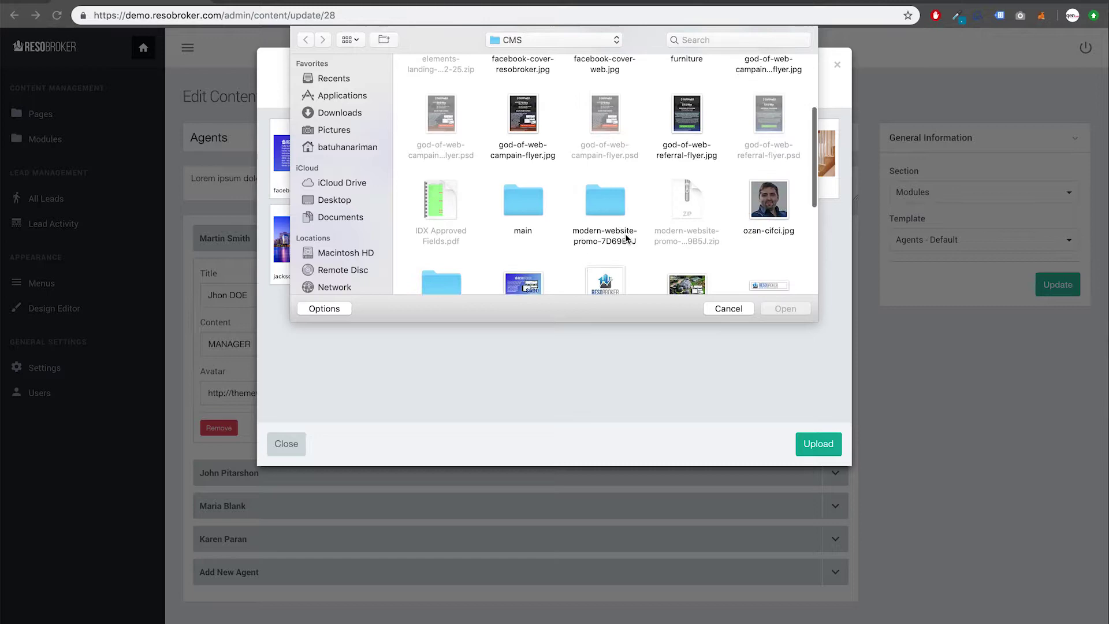
pyautogui.click(762, 212)
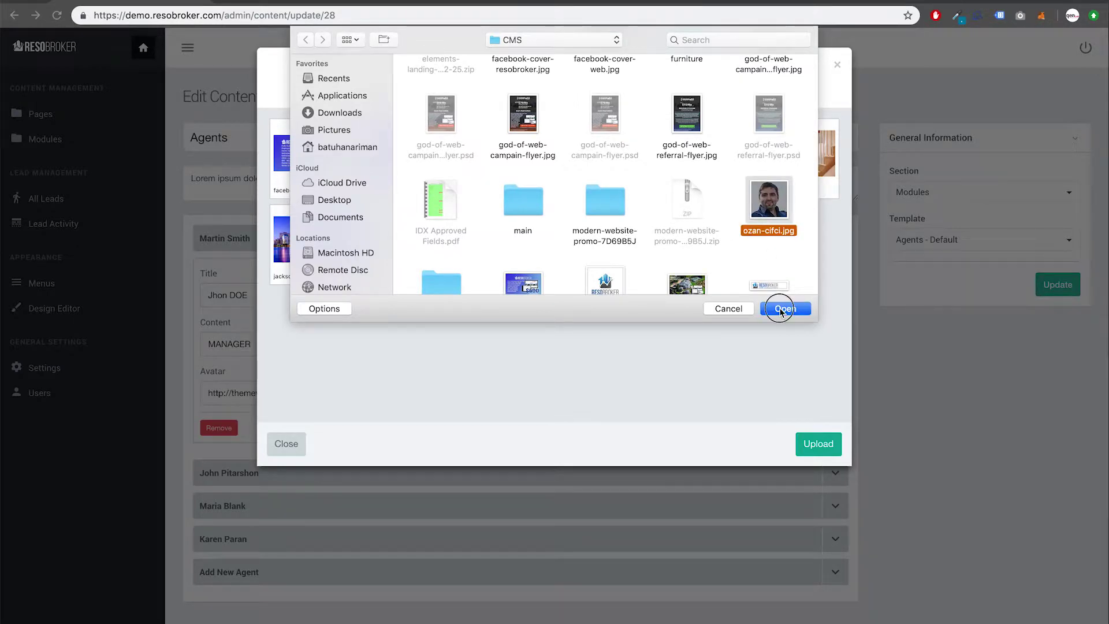
pyautogui.click(784, 308)
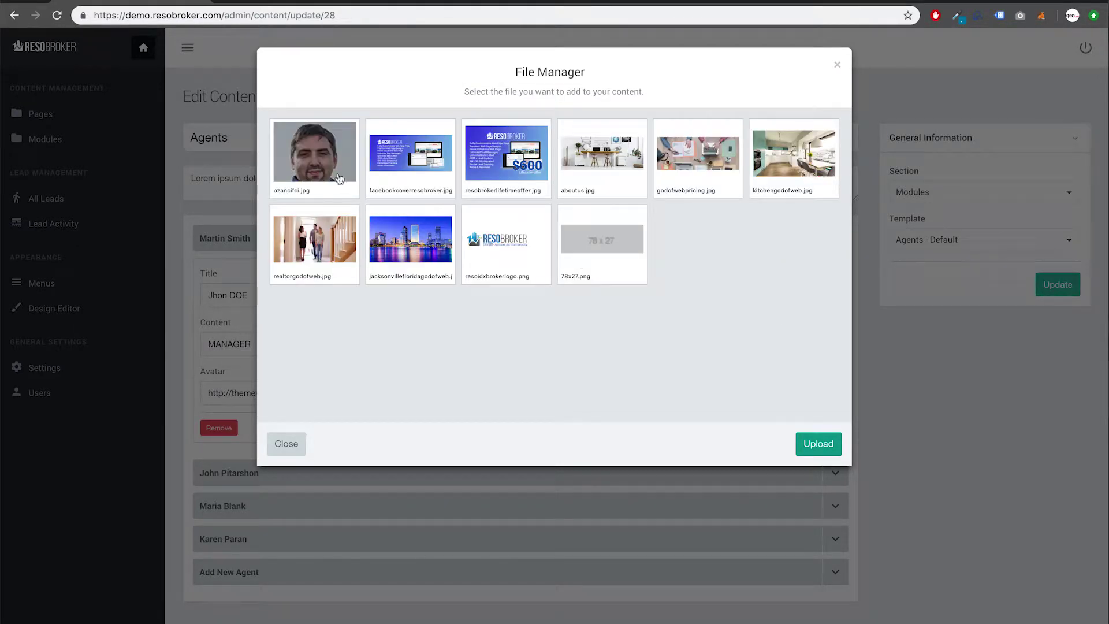
pyautogui.click(333, 169)
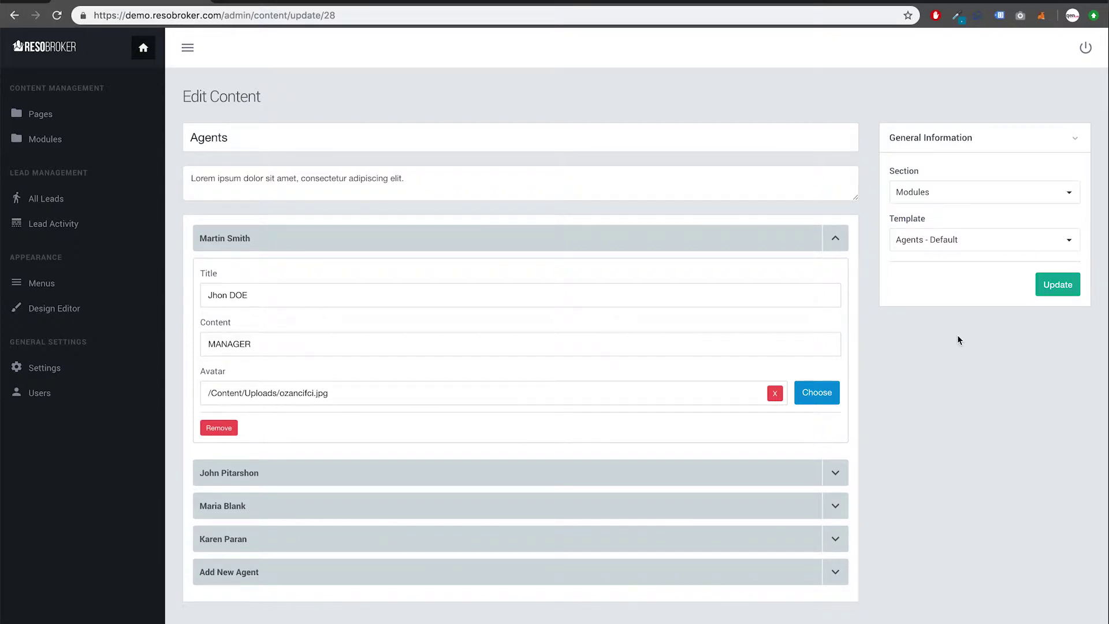
pyautogui.click(1054, 285)
# Step: Reload the live homepage, check the agent's new headshot and MANAGER role, then return to admin
pyautogui.click(284, 4)
pyautogui.press('super+r')
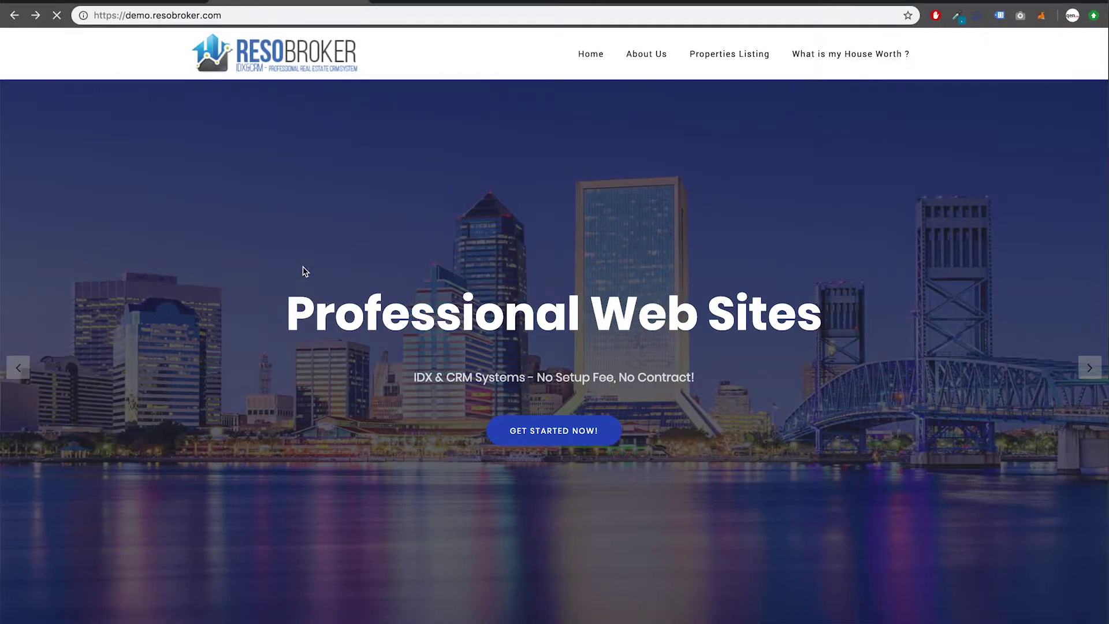
pyautogui.scroll(-4, 302, 270)
pyautogui.scroll(-20, 303, 268)
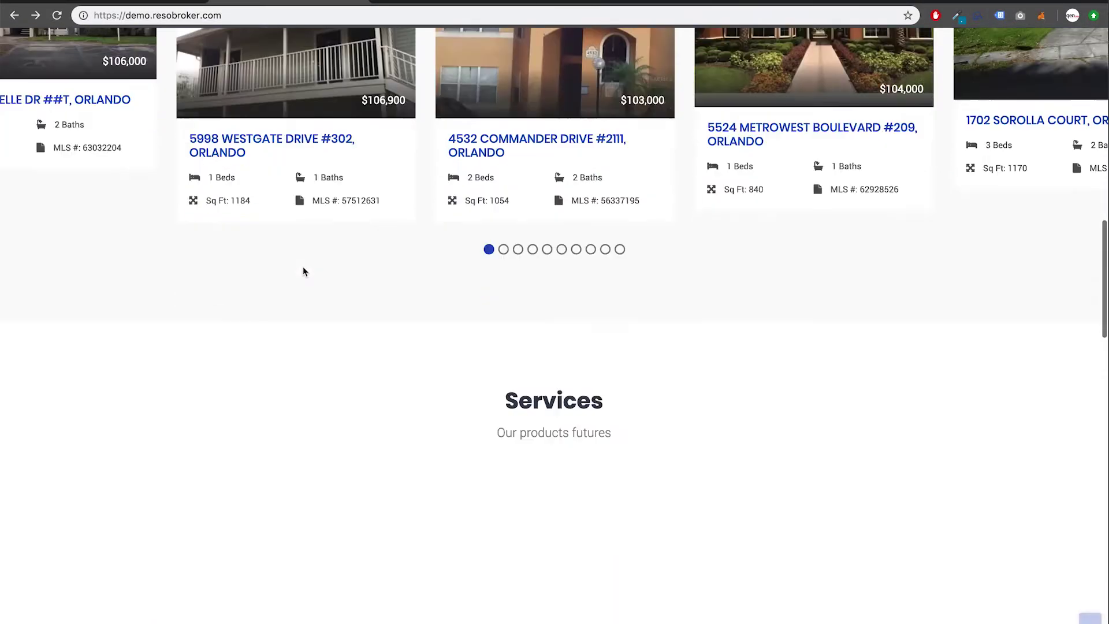
pyautogui.scroll(-2, 303, 271)
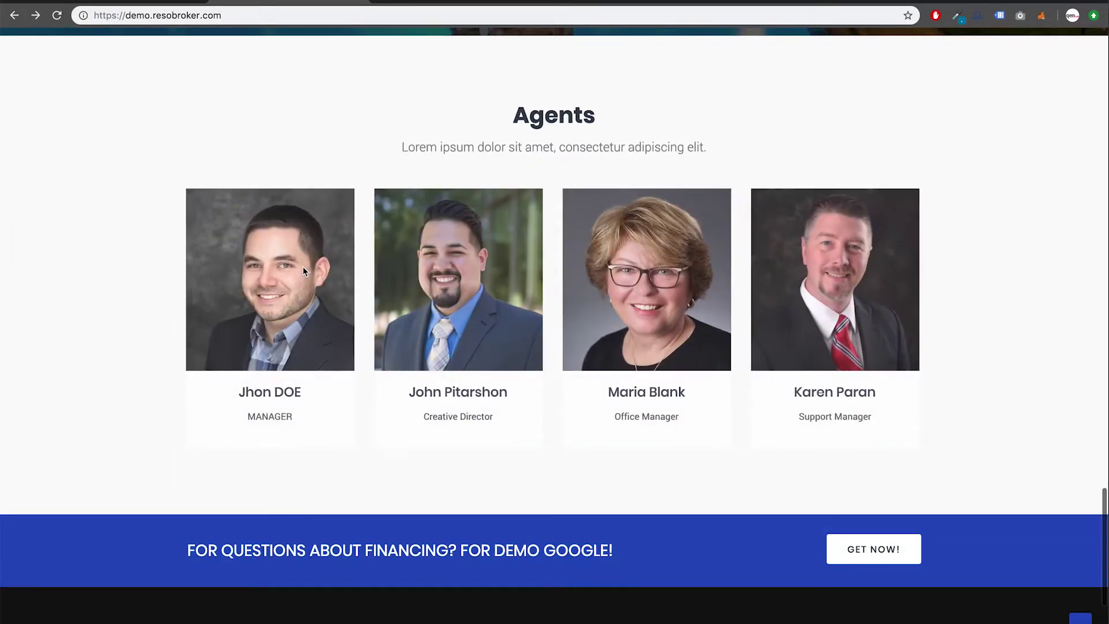
pyautogui.click(307, 275)
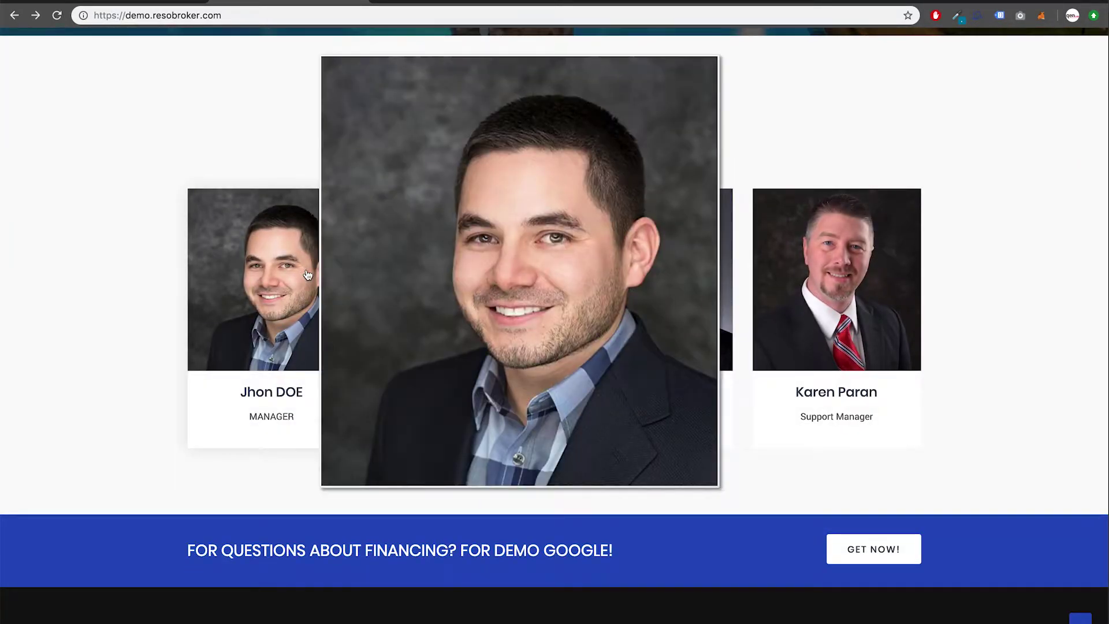
pyautogui.click(98, 226)
pyautogui.scroll(-1, 95, 228)
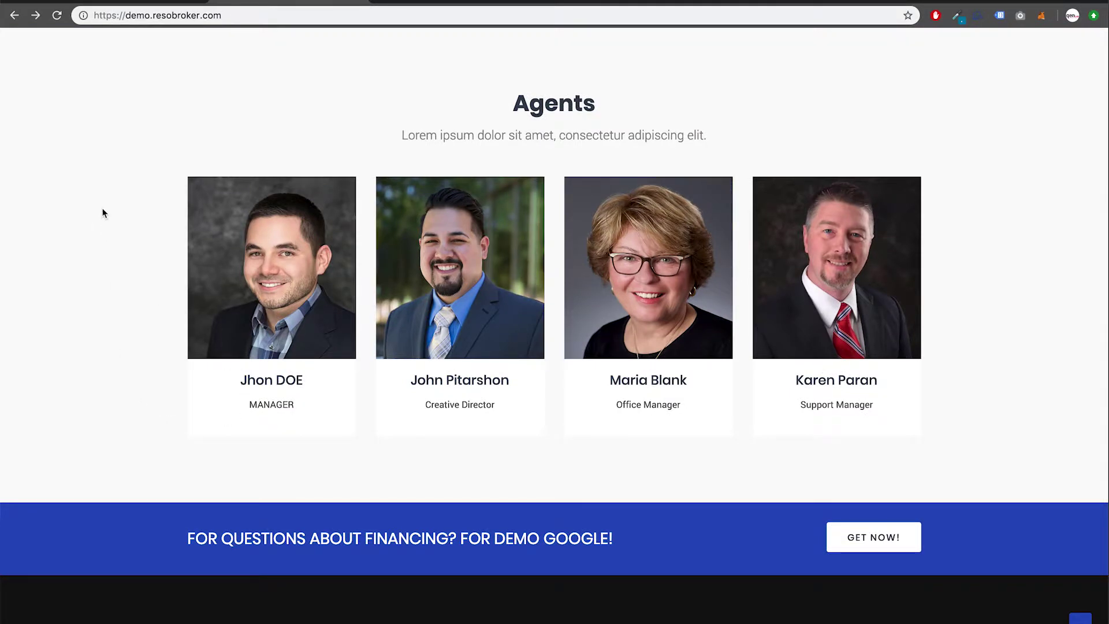
pyautogui.click(149, 1)
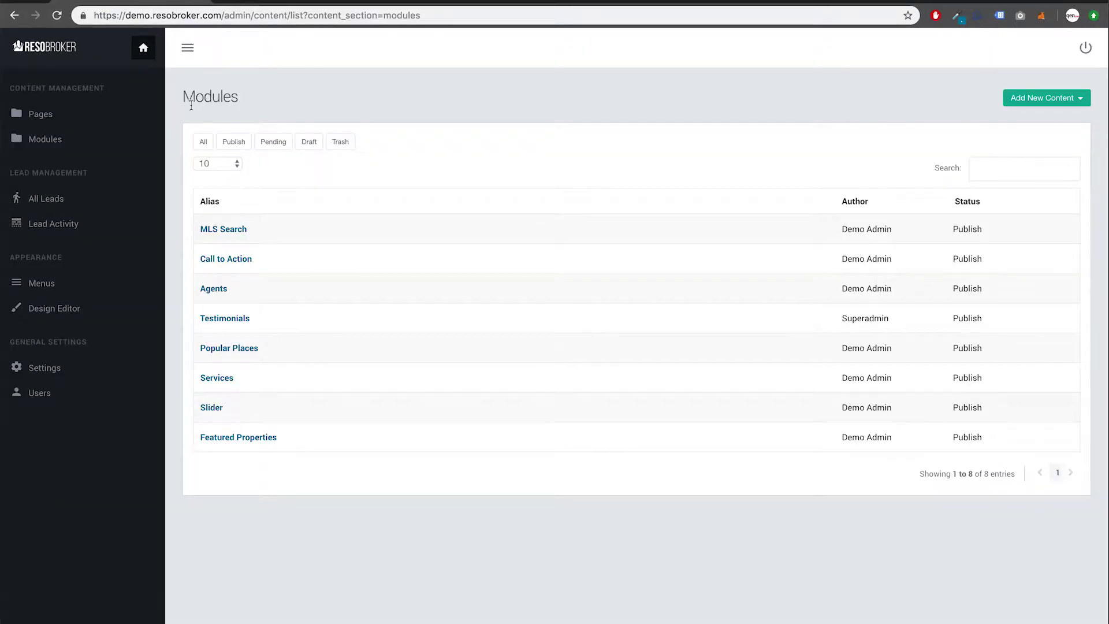
# Step: Clear the first agent's avatar, reselect the uploaded headshot from the library, and save Agents
pyautogui.click(224, 289)
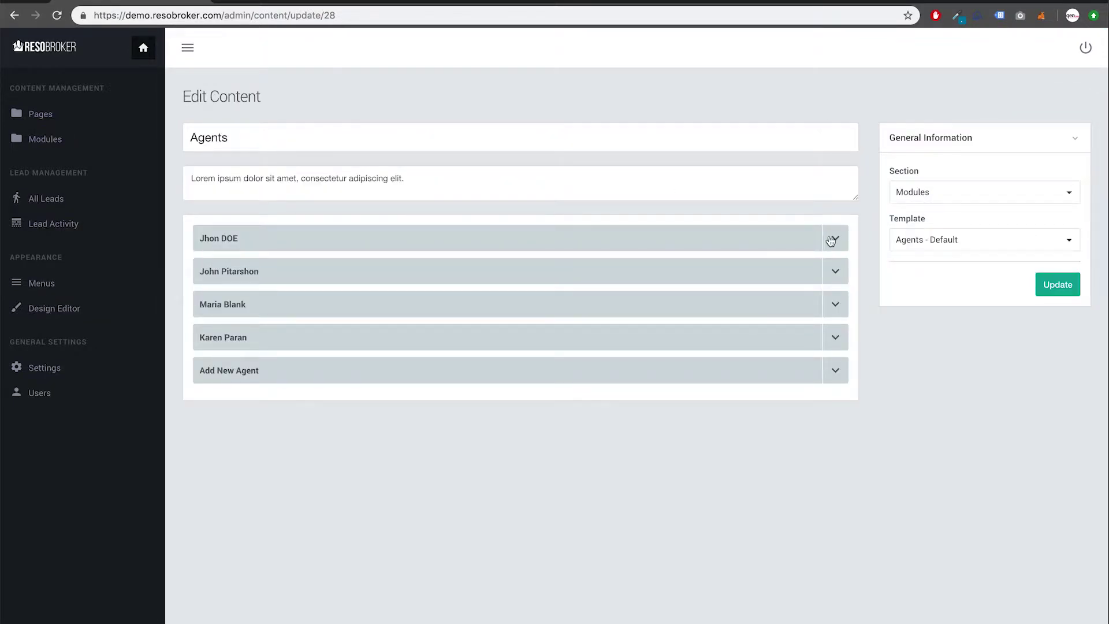
pyautogui.click(832, 239)
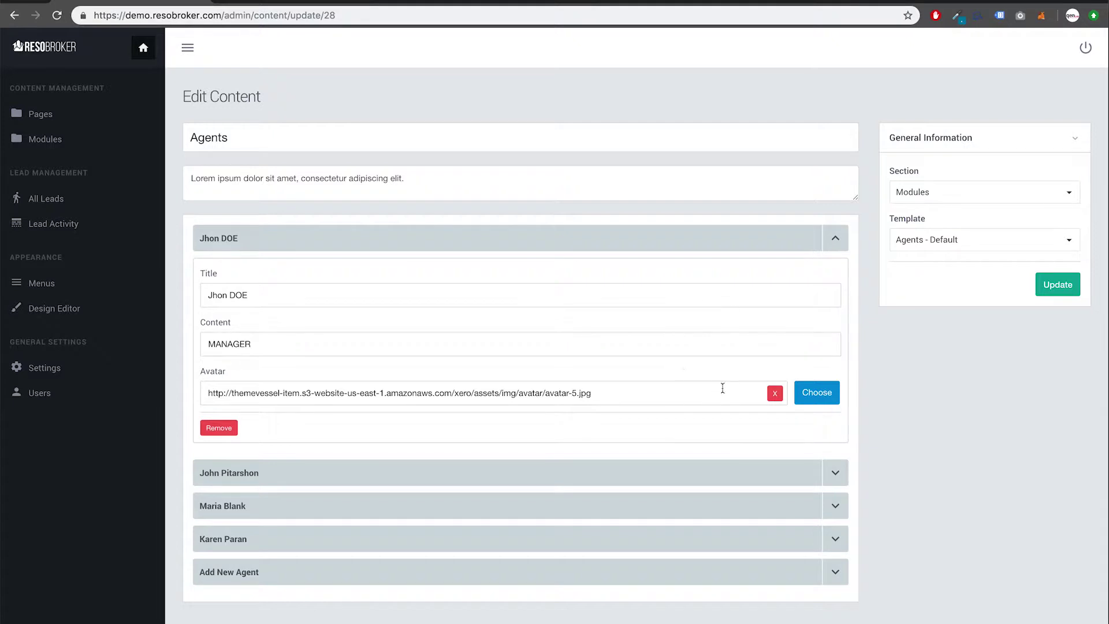
pyautogui.click(775, 394)
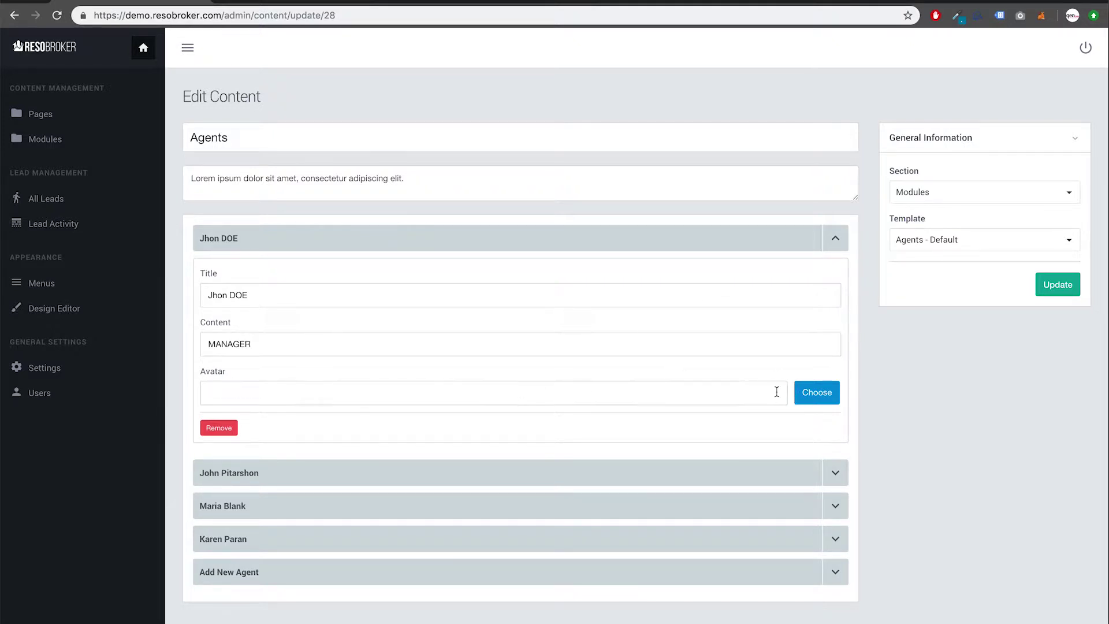
pyautogui.click(806, 396)
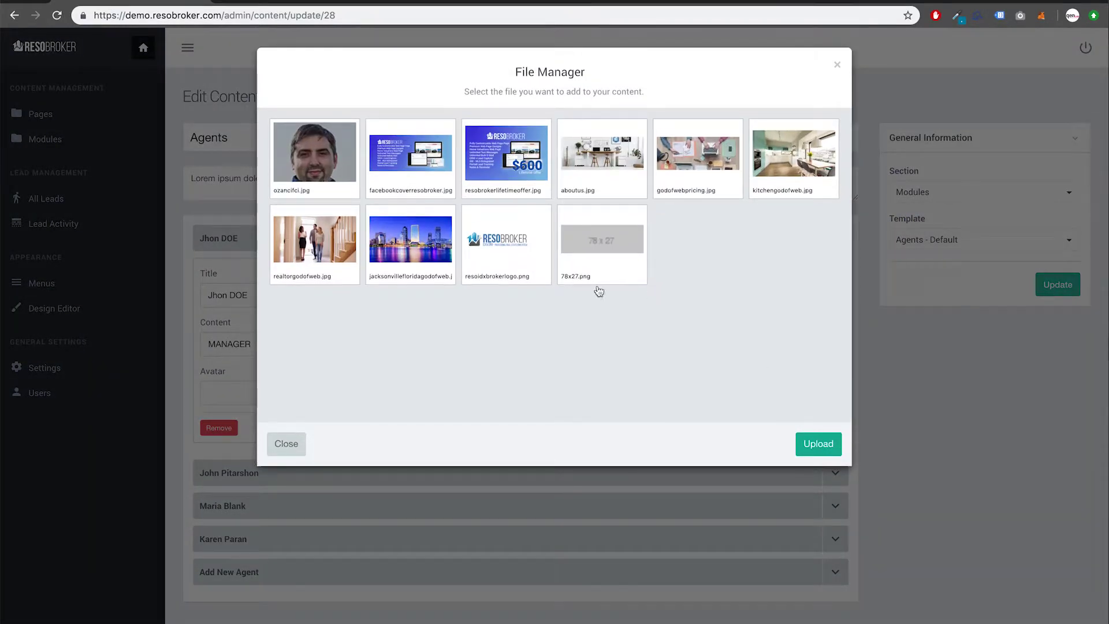
pyautogui.click(348, 178)
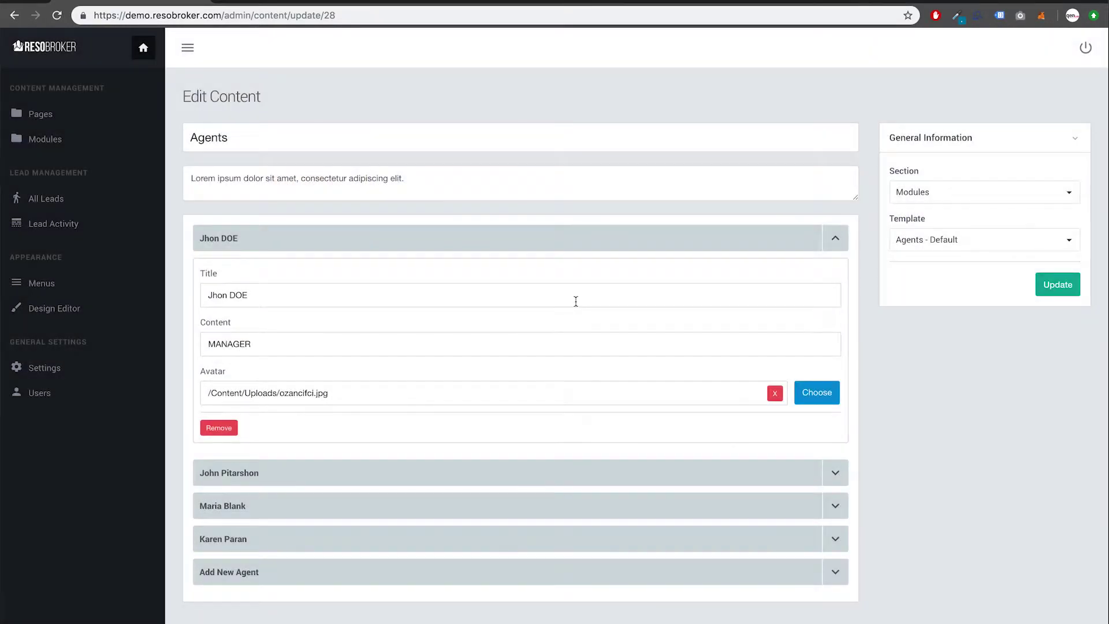
pyautogui.click(1052, 286)
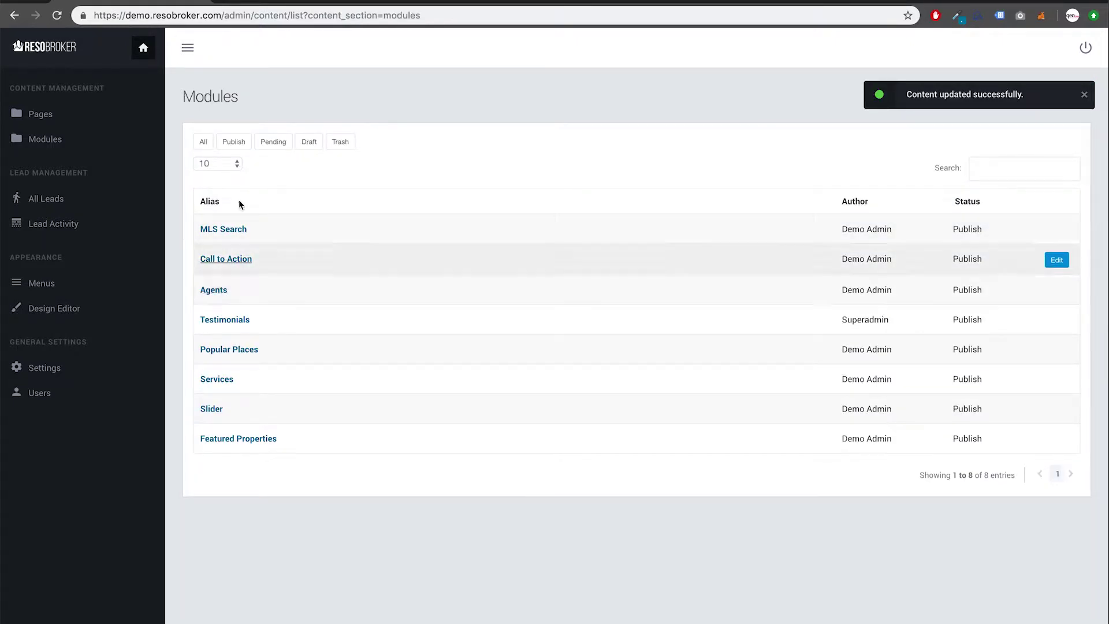
pyautogui.click(295, 2)
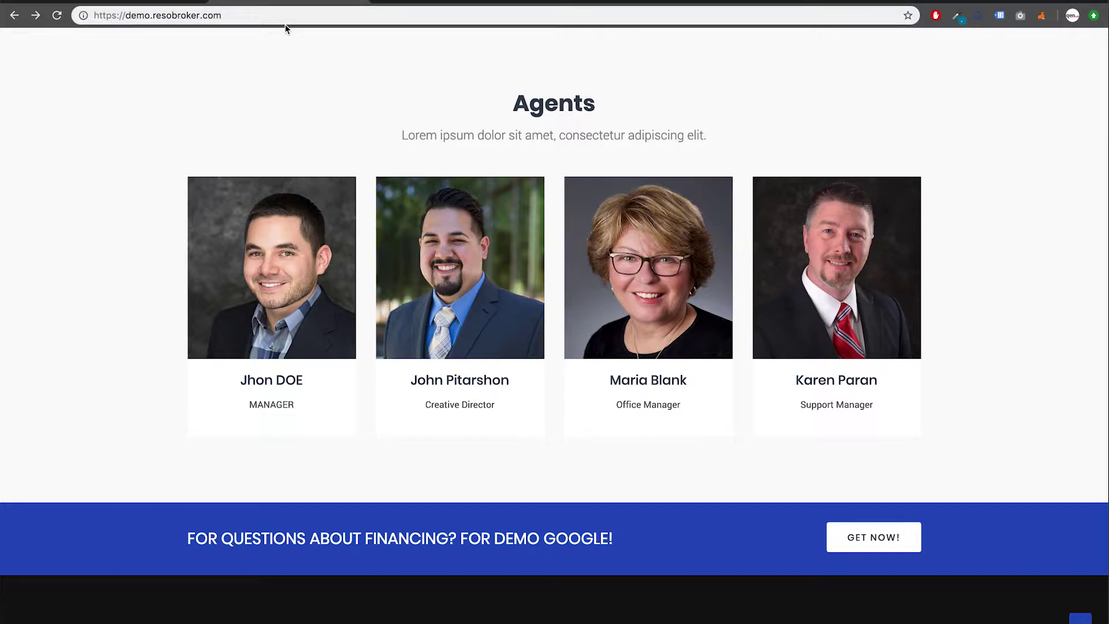
pyautogui.press('super+r')
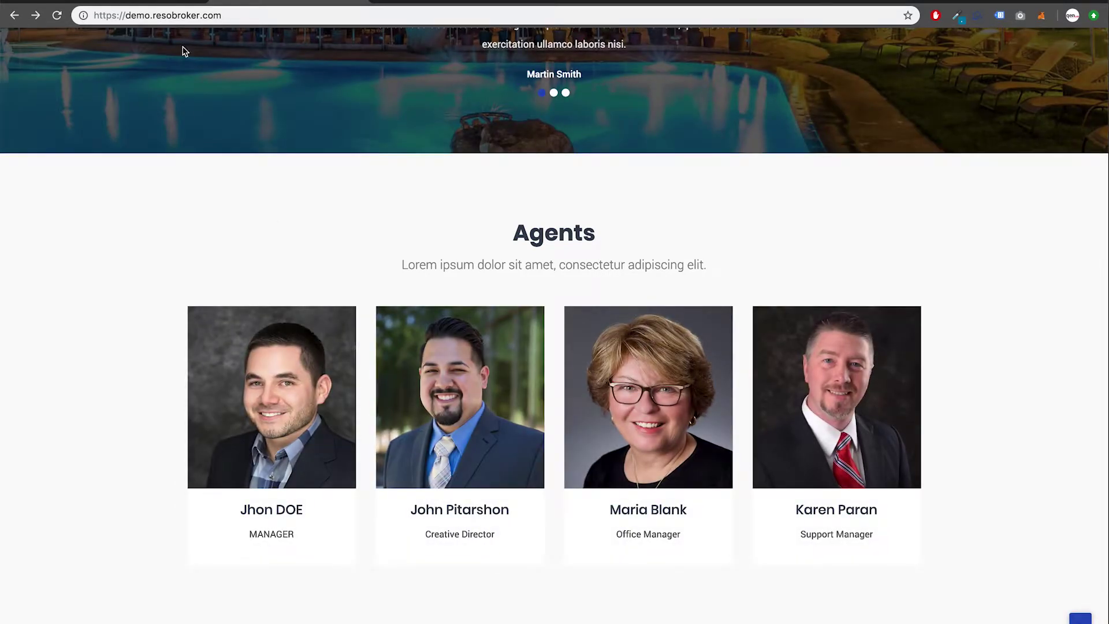
pyautogui.click(161, 1)
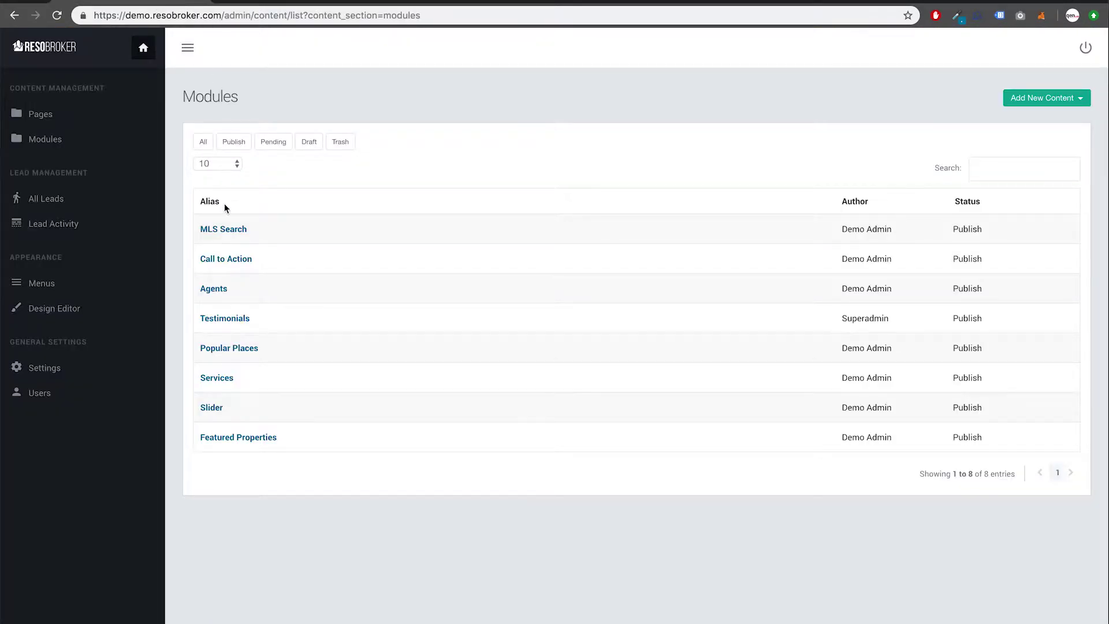
# Step: Set the first testimonial's author to 'Customer Name' and its quote to 'Testimonials - Great Service'
pyautogui.click(230, 324)
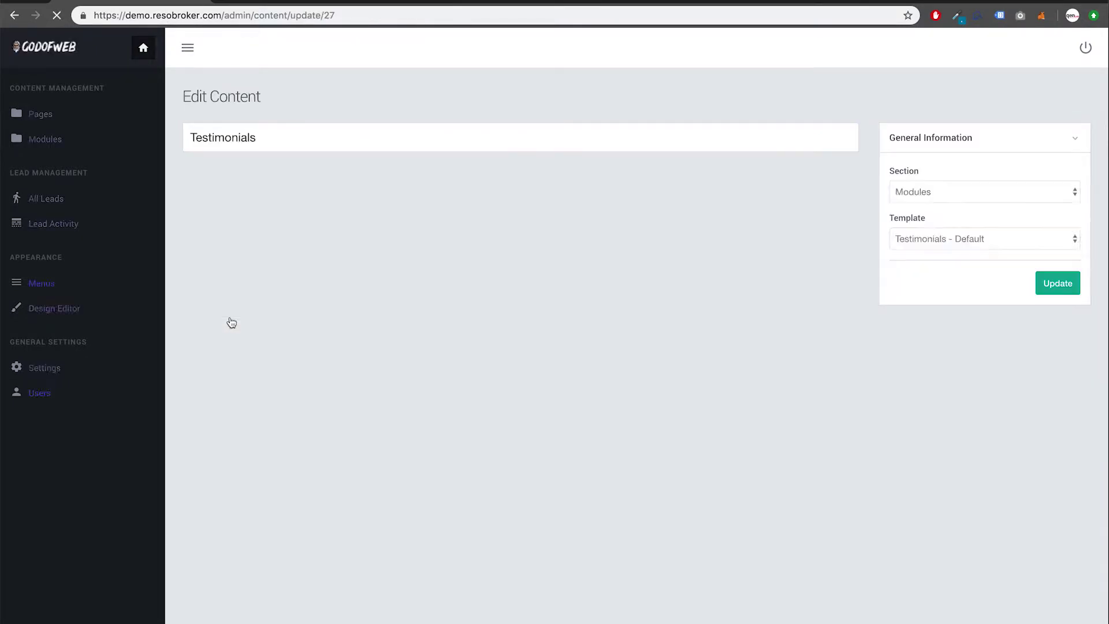
pyautogui.click(835, 238)
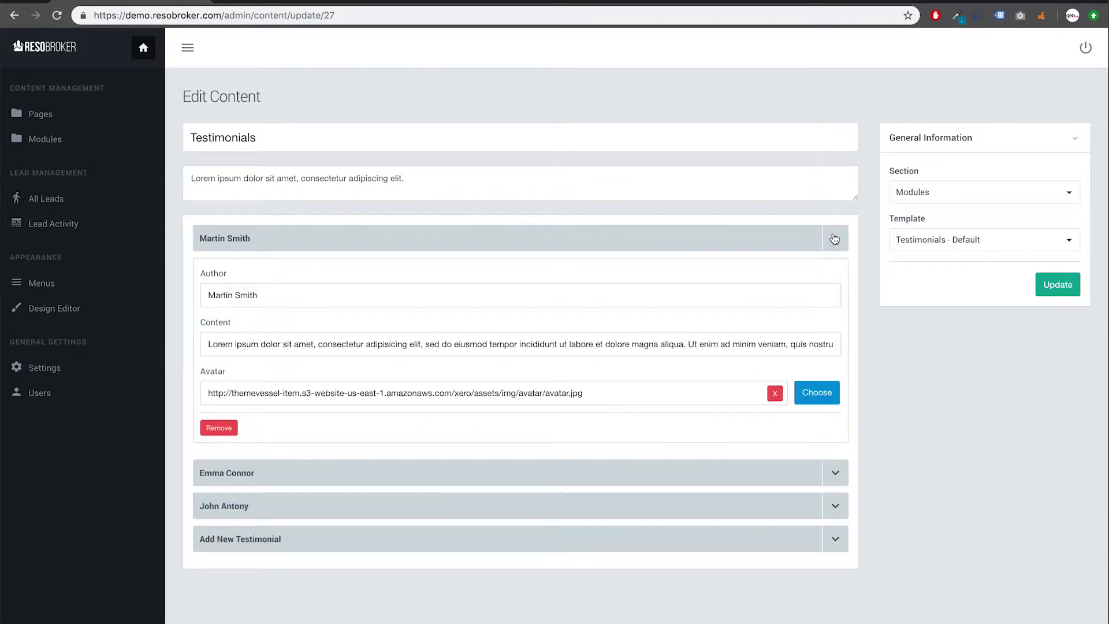
pyautogui.tripleClick(382, 290)
pyautogui.write('Customer Name')
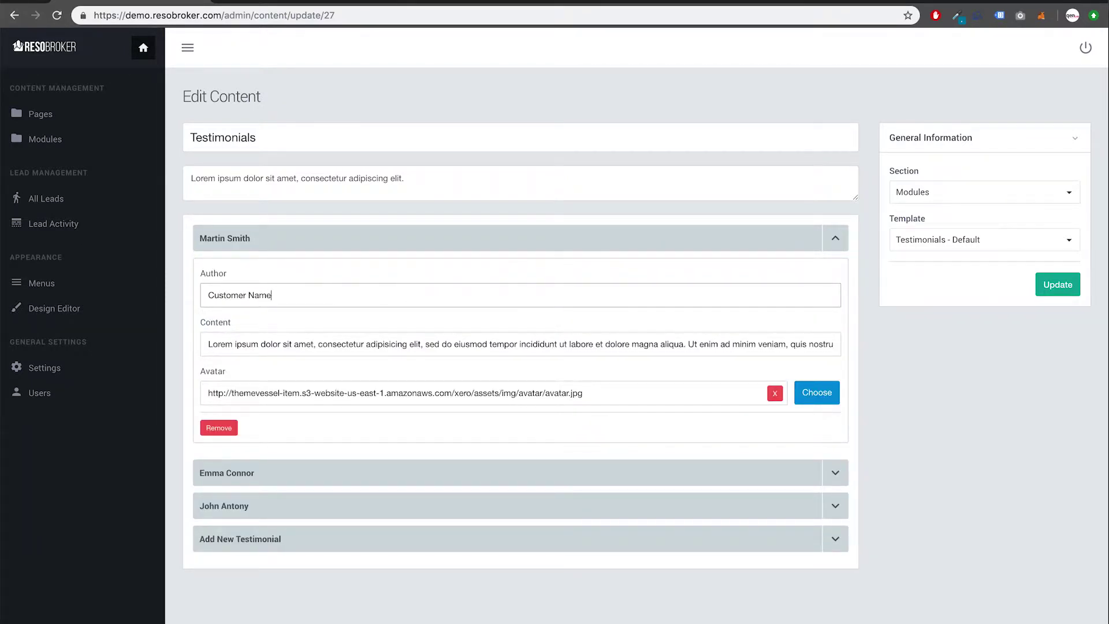
pyautogui.press('Tab')
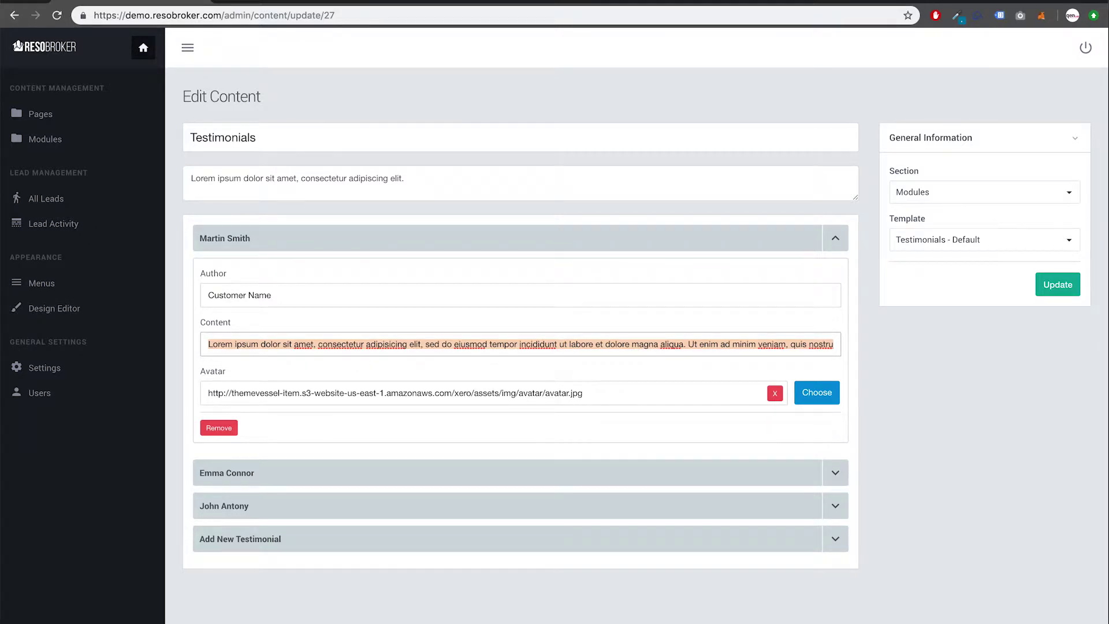
pyautogui.write('Testi')
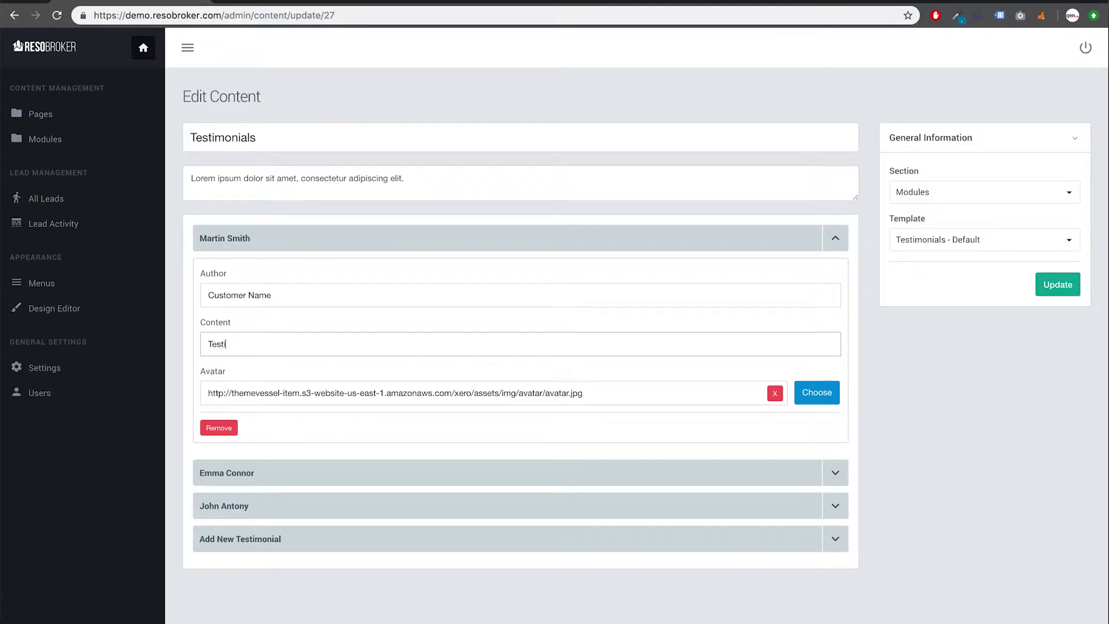
pyautogui.write('monials - Great Service!')
# Step: Save the testimonial, reload the live homepage to see it, then return to admin Modules
pyautogui.click(1072, 287)
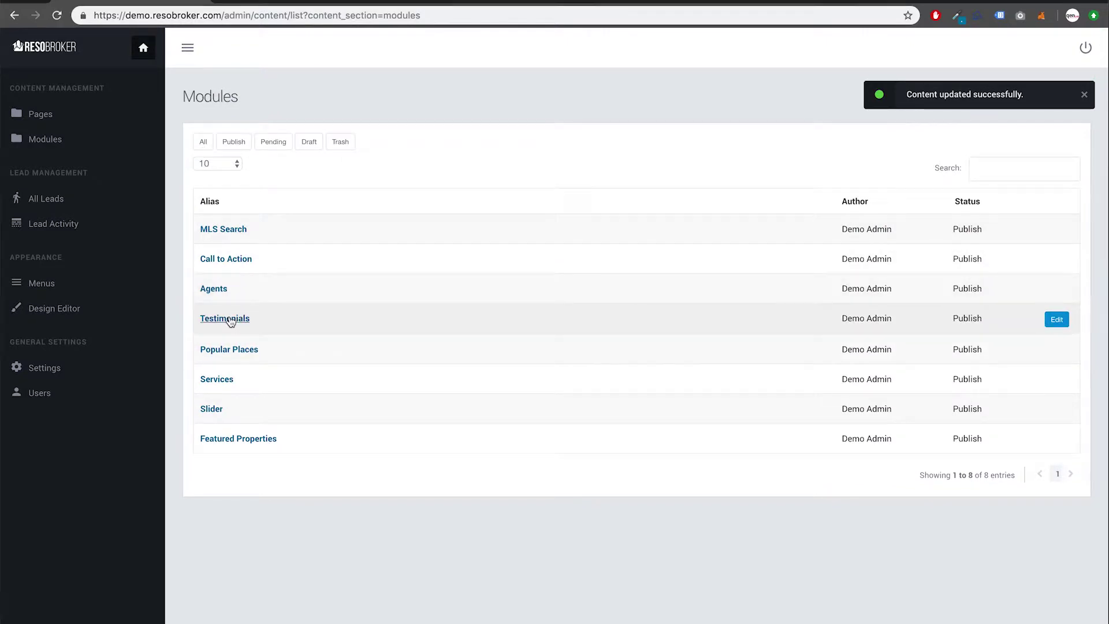
pyautogui.click(302, 2)
pyautogui.scroll(3, 303, 140)
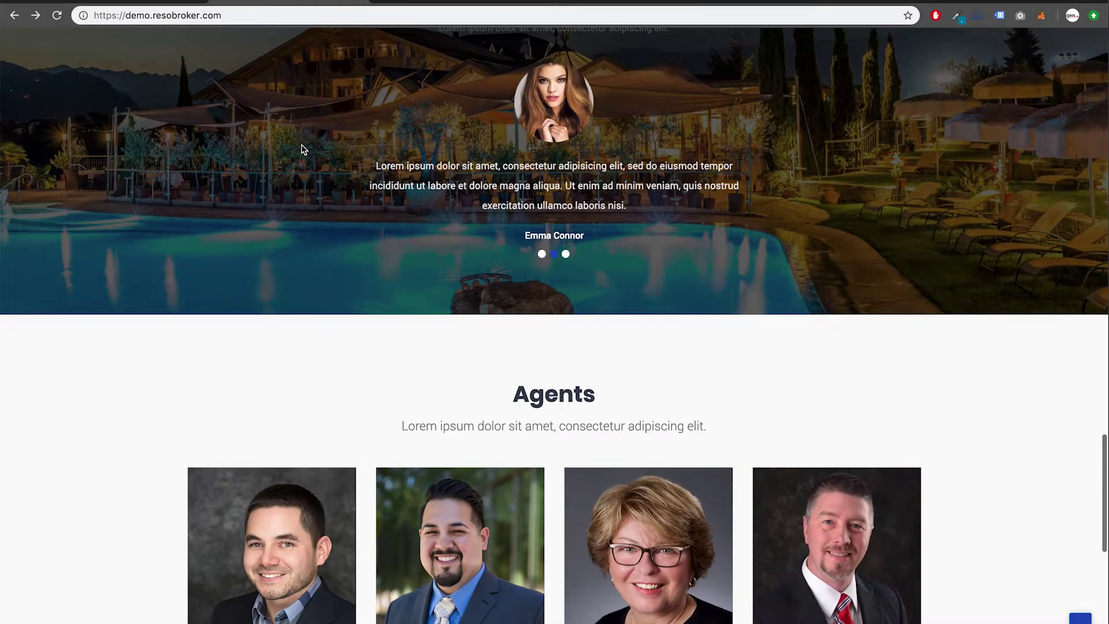
pyautogui.press('super+r')
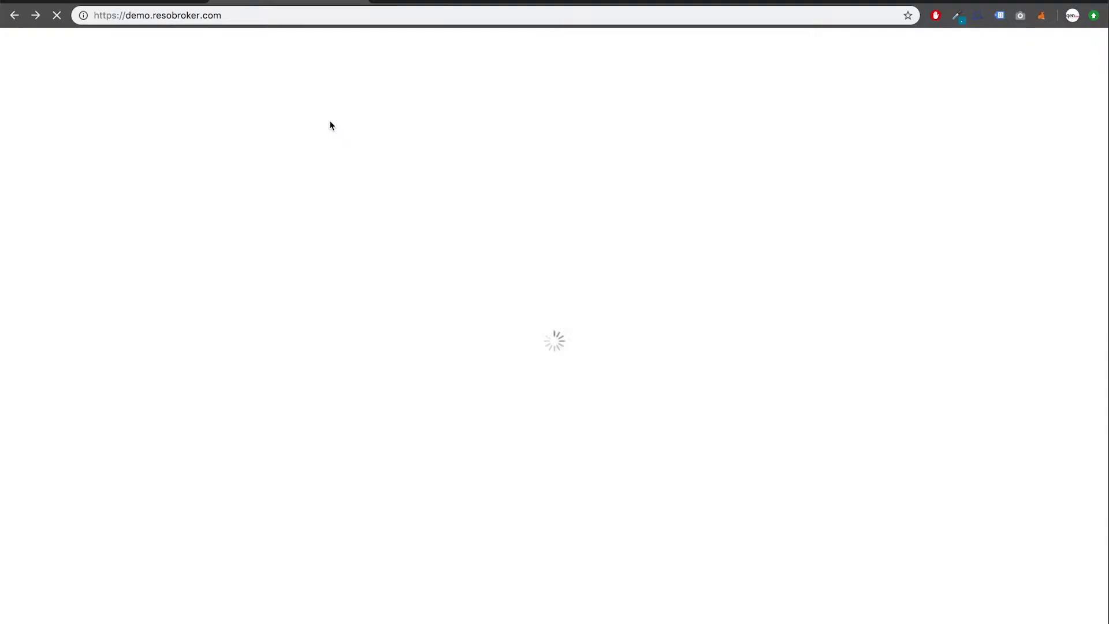
pyautogui.scroll(2, 327, 225)
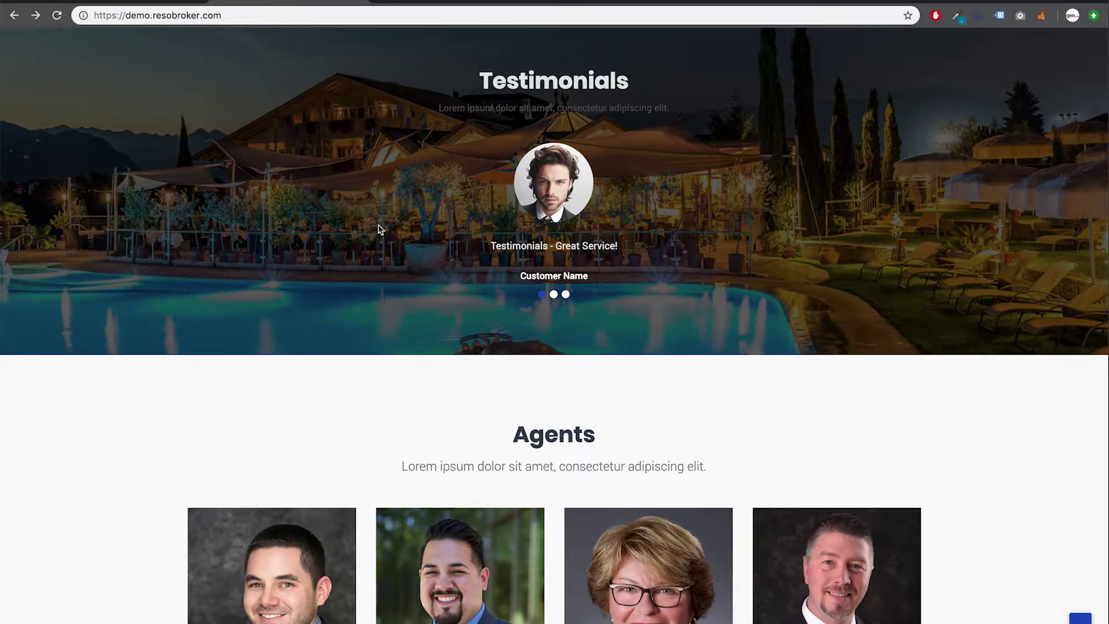
pyautogui.click(153, 1)
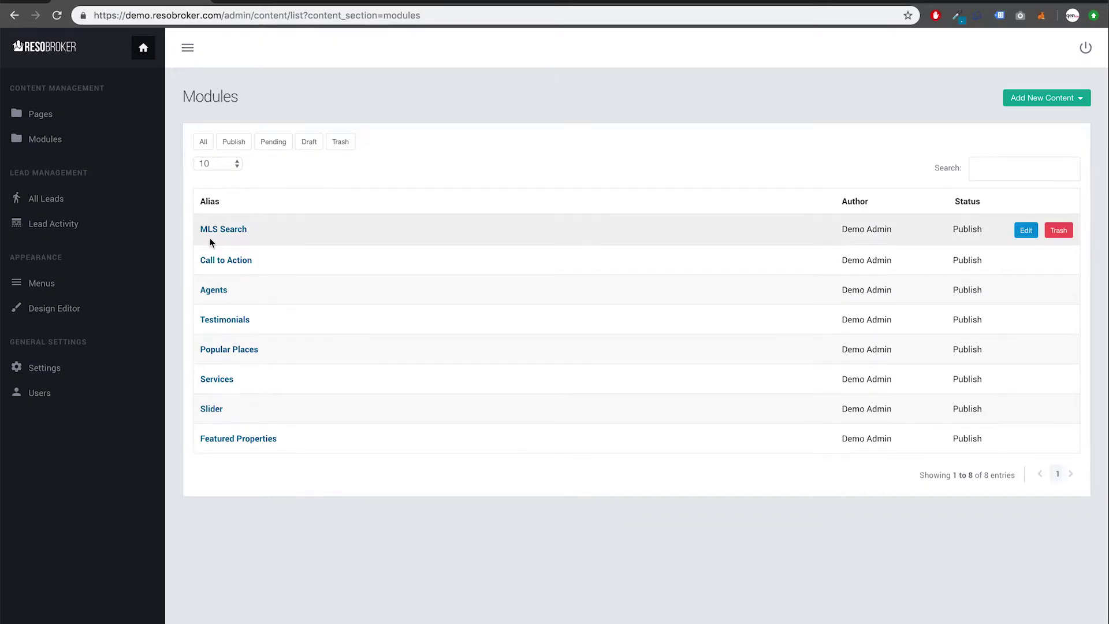
# Step: Open Popular Places and expand the Orlando, Tampa and Winter Garden entries
pyautogui.click(233, 350)
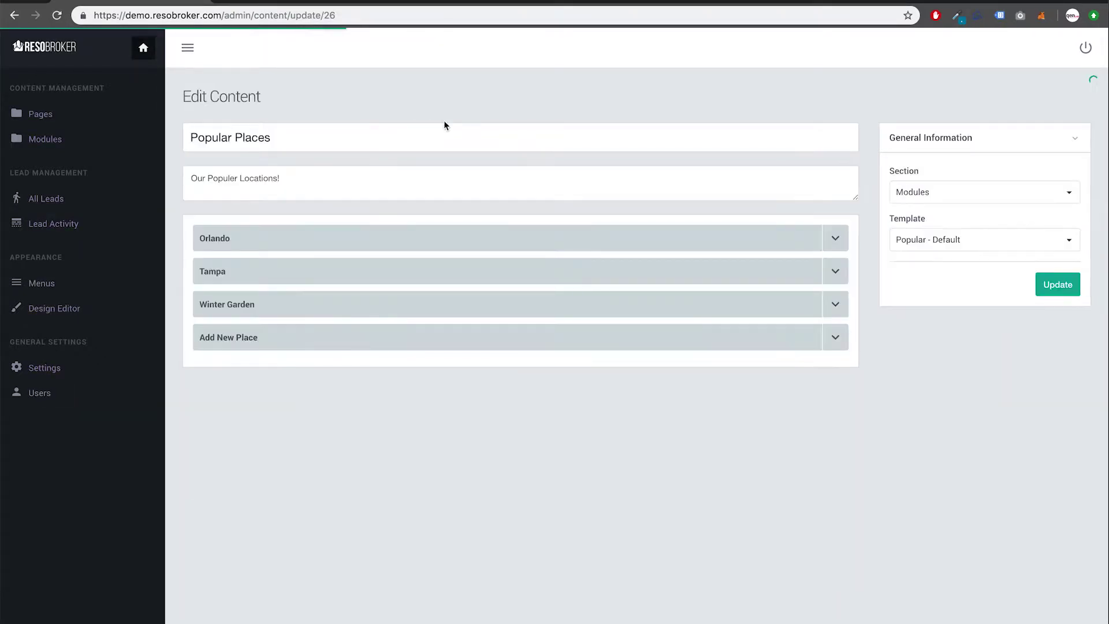
pyautogui.click(835, 234)
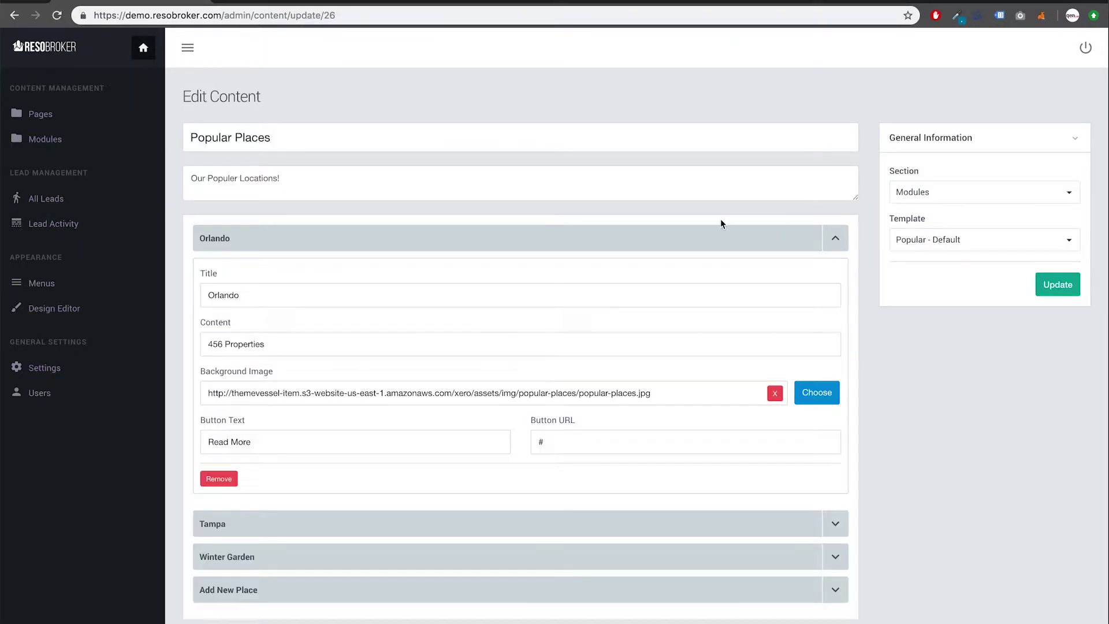
pyautogui.click(312, 436)
pyautogui.click(322, 437)
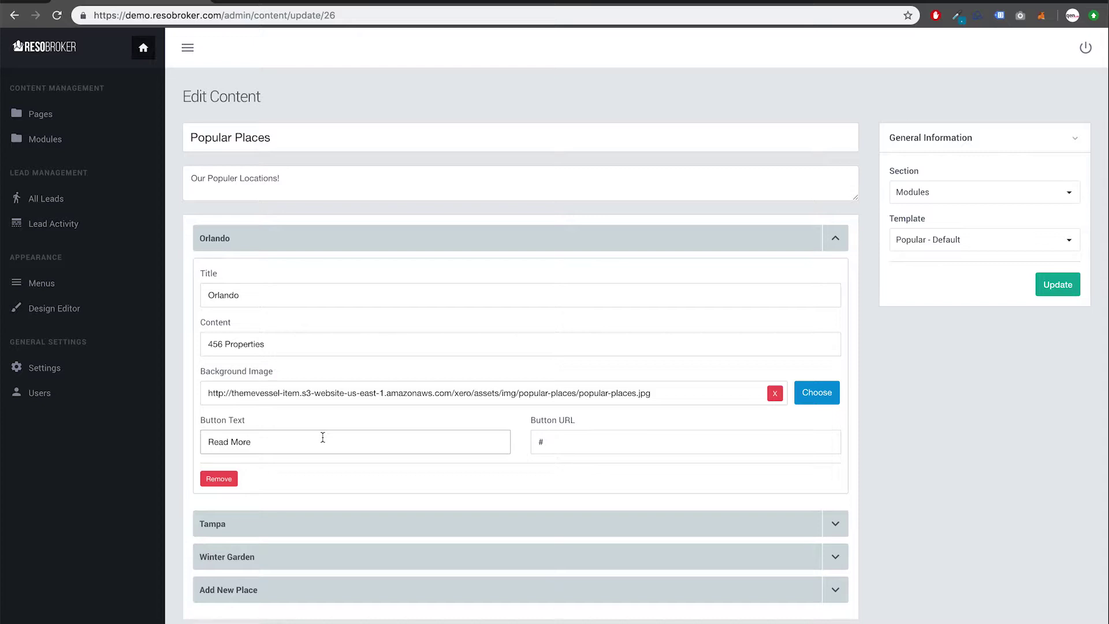
pyautogui.click(836, 520)
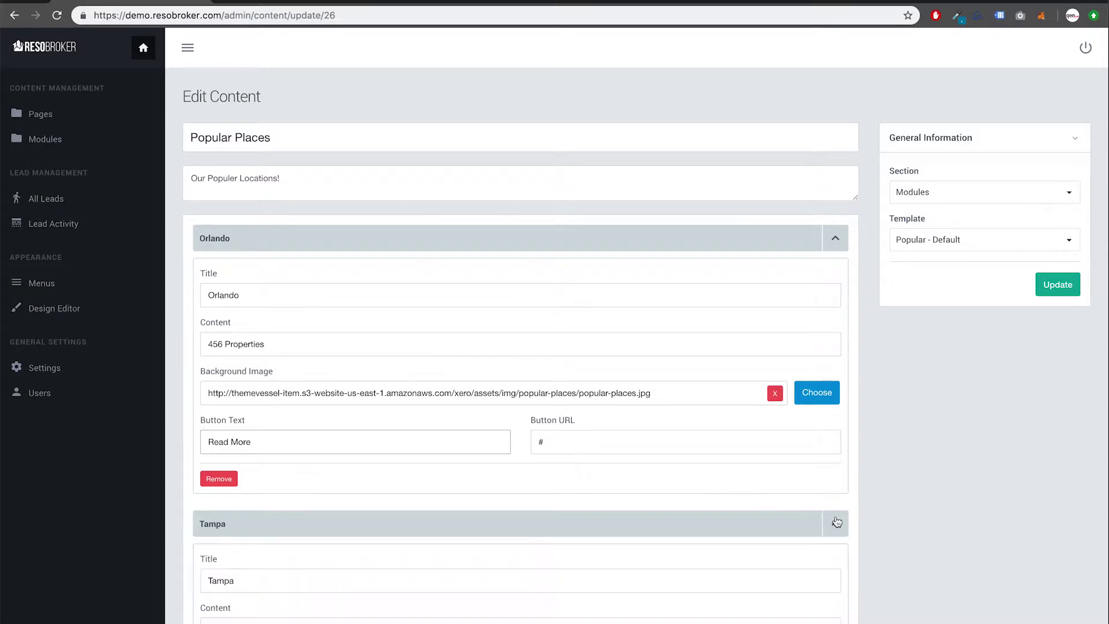
pyautogui.scroll(-4, 836, 523)
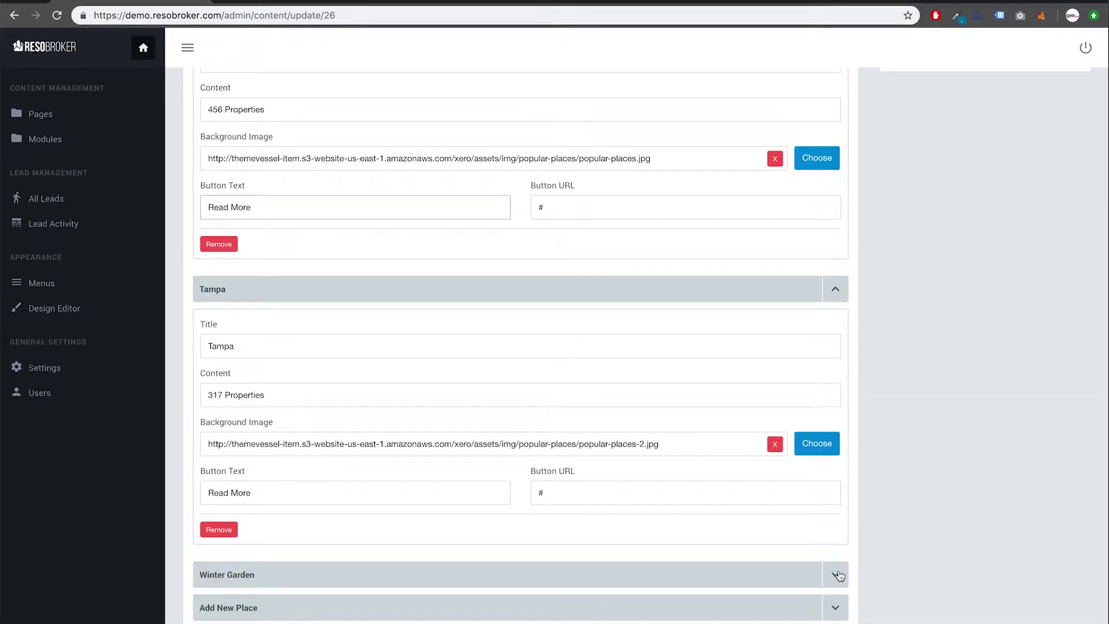
pyautogui.click(835, 574)
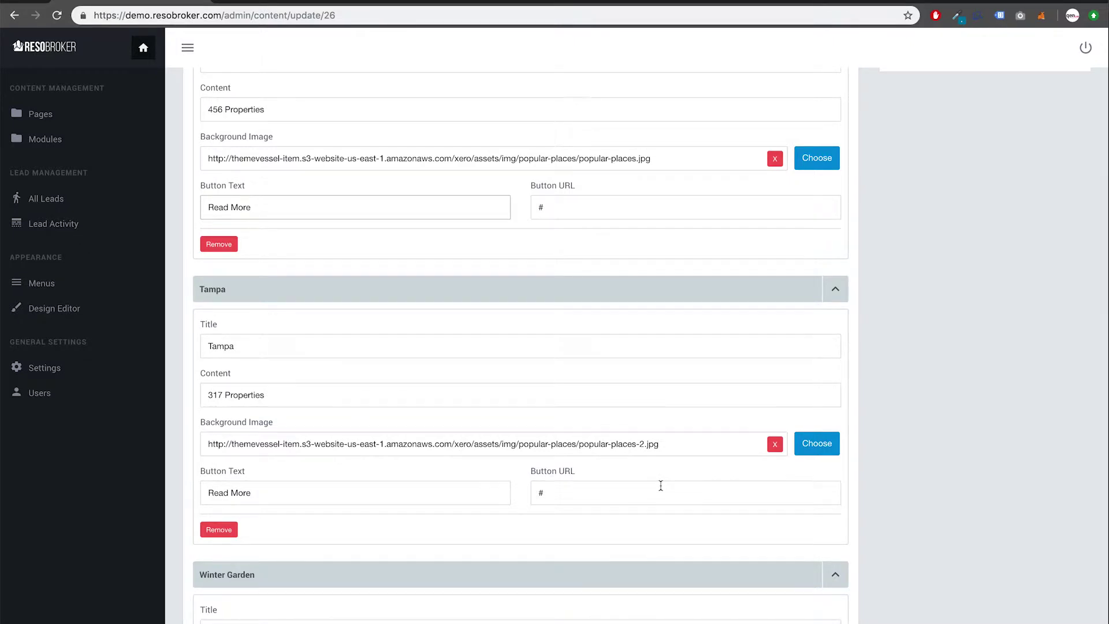
pyautogui.scroll(-4, 661, 486)
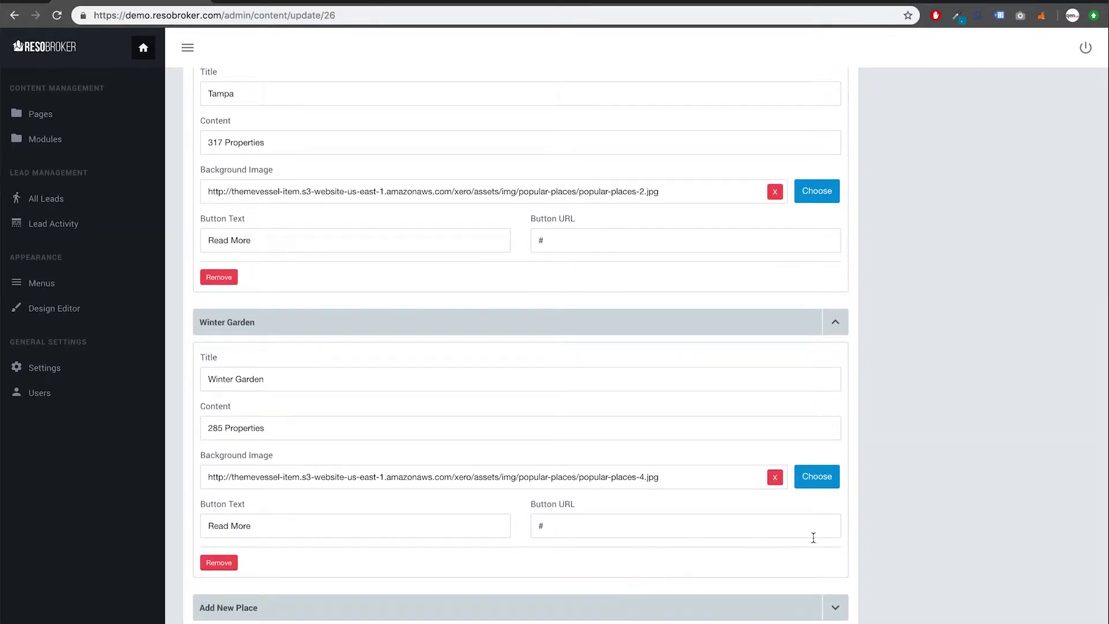
pyautogui.click(640, 524)
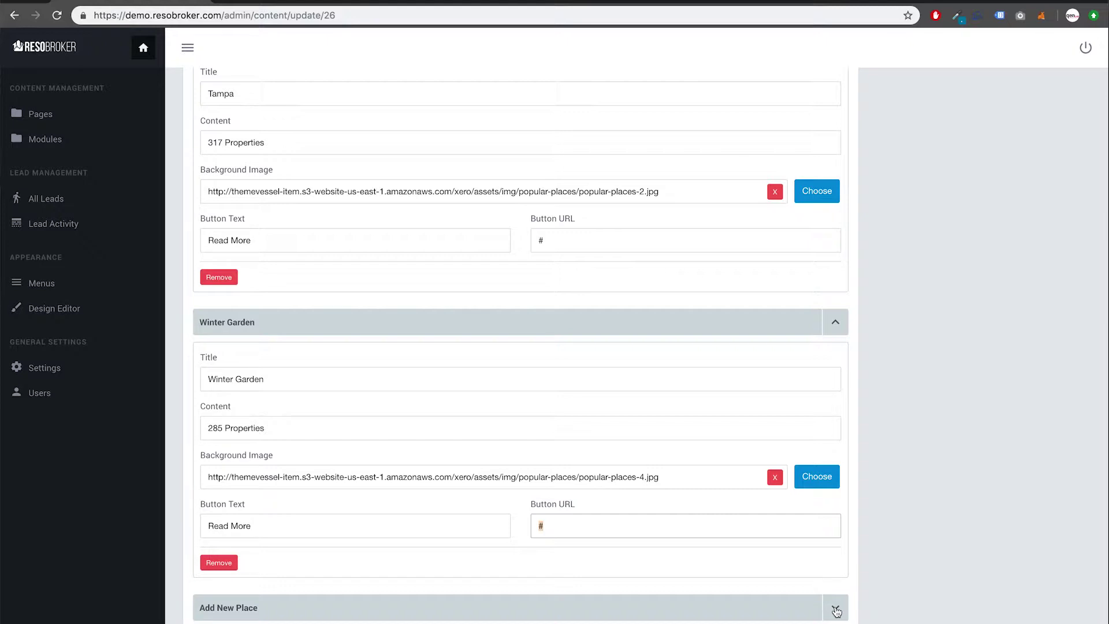
# Step: Expand the Add New Place form and inspect its title field
pyautogui.click(836, 611)
pyautogui.scroll(-5, 852, 572)
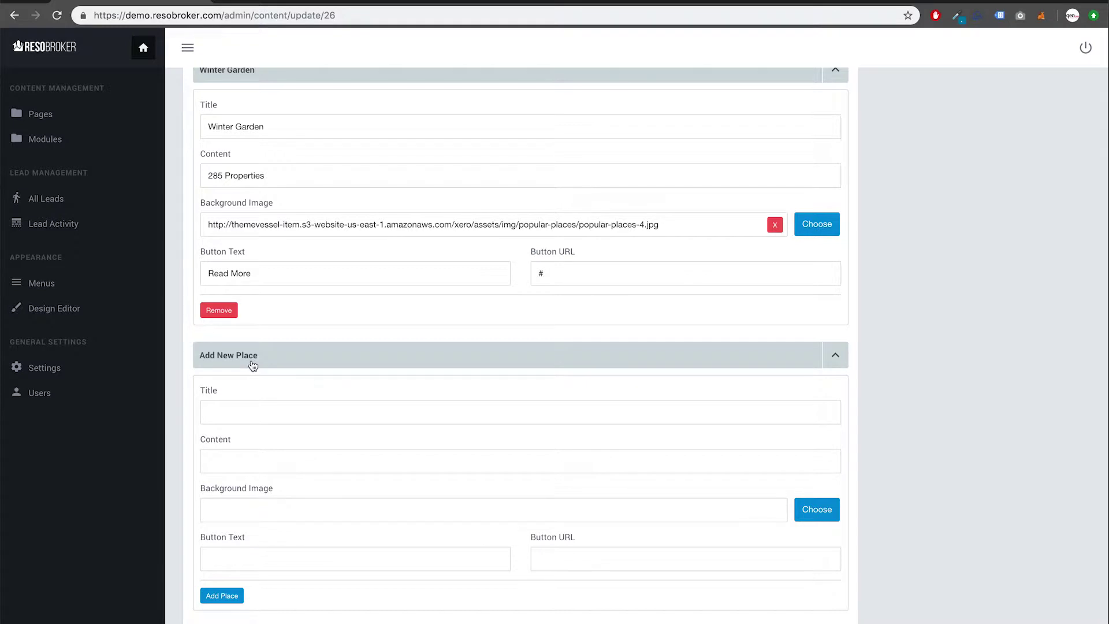
pyautogui.click(250, 410)
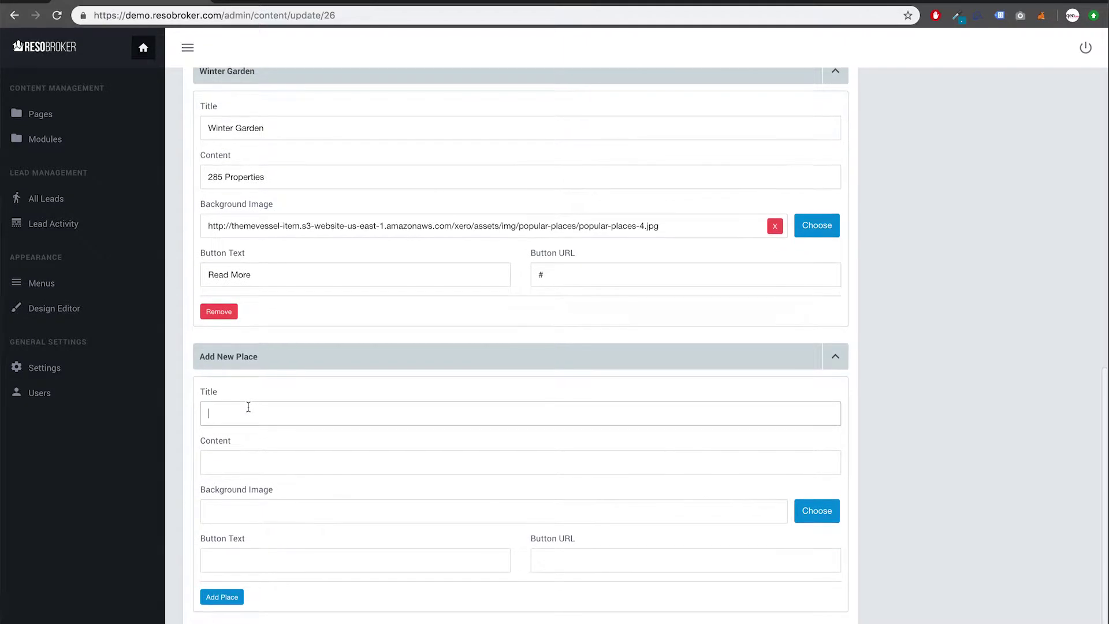
pyautogui.scroll(2, 248, 407)
# Step: Remove Winter Garden, Tampa and Orlando, collapse the empty new-place form, and save
pyautogui.click(215, 349)
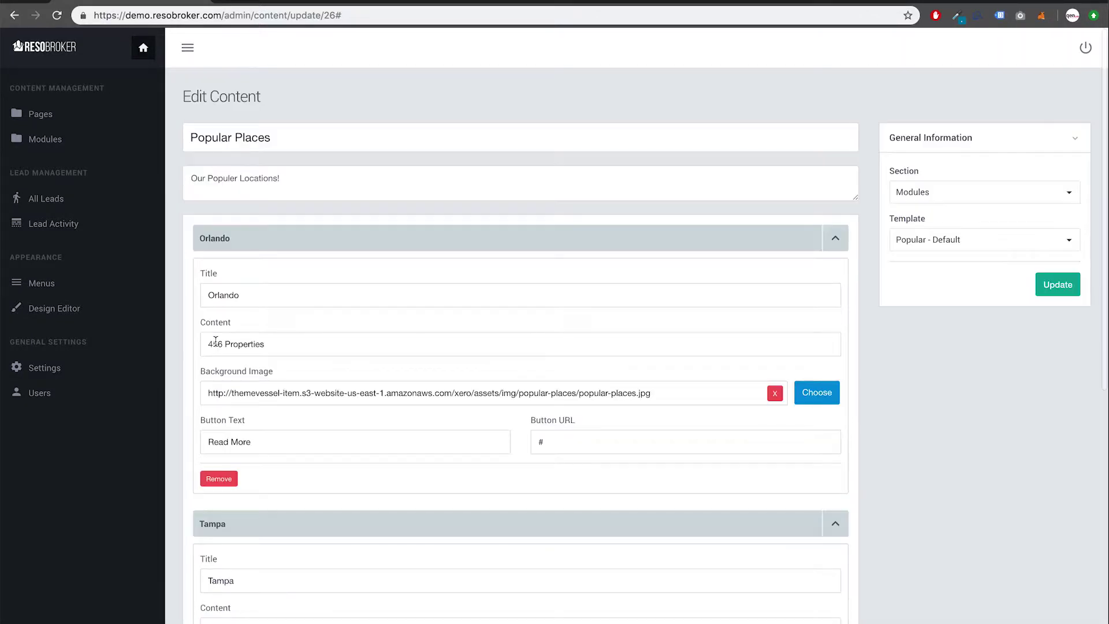
pyautogui.scroll(-4, 225, 362)
pyautogui.scroll(-1, 225, 362)
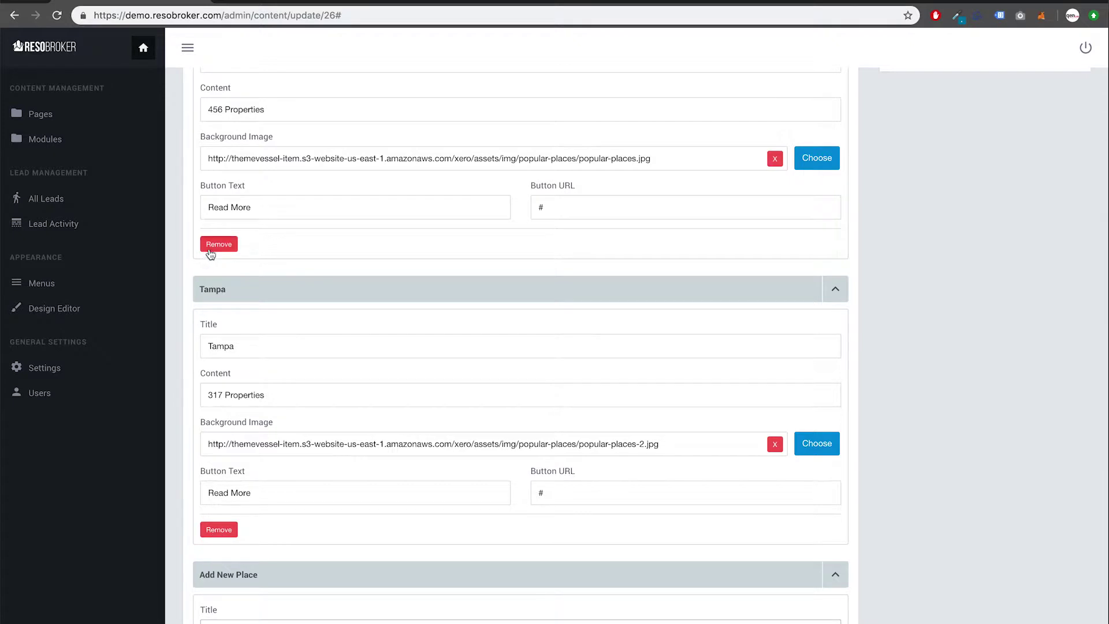
pyautogui.click(218, 529)
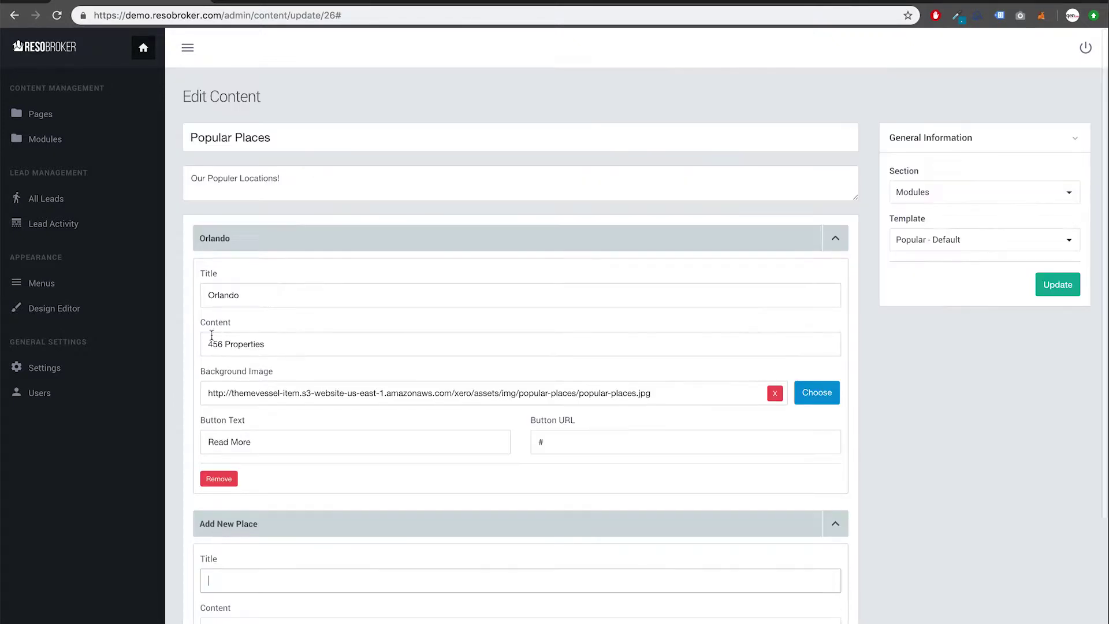
pyautogui.click(219, 479)
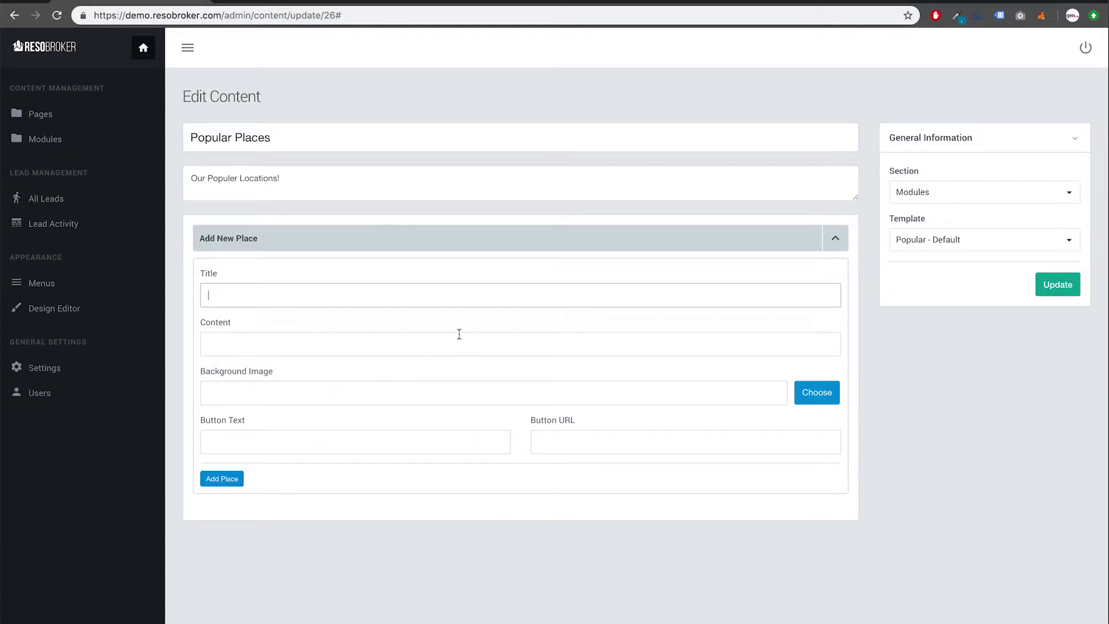
pyautogui.click(824, 245)
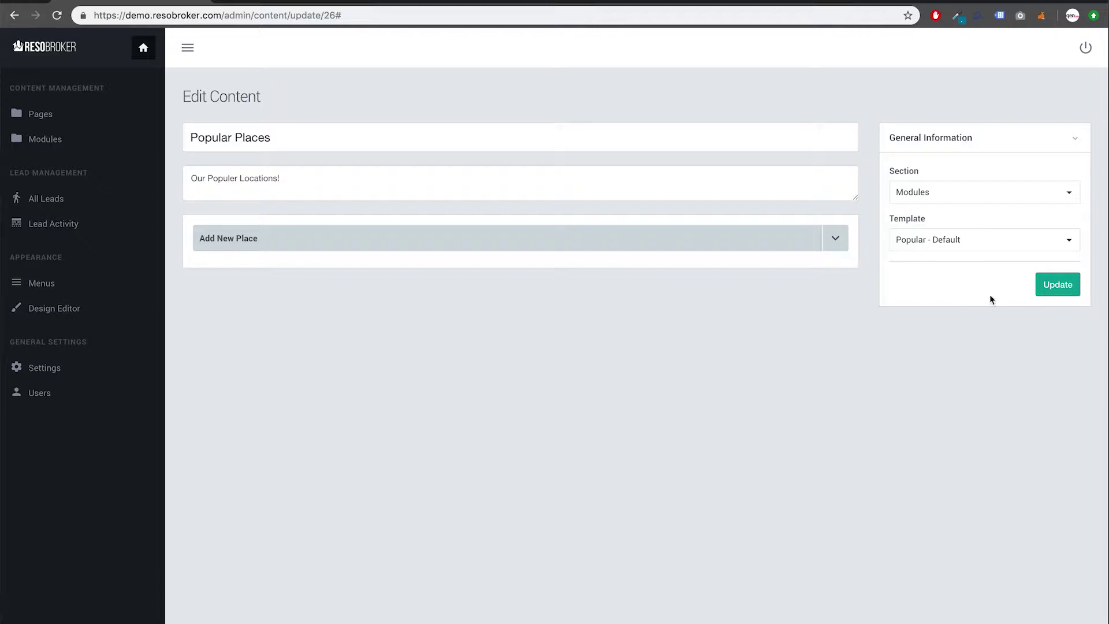
pyautogui.click(1053, 291)
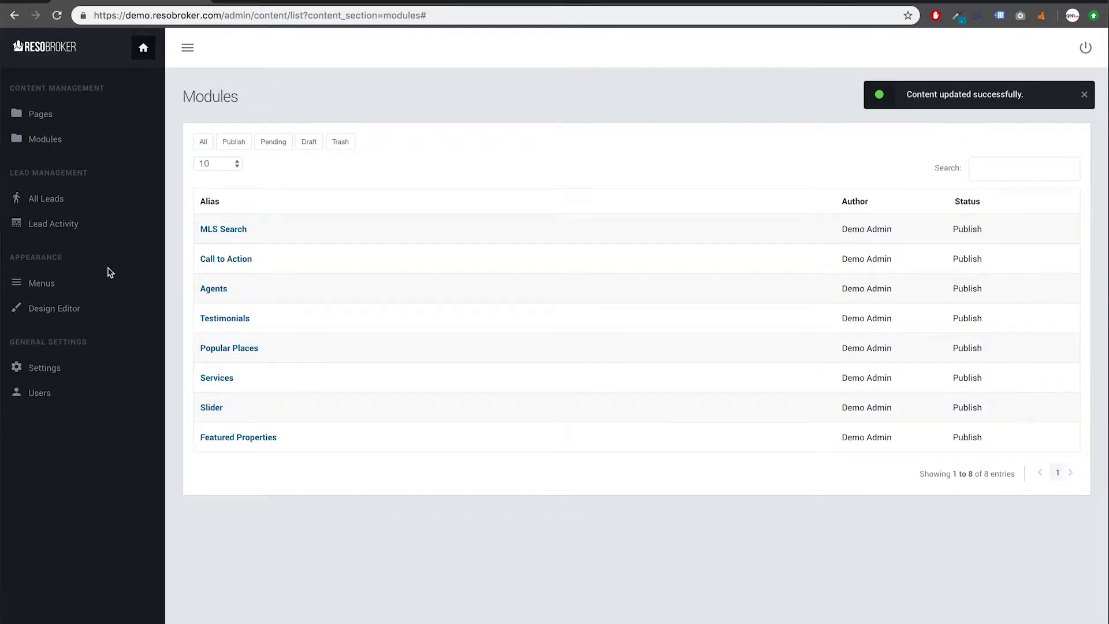
# Step: Drop Popular Places from the homepage layout, save it, and reload the live homepage to confirm
pyautogui.click(66, 311)
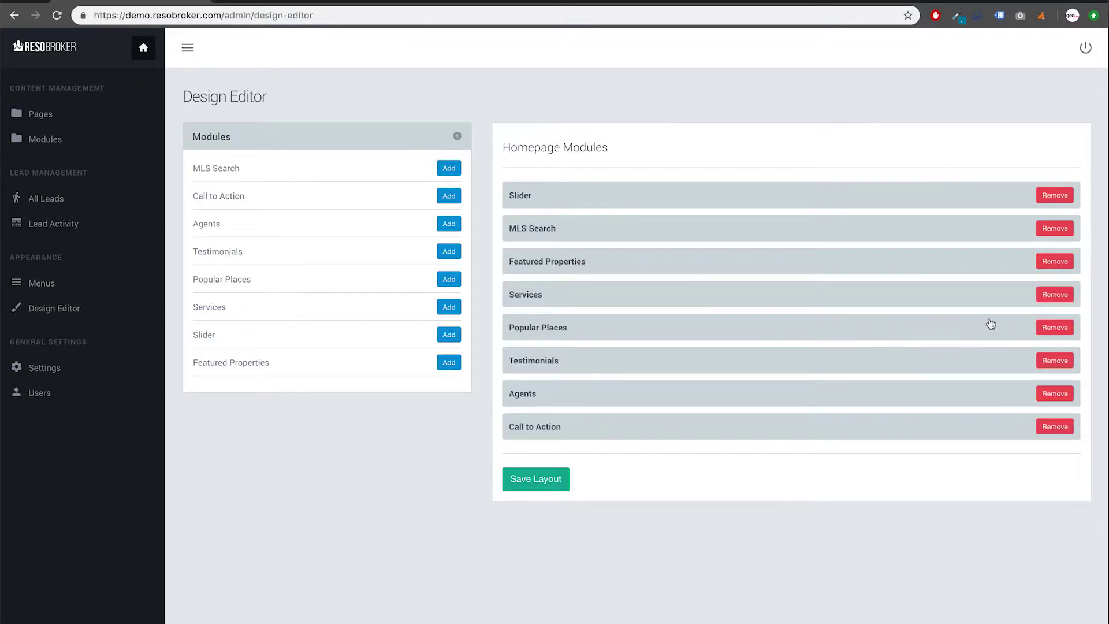
pyautogui.click(1054, 328)
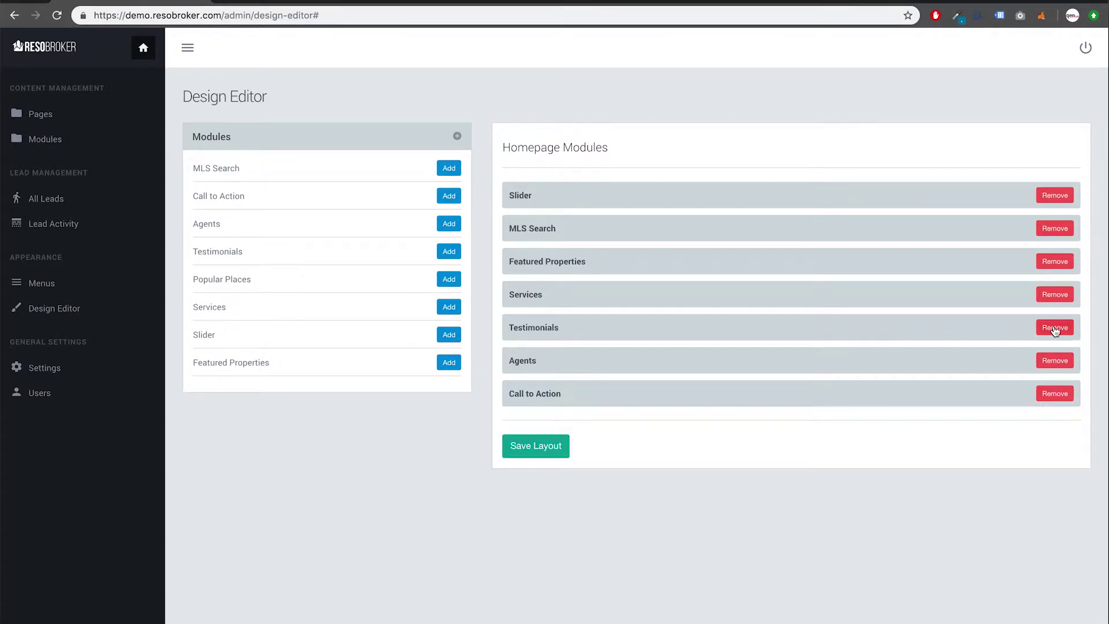
pyautogui.click(533, 452)
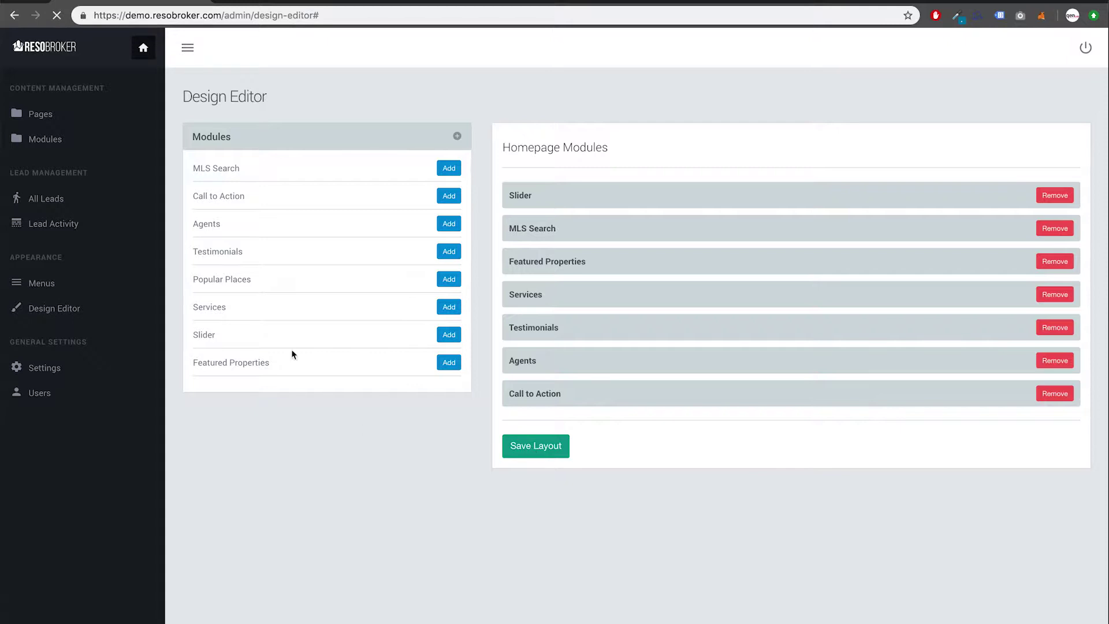
pyautogui.click(282, 2)
pyautogui.hotkey('ctrl', 'r')
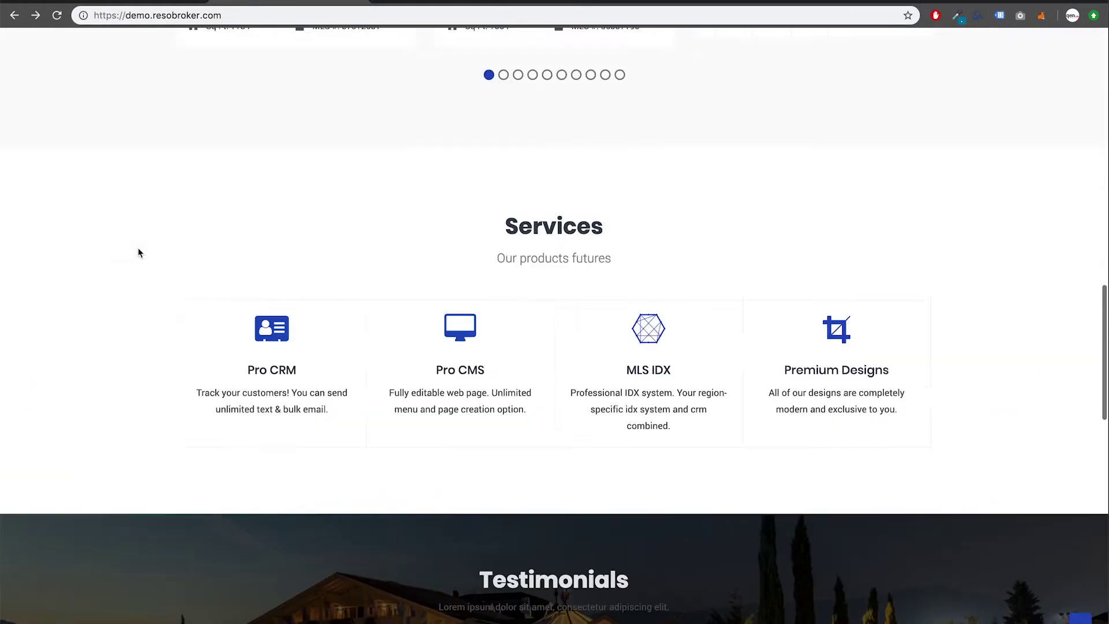
pyautogui.scroll(15, 137, 247)
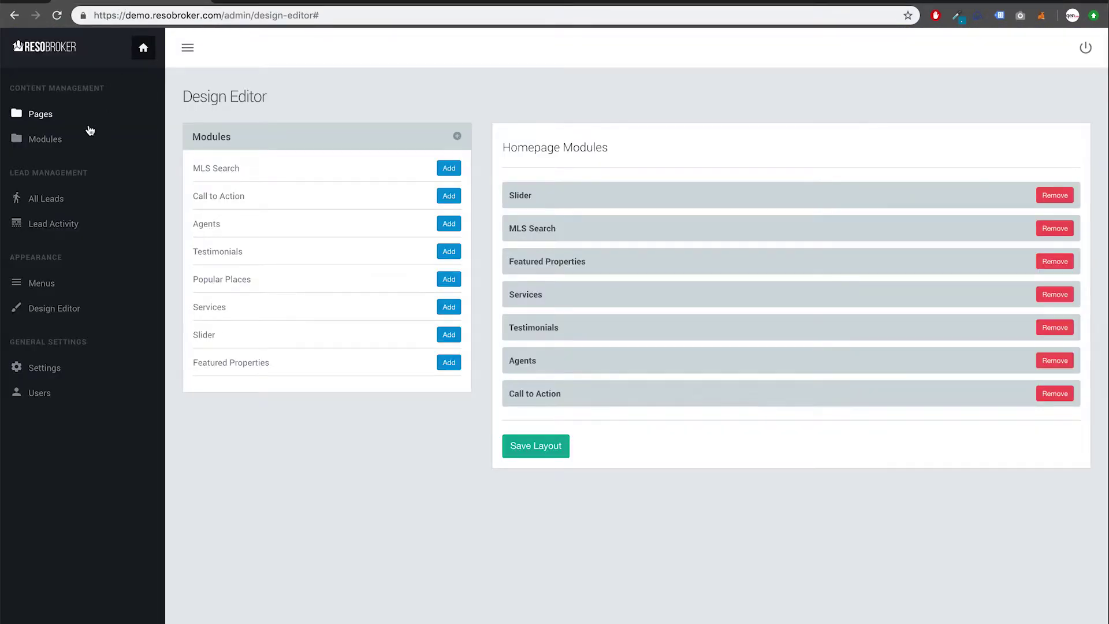
# Step: Append ' - DEMO' to the Pro CRM service title in the Services module
pyautogui.click(66, 142)
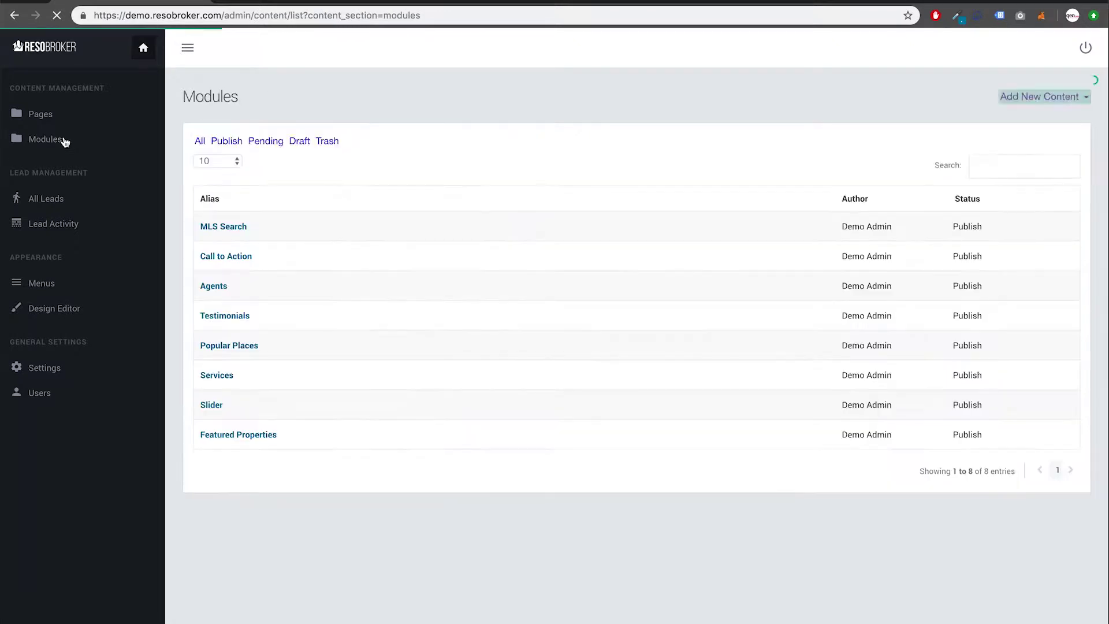
pyautogui.click(223, 378)
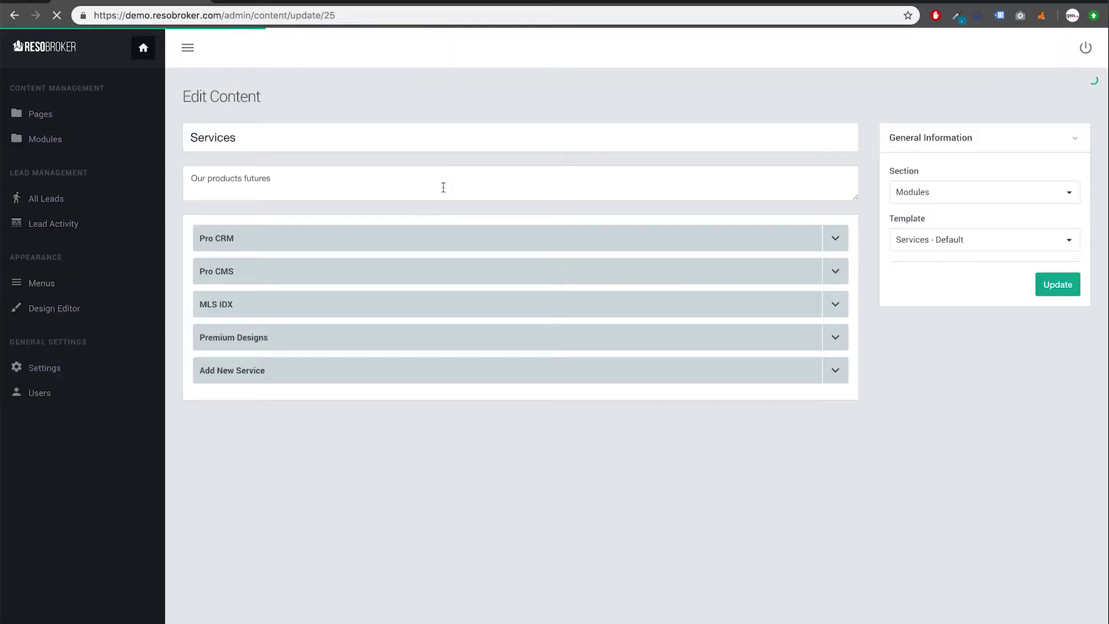
pyautogui.click(834, 241)
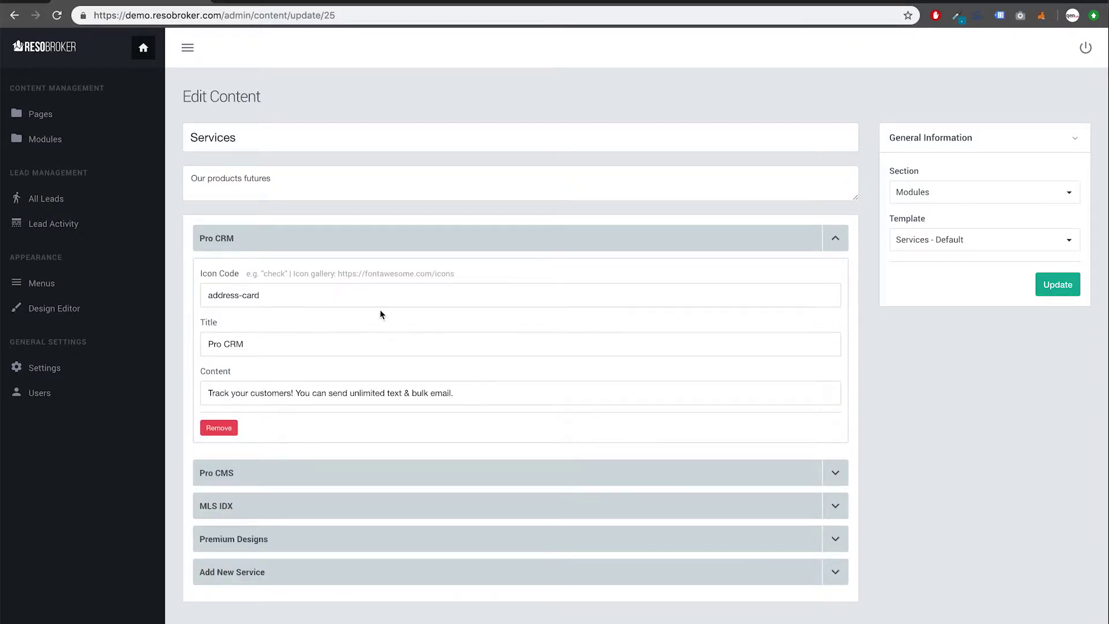
pyautogui.click(364, 343)
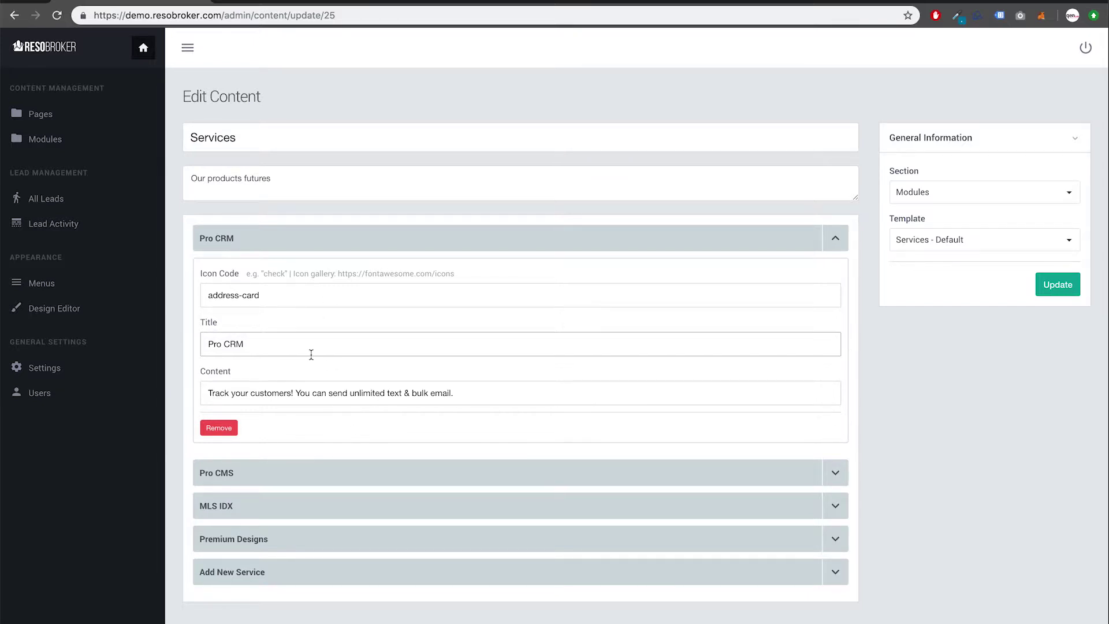
pyautogui.write('- DEMO')
pyautogui.click(286, 300)
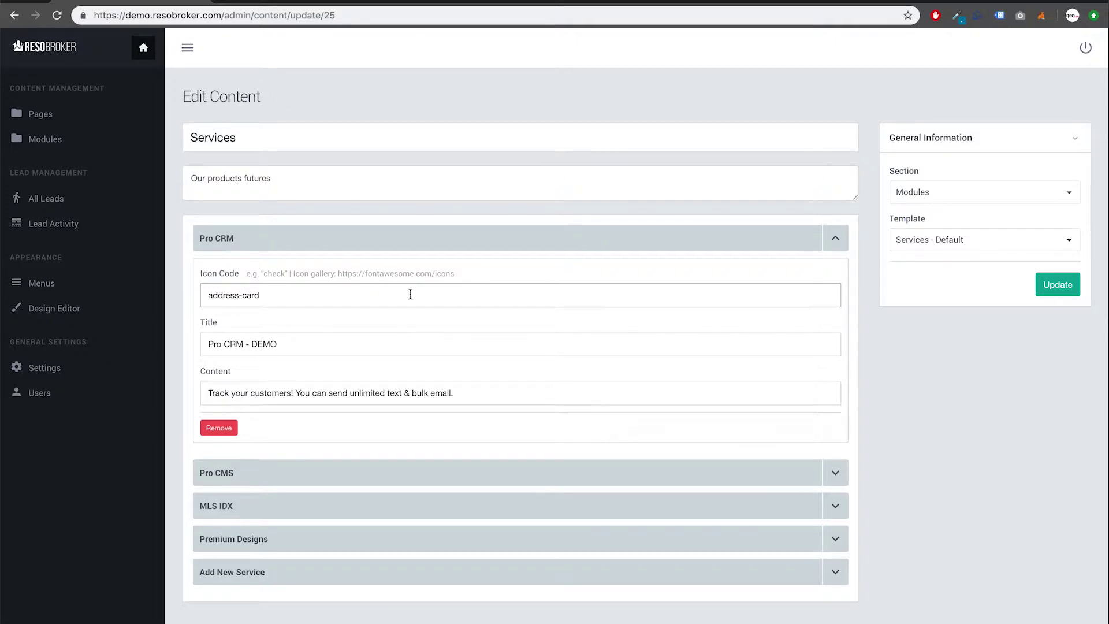
pyautogui.click(385, 1)
# Step: Search Font Awesome's free icons for 'Buil' to find the 'building' icon name, then return to the admin
pyautogui.write('fontawesome.com/icons')
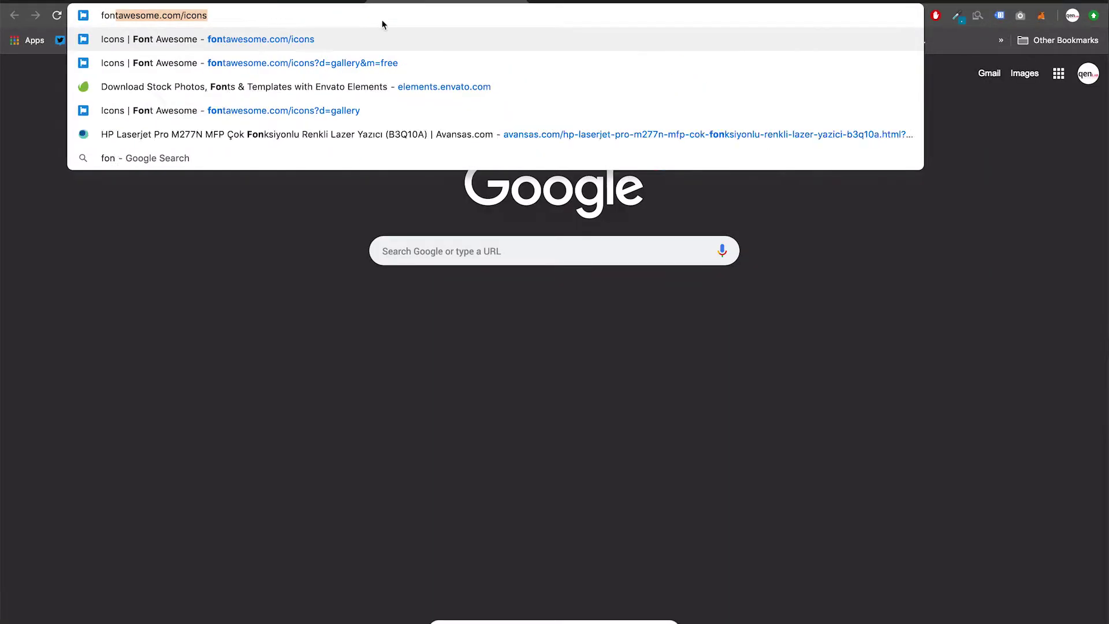
pyautogui.press('Return')
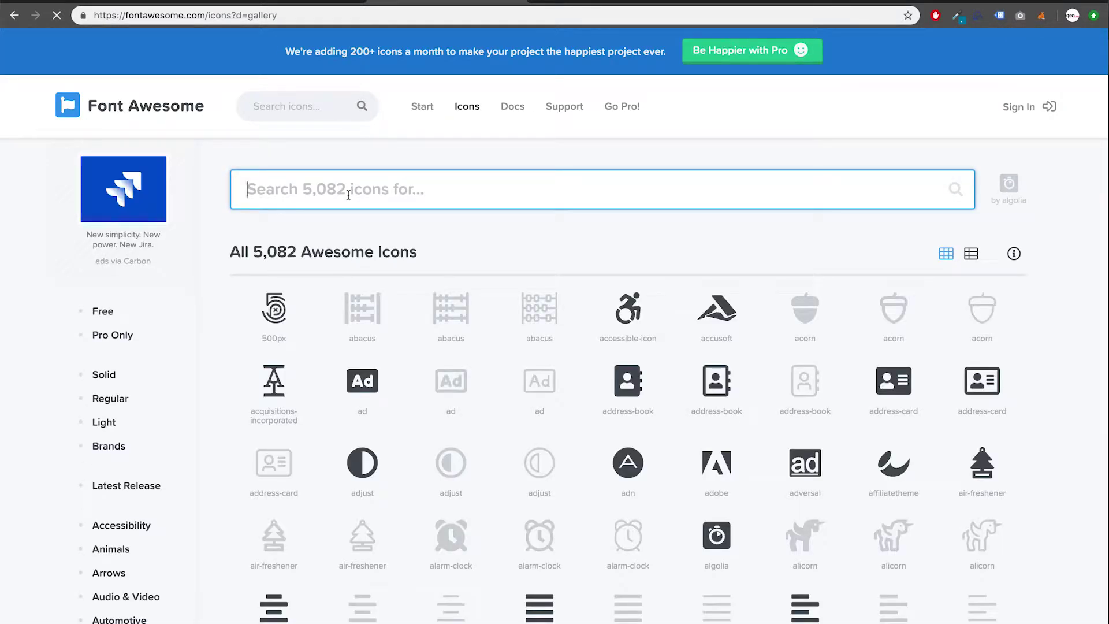
pyautogui.click(103, 312)
pyautogui.click(344, 194)
pyautogui.write('Buil')
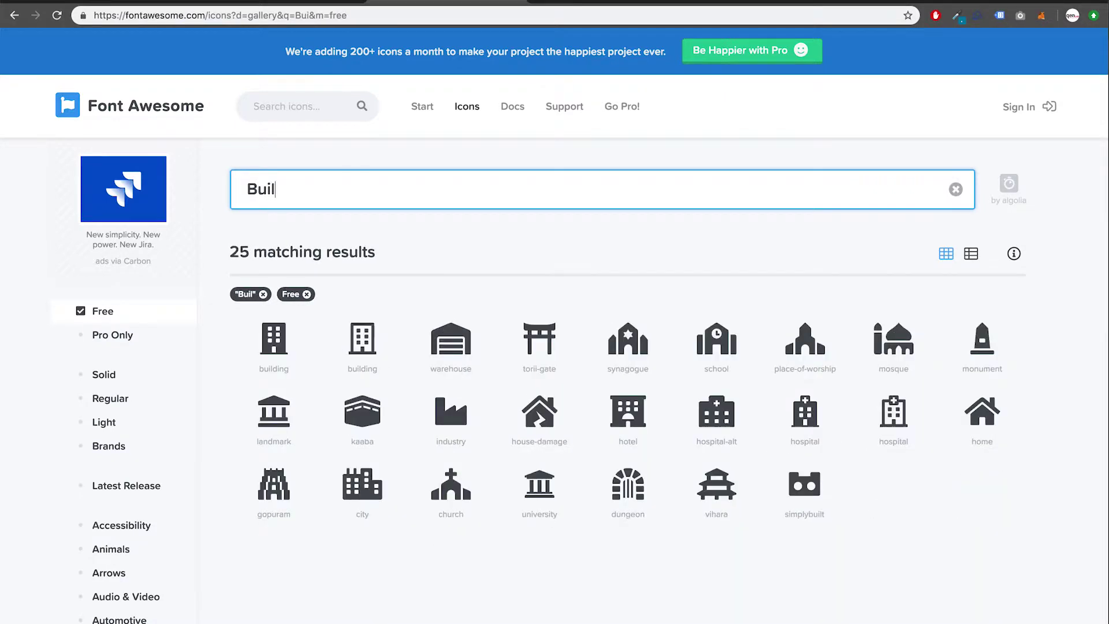
pyautogui.click(273, 368)
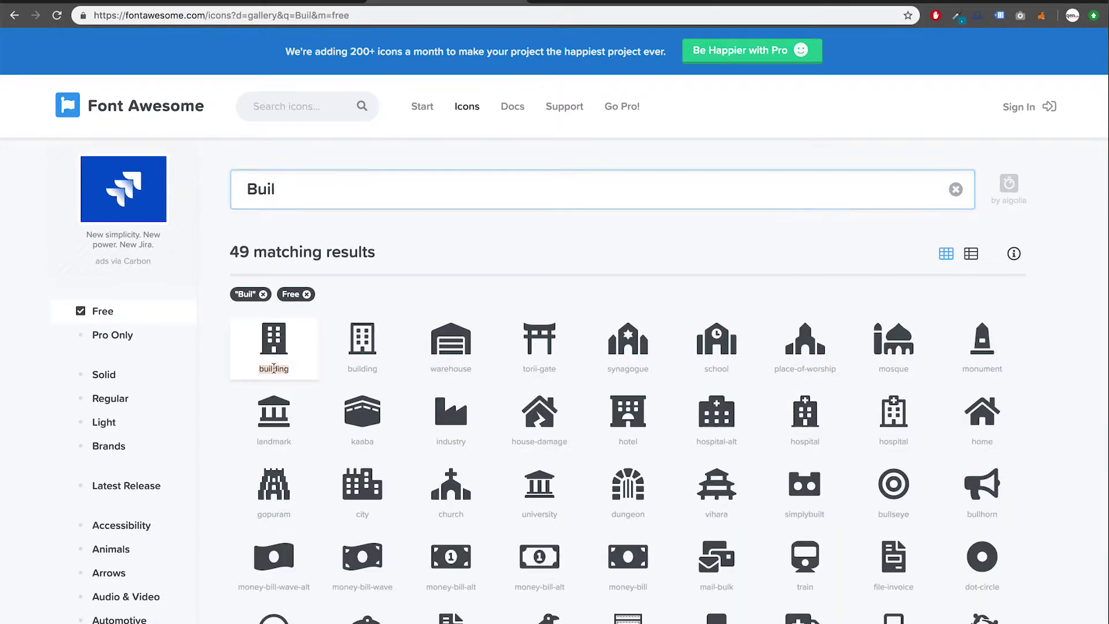
pyautogui.click(254, 3)
pyautogui.click(160, 2)
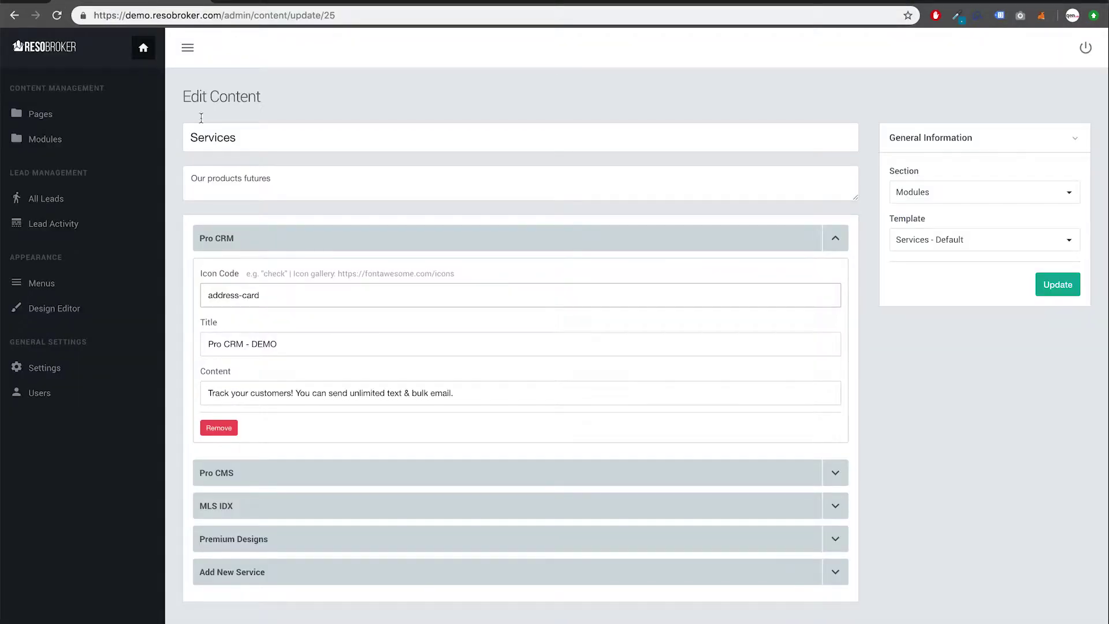
# Step: Change the Pro CRM icon code from address-card to building and save the Services module
pyautogui.hotkey('ctrl', 'shift', 'Left')
pyautogui.hotkey('ctrl', 'shift', 'Left')
pyautogui.hotkey('ctrl', 'shift', 'Left')
pyautogui.write('building')
pyautogui.click(1053, 288)
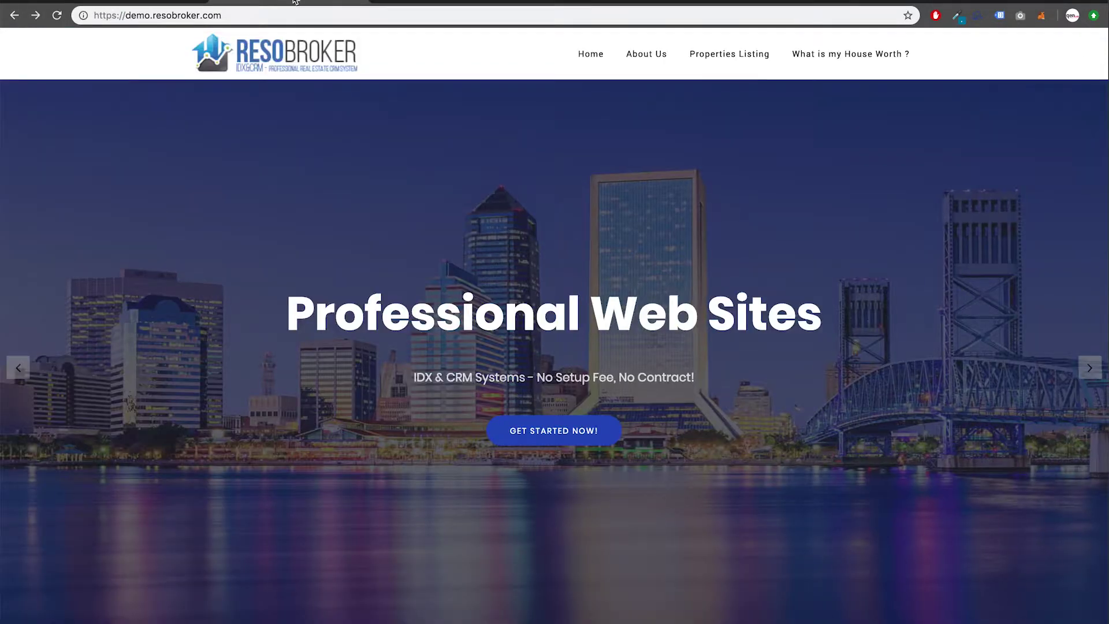
# Step: Reload the live homepage to confirm the retitled Pro CRM - DEMO service with its building icon
pyautogui.scroll(-4, 317, 334)
pyautogui.scroll(-10, 316, 334)
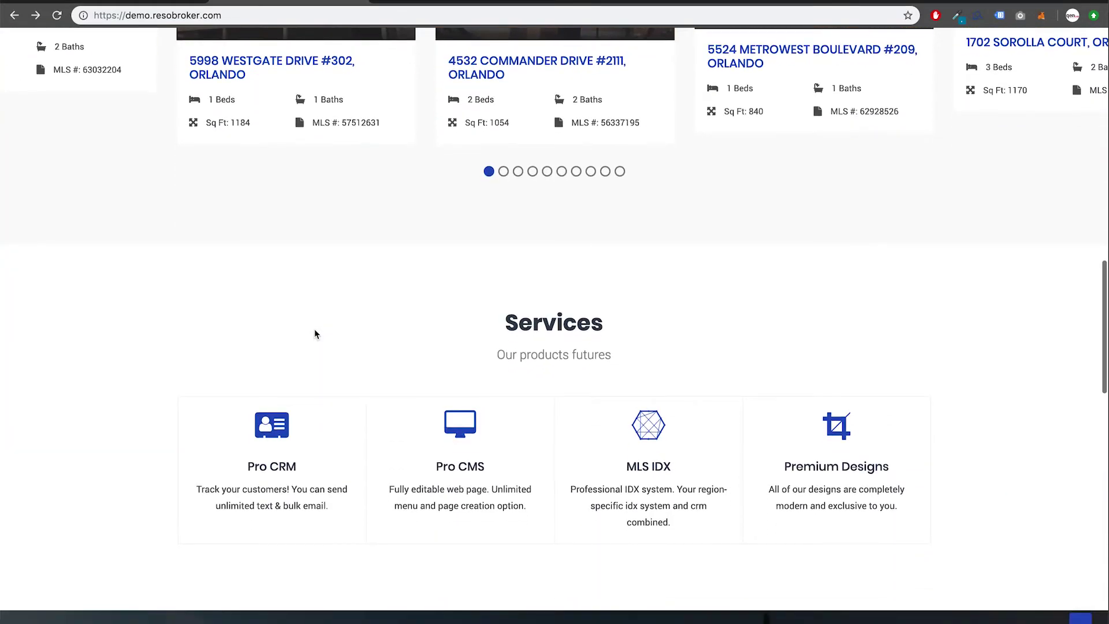
pyautogui.press('super+r')
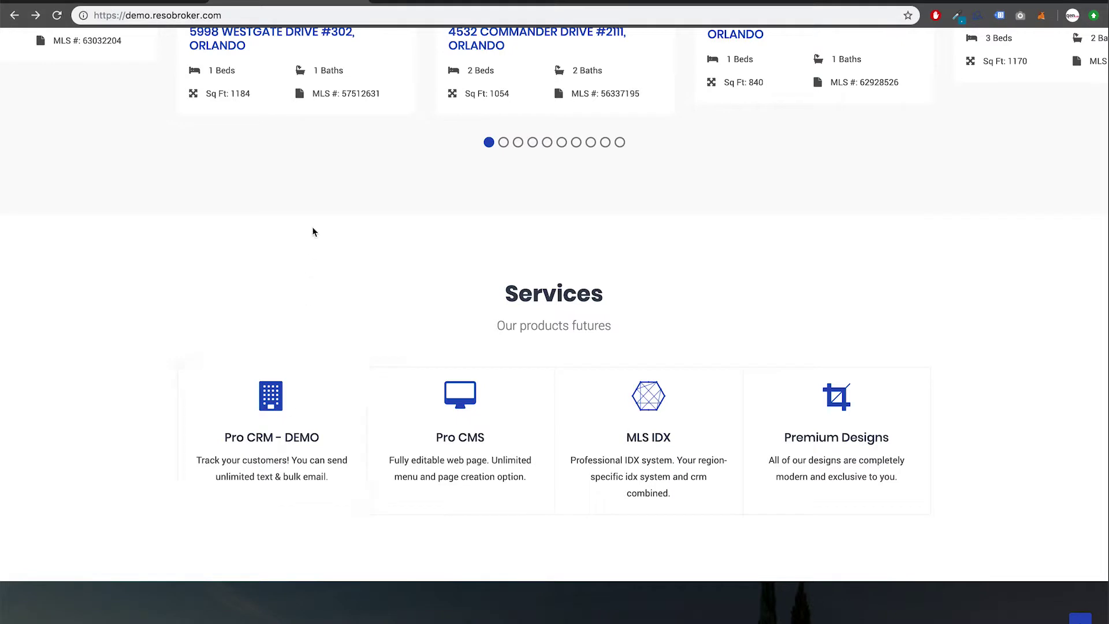
pyautogui.click(153, 2)
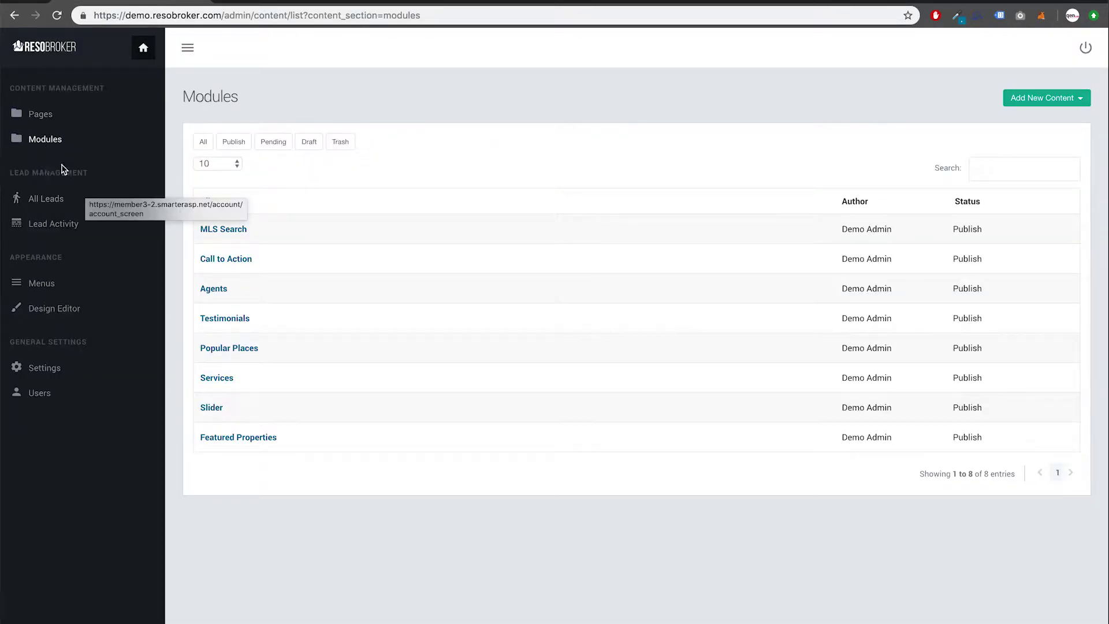
# Step: Retitle the Slider's first slide to 'We service in Orlando'
pyautogui.click(213, 409)
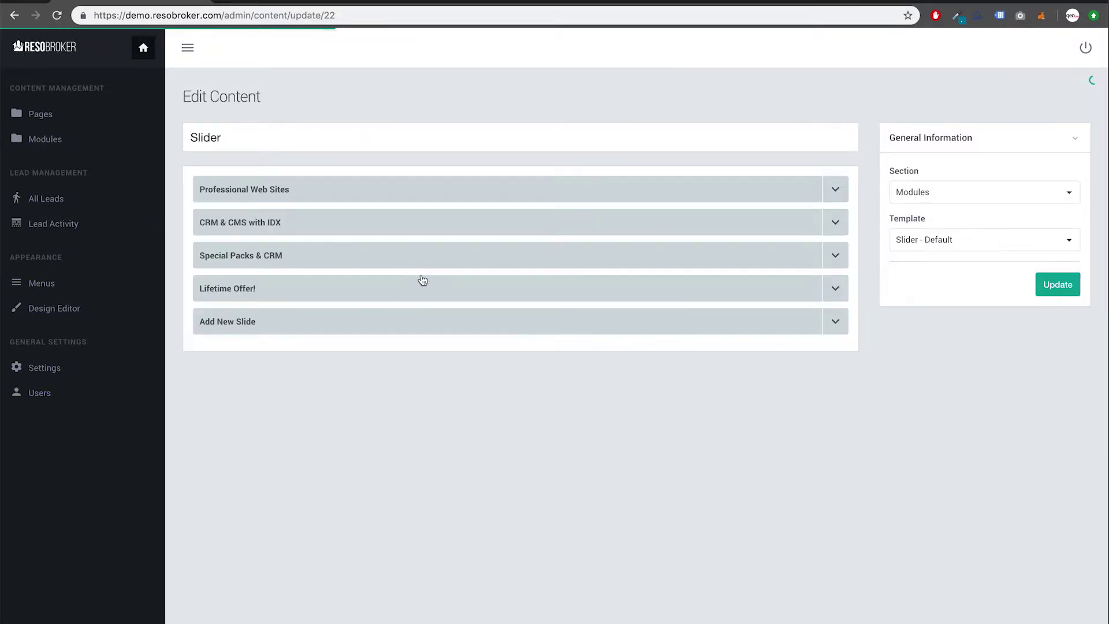
pyautogui.click(839, 191)
pyautogui.click(453, 250)
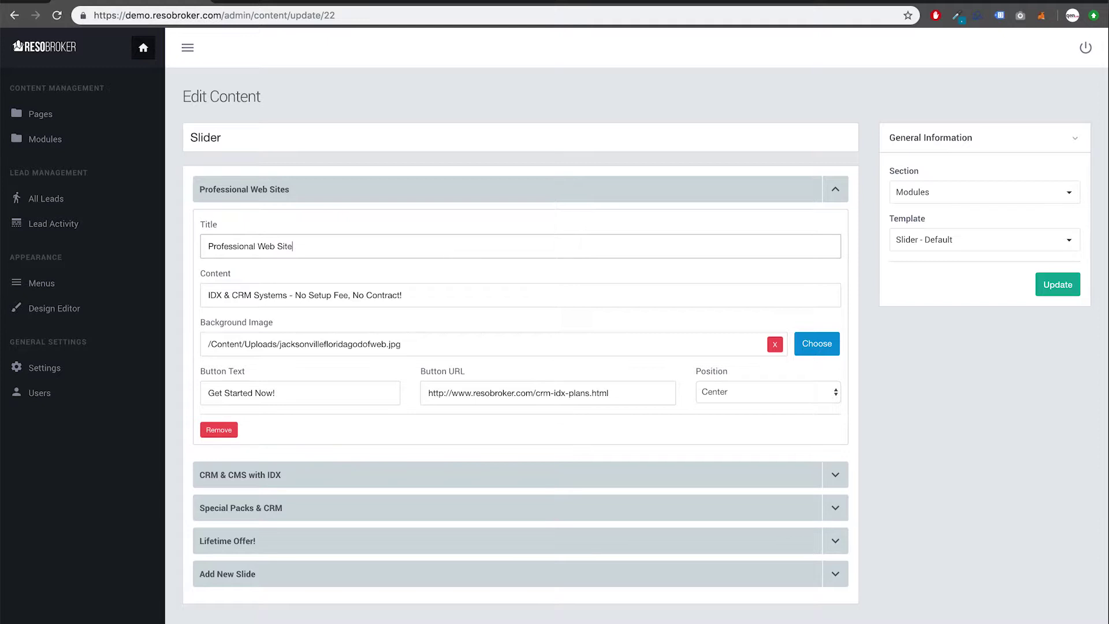
pyautogui.press('BackSpace')
pyautogui.press('BackSpace')
pyautogui.press('BackSpace')
pyautogui.press('BackSpace')
pyautogui.press('BackSpace')
pyautogui.press('BackSpace')
pyautogui.press('BackSpace')
pyautogui.press('BackSpace')
pyautogui.press('BackSpace')
pyautogui.press('BackSpace')
pyautogui.press('BackSpace')
pyautogui.press('BackSpace')
pyautogui.write('rlan')
# Step: Set the slide's subtitle to 'Contact Us Now!', button text 'Contact Us' and button link contact.html
pyautogui.click(444, 293)
pyautogui.tripleClick(333, 305)
pyautogui.press('BackSpace')
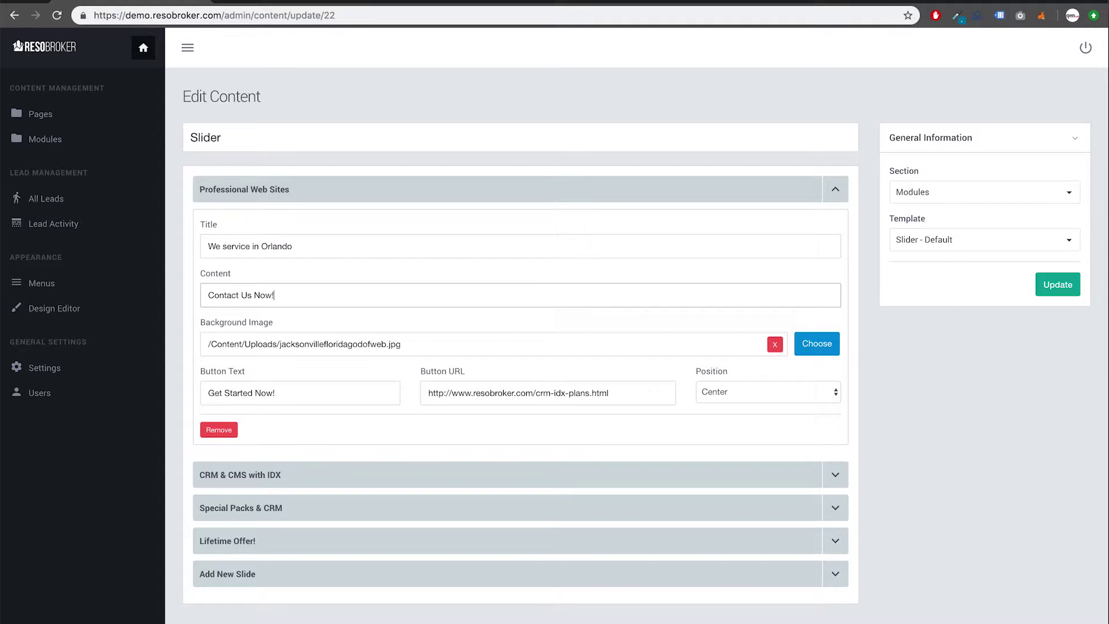
pyautogui.tripleClick(313, 397)
pyautogui.write('Contact Us')
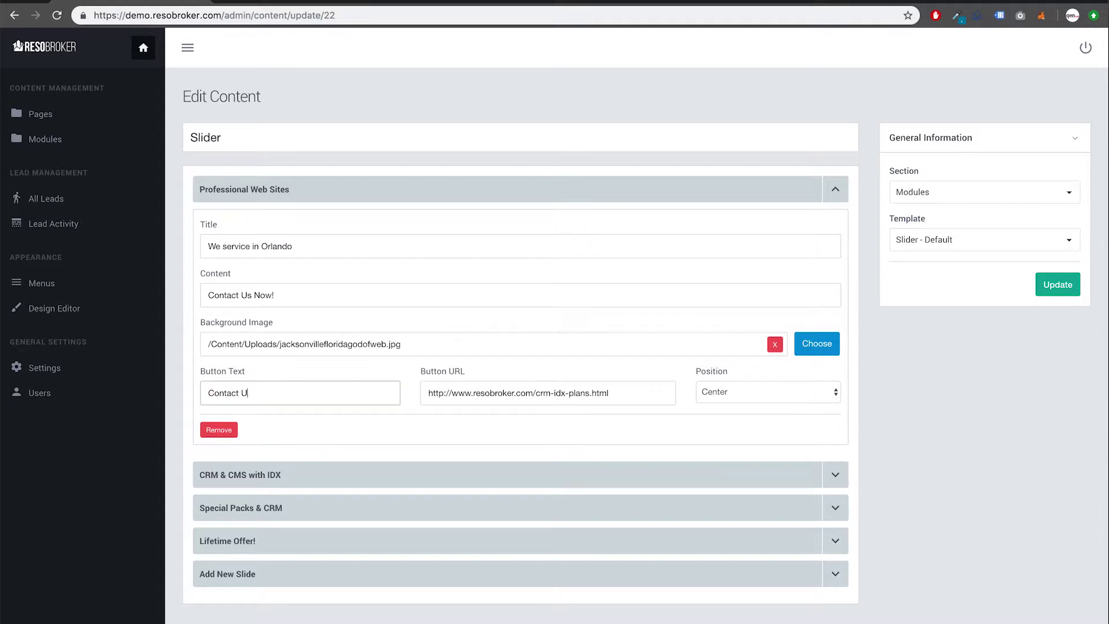
pyautogui.tripleClick(619, 394)
pyautogui.press('Right')
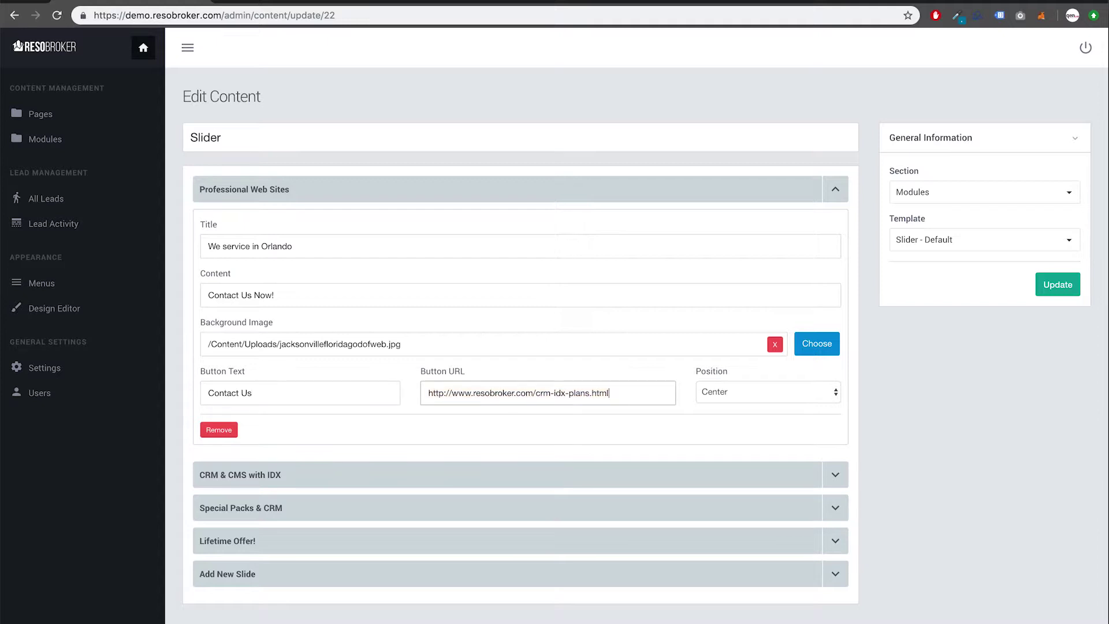
pyautogui.hotkey('shift', 'Left')
pyautogui.hotkey('shift', 'Left')
pyautogui.hotkey('shift', 'Left')
pyautogui.hotkey('shift', 'Left')
pyautogui.hotkey('shift', 'Left')
pyautogui.hotkey('shift', 'Left')
pyautogui.hotkey('shift', 'Left')
pyautogui.hotkey('shift', 'Left')
pyautogui.hotkey('shift', 'Left')
pyautogui.hotkey('shift', 'Left')
pyautogui.hotkey('shift', 'Left')
pyautogui.hotkey('shift', 'Left')
pyautogui.write('cont')
# Step: Keep the slide position at Center and use kitchengodofweb.jpg as its background image
pyautogui.press('Tab')
pyautogui.click(758, 397)
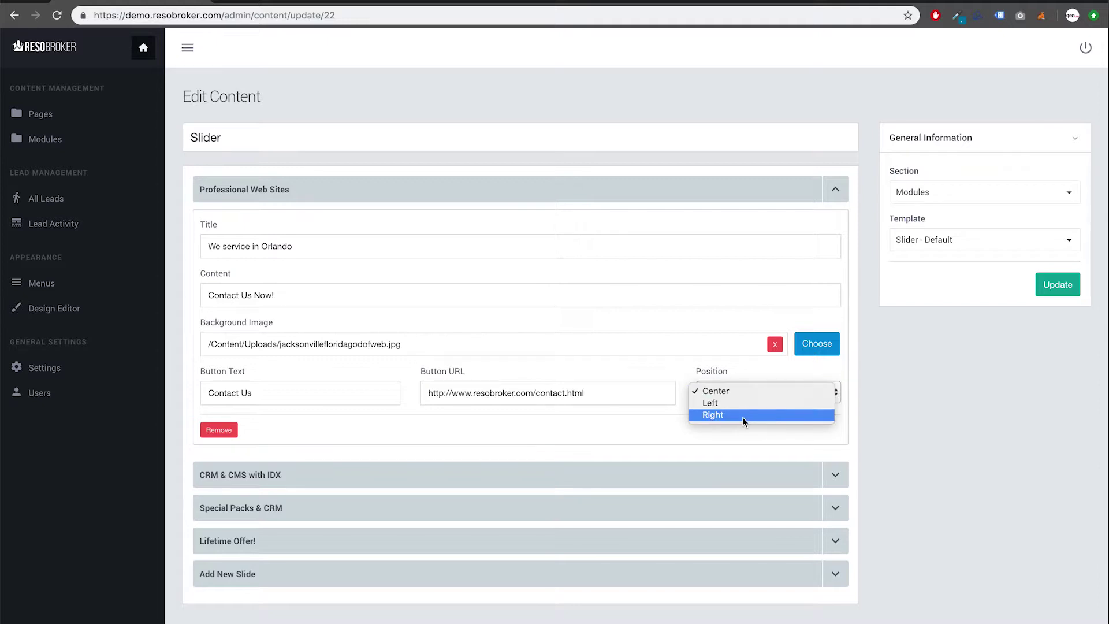
pyautogui.click(719, 377)
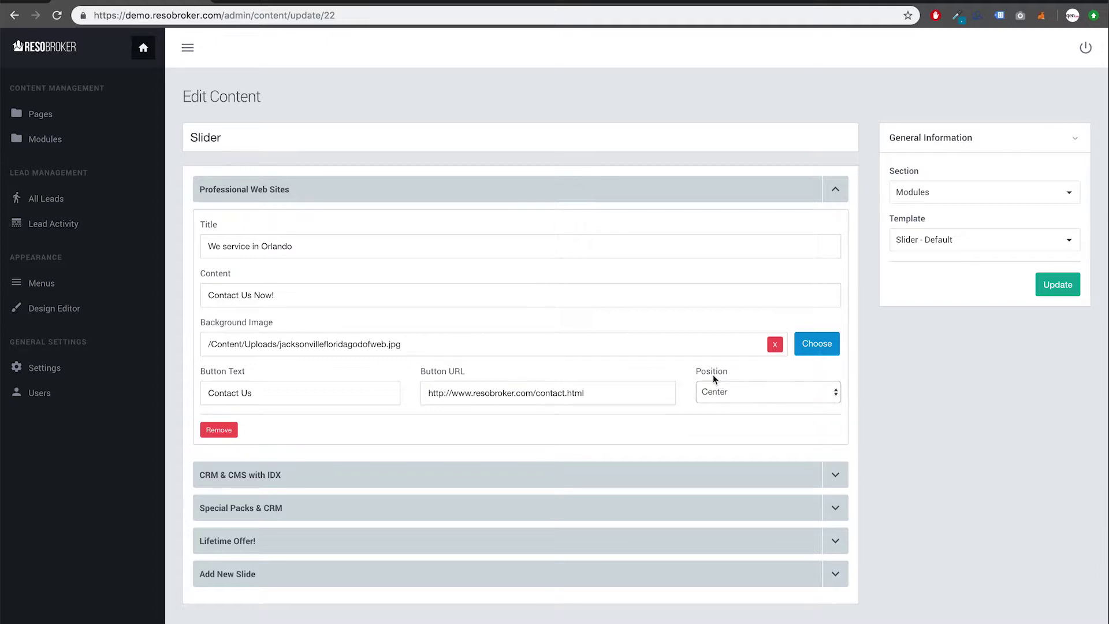
pyautogui.click(826, 350)
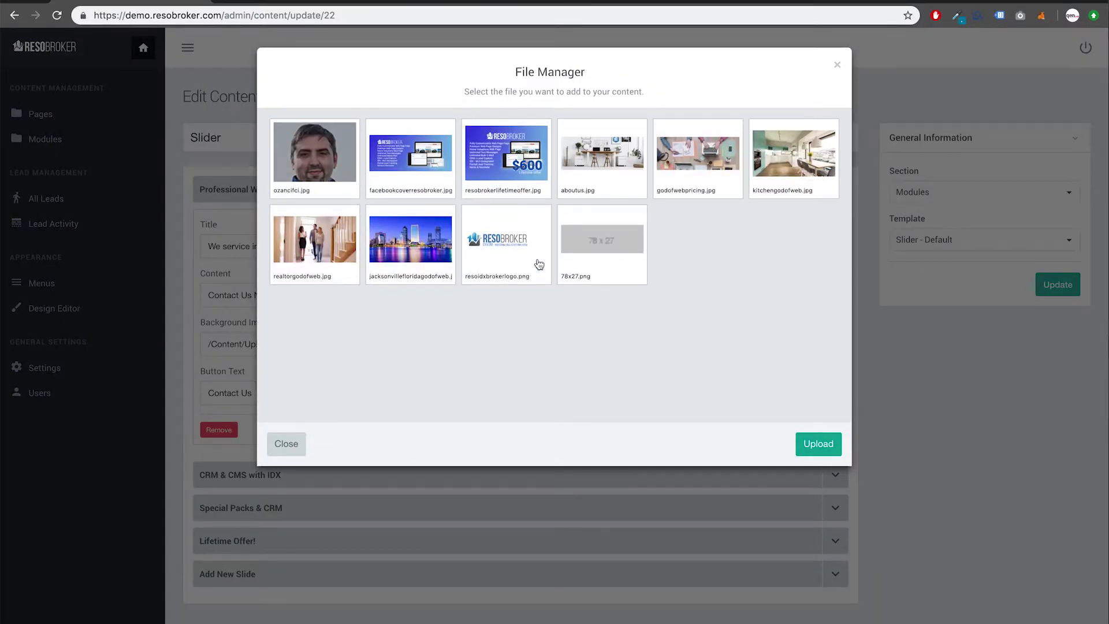
pyautogui.moveTo(789, 161)
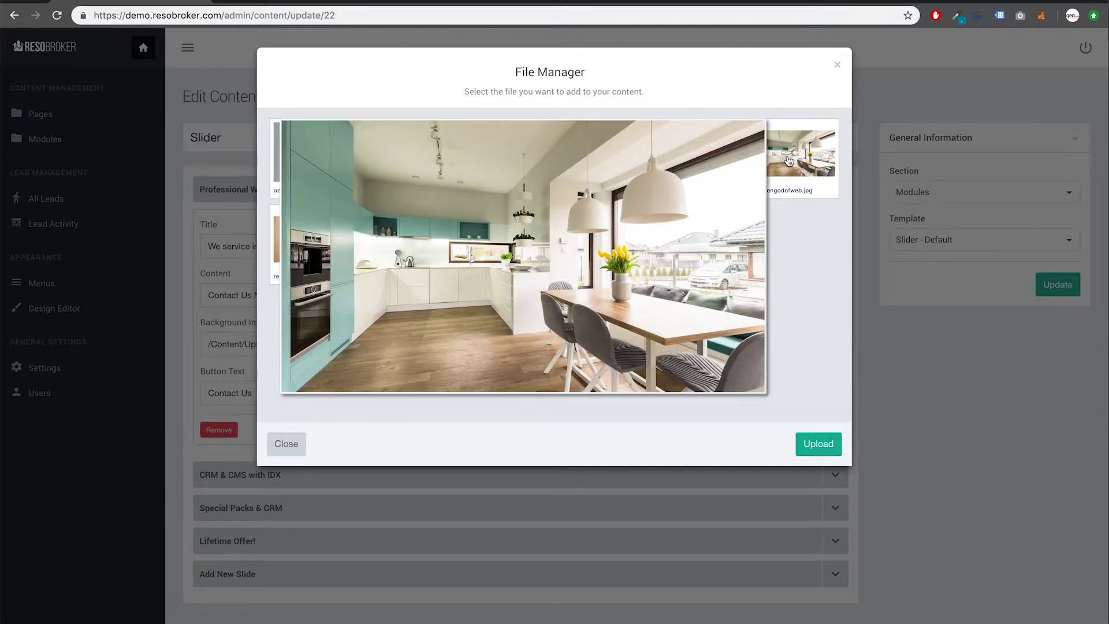
pyautogui.click(788, 161)
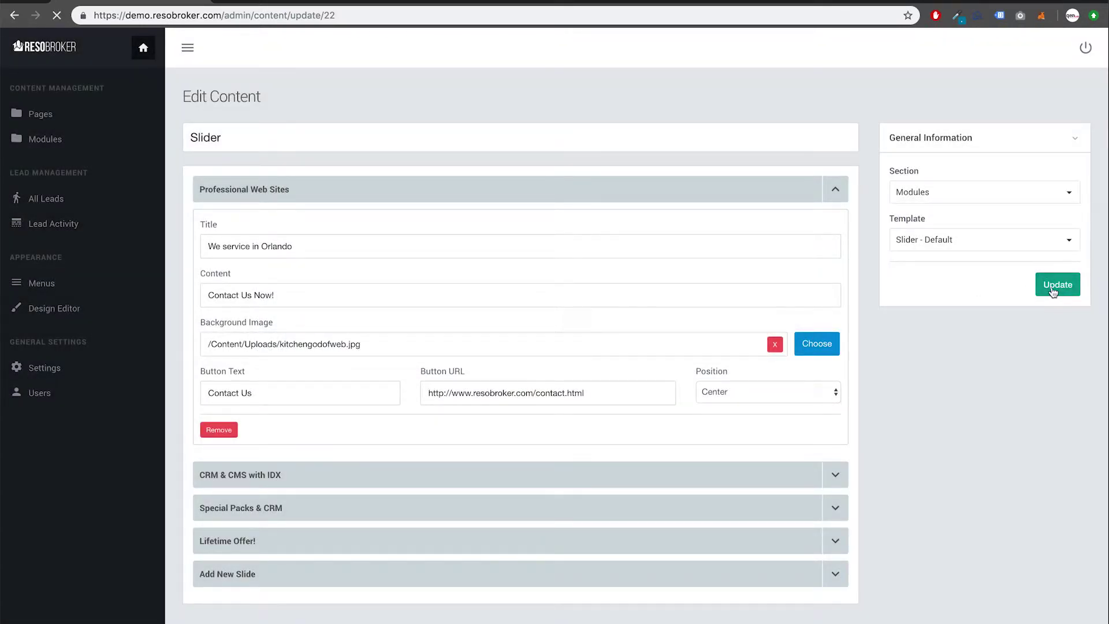
pyautogui.click(306, 1)
# Step: Reload the homepage and test the new slide's Contact Us link
pyautogui.scroll(10, 298, 195)
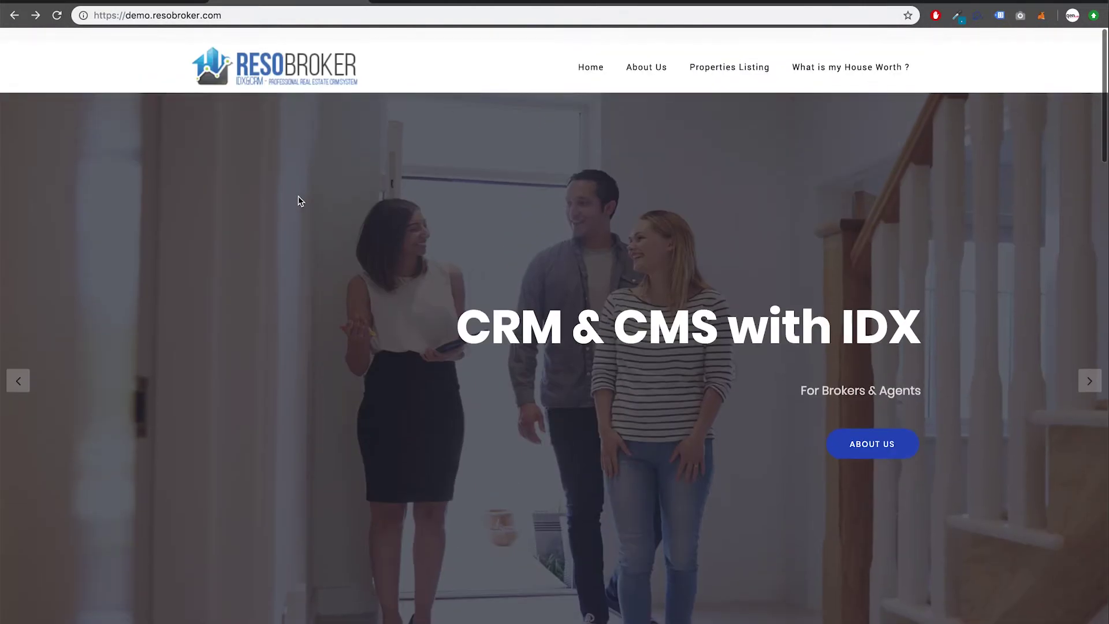
pyautogui.press('super+r')
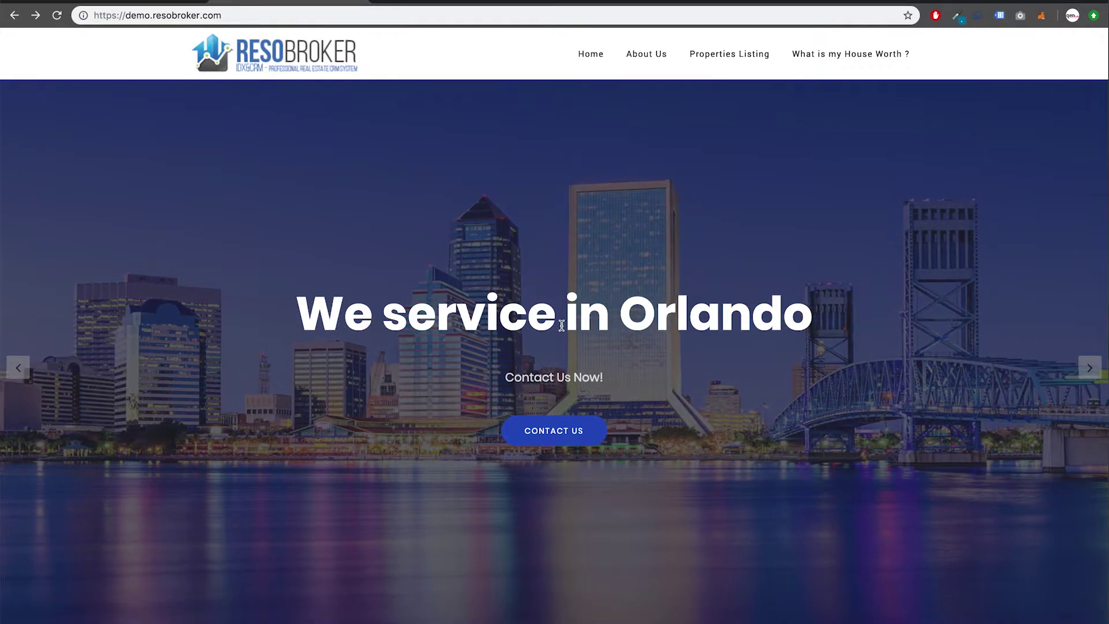
pyautogui.click(555, 433)
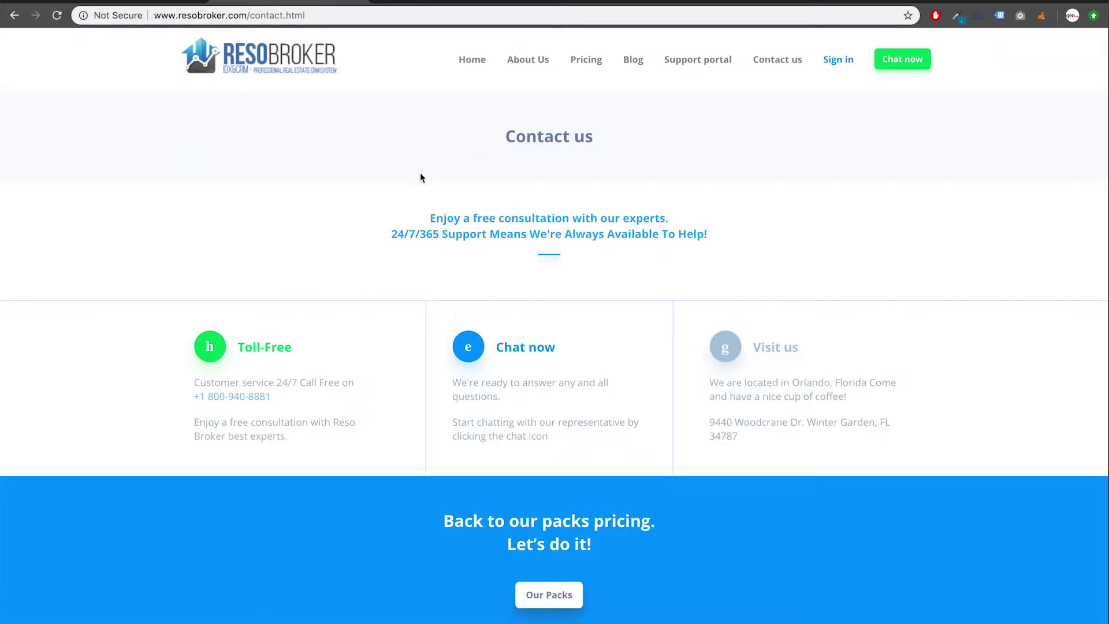
pyautogui.click(15, 20)
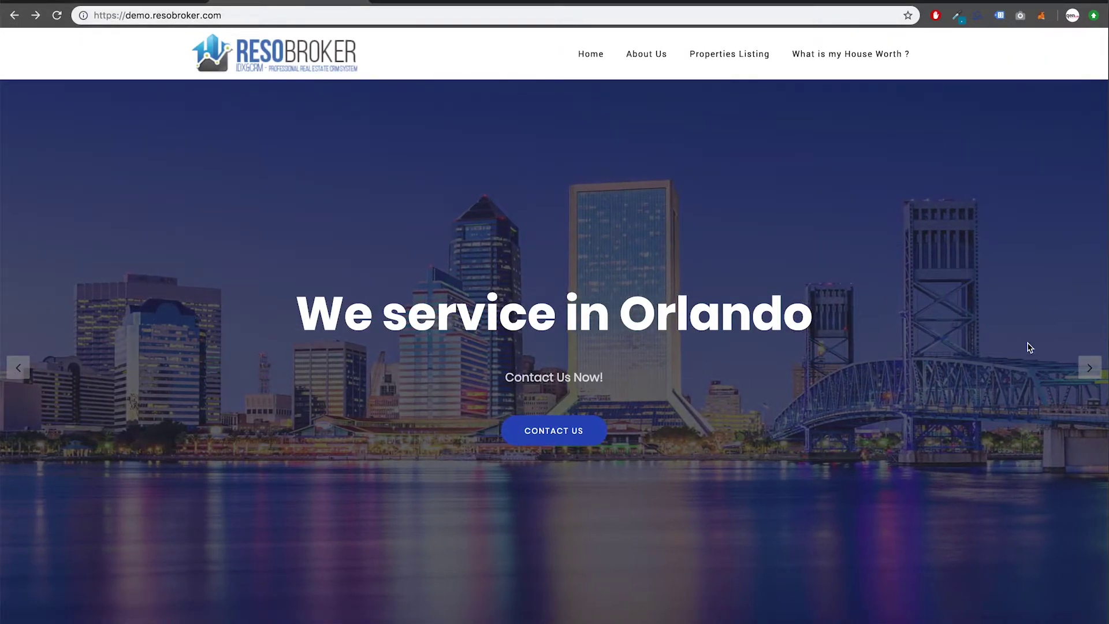
# Step: Advance the homepage slider to the Special Packs & CRM slide
pyautogui.click(1089, 367)
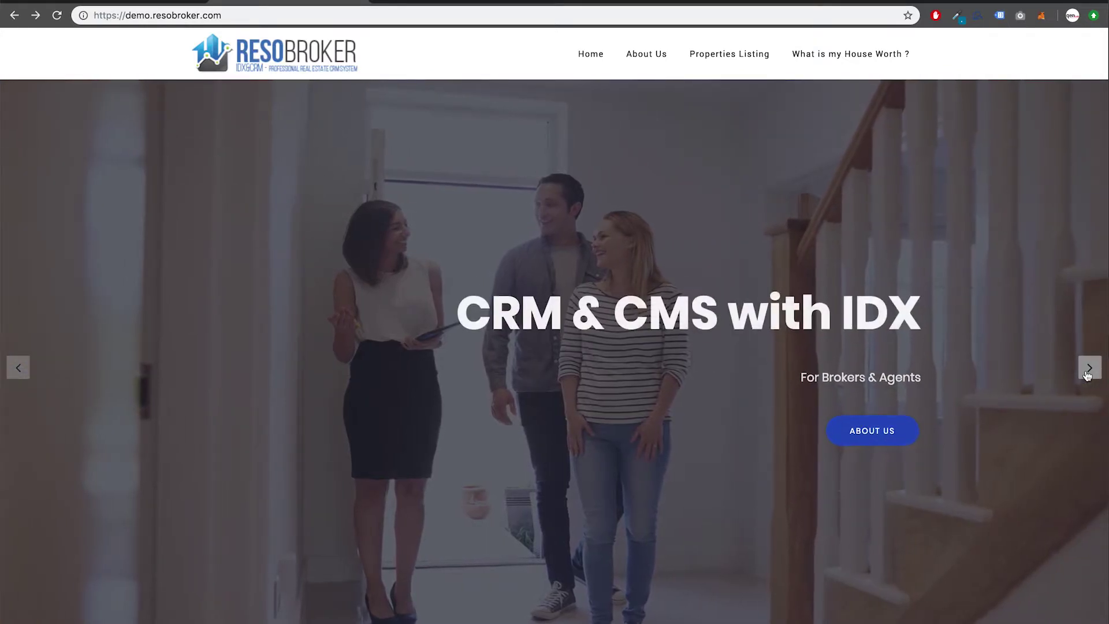
pyautogui.click(1089, 368)
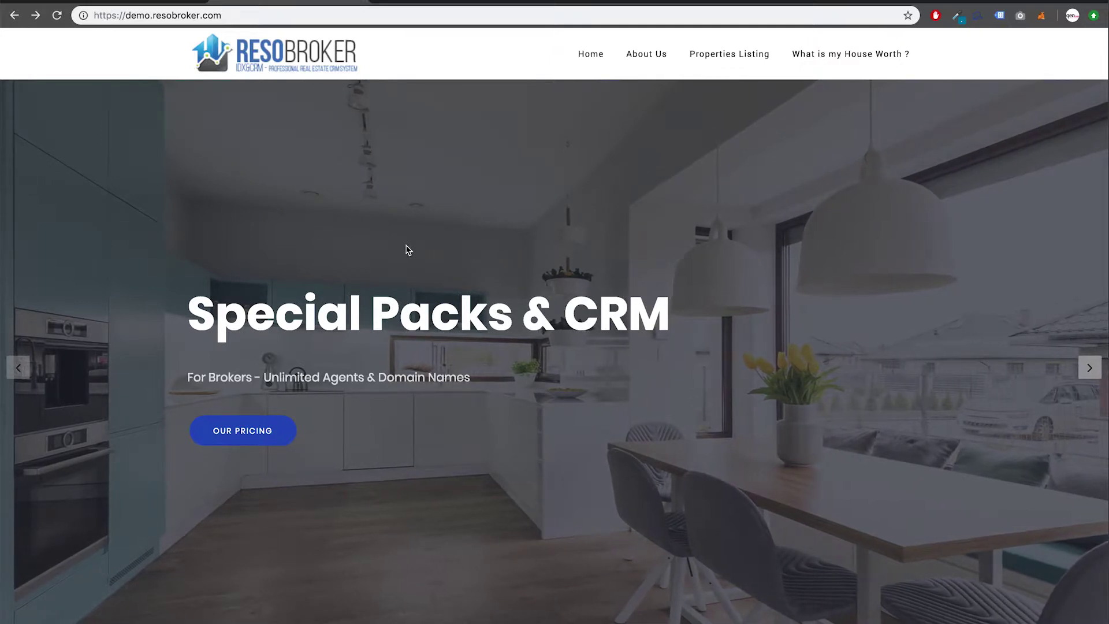
pyautogui.click(148, 3)
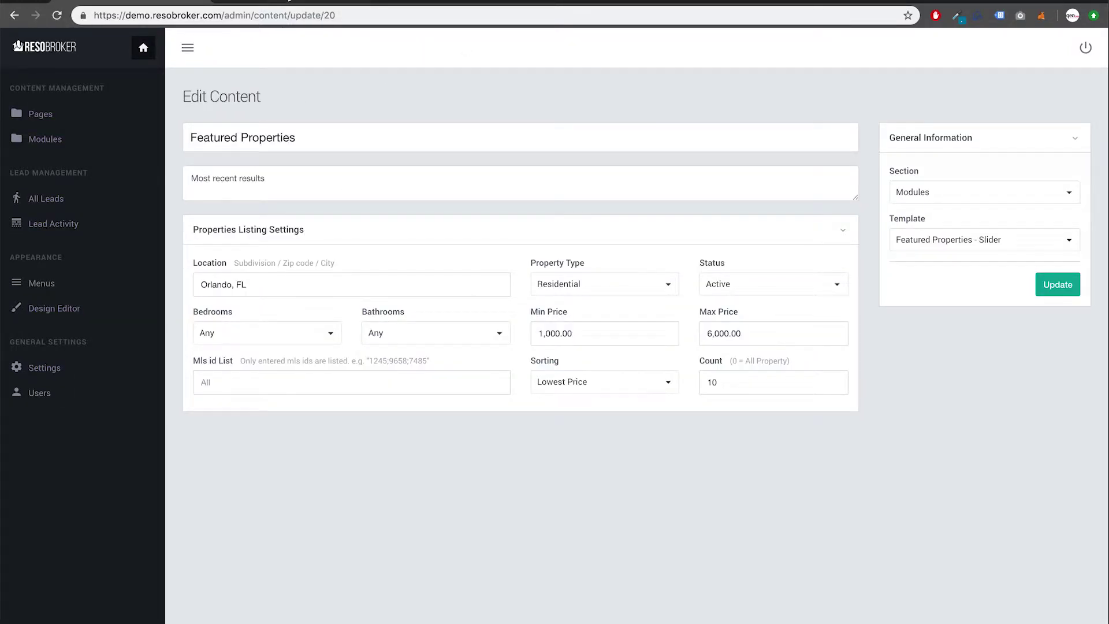
# Step: Filter Featured Properties to Condo with Active status, sorted by Highest Price
pyautogui.click(308, 281)
pyautogui.click(542, 283)
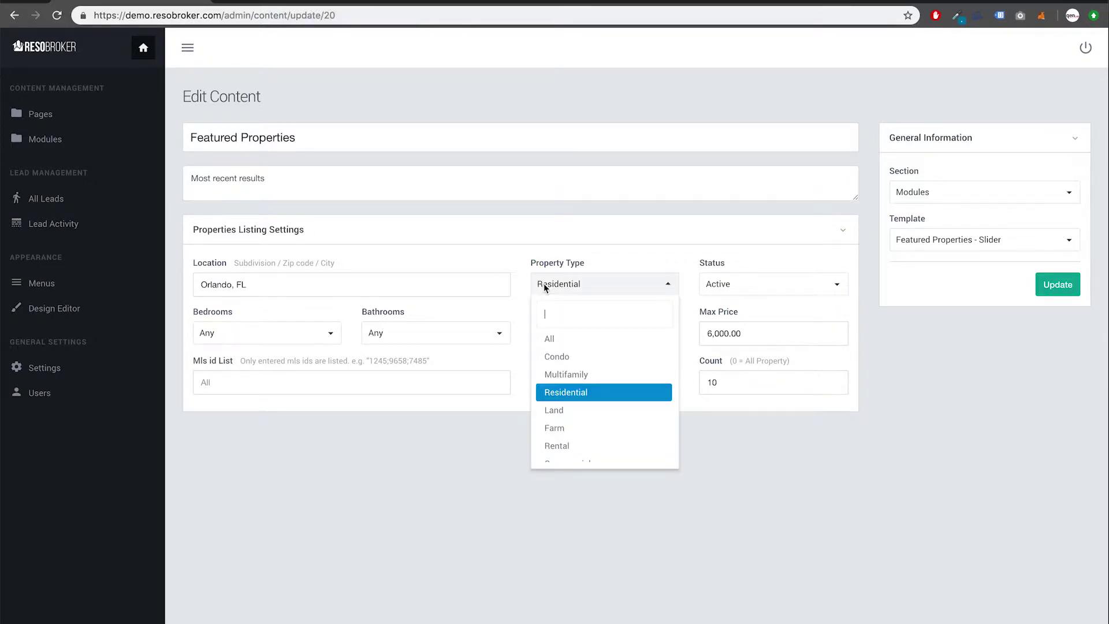
pyautogui.click(565, 359)
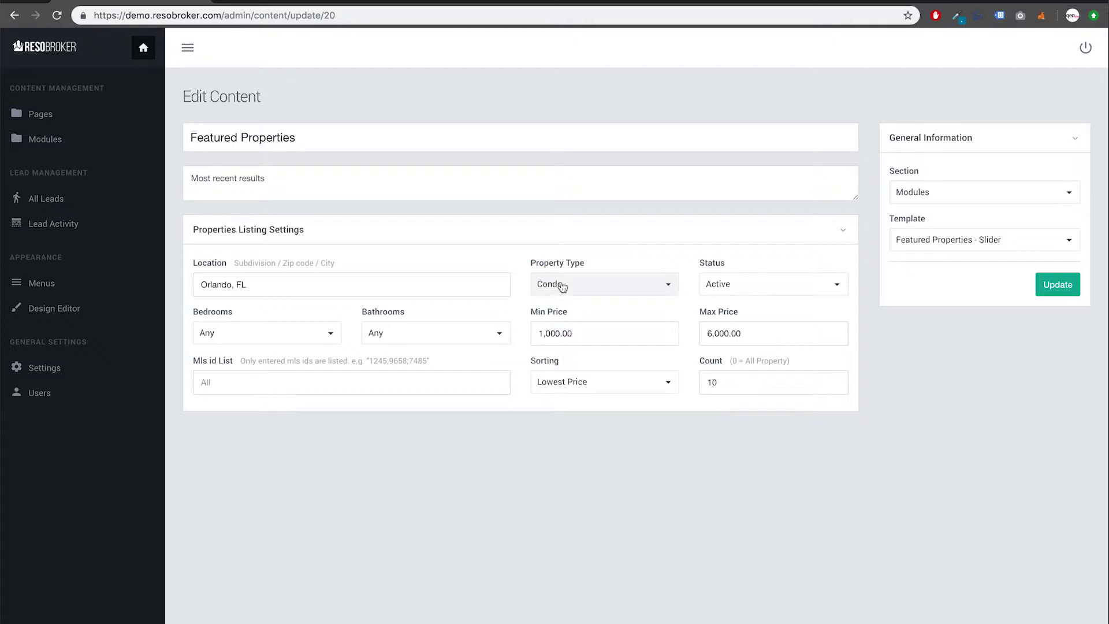
pyautogui.click(718, 286)
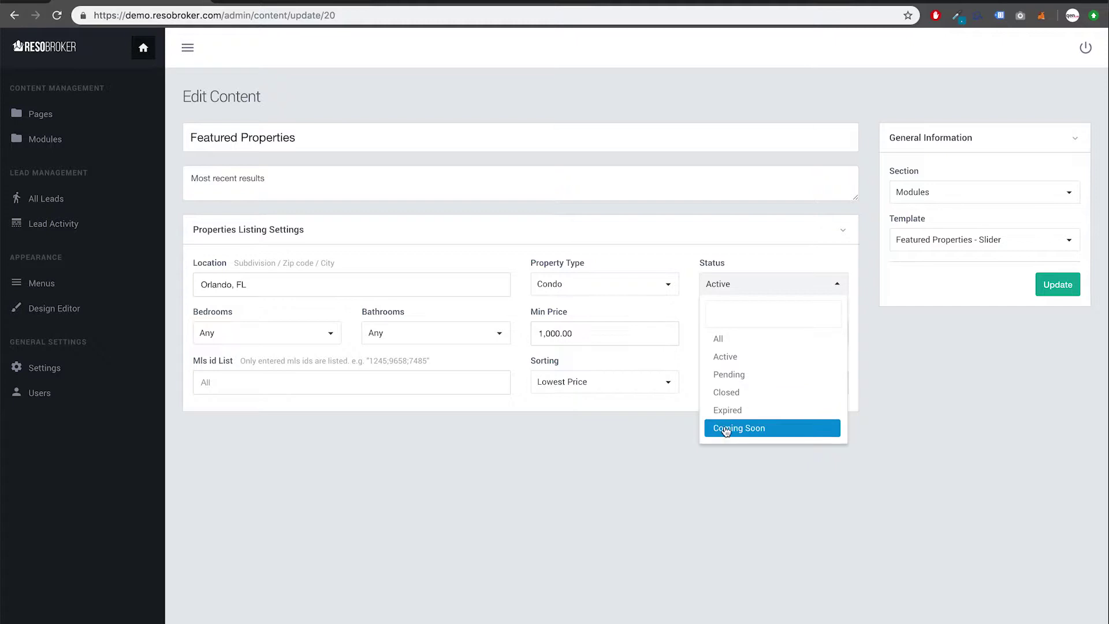
pyautogui.click(726, 285)
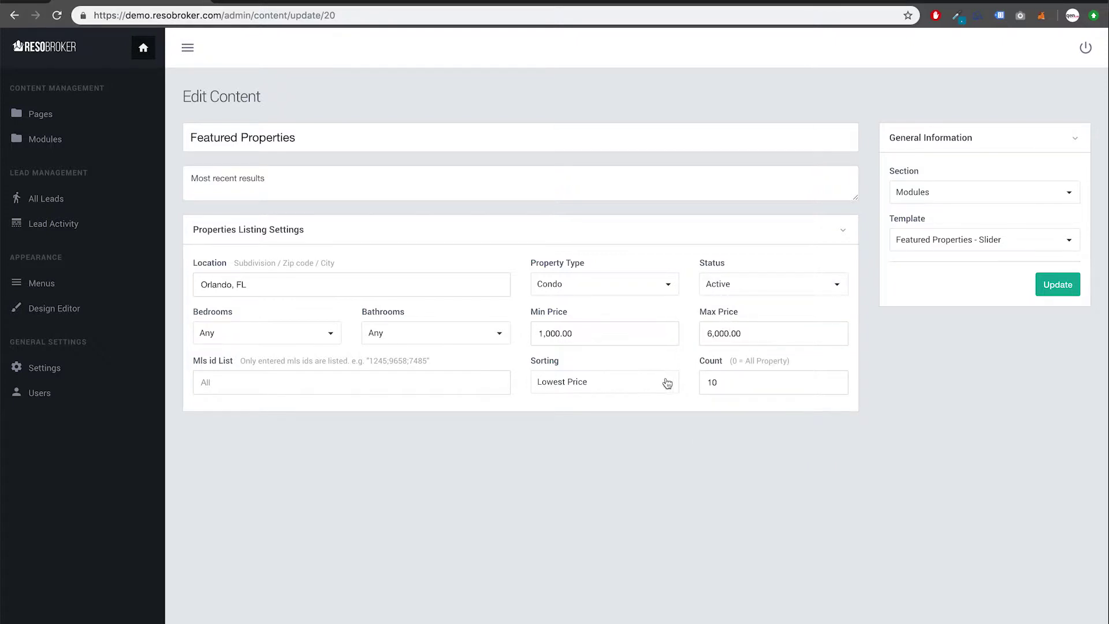
pyautogui.click(668, 383)
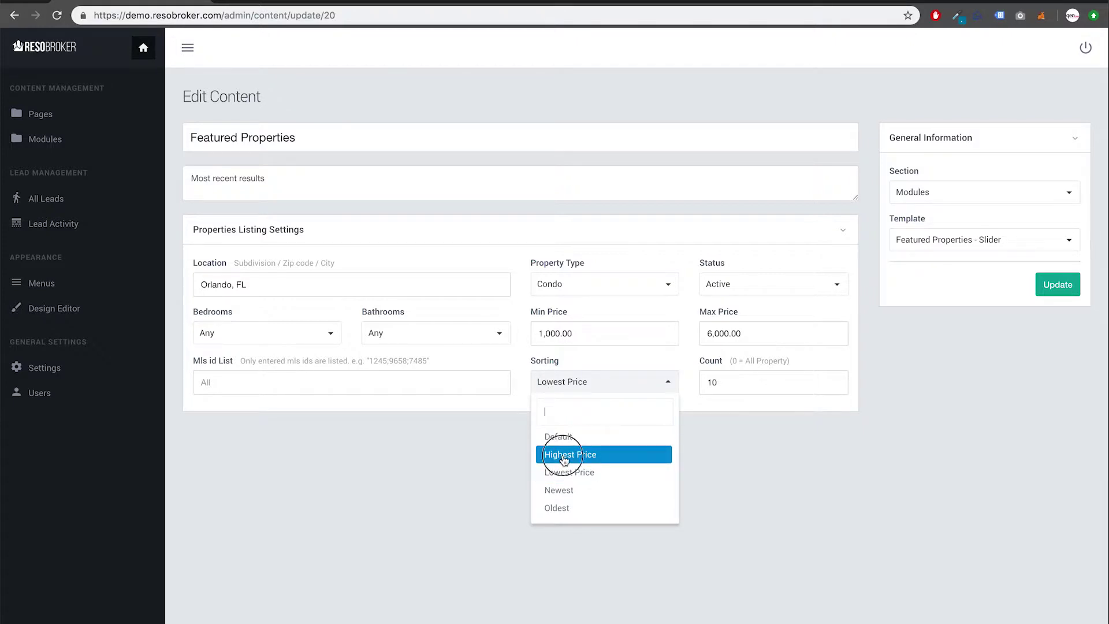
pyautogui.click(564, 459)
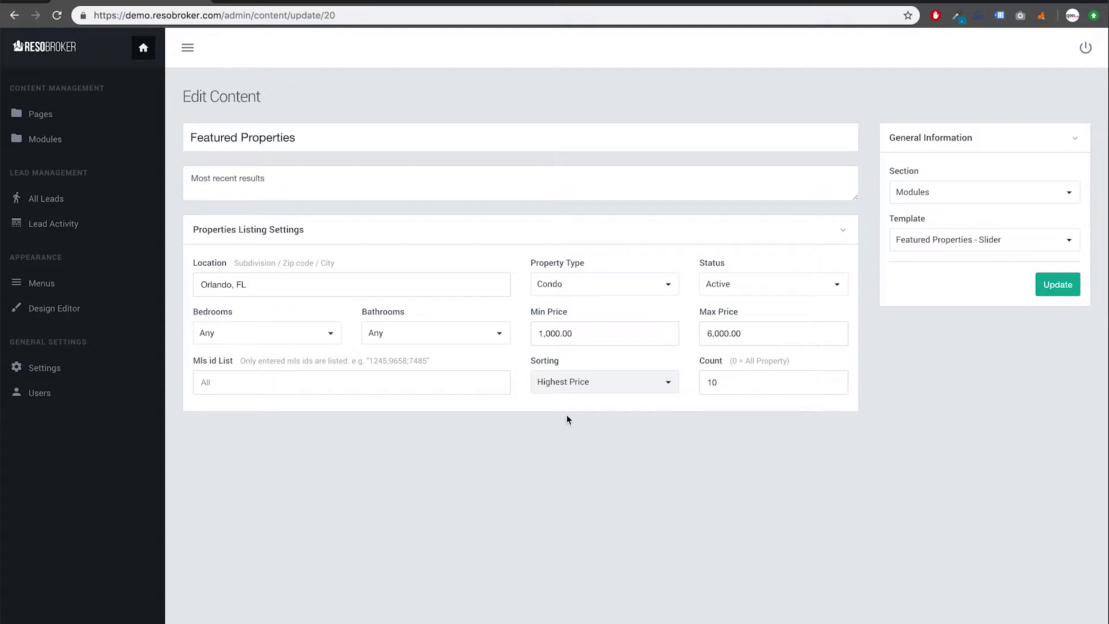
# Step: Replace the Orlando, FL location with zip 32825 and save the Featured Properties module
pyautogui.click(371, 287)
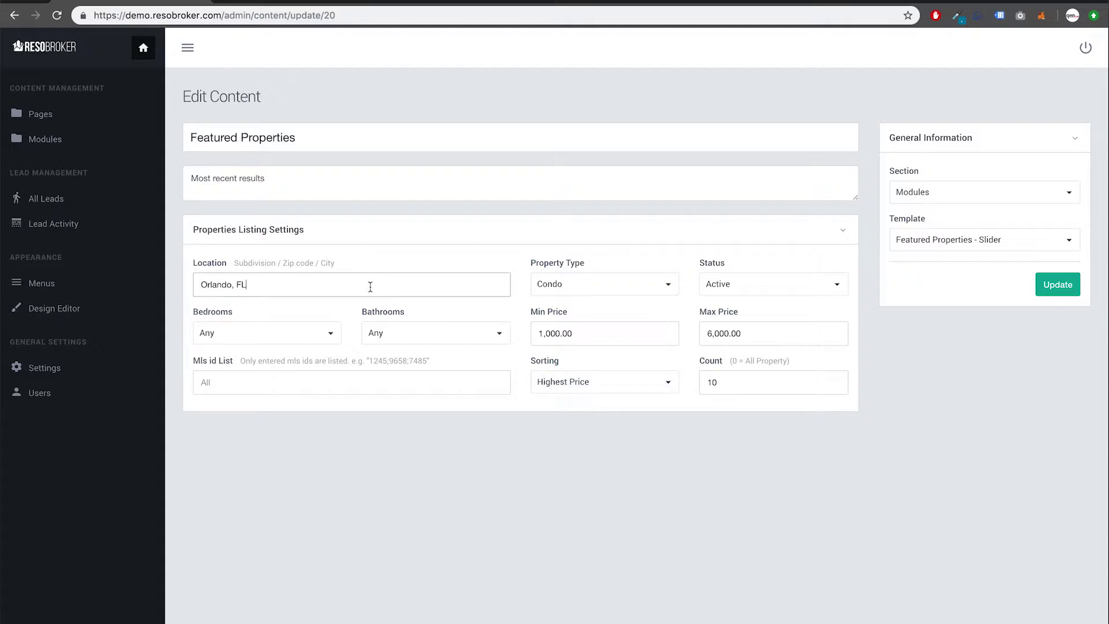
pyautogui.tripleClick(370, 287)
pyautogui.write('32825')
pyautogui.click(444, 479)
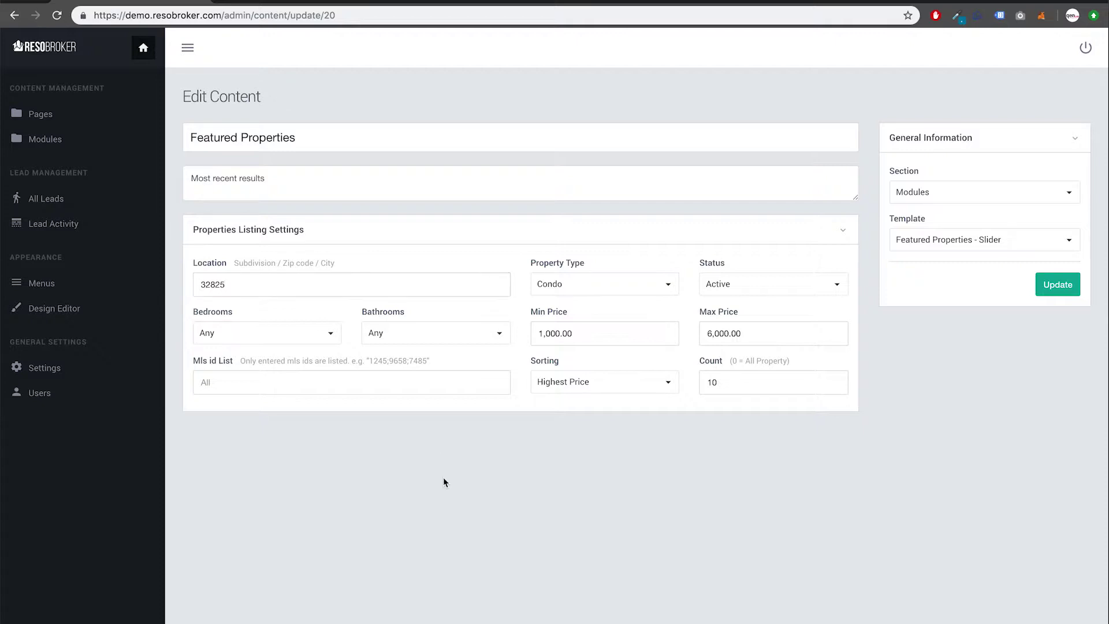
pyautogui.click(1054, 288)
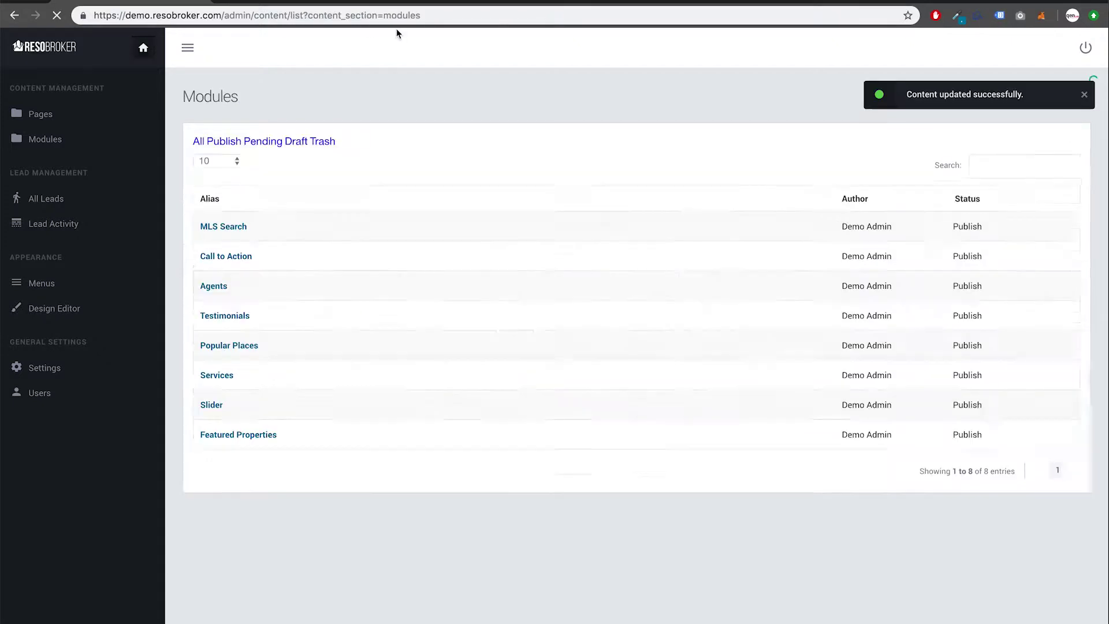
# Step: Reload the public homepage and scroll down to the Featured Properties section
pyautogui.click(315, 1)
pyautogui.press('super+r')
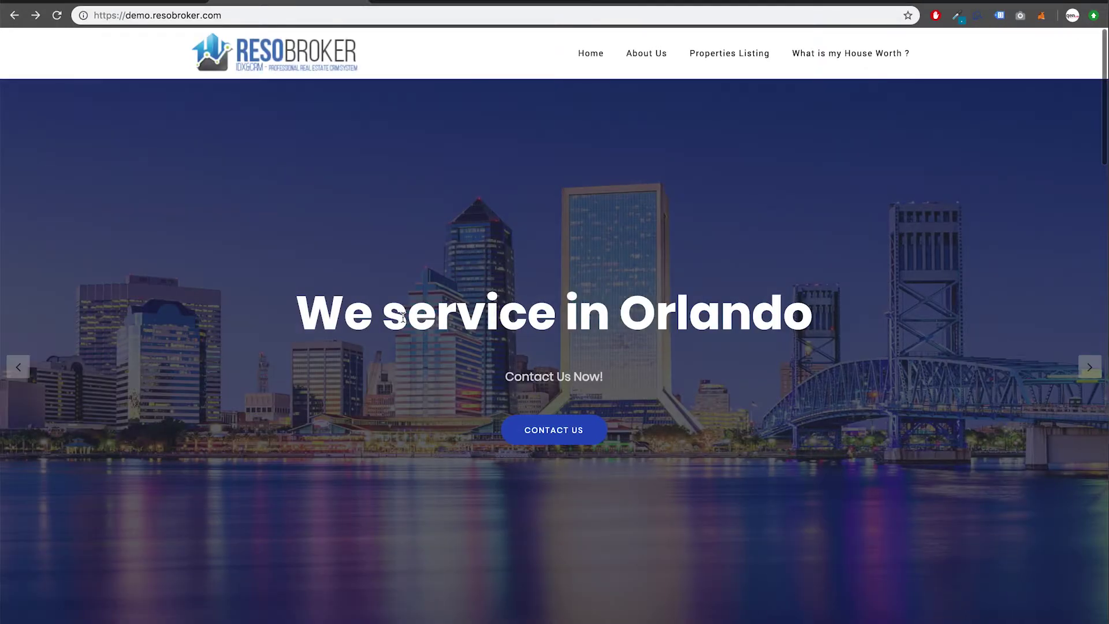
pyautogui.scroll(-4, 403, 317)
pyautogui.scroll(-7, 403, 317)
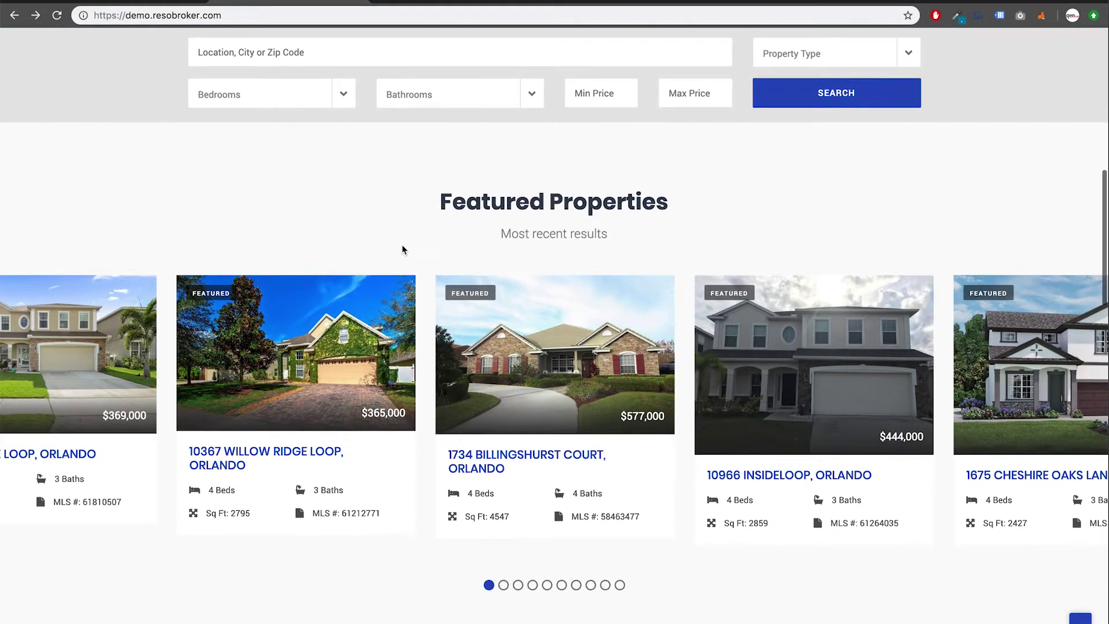
pyautogui.click(503, 586)
pyautogui.click(518, 585)
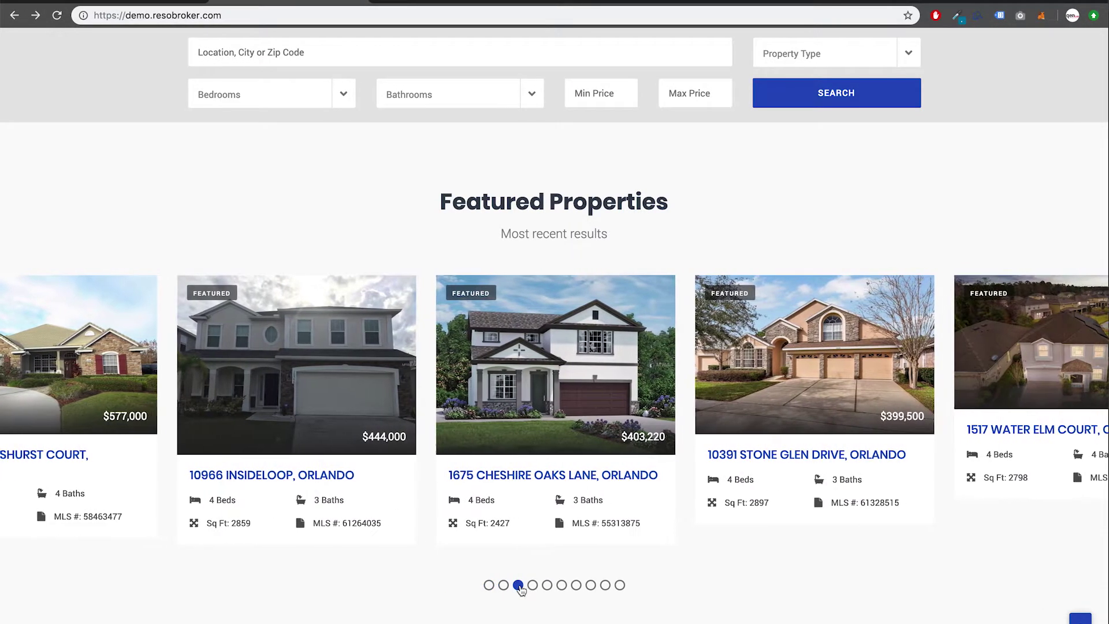
pyautogui.click(533, 585)
pyautogui.click(561, 585)
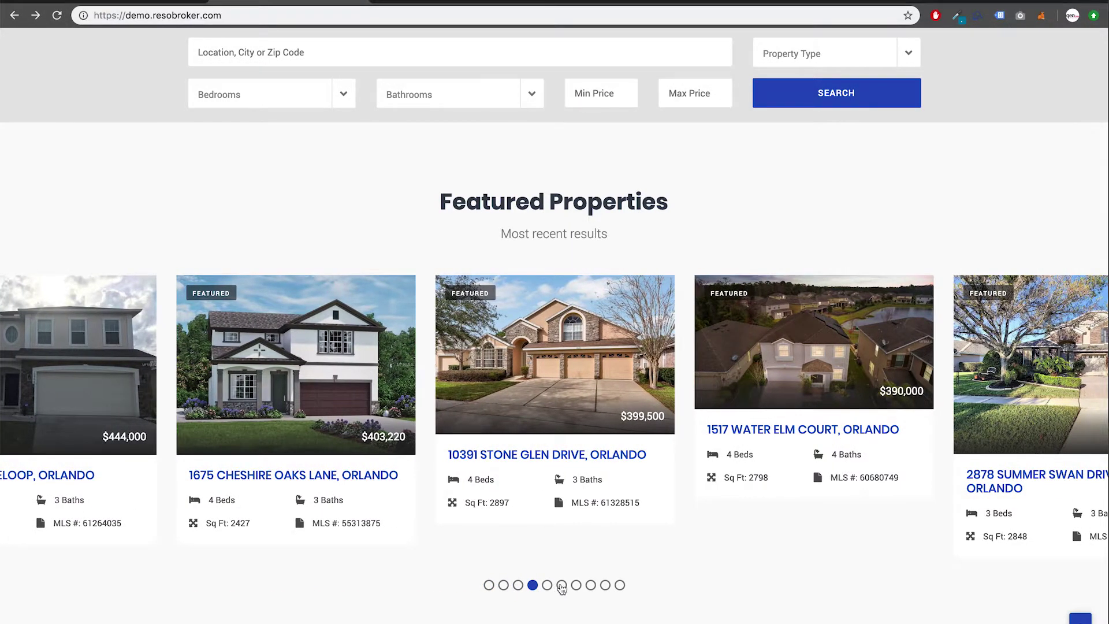
pyautogui.click(576, 586)
pyautogui.click(591, 586)
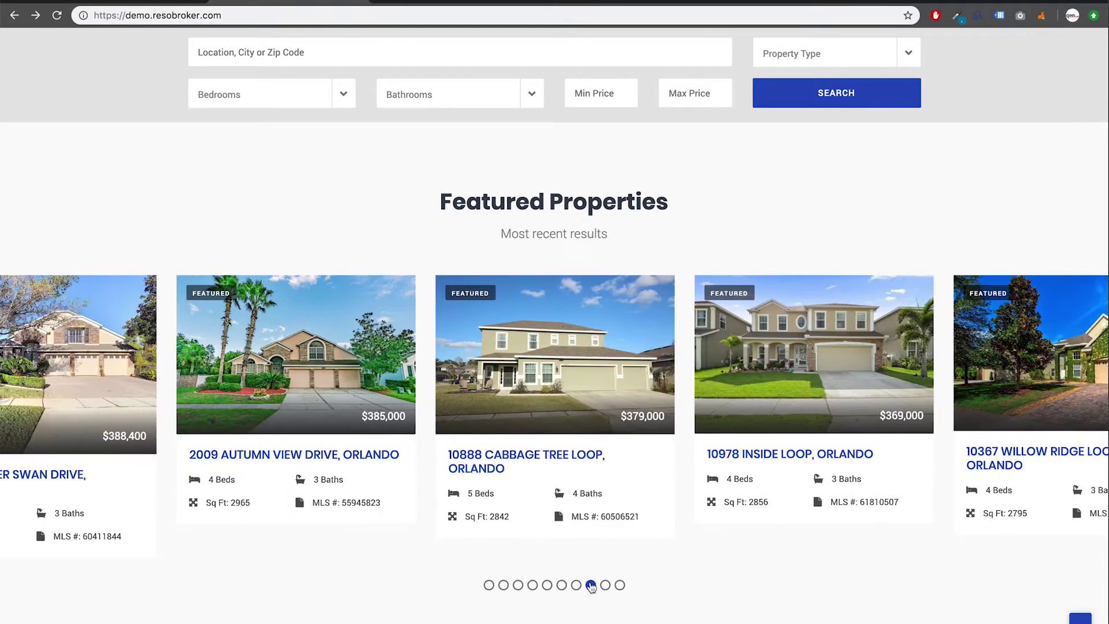
pyautogui.click(606, 586)
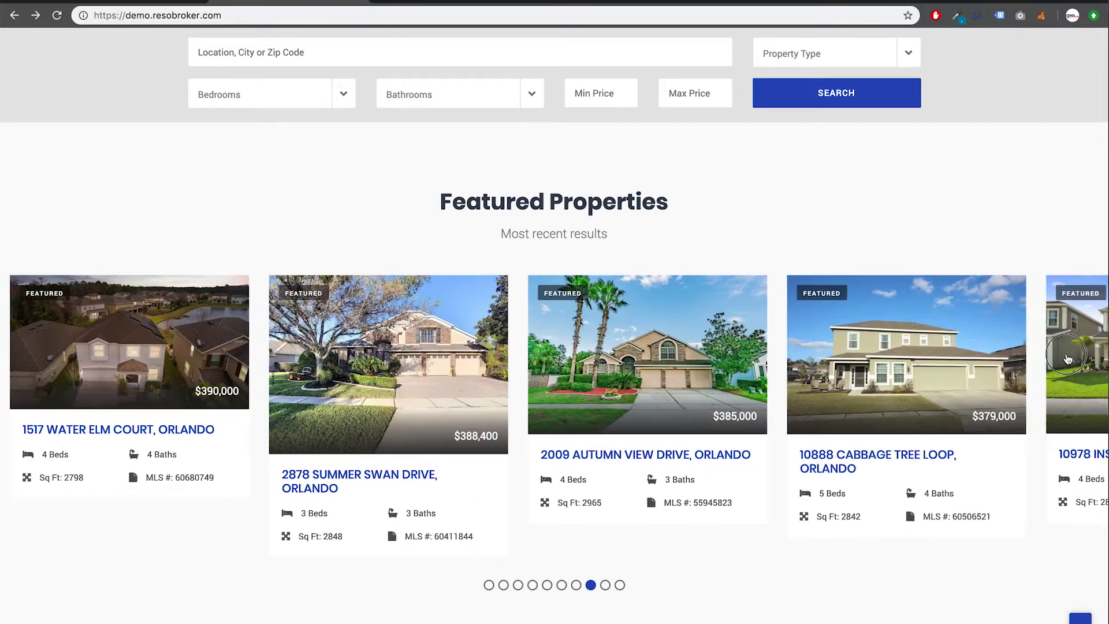
pyautogui.click(612, 459)
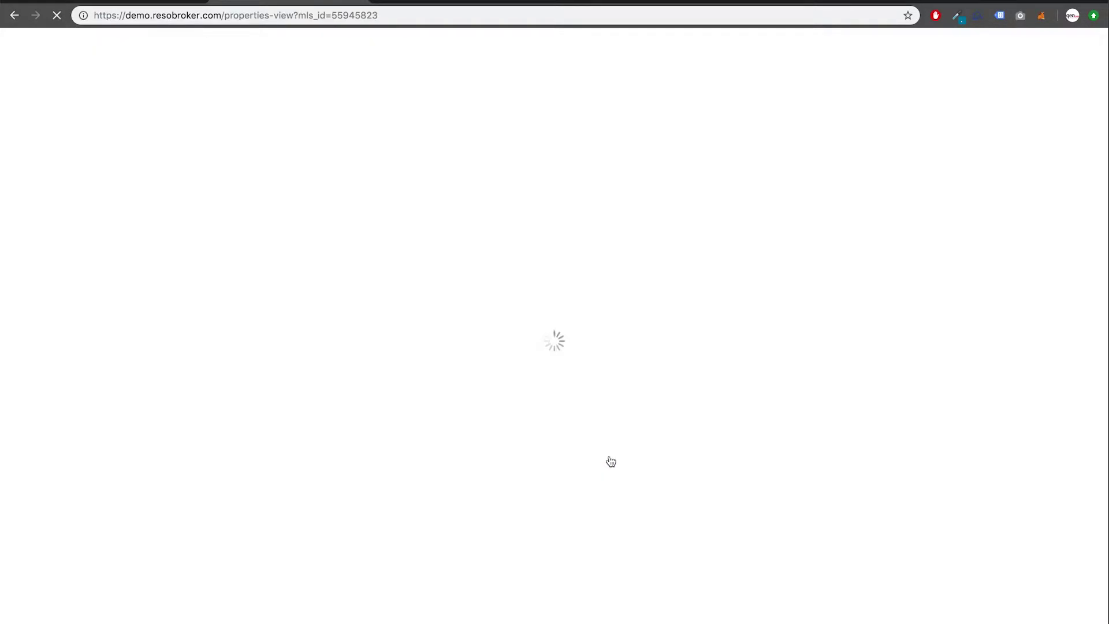
pyautogui.scroll(-5, 483, 446)
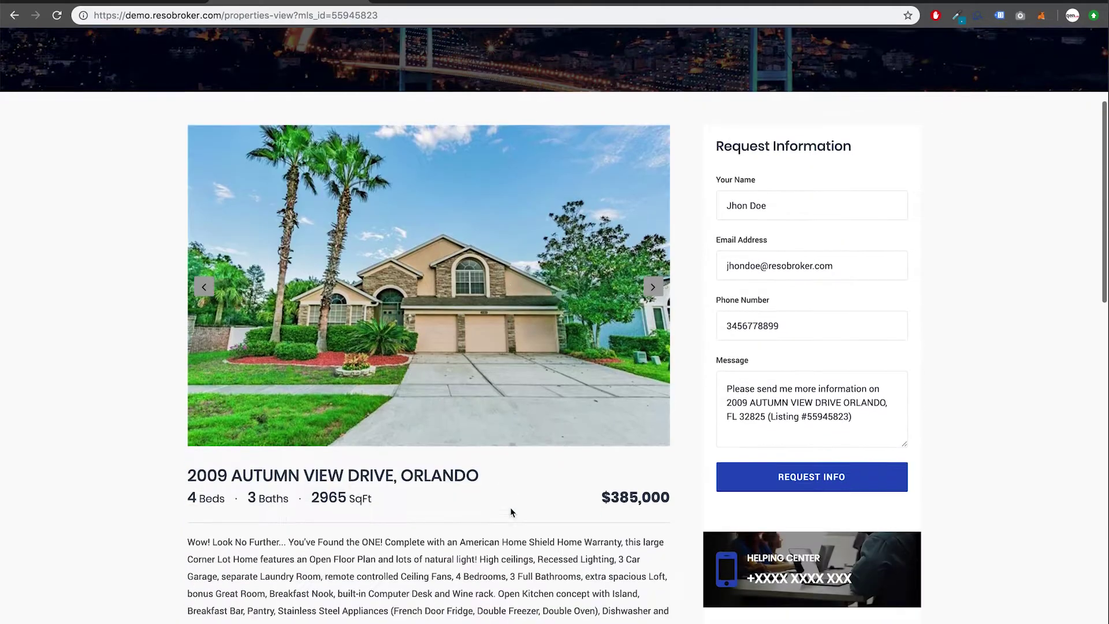
pyautogui.click(654, 277)
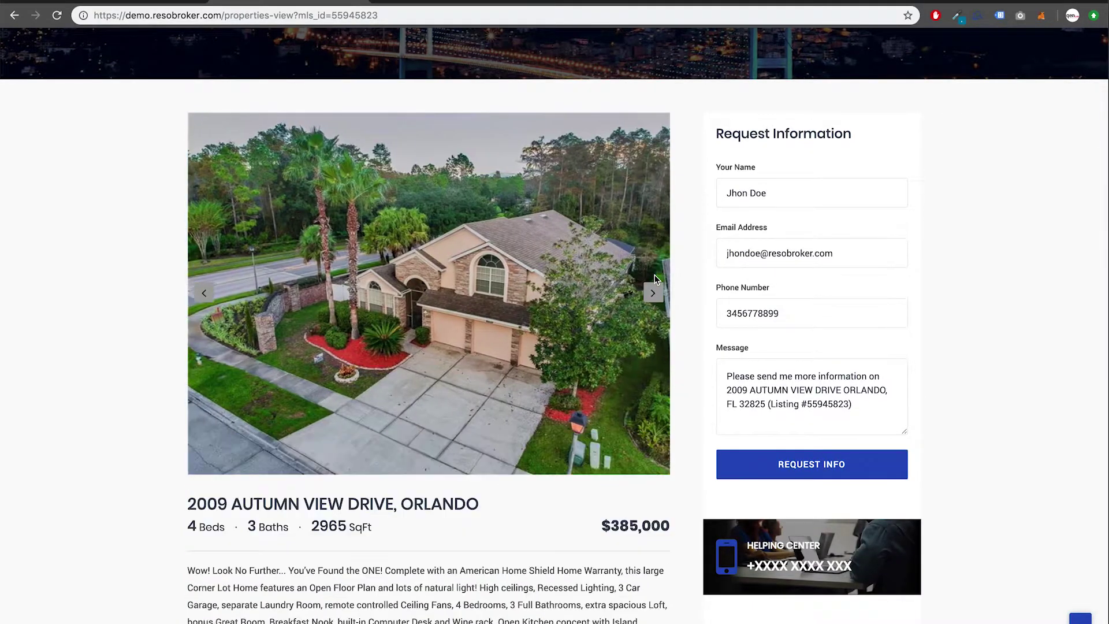
pyautogui.click(651, 295)
pyautogui.click(651, 297)
pyautogui.scroll(-5, 523, 422)
pyautogui.scroll(-5, 523, 424)
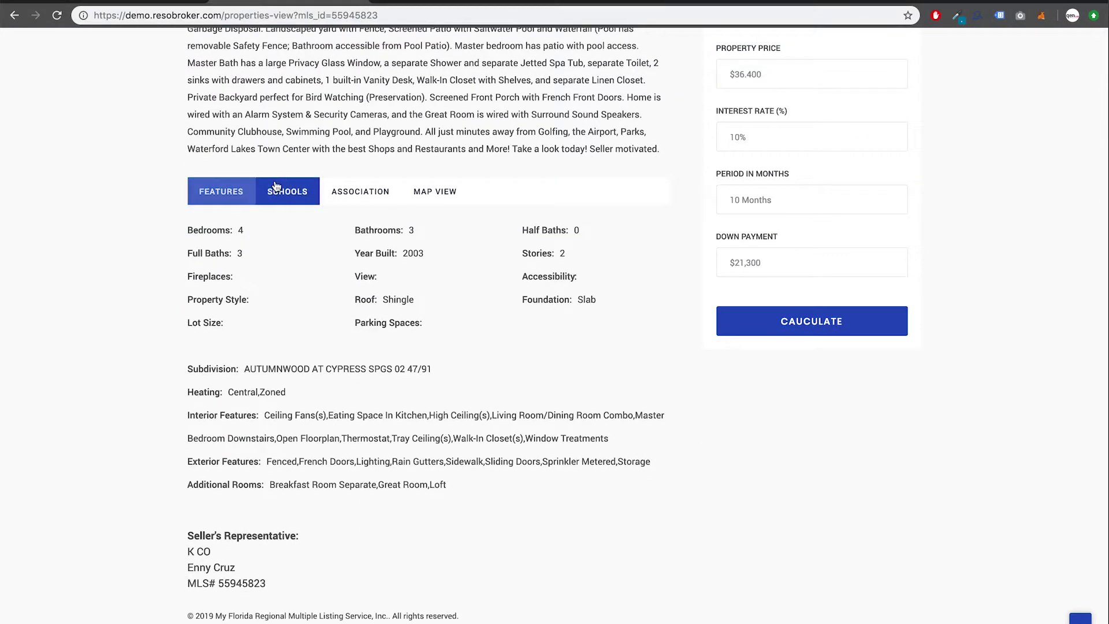
# Step: Review the listing's Schools, Association, Map View and Features sections
pyautogui.click(278, 191)
pyautogui.click(366, 192)
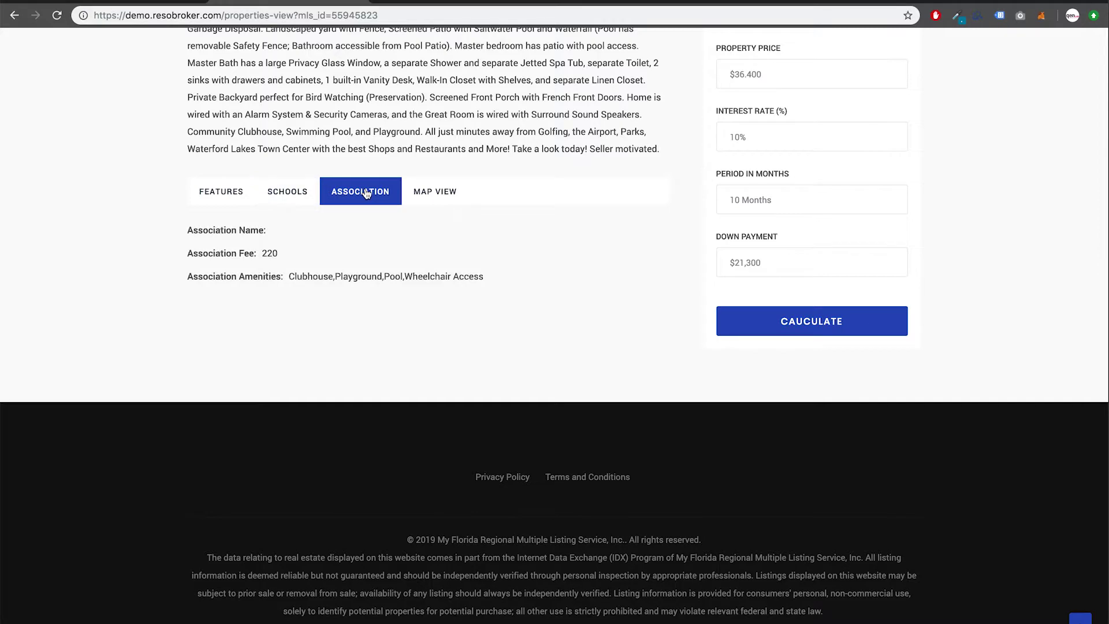
pyautogui.click(432, 191)
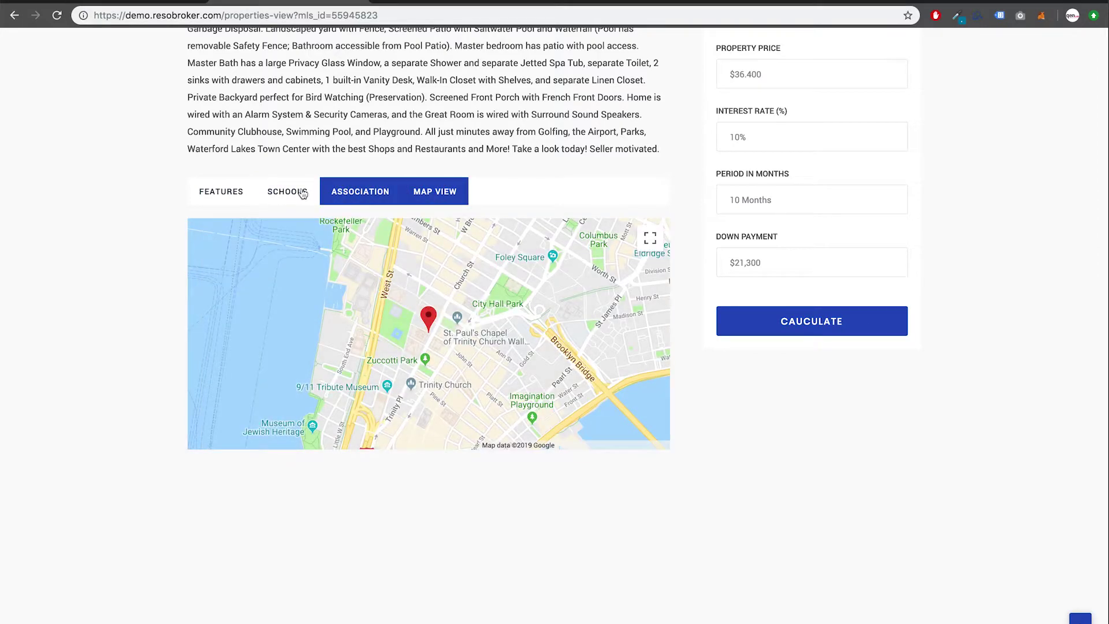
pyautogui.click(237, 195)
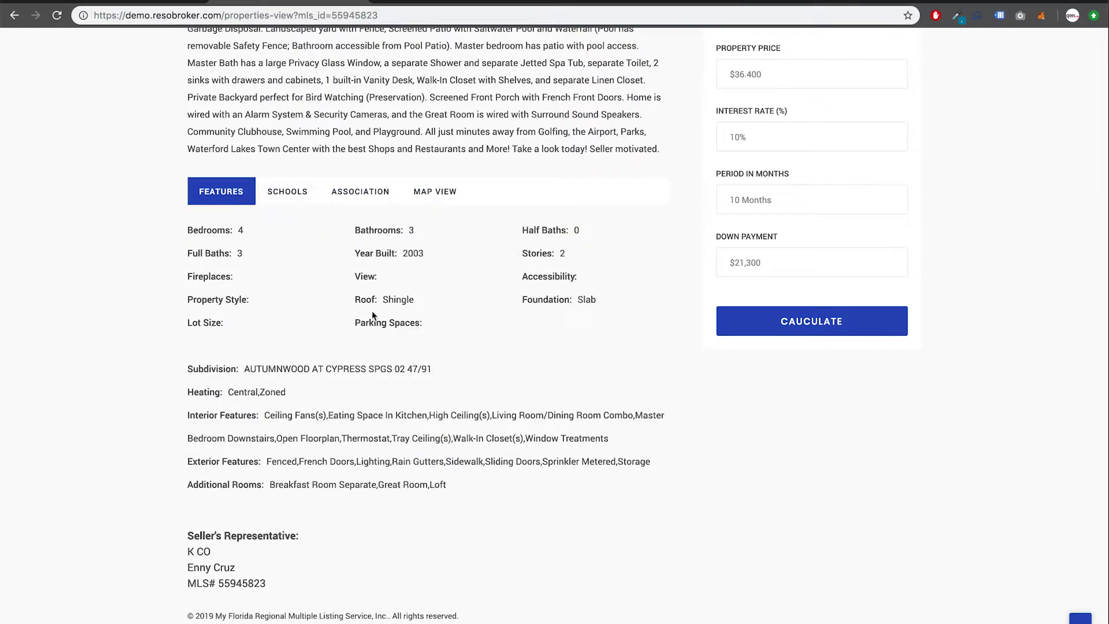
pyautogui.scroll(-4, 366, 321)
pyautogui.scroll(8, 368, 321)
pyautogui.scroll(12, 368, 321)
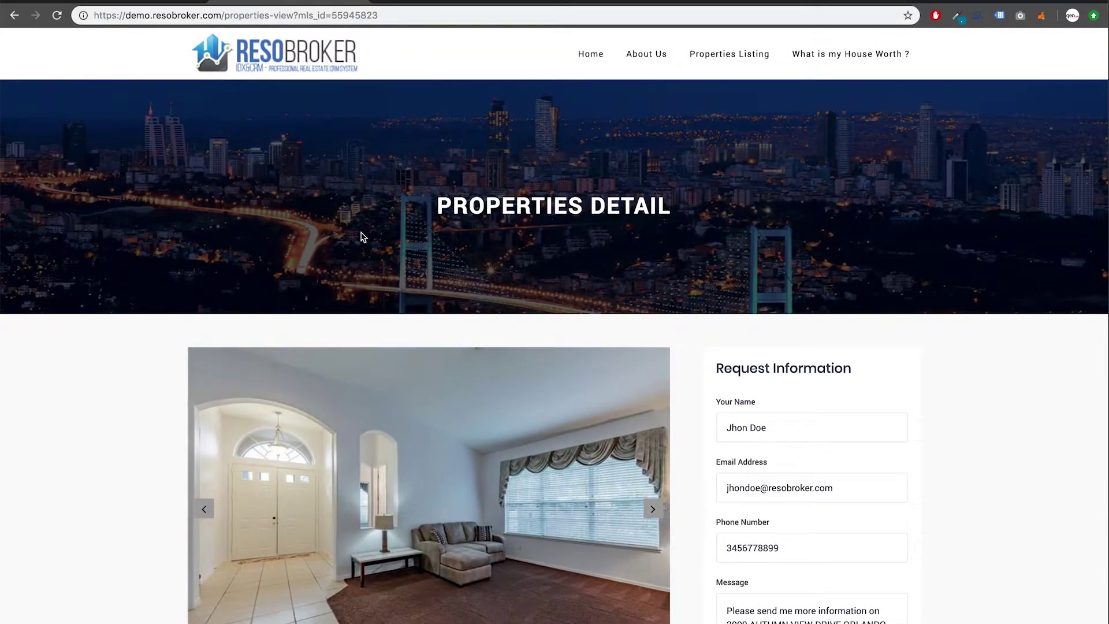
pyautogui.scroll(-1, 363, 234)
pyautogui.scroll(-1, 363, 234)
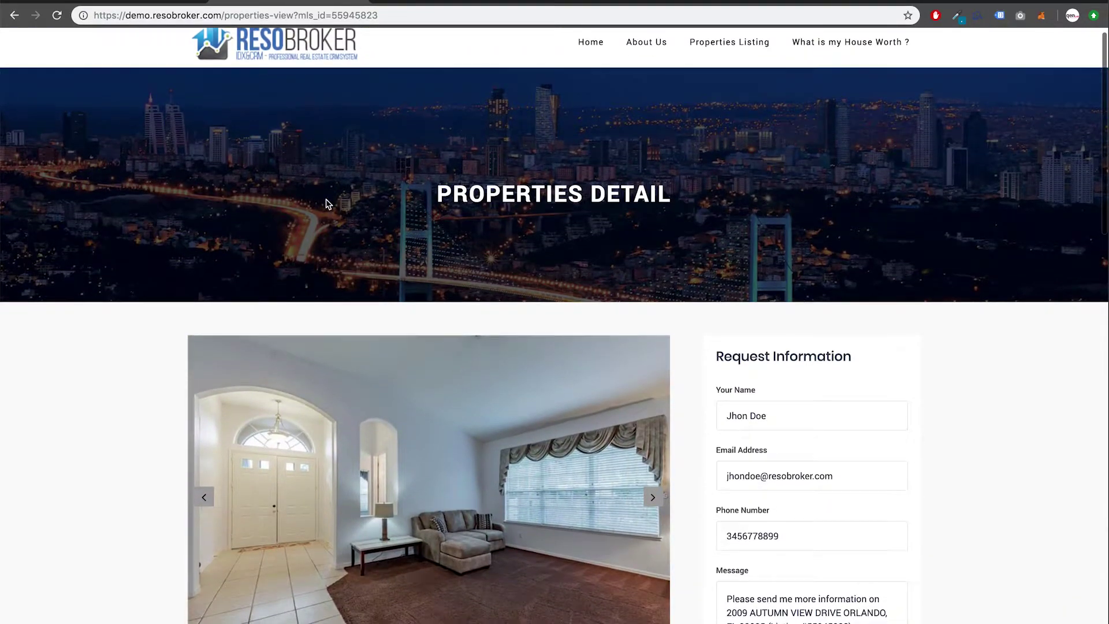
pyautogui.click(160, 2)
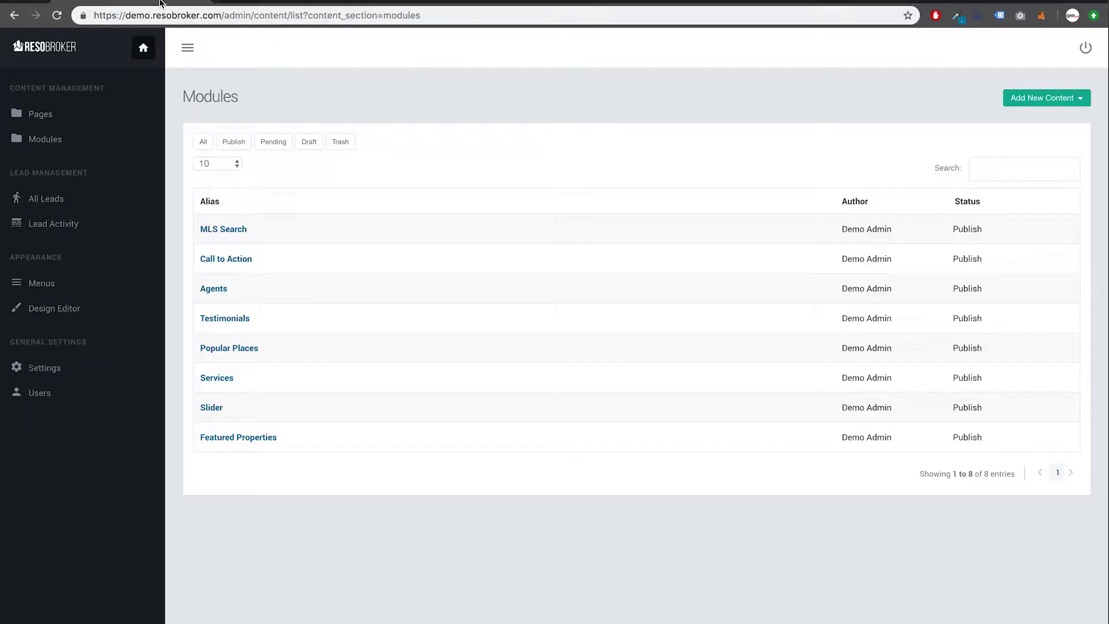
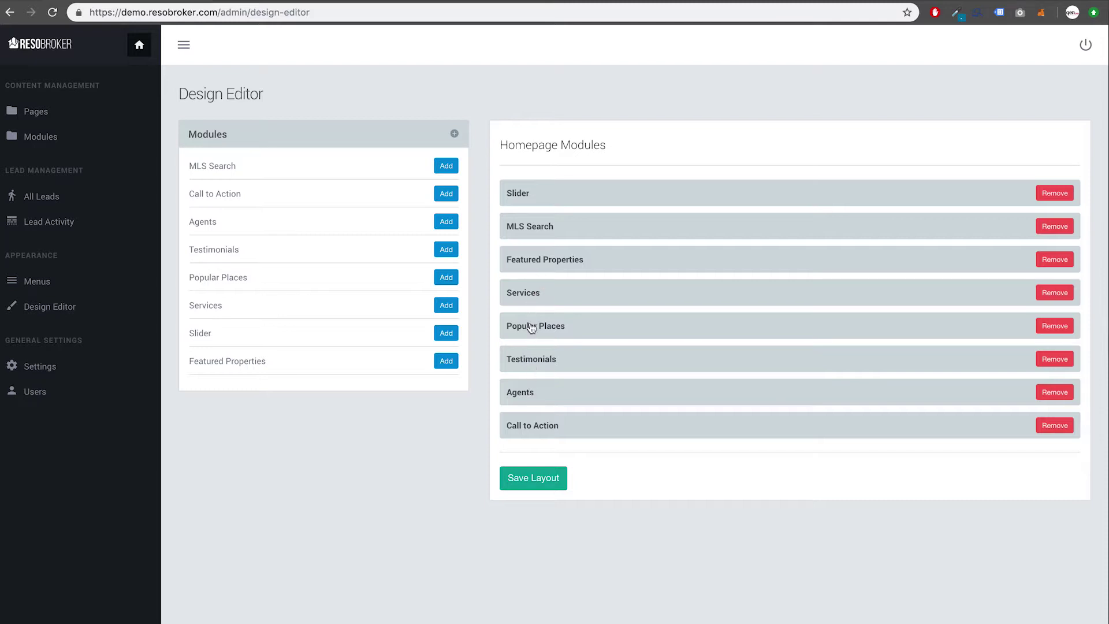
# Step: Drag Services and Call to Action up below MLS Search, move Featured Properties down, and save the layout
pyautogui.click(531, 305)
pyautogui.moveTo(531, 304); pyautogui.dragTo(522, 245)
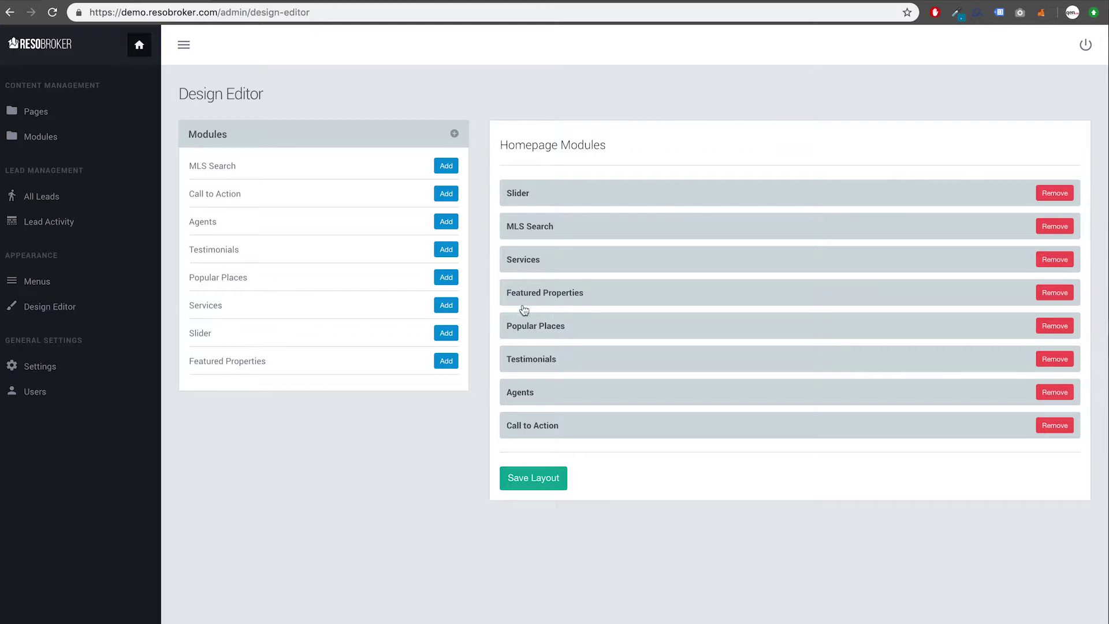
pyautogui.moveTo(522, 302); pyautogui.dragTo(525, 373)
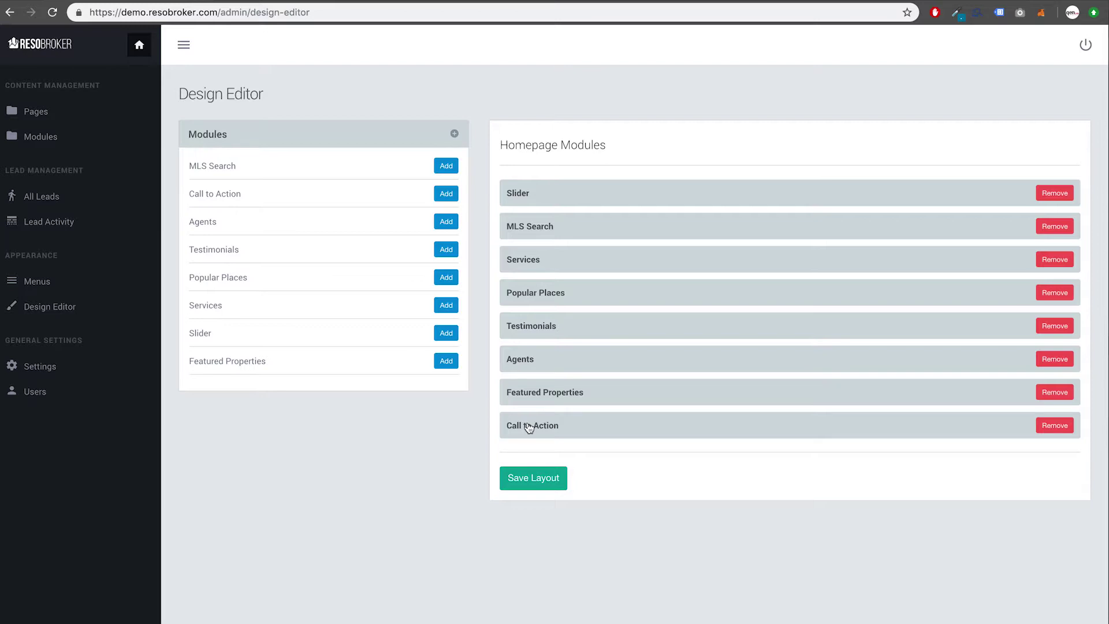
pyautogui.moveTo(529, 428); pyautogui.dragTo(524, 242)
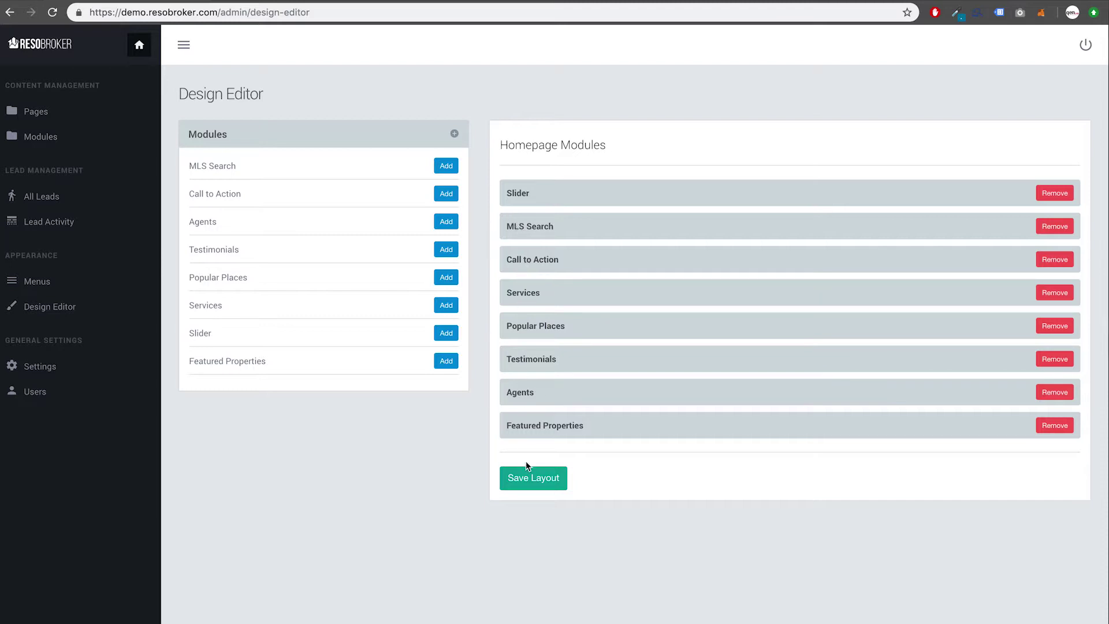
pyautogui.click(530, 483)
# Step: On the public homepage, confirm the financing banner follows the search bar and Featured Properties comes last
pyautogui.click(256, 1)
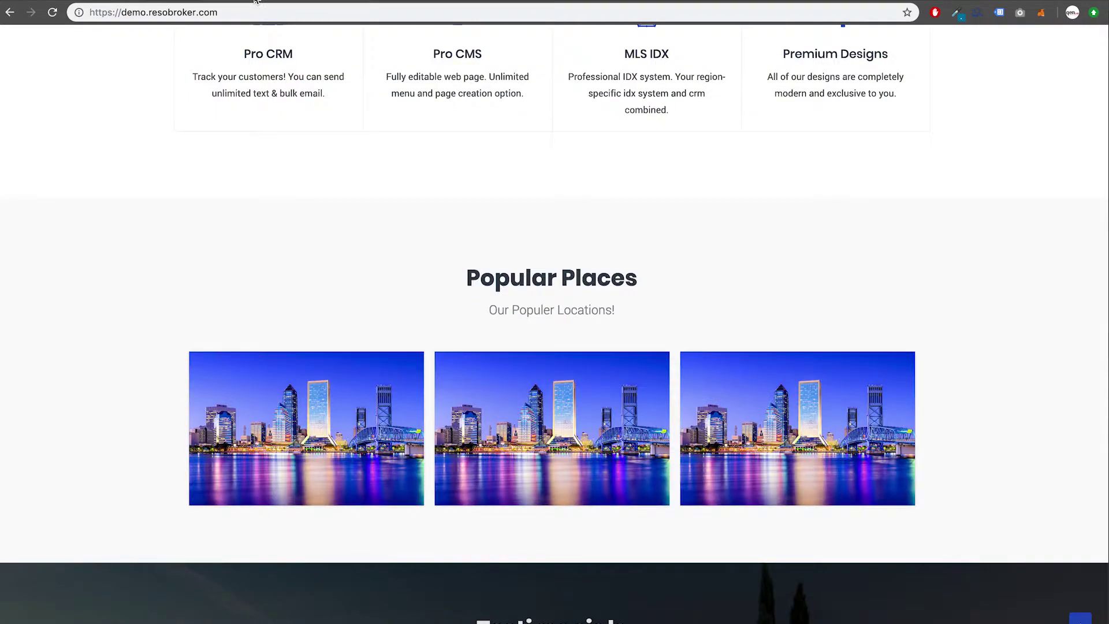
pyautogui.scroll(20, 286, 109)
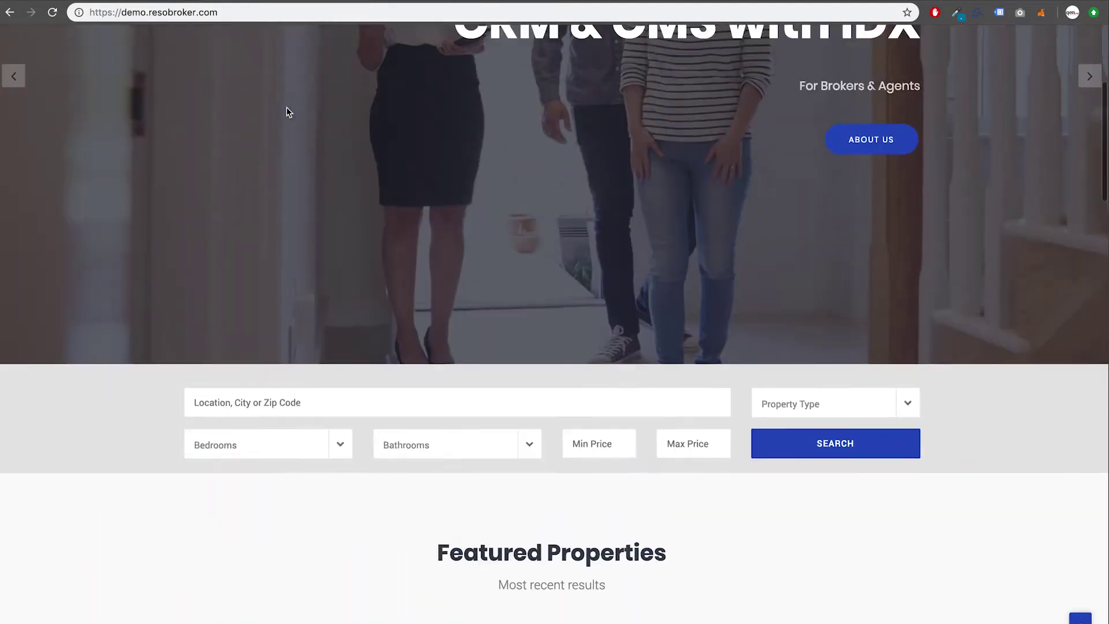
pyautogui.scroll(3, 287, 111)
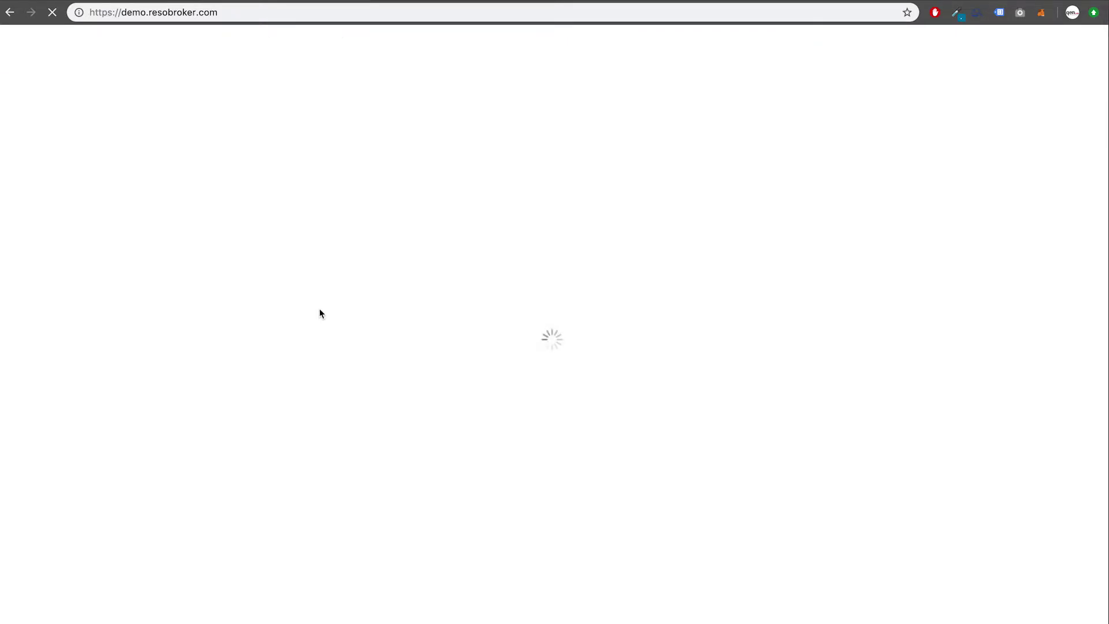
pyautogui.scroll(-6, 320, 314)
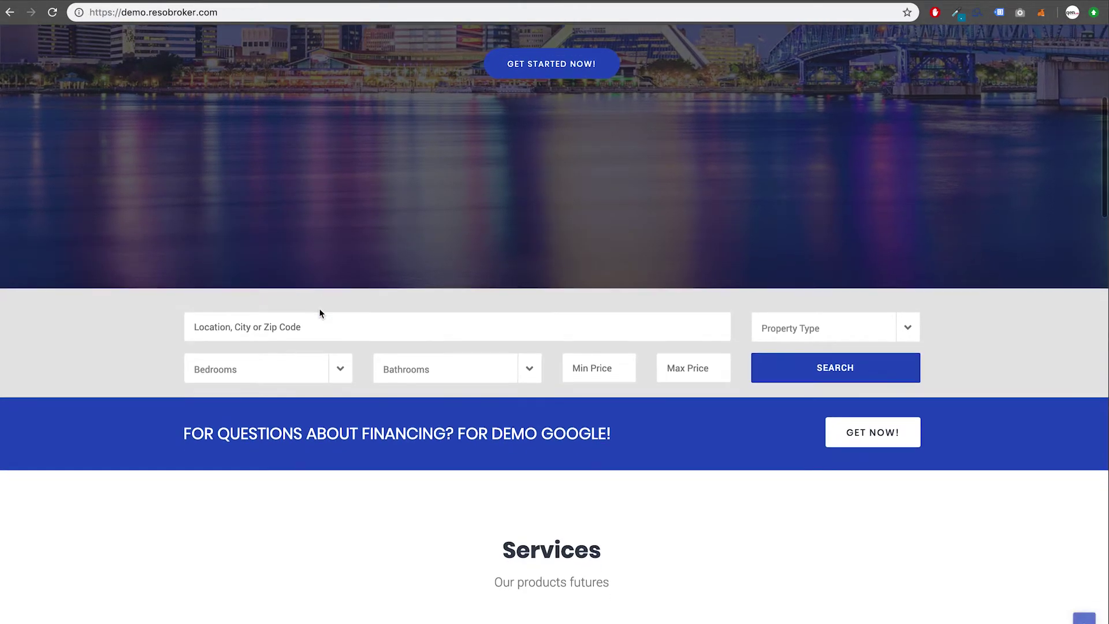
pyautogui.scroll(-1, 322, 433)
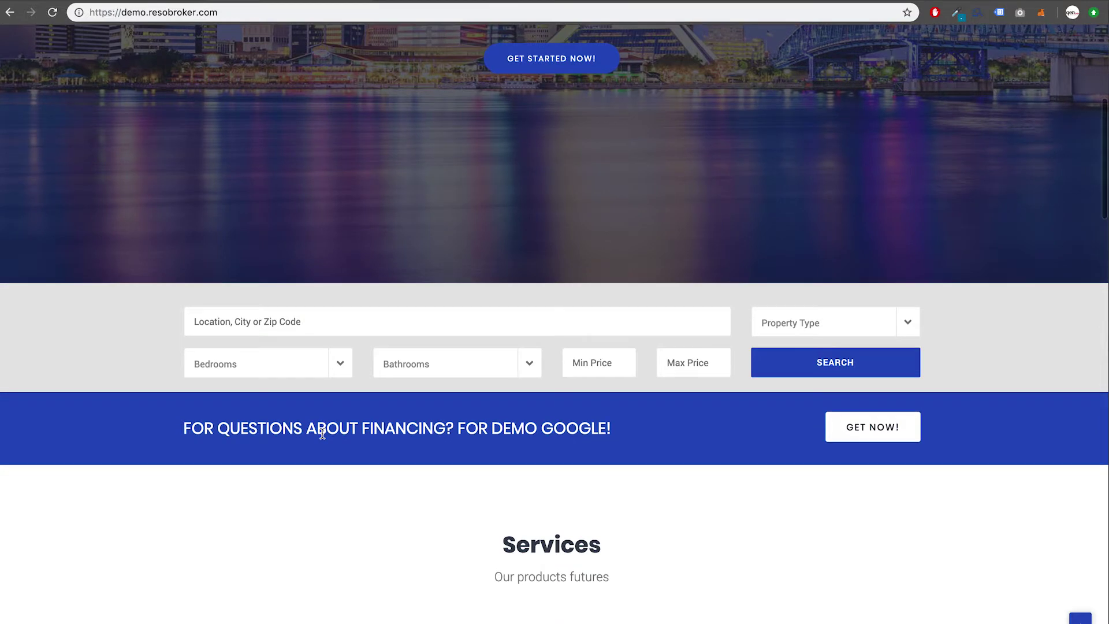
pyautogui.scroll(-5, 323, 433)
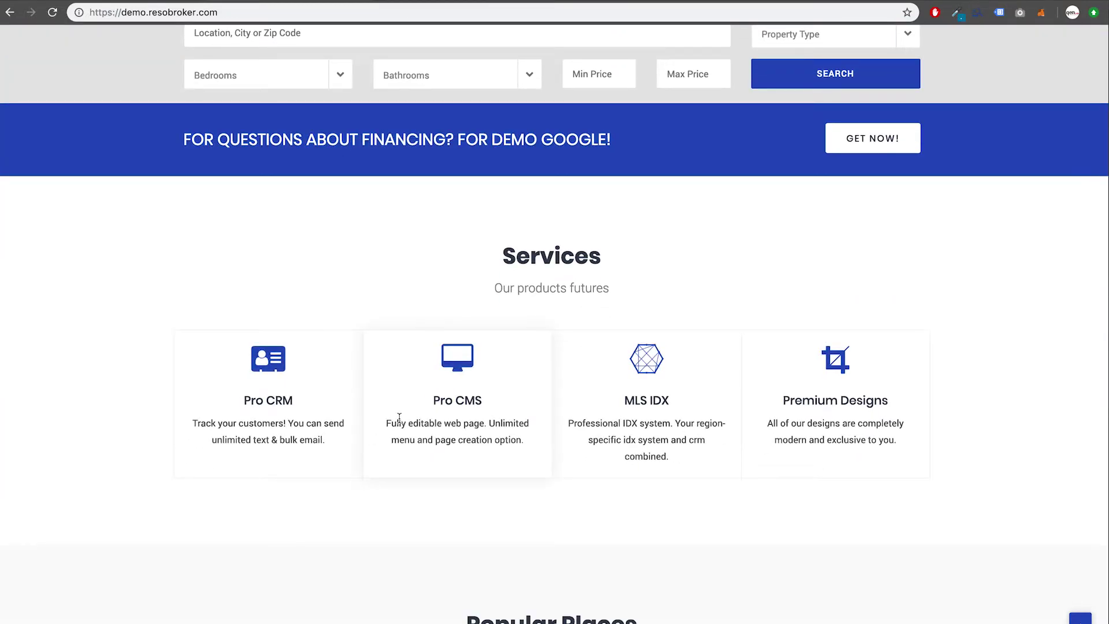
pyautogui.scroll(-4, 399, 417)
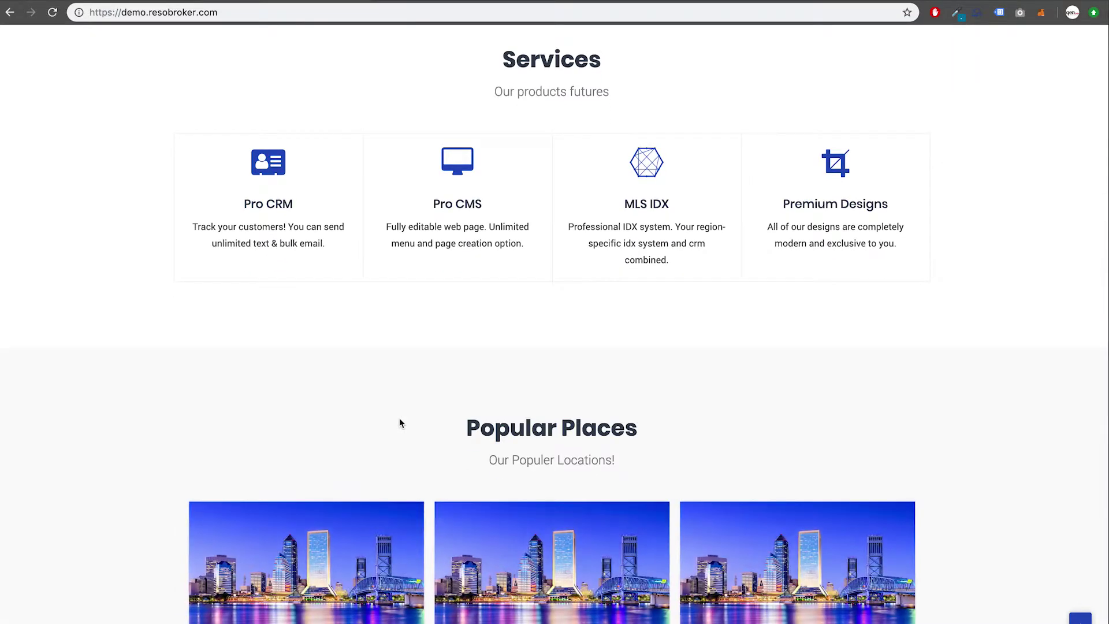
pyautogui.scroll(-4, 400, 420)
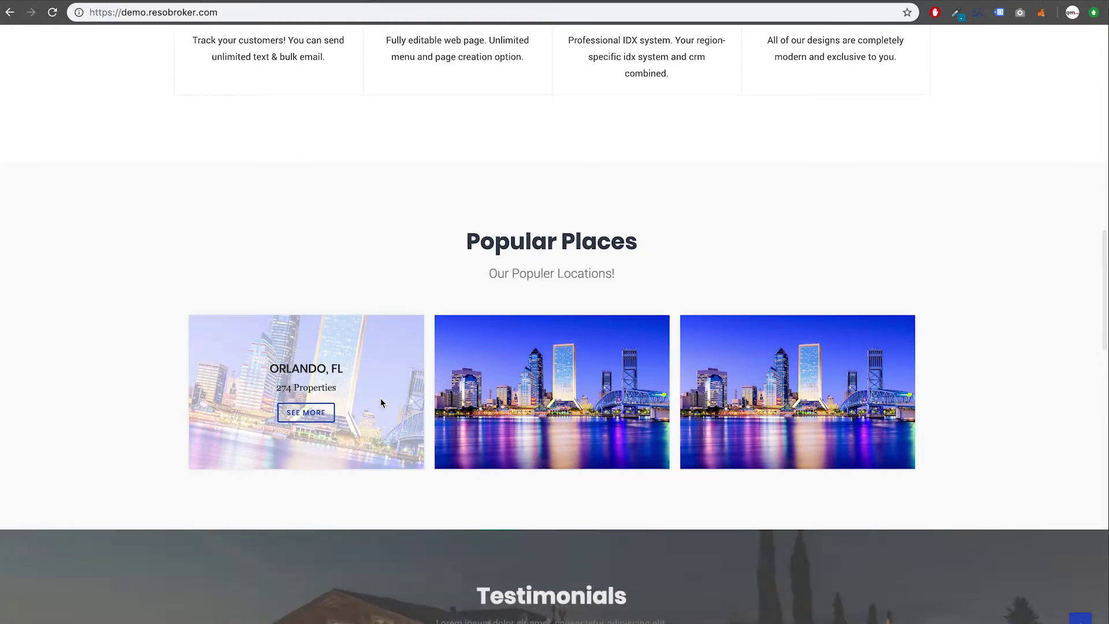
pyautogui.scroll(-13, 380, 403)
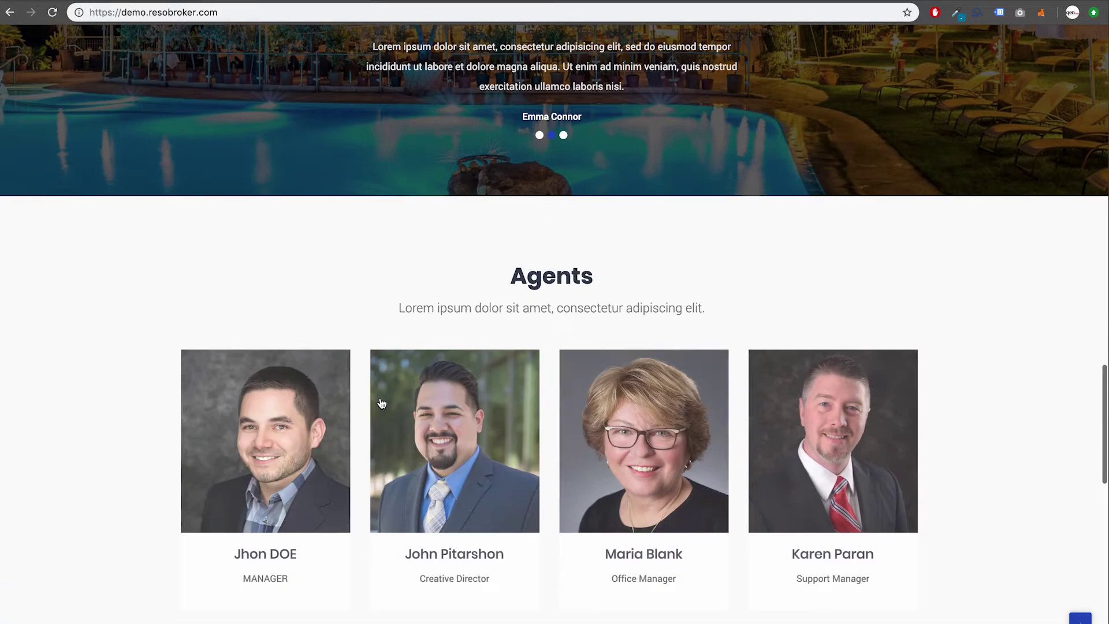
pyautogui.scroll(-12, 381, 403)
pyautogui.scroll(-3, 381, 403)
pyautogui.scroll(20, 381, 403)
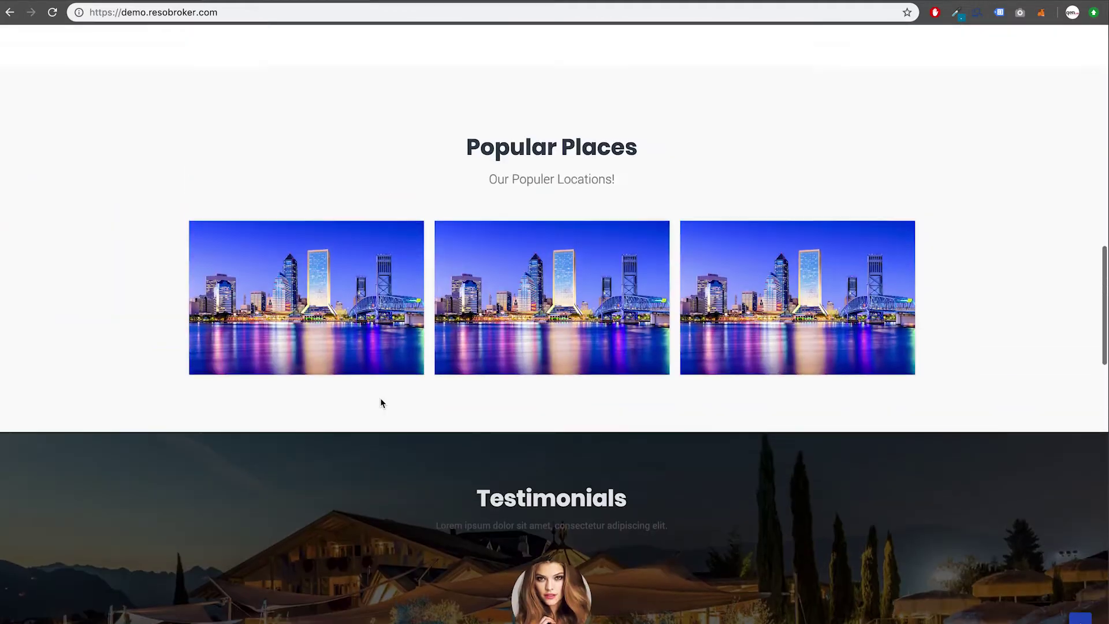
pyautogui.scroll(12, 380, 402)
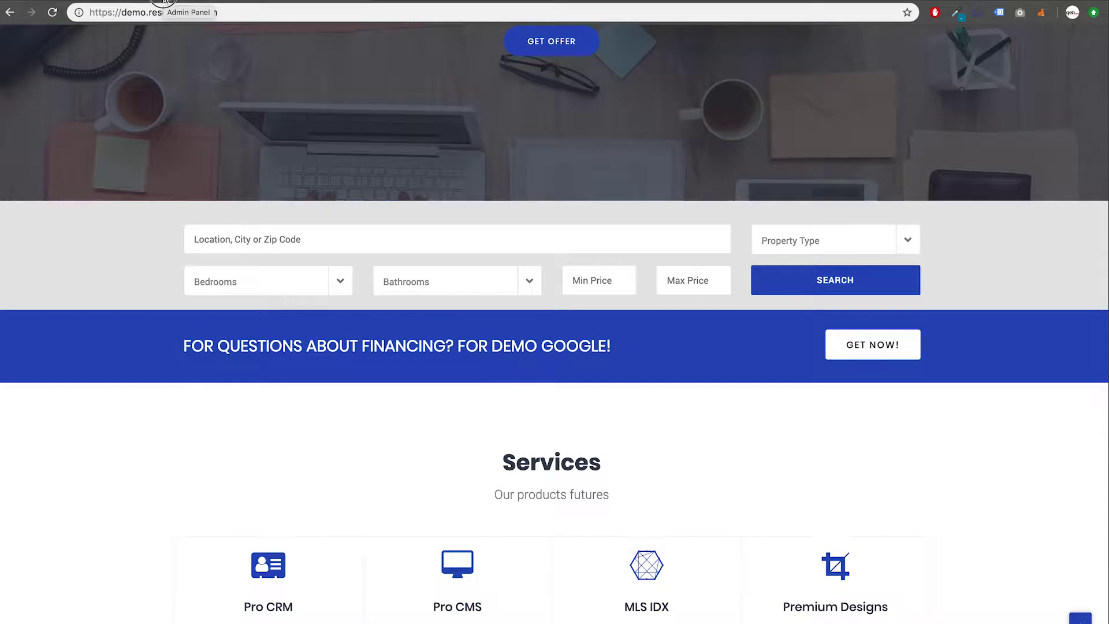
# Step: Remove Call to Action from the Homepage Modules and save the layout
pyautogui.click(164, 1)
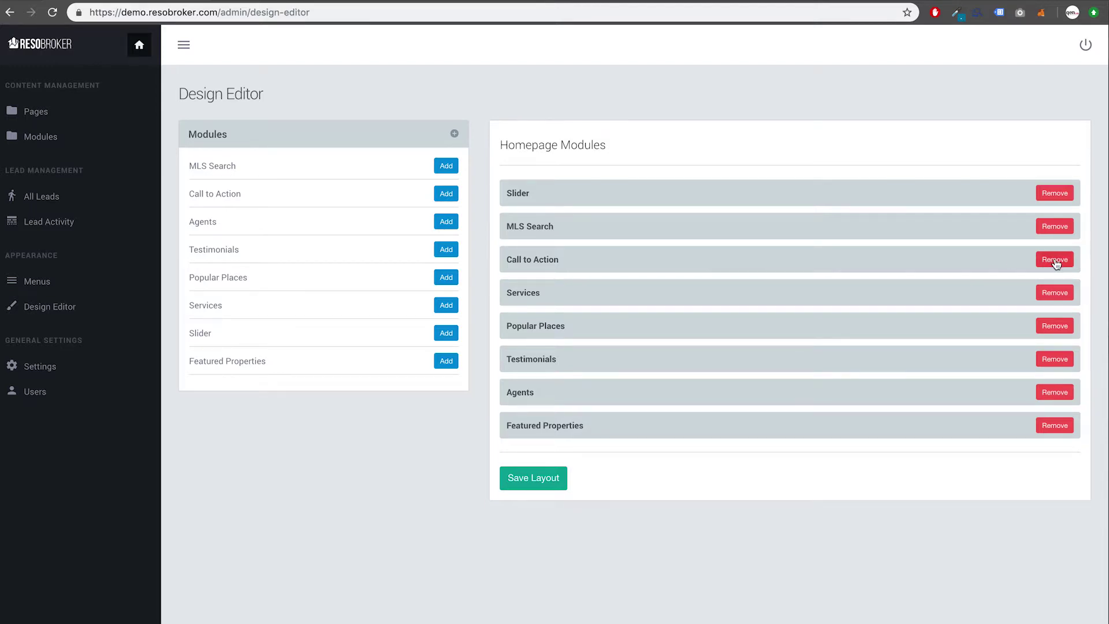
pyautogui.click(1056, 261)
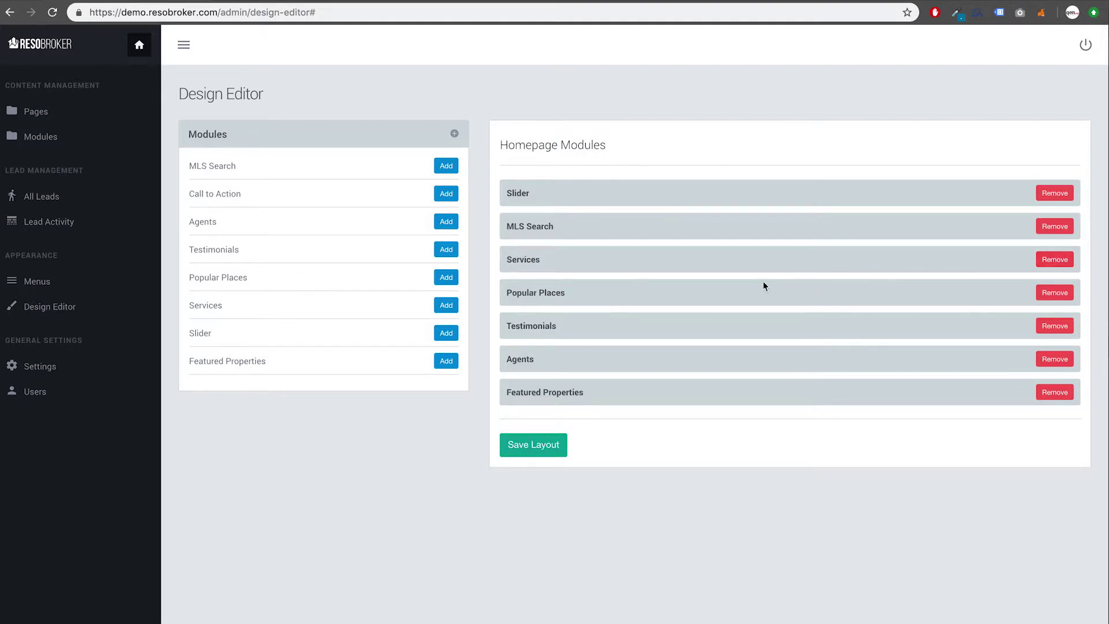
pyautogui.click(539, 450)
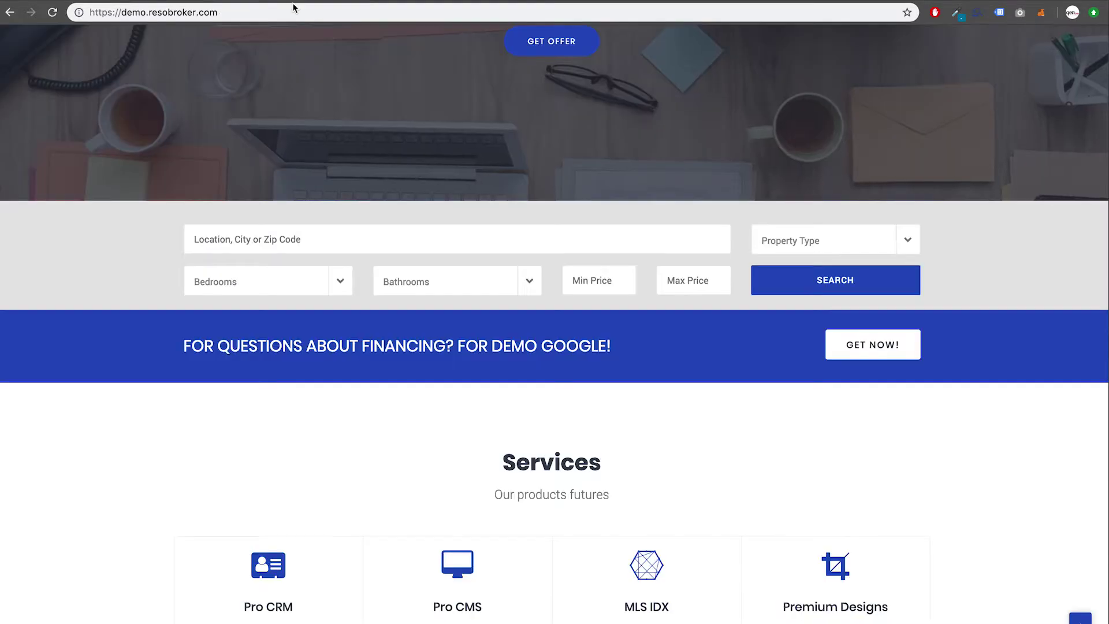
# Step: Reload the public homepage and confirm Services now sits directly after the search bar
pyautogui.click(297, 10)
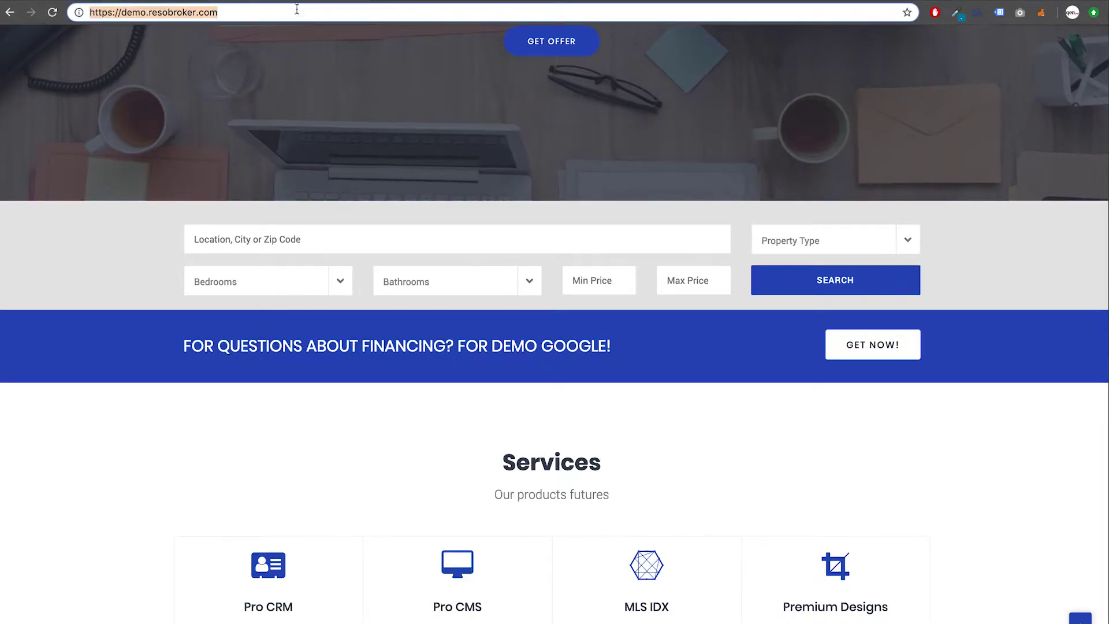
pyautogui.press('Return')
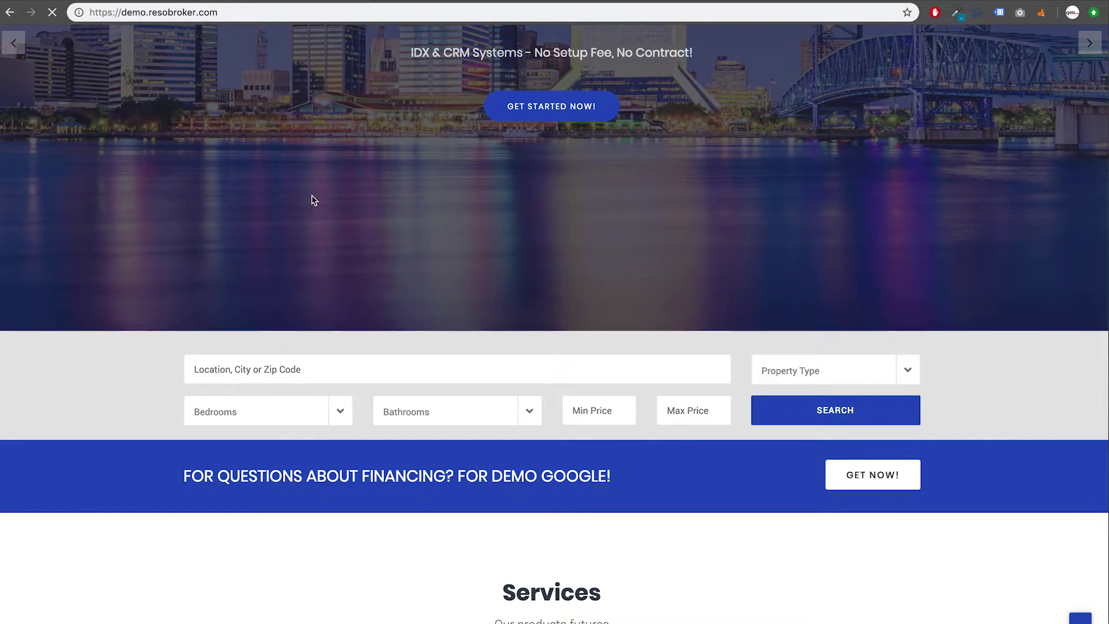
pyautogui.scroll(-1, 314, 229)
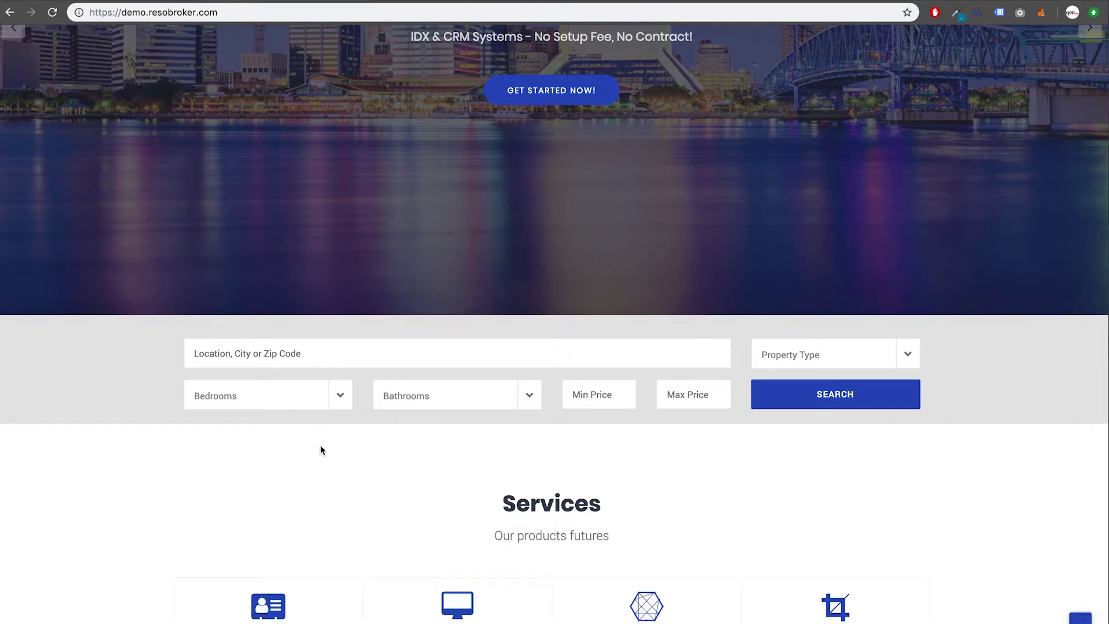
pyautogui.scroll(-2, 327, 459)
pyautogui.scroll(8, 327, 459)
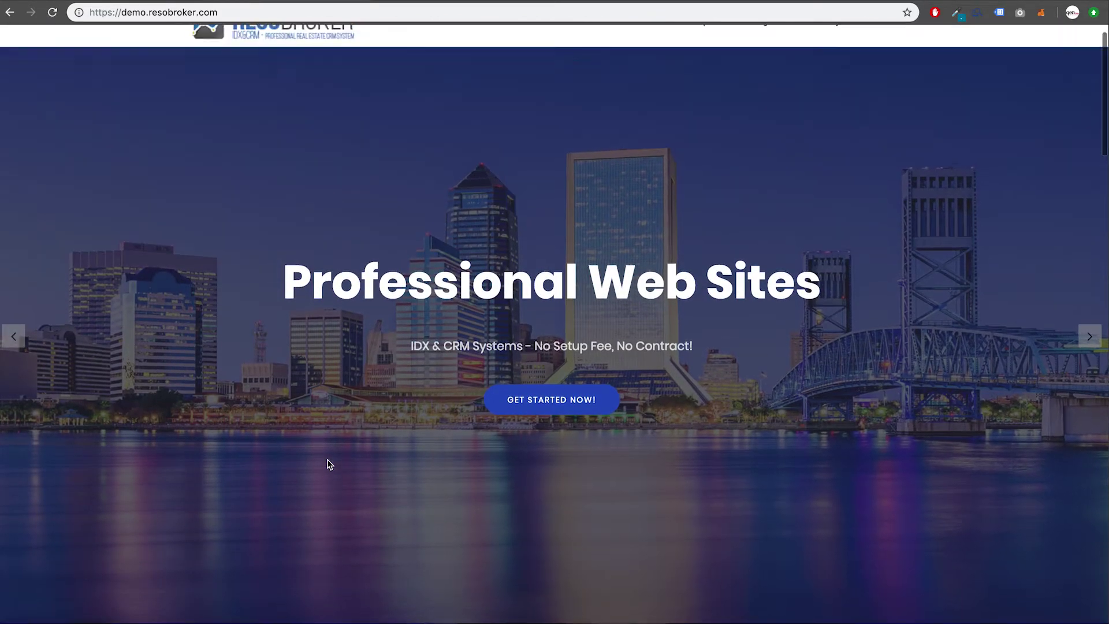
pyautogui.scroll(2, 327, 459)
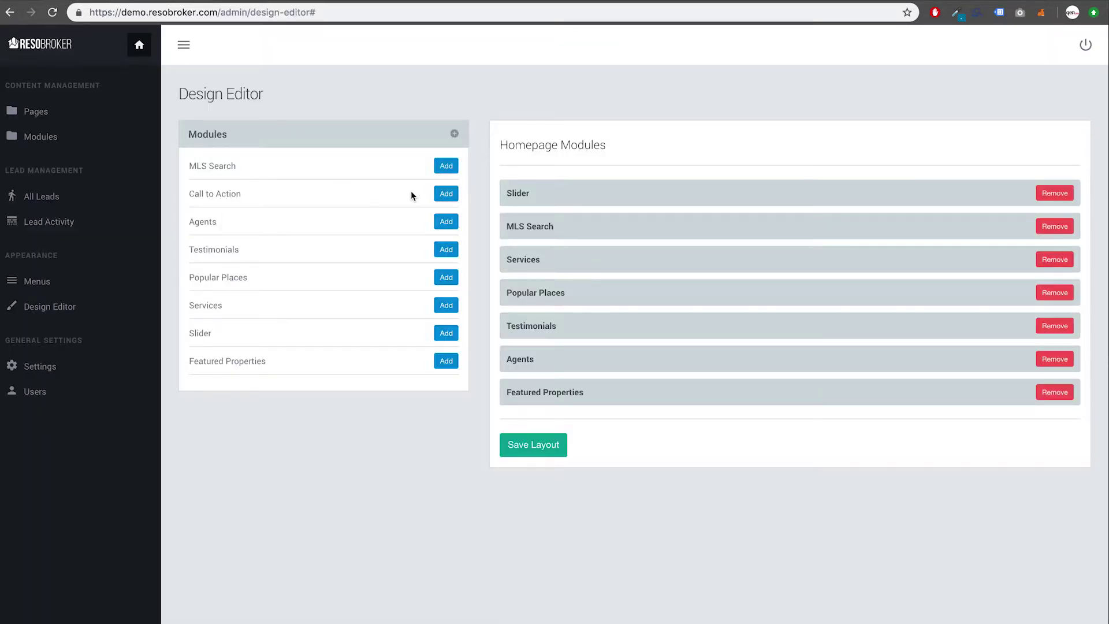
# Step: Add Call to Action back between MLS Search and Services and save the layout
pyautogui.click(443, 198)
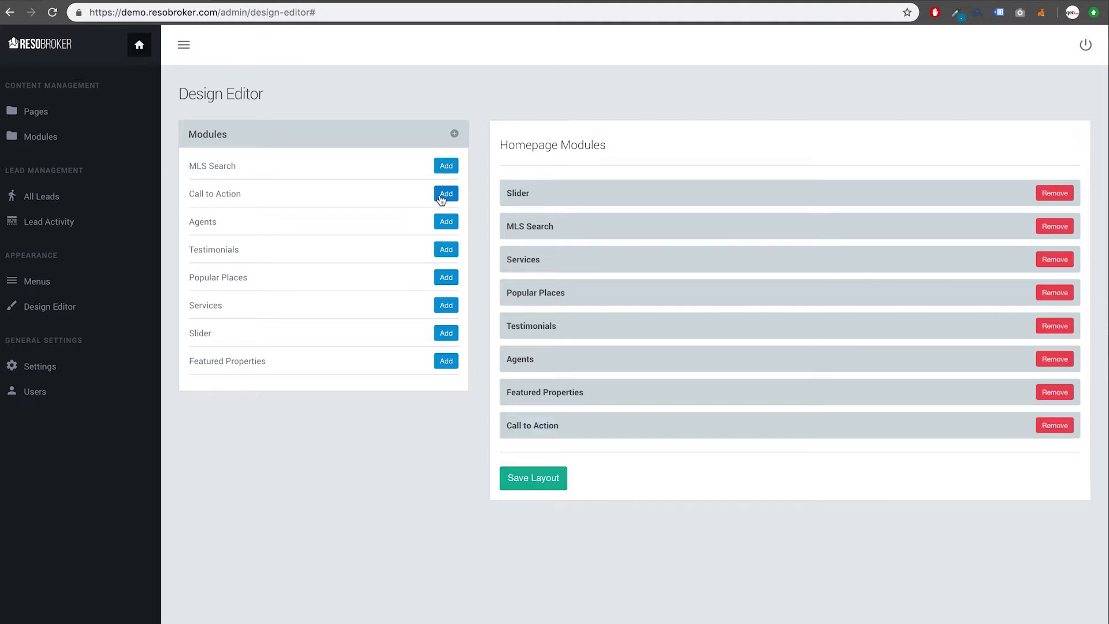
pyautogui.click(549, 432)
pyautogui.moveTo(549, 433); pyautogui.dragTo(553, 347)
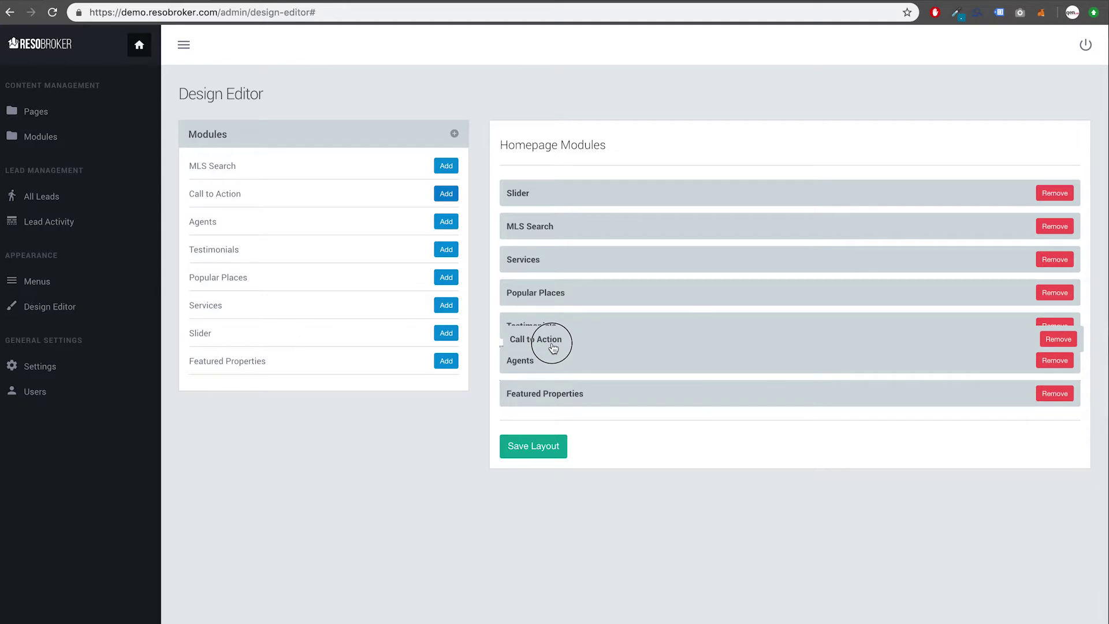
pyautogui.moveTo(553, 348); pyautogui.dragTo(539, 240)
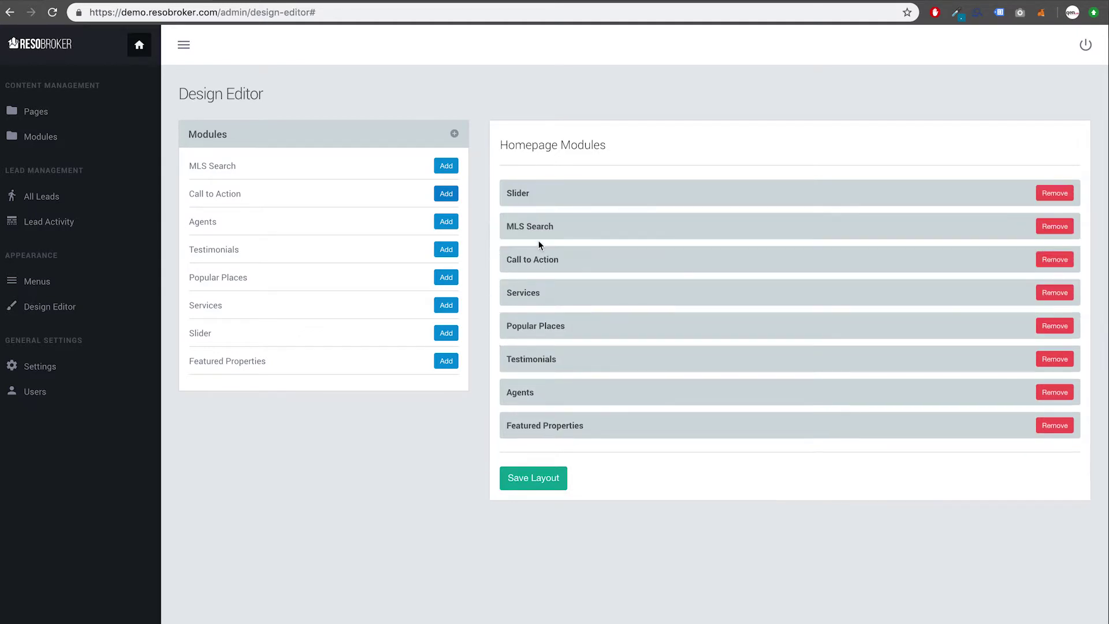
pyautogui.click(529, 479)
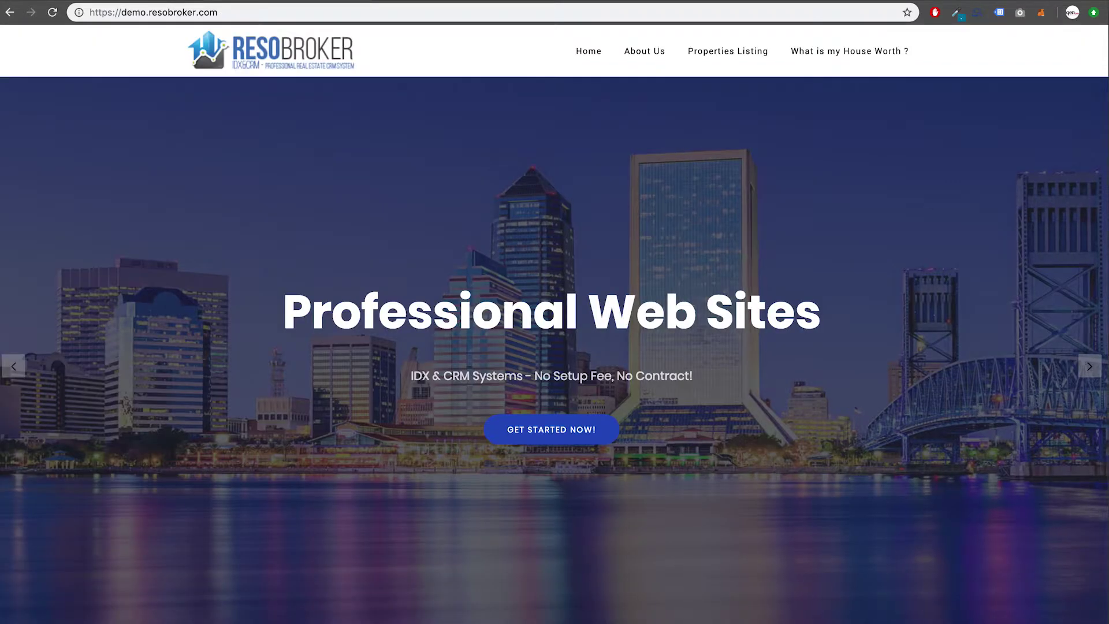
# Step: Reload the public homepage to confirm the financing banner is back beneath the search bar
pyautogui.press('super+r')
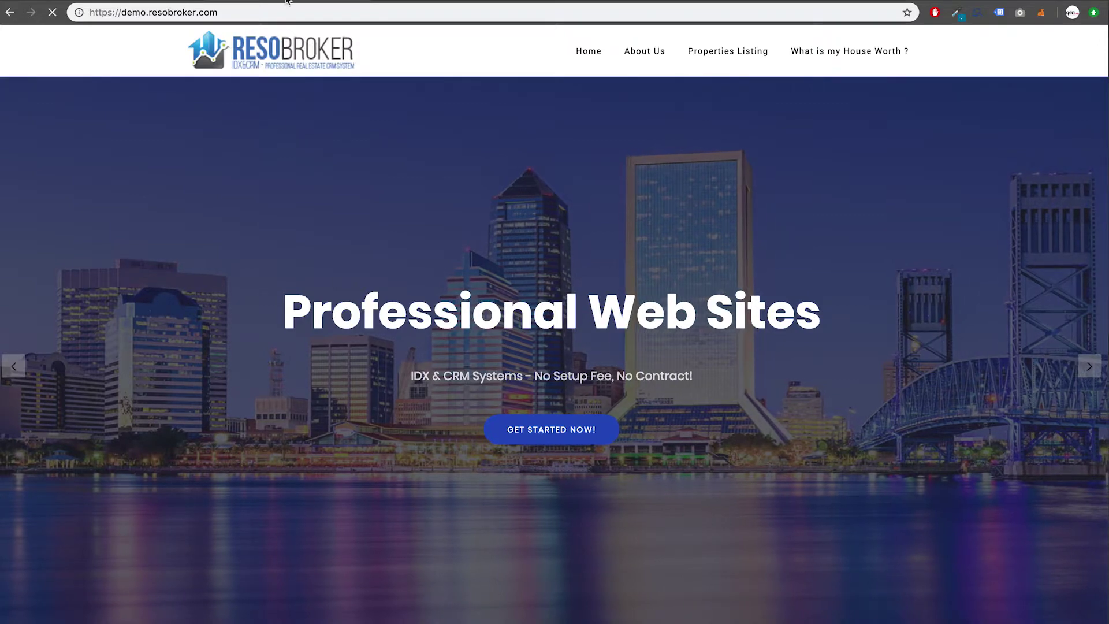
pyautogui.scroll(-6, 273, 234)
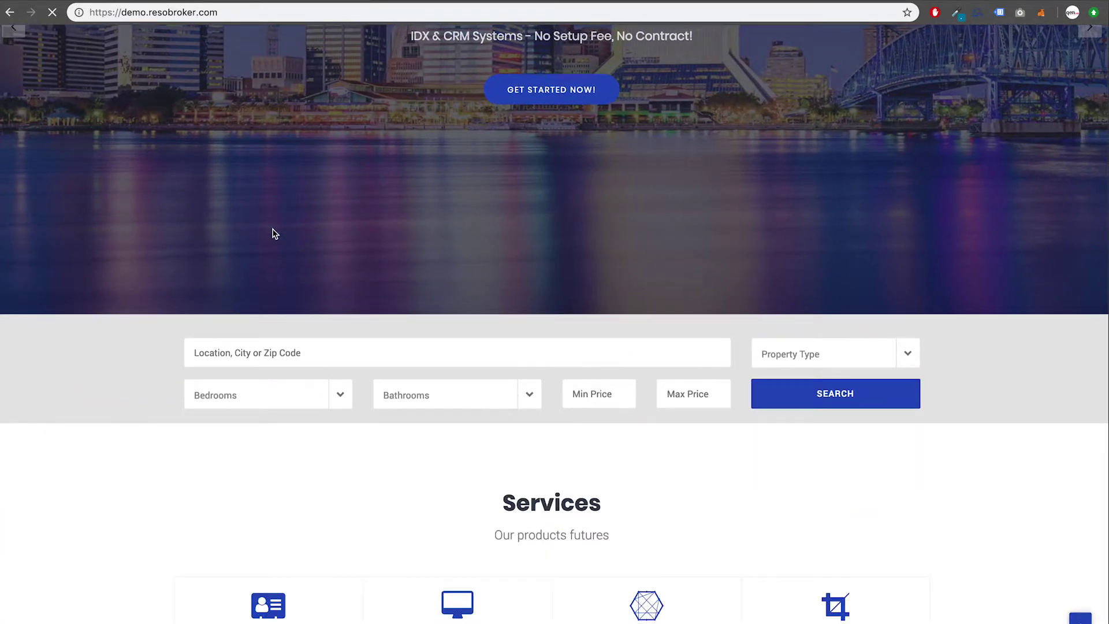
pyautogui.scroll(-1, 274, 234)
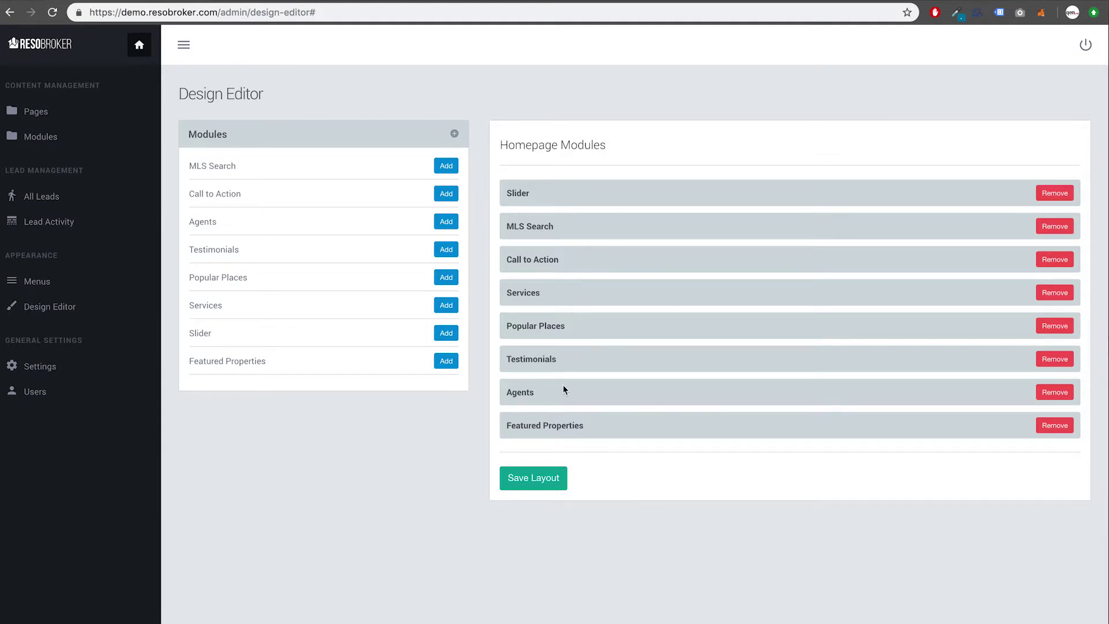
# Step: Move Featured Properties below MLS Search and Call to Action to the end, then save
pyautogui.moveTo(556, 424); pyautogui.dragTo(560, 252)
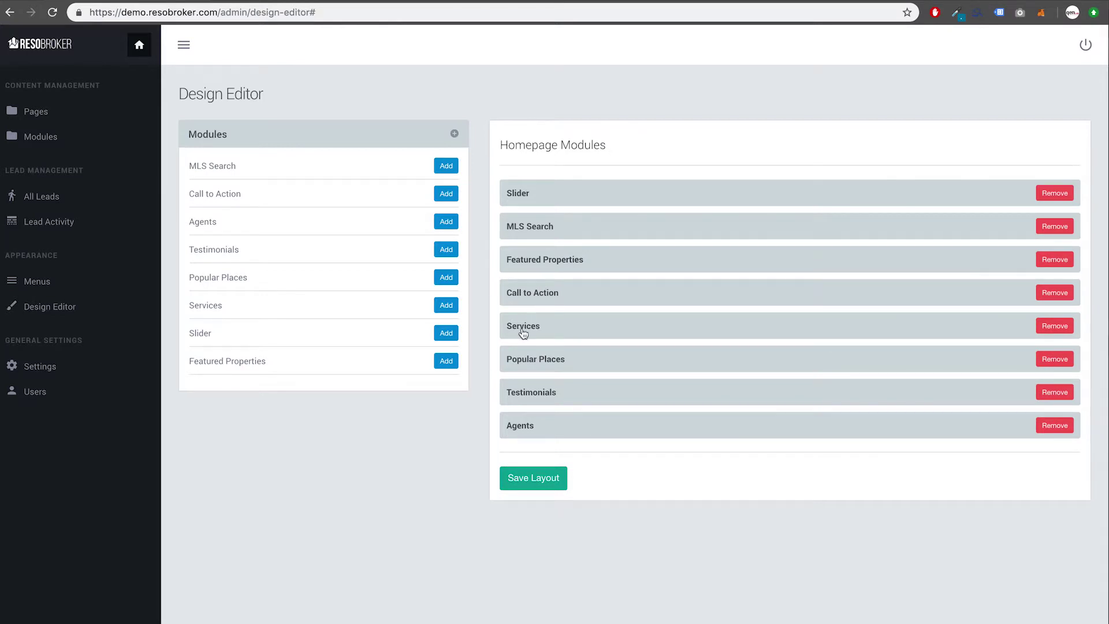
pyautogui.moveTo(532, 304); pyautogui.dragTo(534, 412)
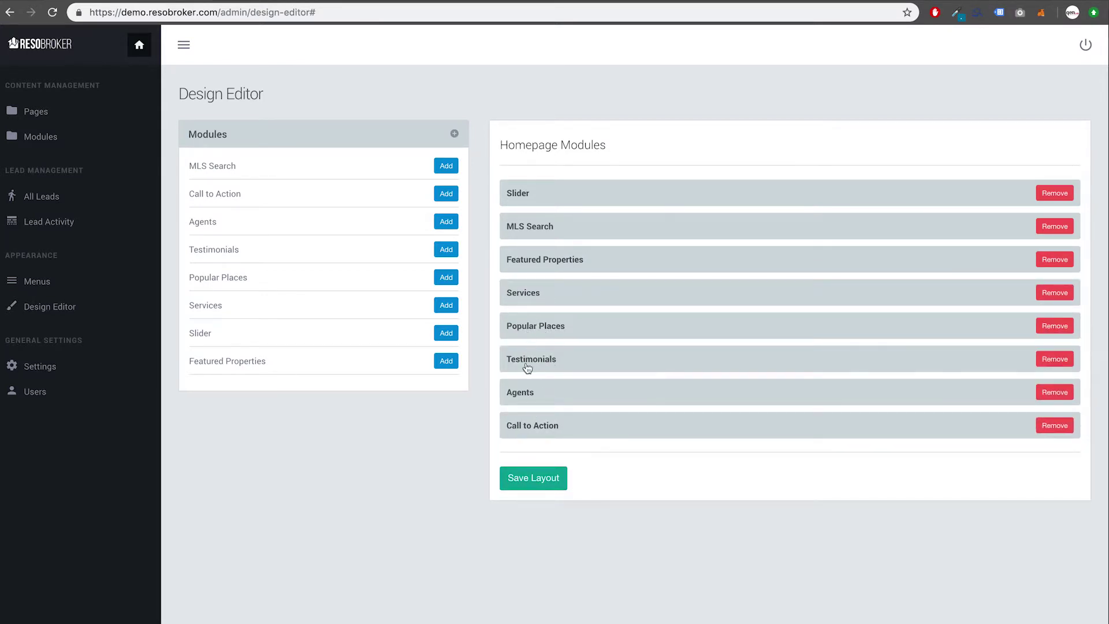
pyautogui.click(524, 471)
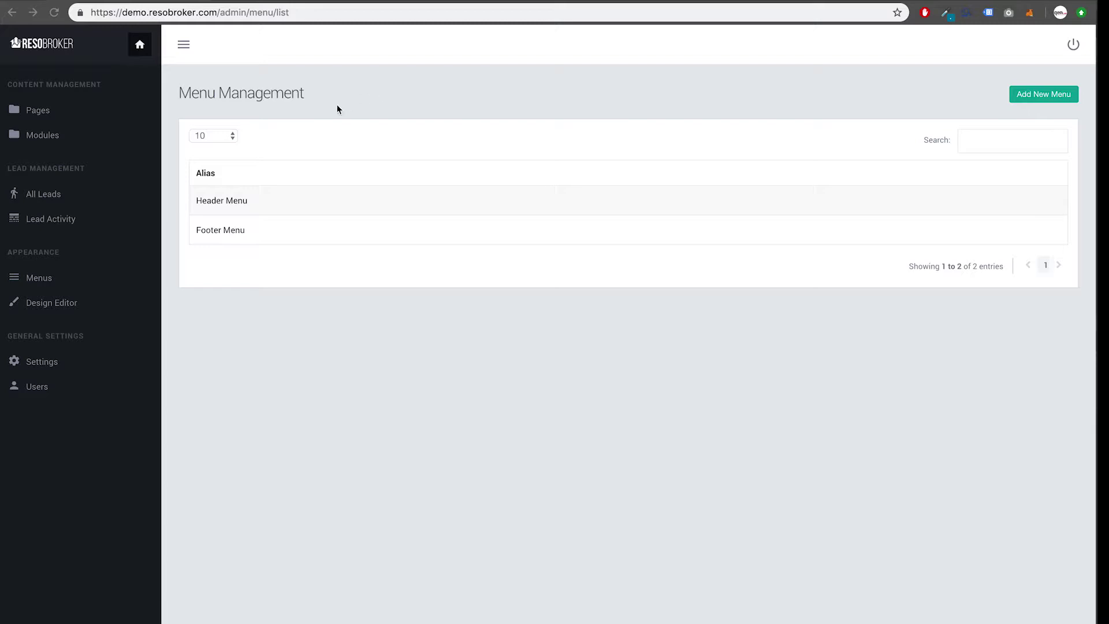
pyautogui.click(38, 280)
pyautogui.moveTo(258, 236)
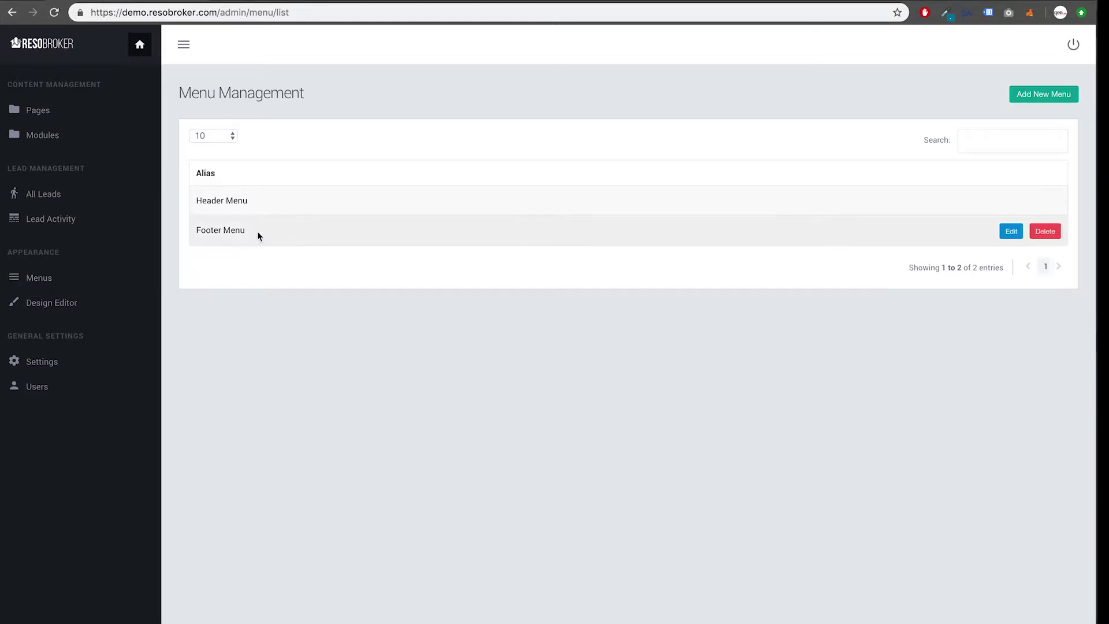
pyautogui.moveTo(420, 197)
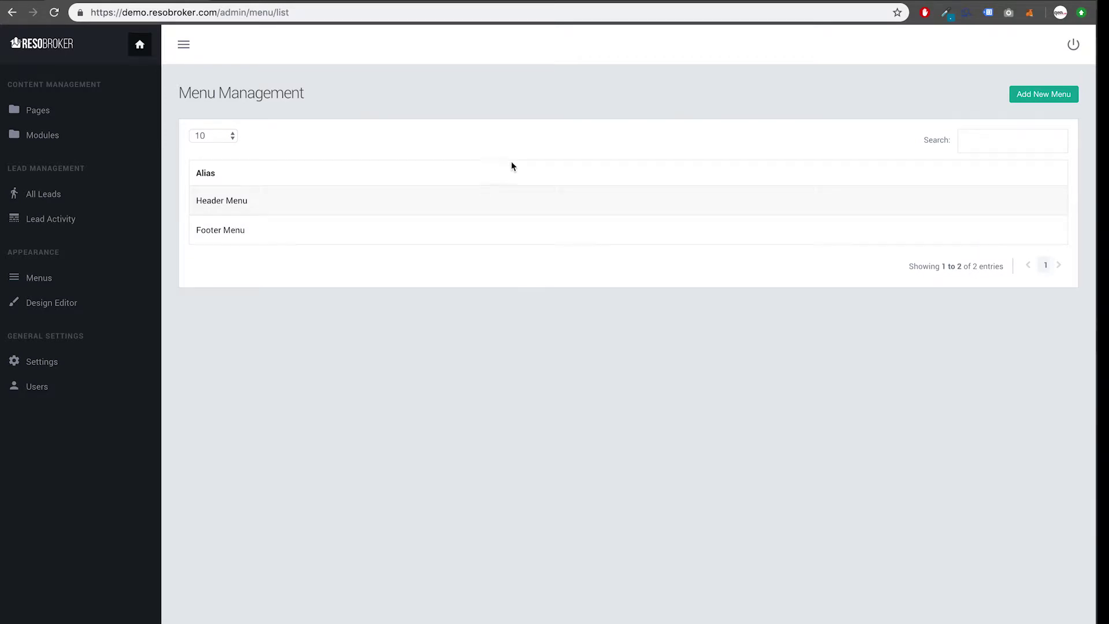
pyautogui.moveTo(708, 201)
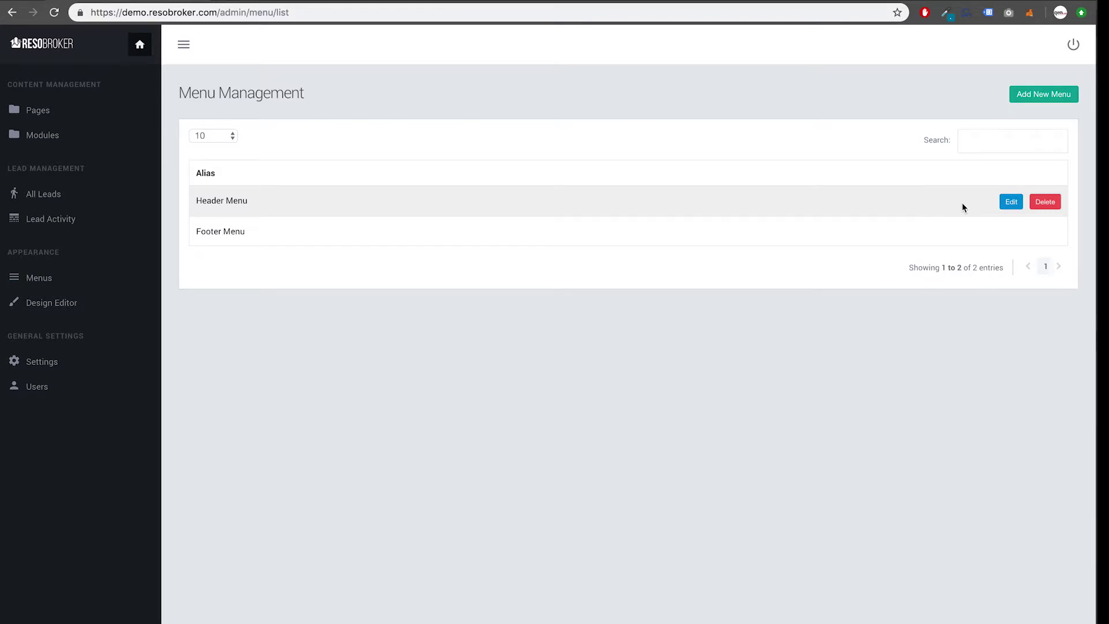
# Step: Add the Privacy Policy page to the Header Menu as its fifth item and save
pyautogui.moveTo(929, 224)
pyautogui.click(1006, 202)
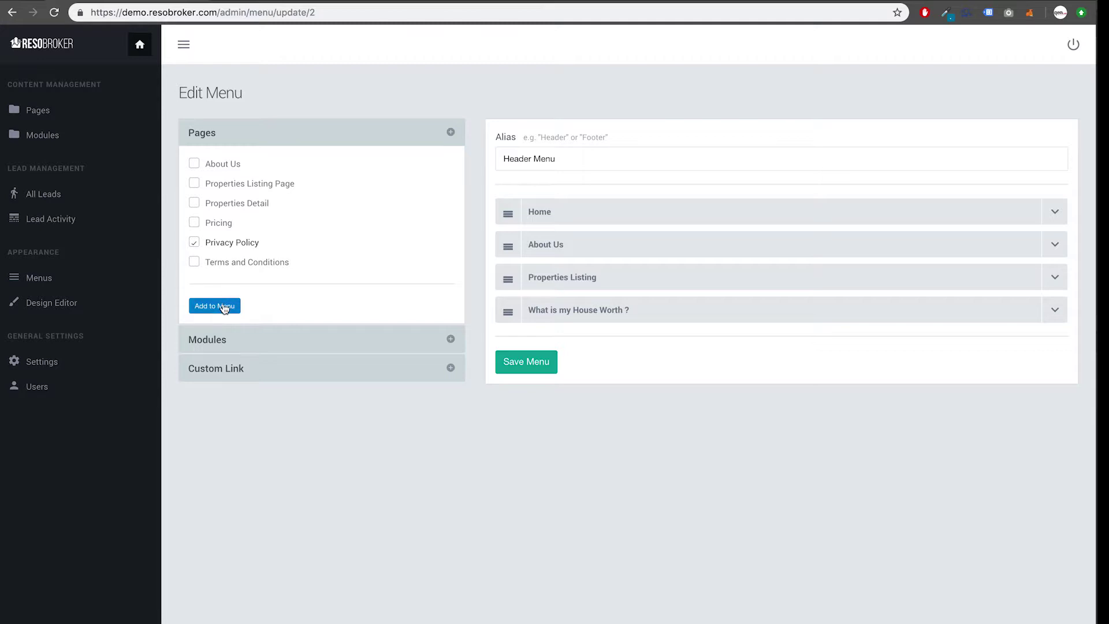
pyautogui.doubleClick(190, 243)
pyautogui.click(216, 306)
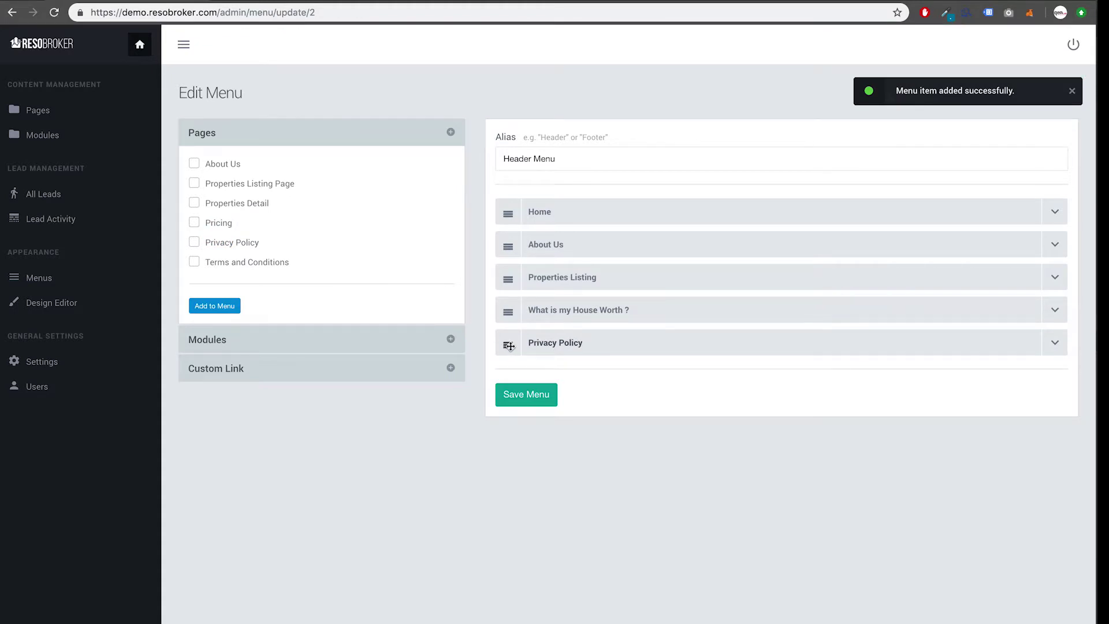
pyautogui.click(526, 402)
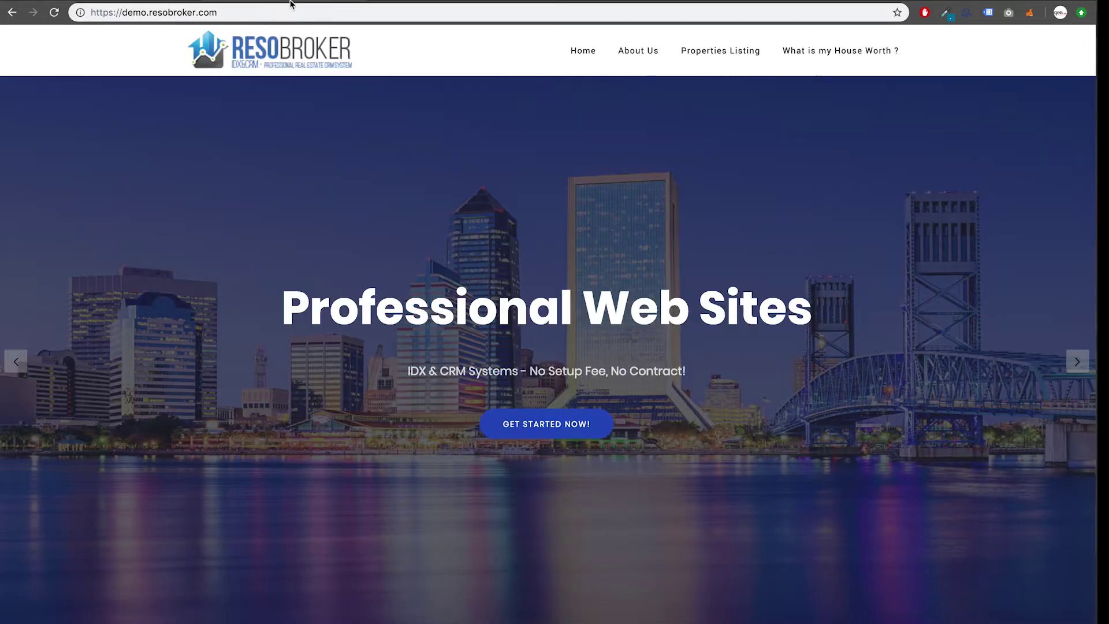
# Step: Reload the public homepage, then drag Privacy Policy up under About Us in the Header Menu
pyautogui.click(307, 11)
pyautogui.click(310, 13)
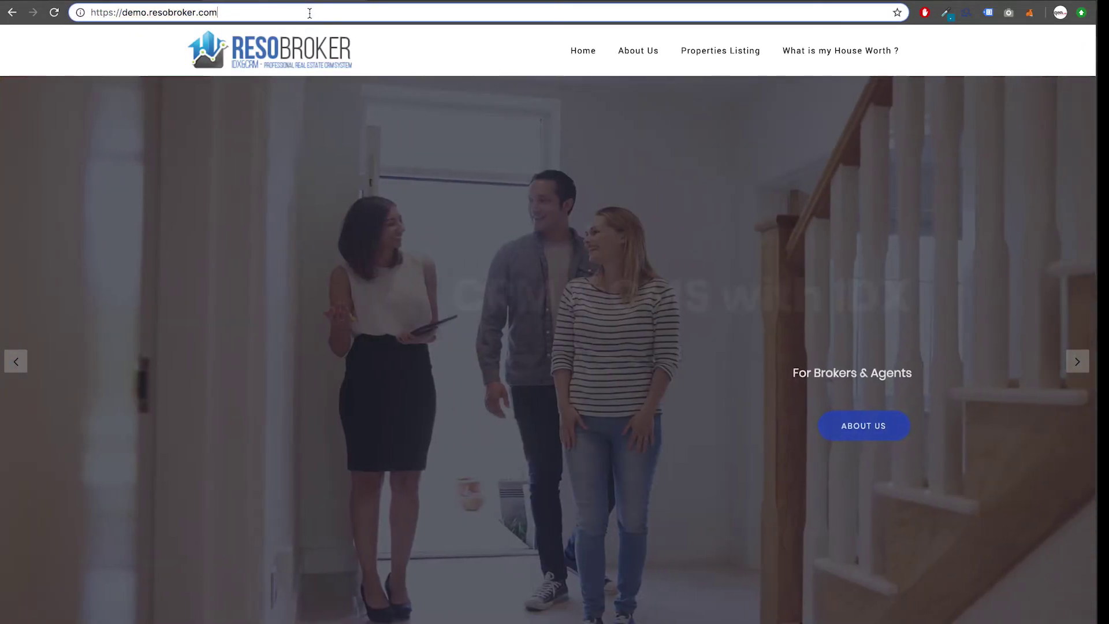
pyautogui.press('Return')
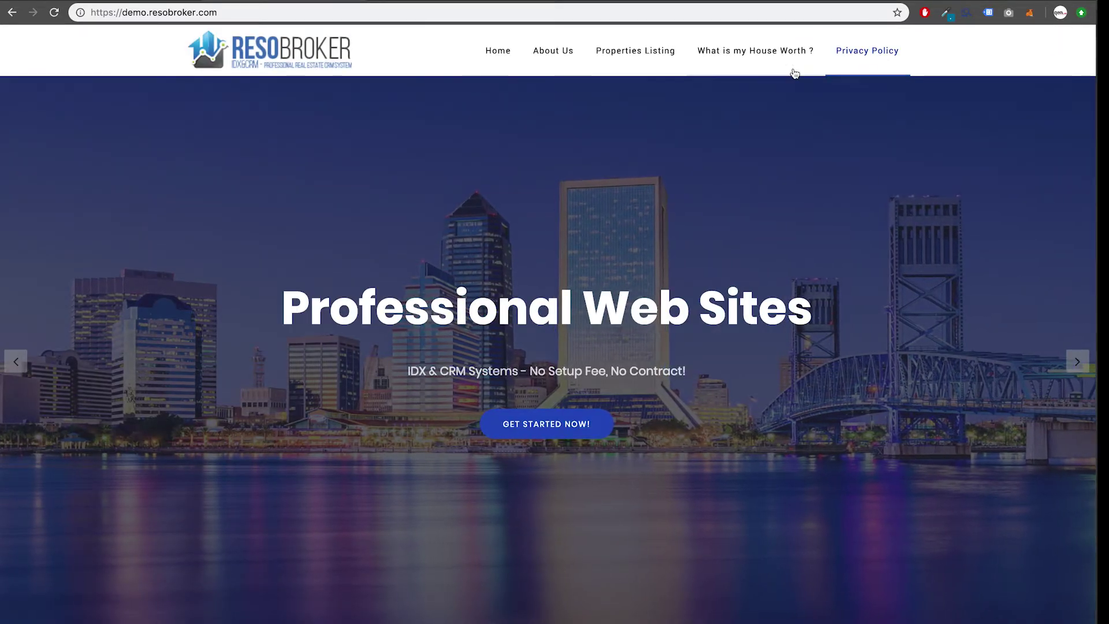
pyautogui.click(144, 0)
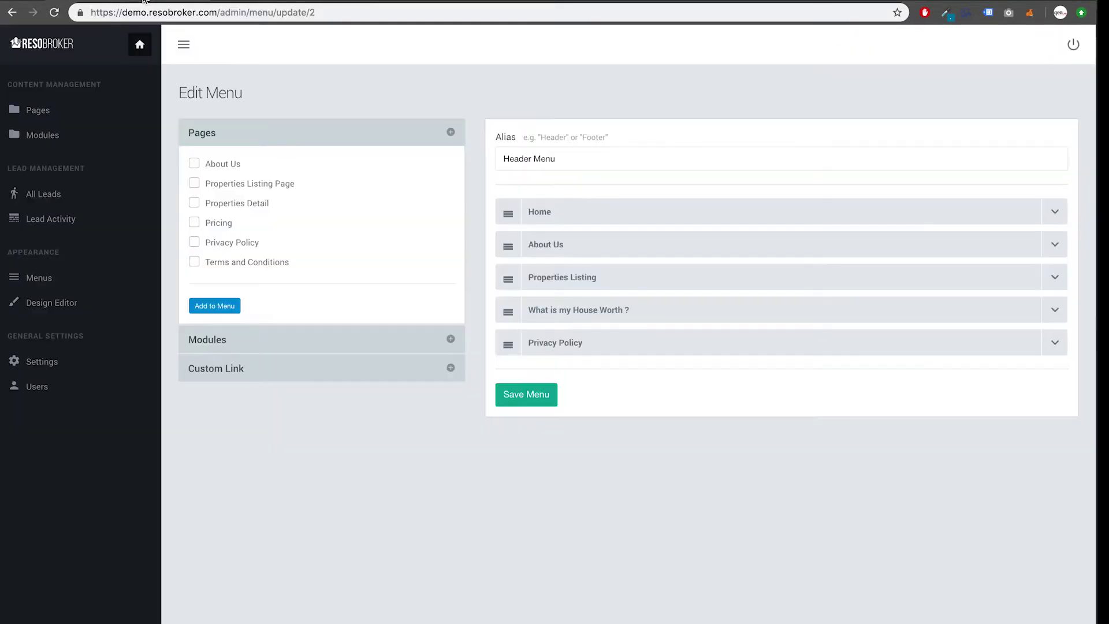
pyautogui.moveTo(508, 344); pyautogui.dragTo(543, 282)
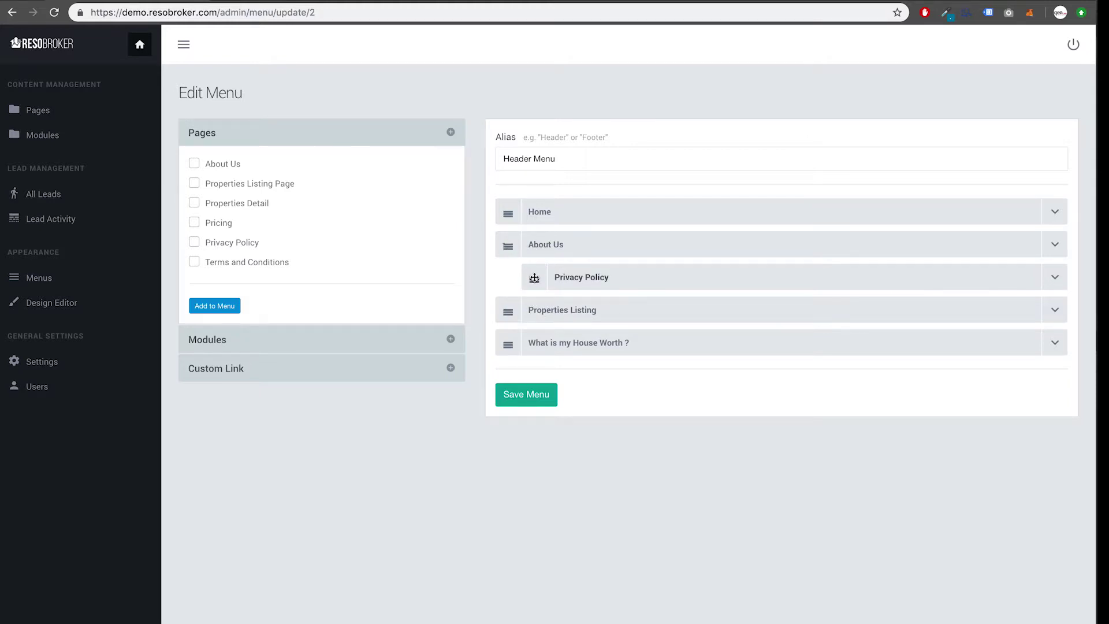
# Step: Indent Privacy Policy under About Us, save, and check the About Us dropdown on the live site
pyautogui.moveTo(534, 279)
pyautogui.mouseDown()
pyautogui.moveTo(527, 314)
pyautogui.moveTo(526, 265)
pyautogui.moveTo(564, 276)
pyautogui.moveTo(506, 277)
pyautogui.moveTo(553, 279)
pyautogui.mouseUp()
pyautogui.click(530, 397)
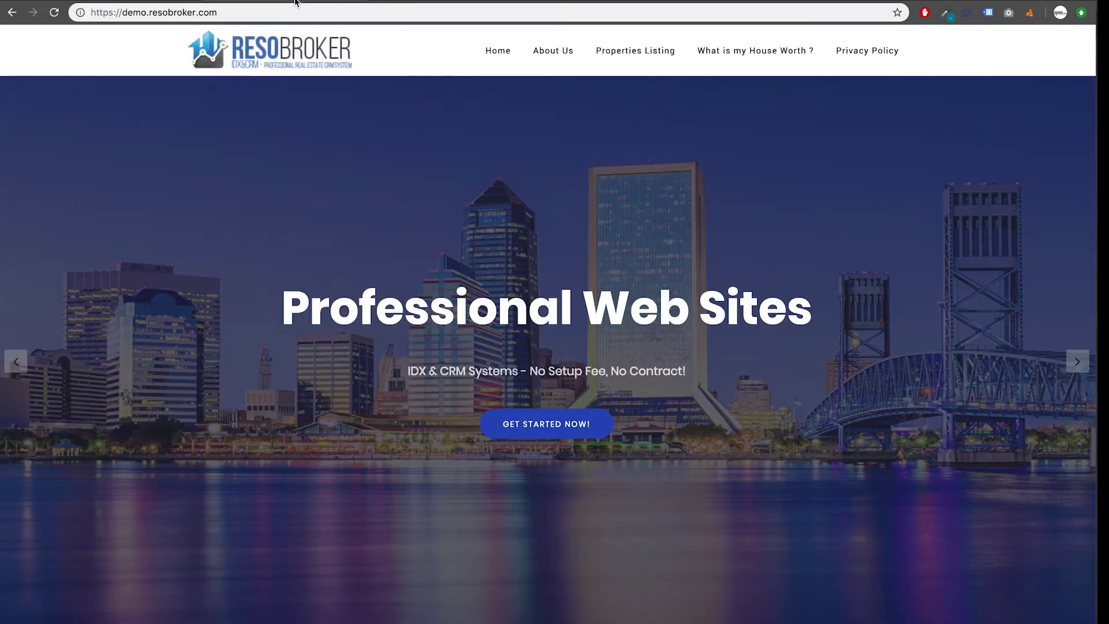
pyautogui.click(306, 13)
pyautogui.click(307, 13)
pyautogui.press('Return')
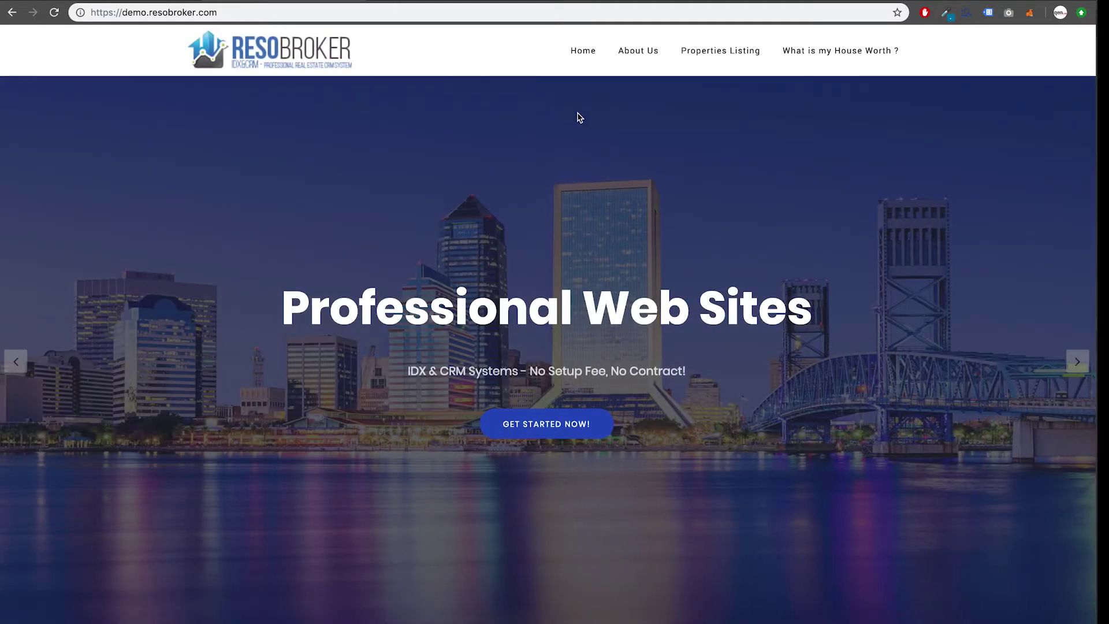
pyautogui.moveTo(638, 54)
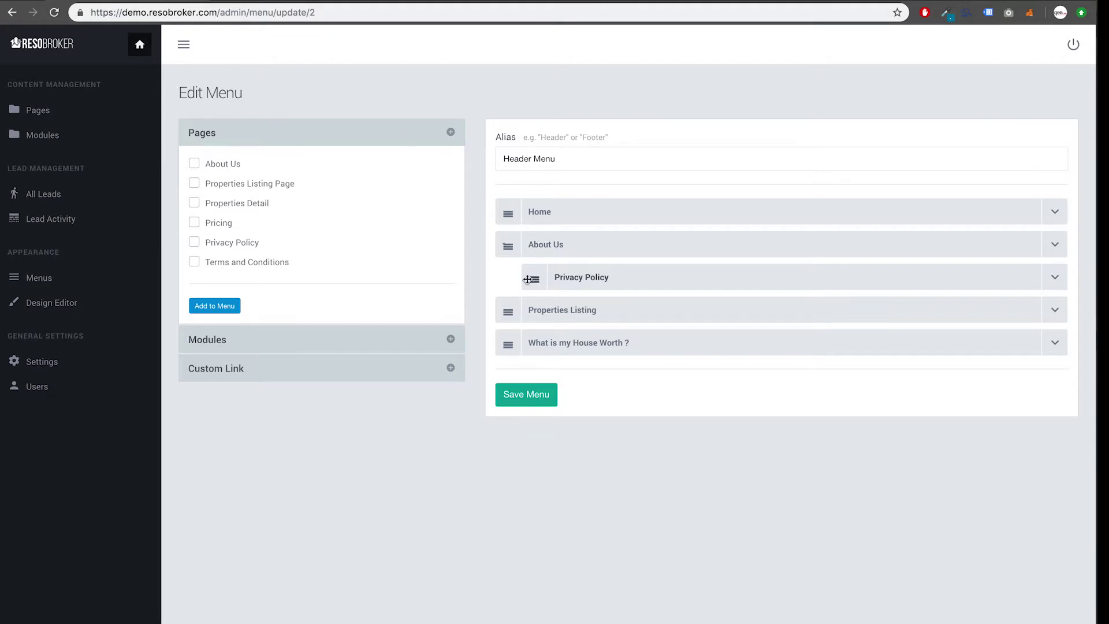
# Step: Move Privacy Policy to the end as a top-level item labelled 'Privacy' and save
pyautogui.moveTo(524, 280); pyautogui.dragTo(502, 356)
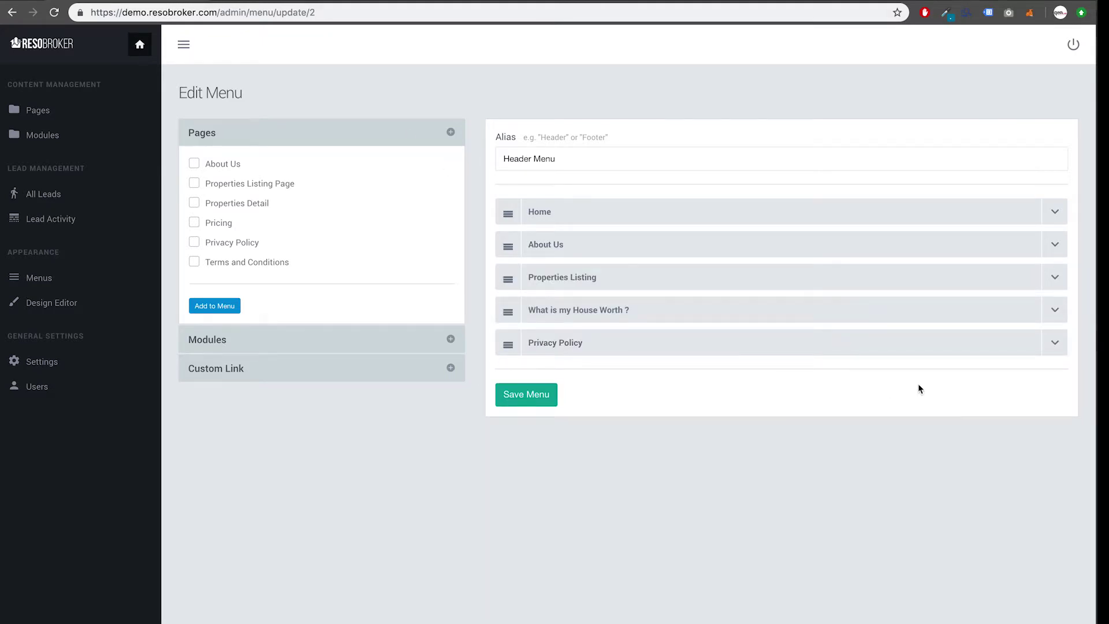
pyautogui.click(1054, 346)
pyautogui.click(598, 404)
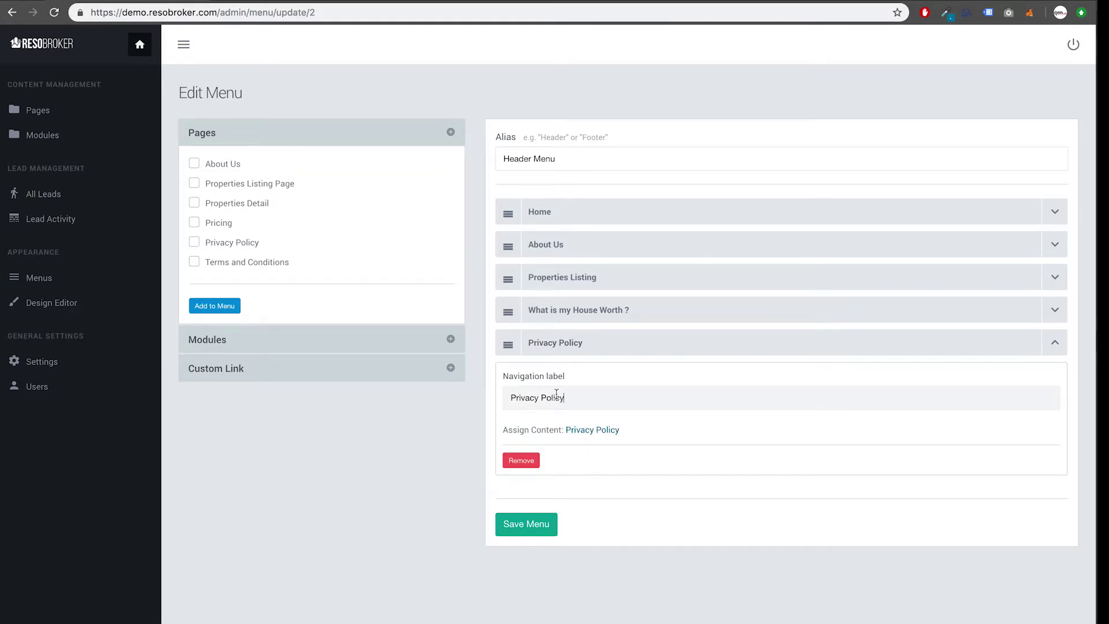
pyautogui.press('BackSpace')
pyautogui.press('BackSpace')
pyautogui.press('BackSpace')
pyautogui.click(526, 533)
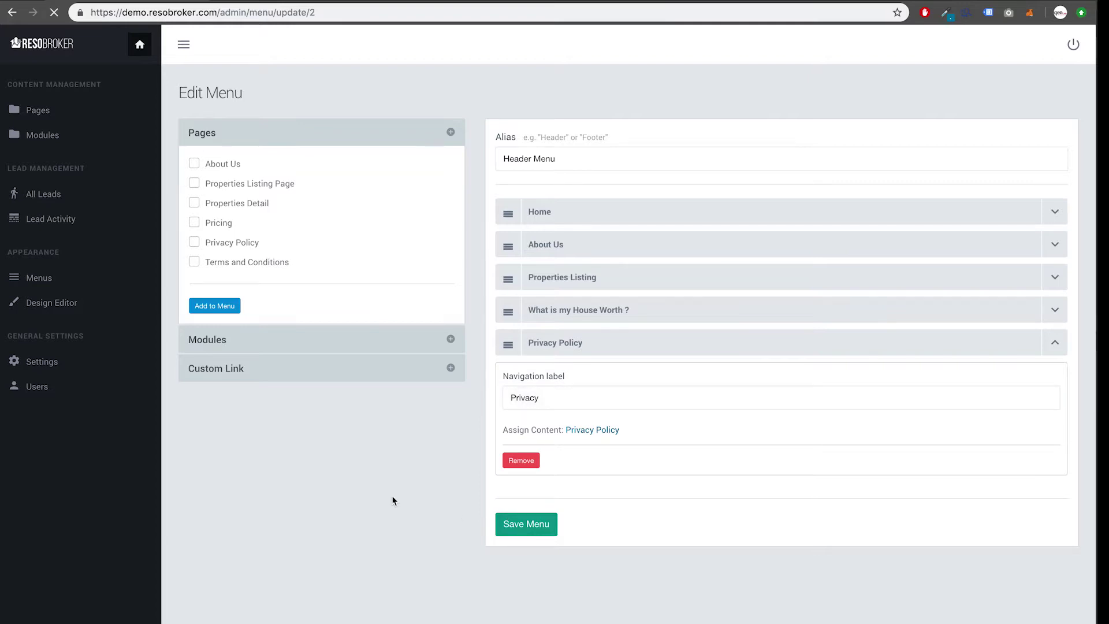
pyautogui.click(288, 2)
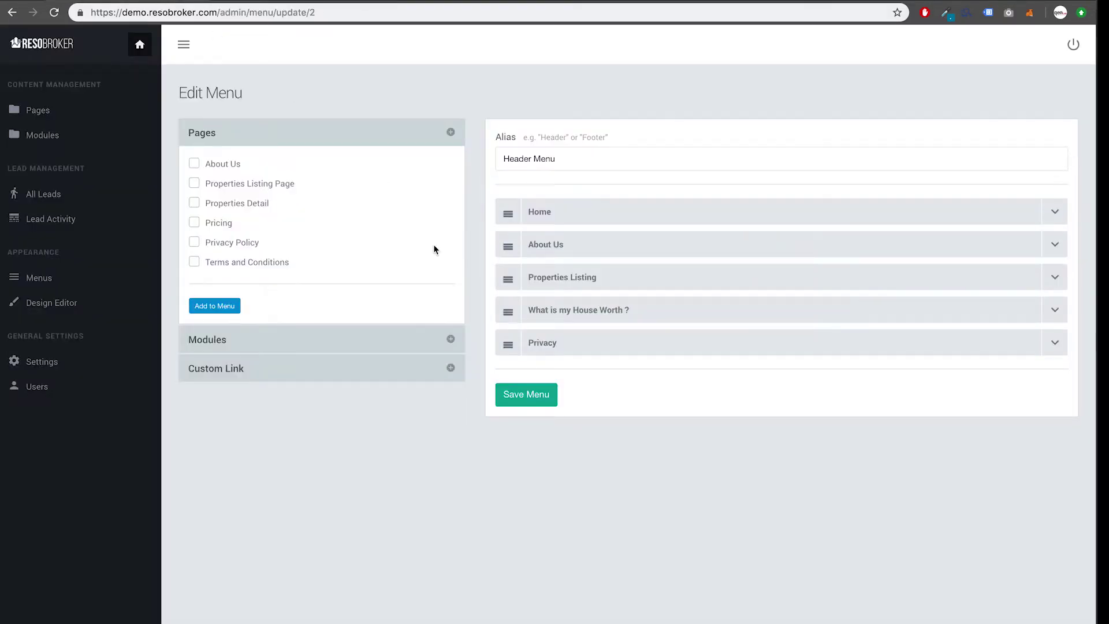
# Step: Remove the Privacy item from the Header Menu and save
pyautogui.click(1048, 348)
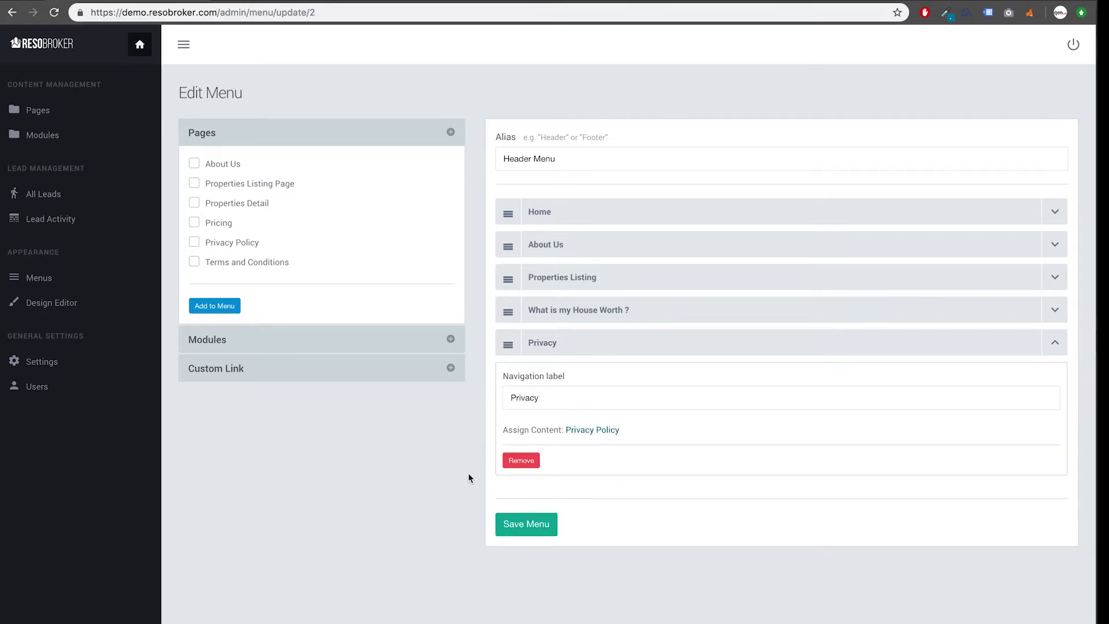
pyautogui.click(522, 461)
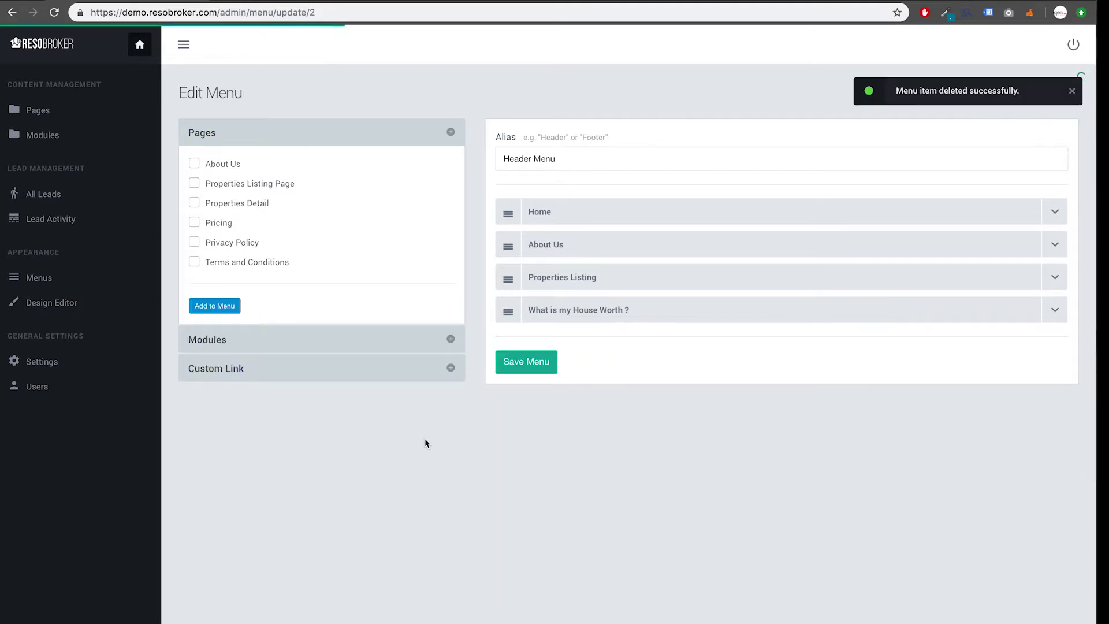
pyautogui.click(537, 364)
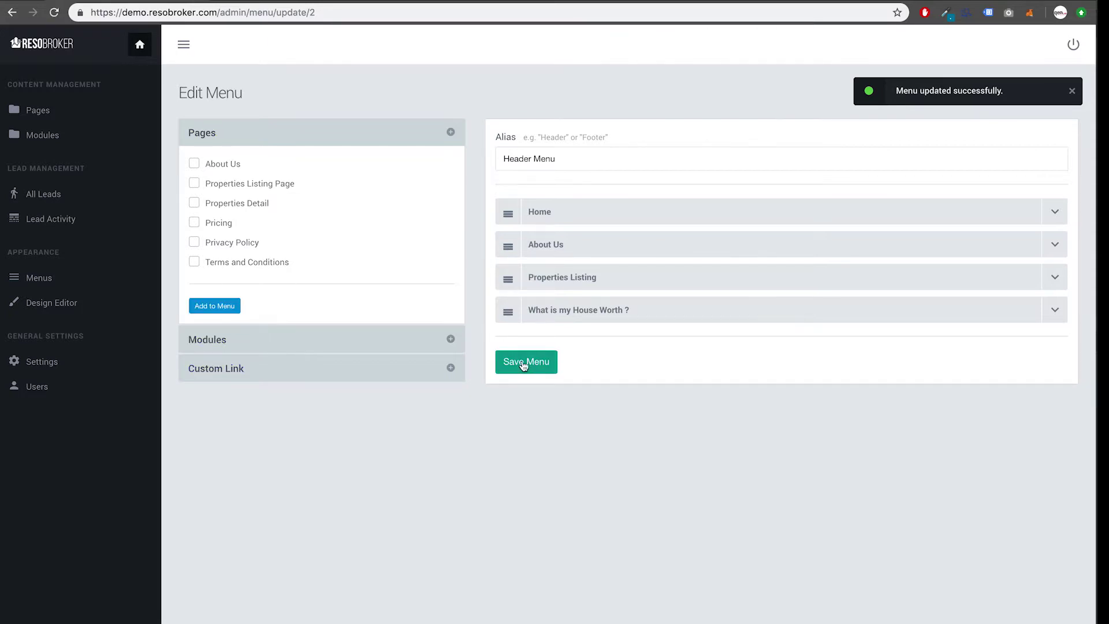
pyautogui.click(451, 368)
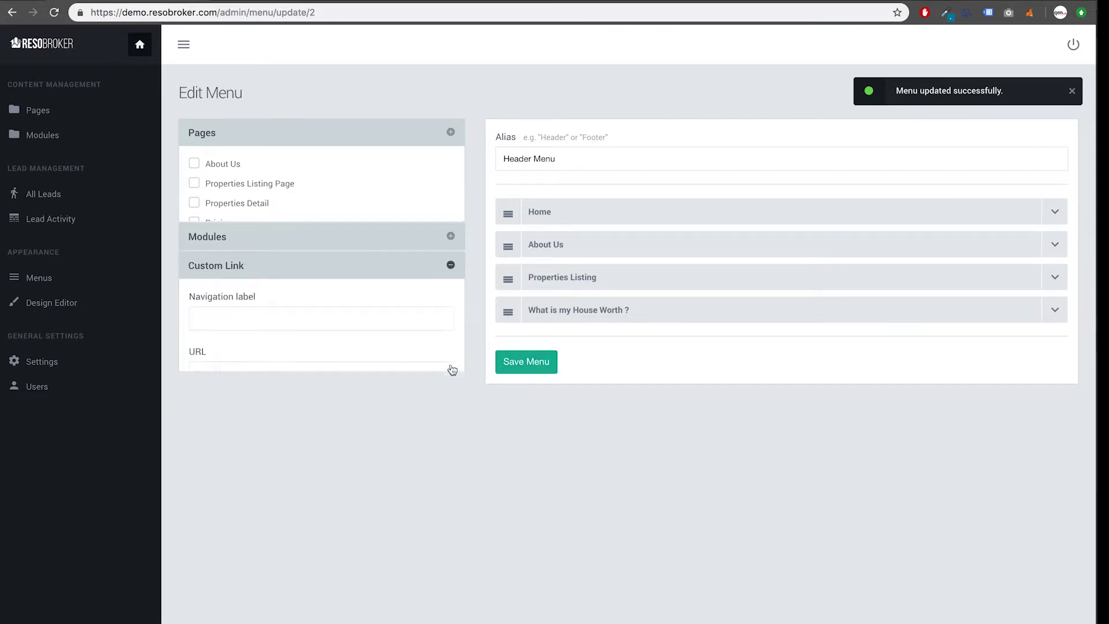
pyautogui.click(299, 242)
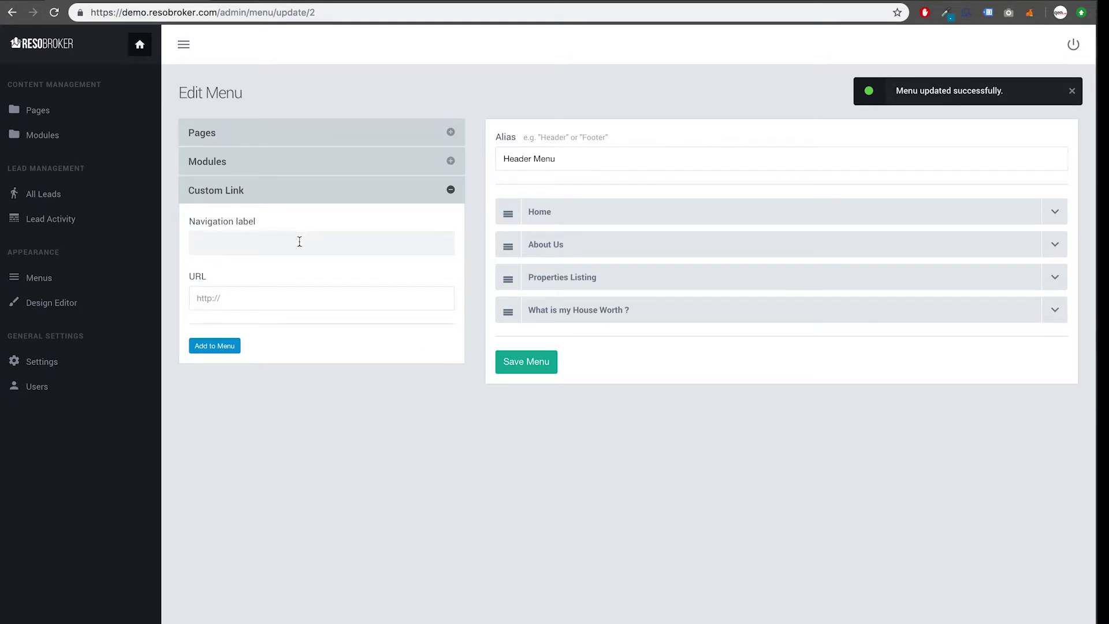
pyautogui.write('CUSTOM LINK')
pyautogui.click(238, 297)
pyautogui.write('https')
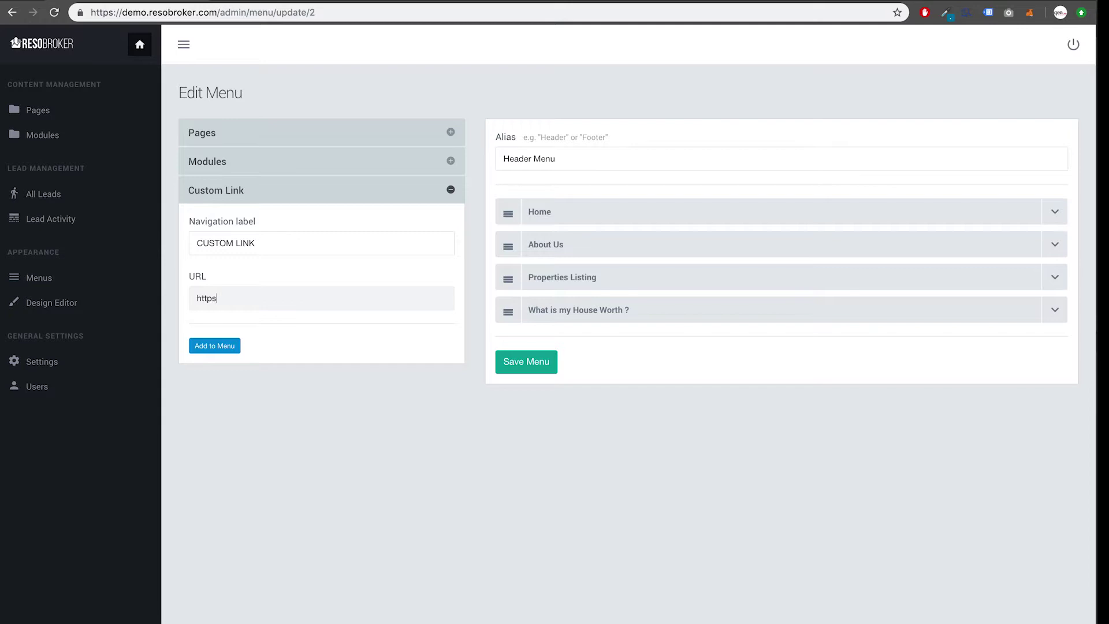
pyautogui.write('://www.google.com')
pyautogui.click(217, 353)
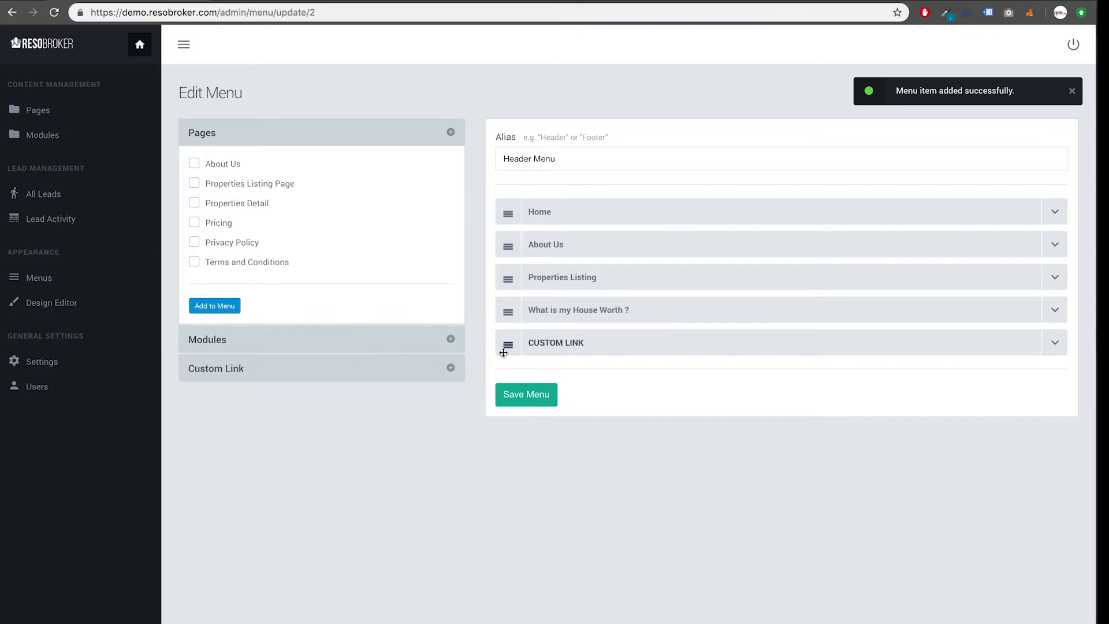
pyautogui.click(520, 404)
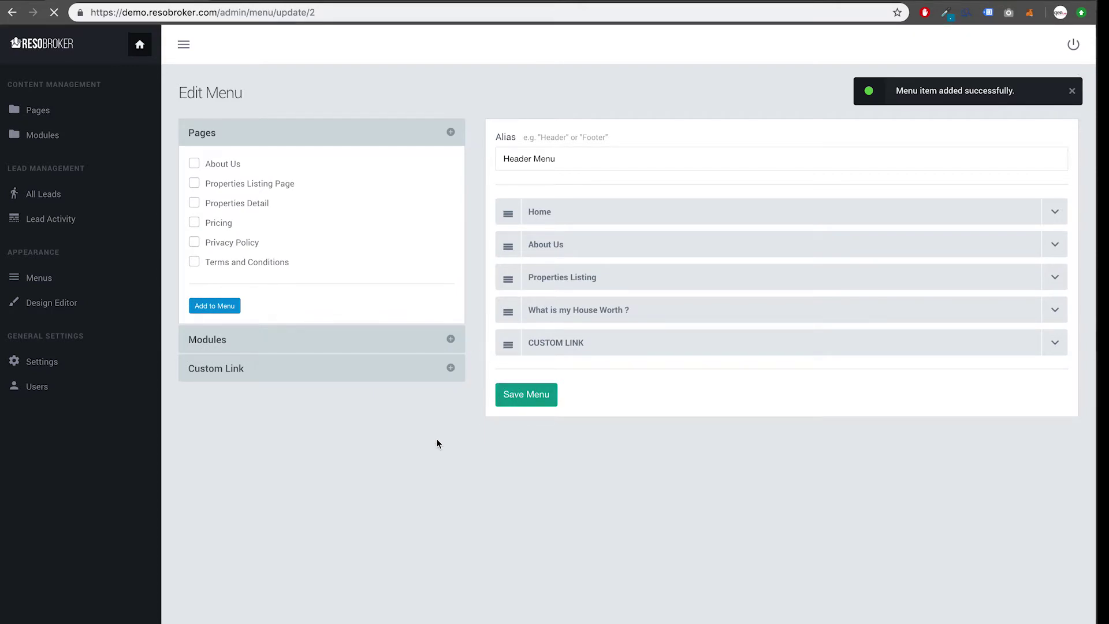
# Step: Reload the public homepage and test the CUSTOM LINK in the site header
pyautogui.click(293, 1)
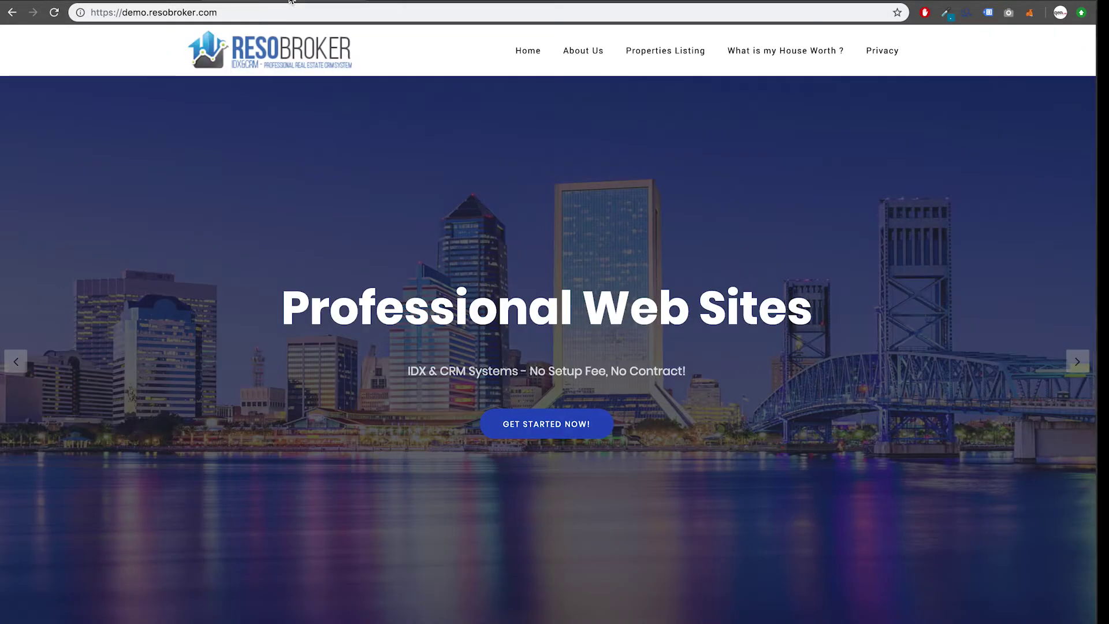
pyautogui.click(305, 12)
pyautogui.press('Return')
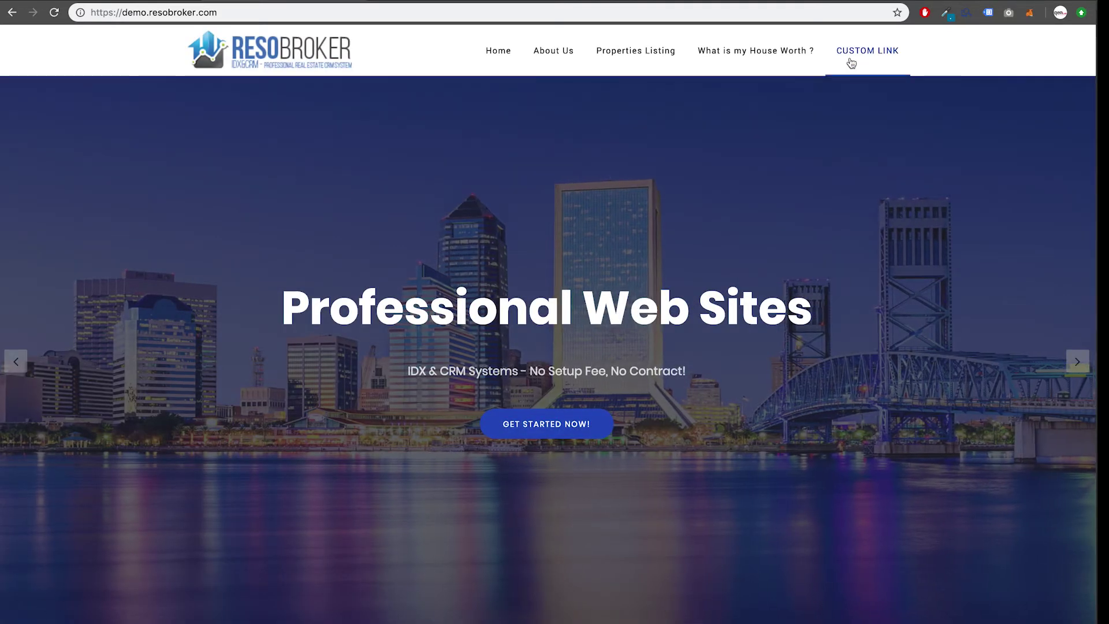
pyautogui.click(851, 58)
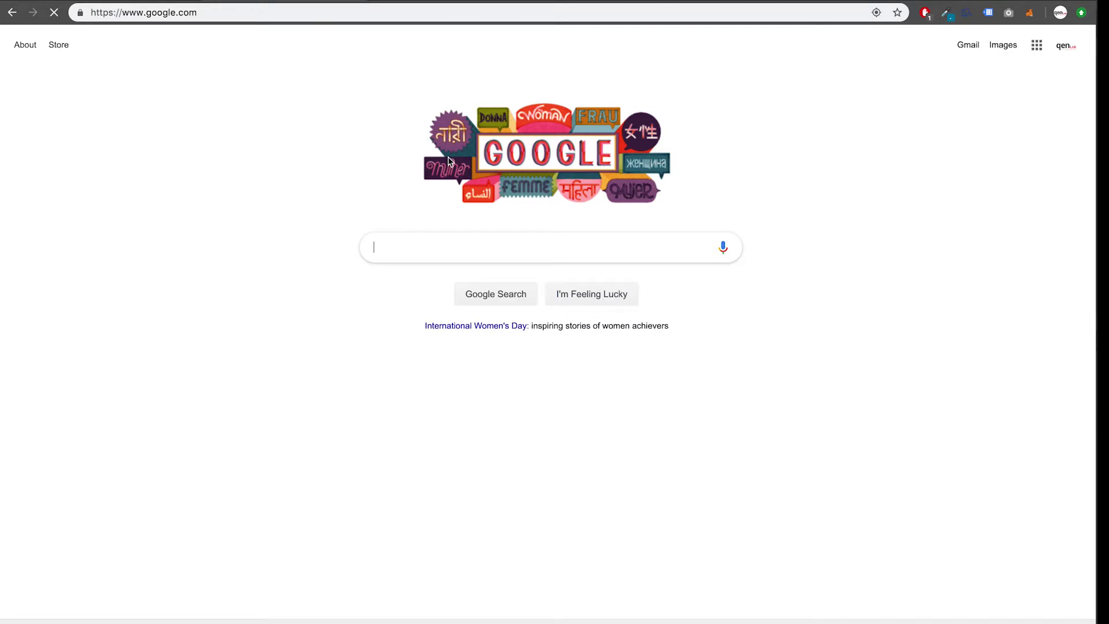
pyautogui.click(14, 17)
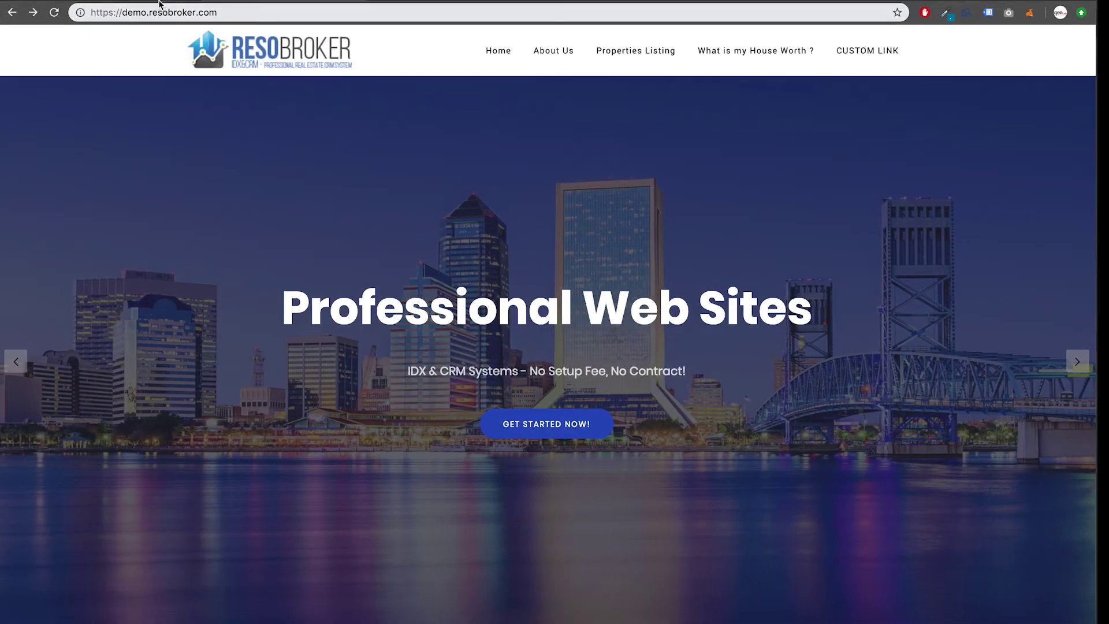
# Step: Remove the CUSTOM LINK item from the Header Menu and go back to the Menus list
pyautogui.click(156, 0)
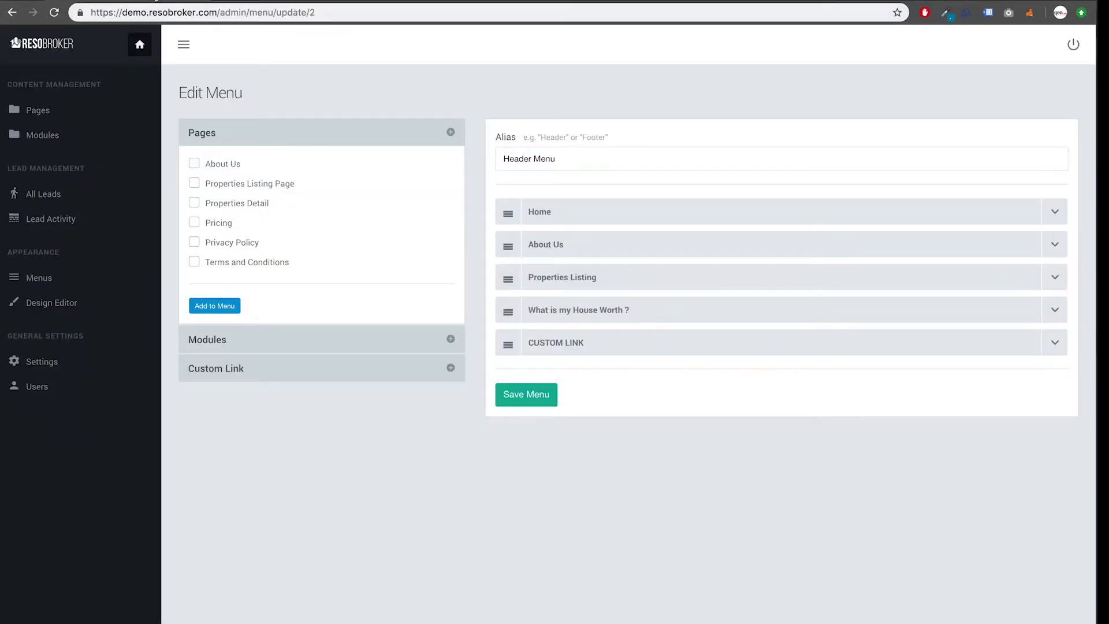
pyautogui.click(1059, 353)
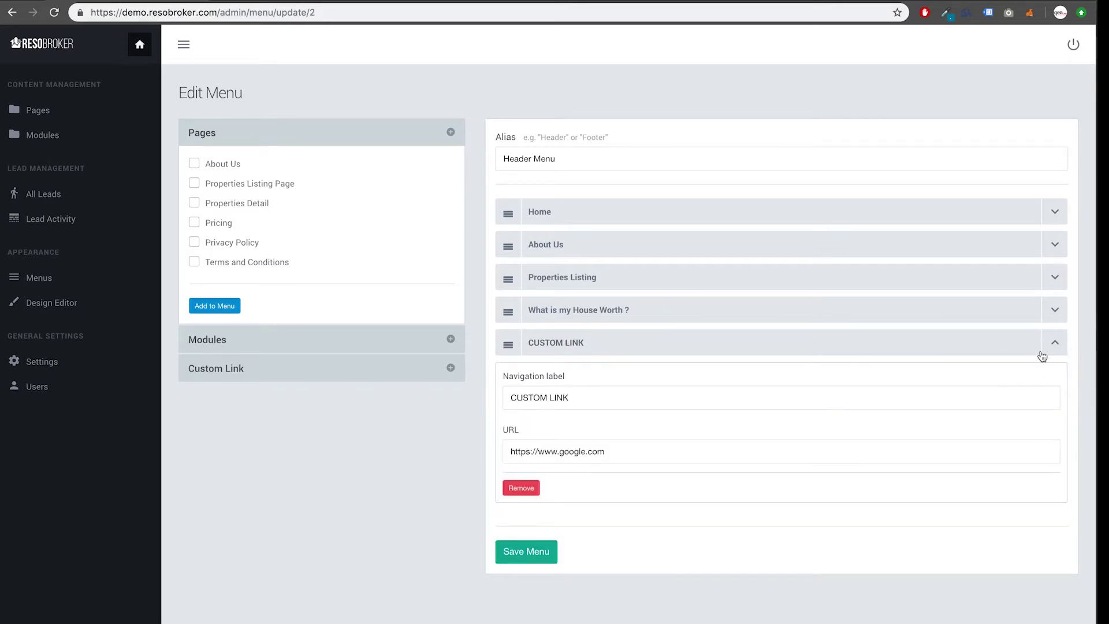
pyautogui.click(528, 490)
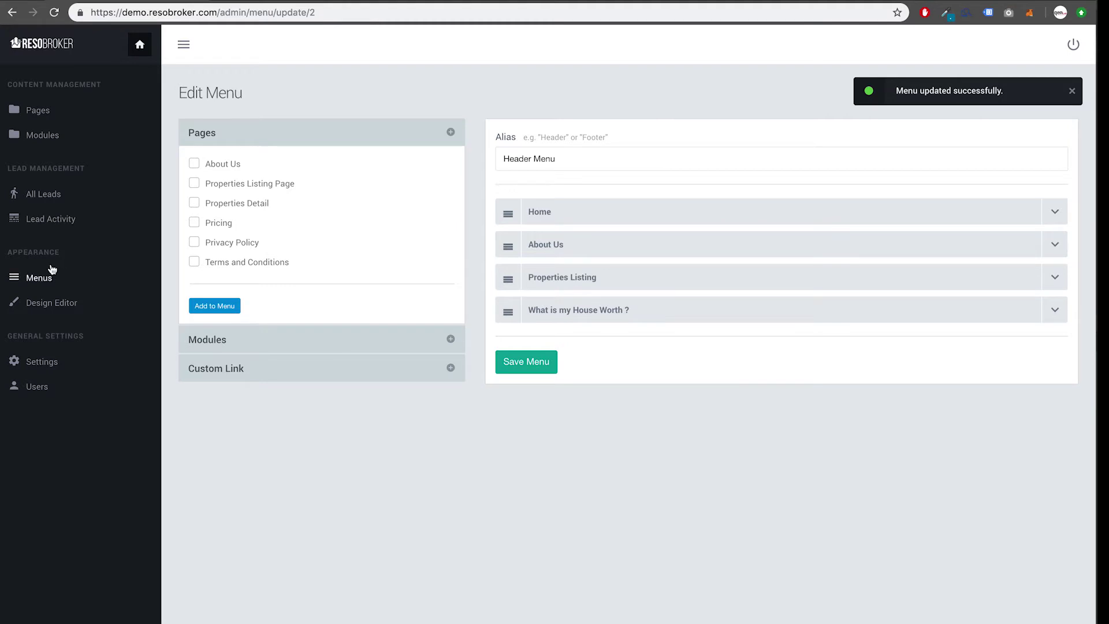
pyautogui.click(46, 278)
# Step: Open the Footer Menu for editing and look over its About Us item
pyautogui.moveTo(990, 225)
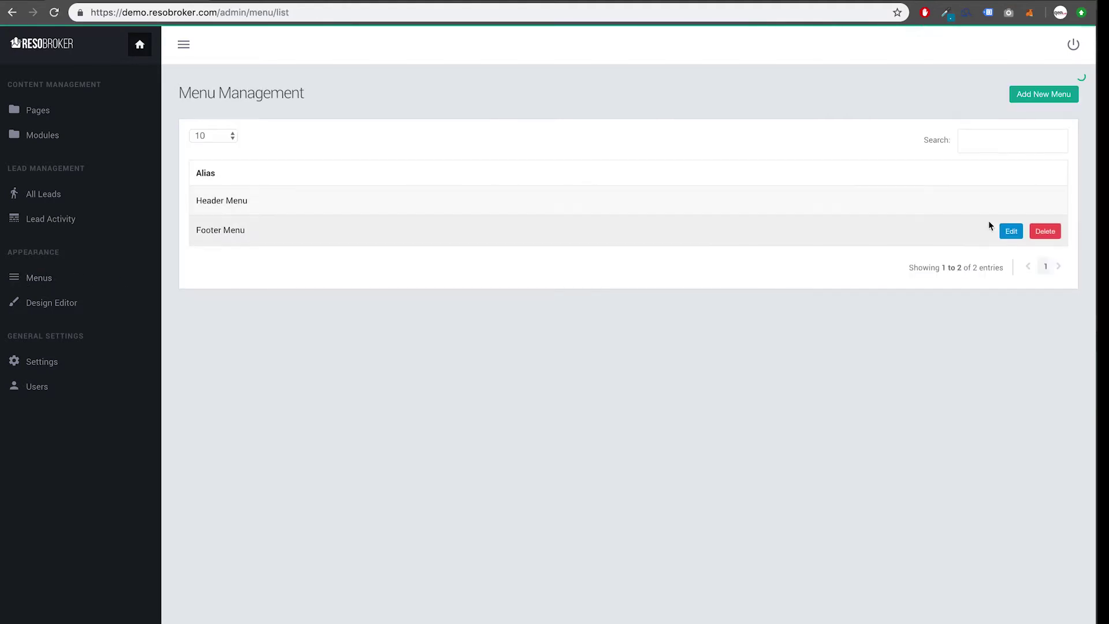
pyautogui.click(1006, 235)
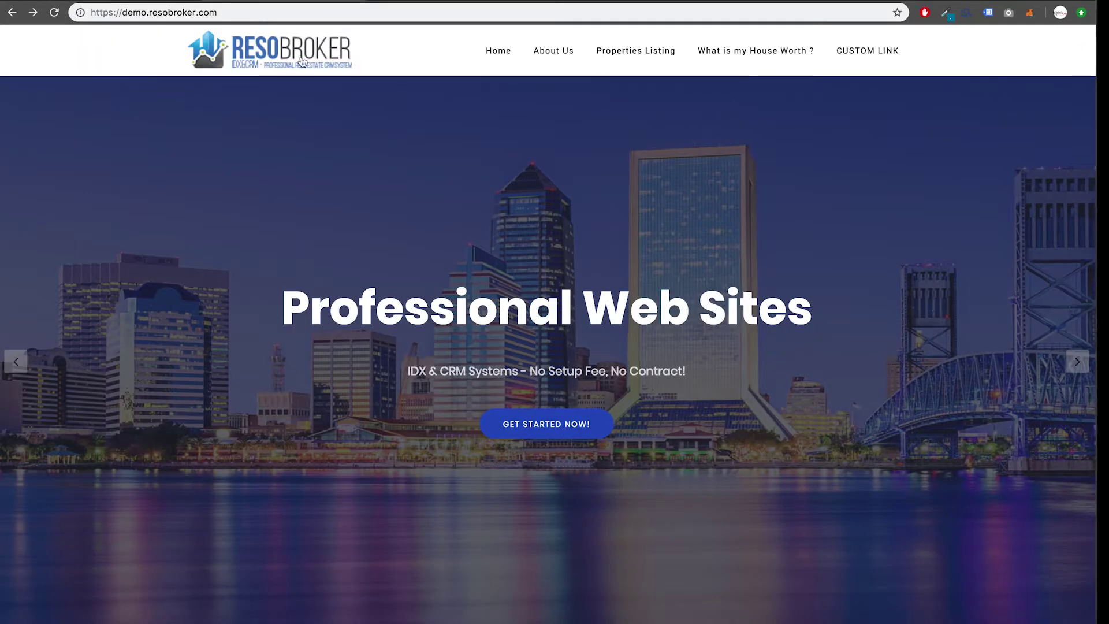
pyautogui.scroll(-4, 345, 315)
pyautogui.scroll(-15, 345, 315)
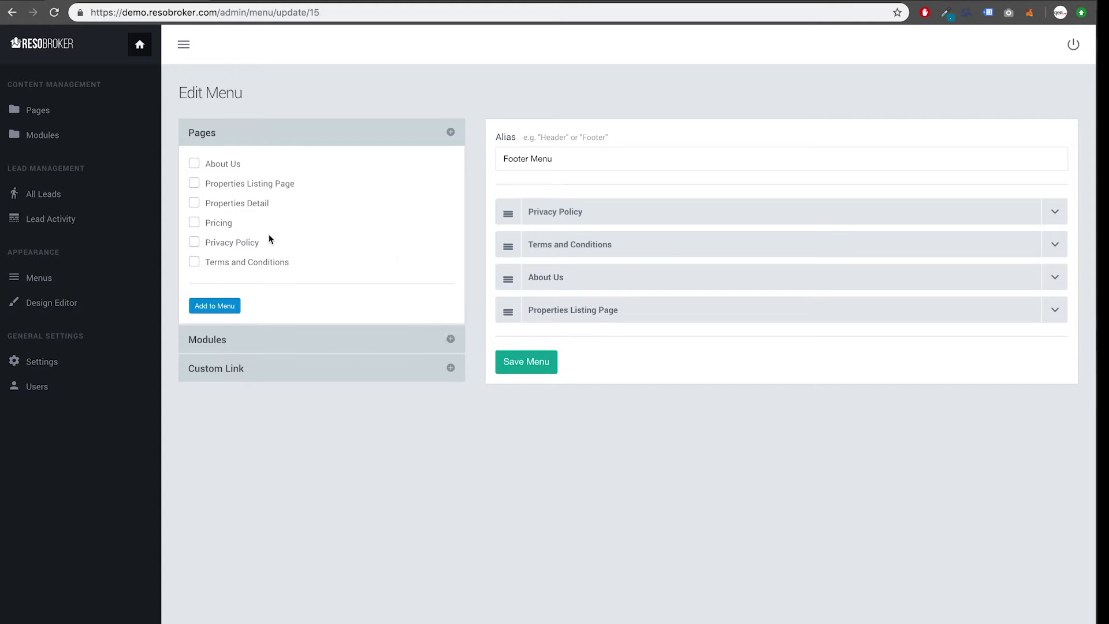
pyautogui.click(1054, 279)
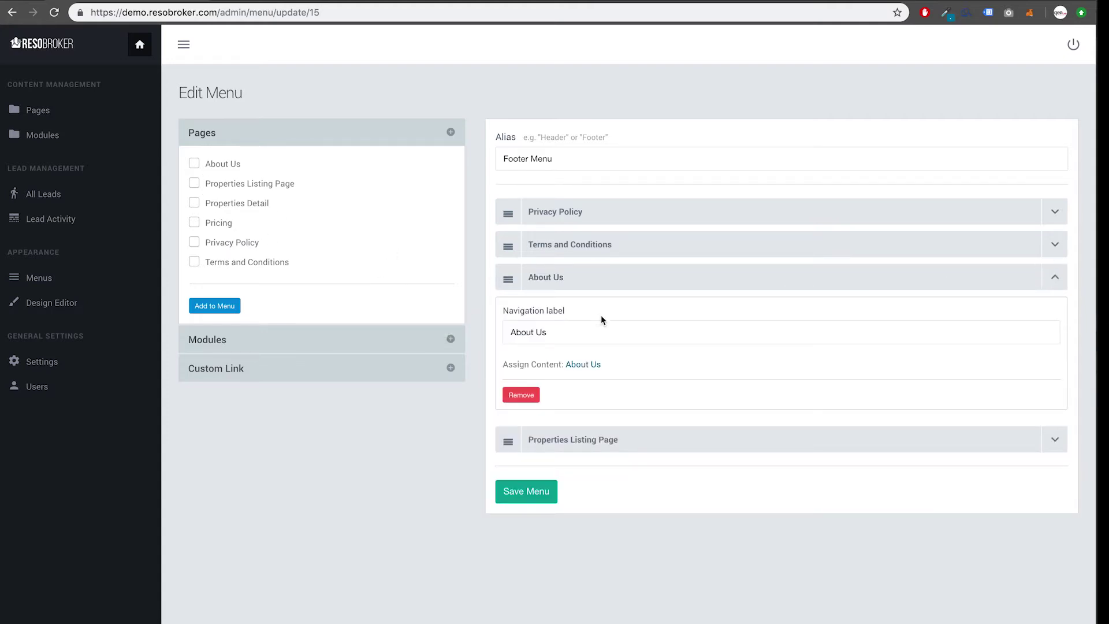
pyautogui.click(1059, 280)
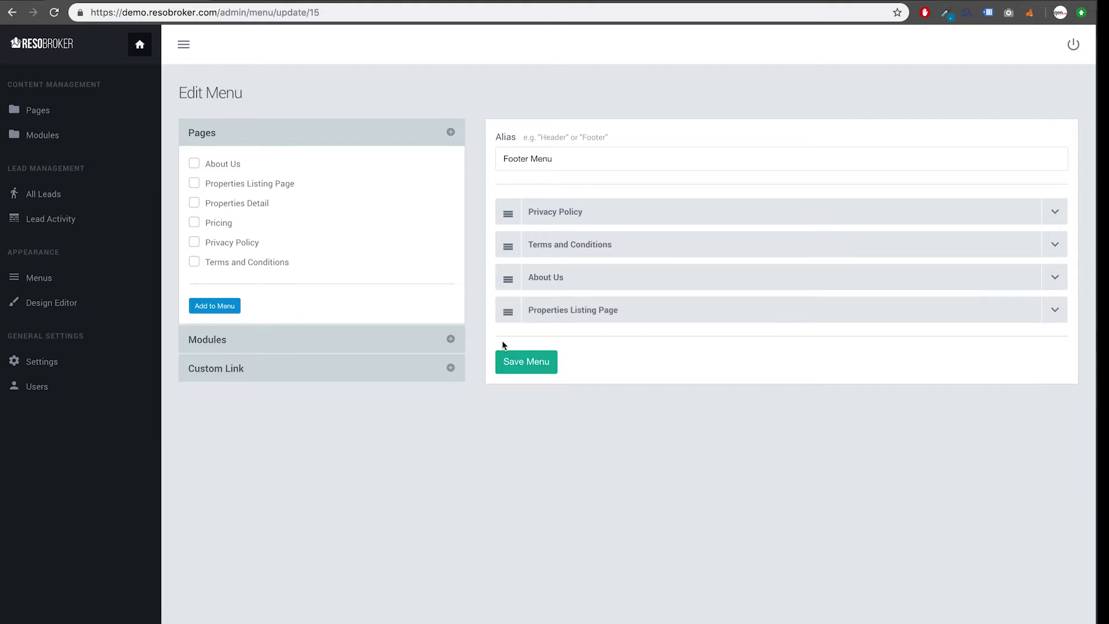
pyautogui.click(450, 368)
pyautogui.click(255, 245)
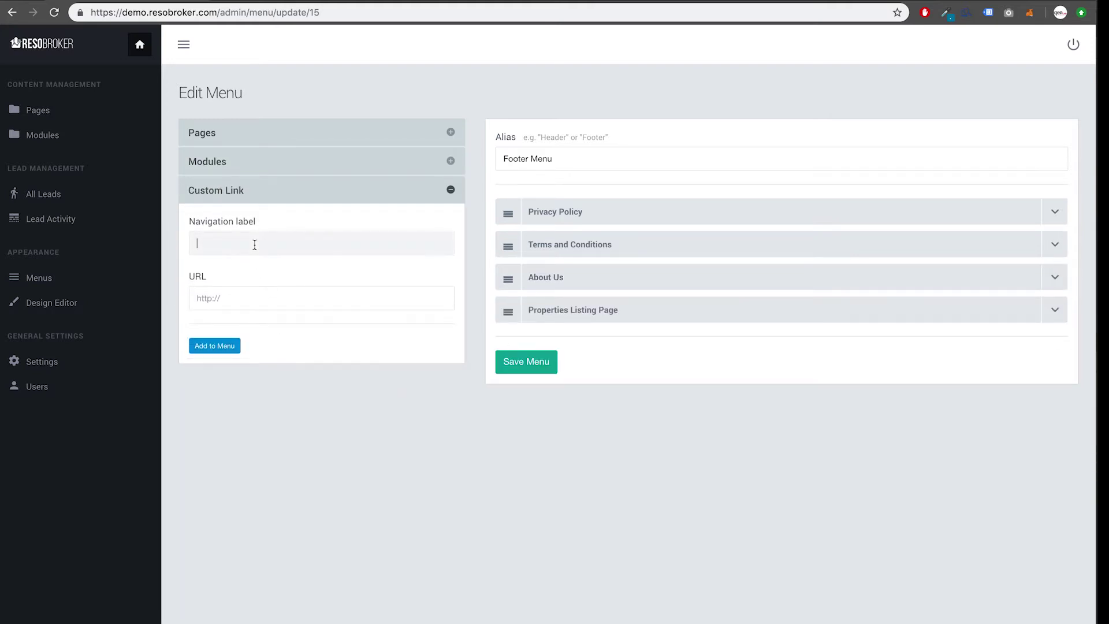
pyautogui.write('Home')
pyautogui.click(229, 296)
pyautogui.write('http')
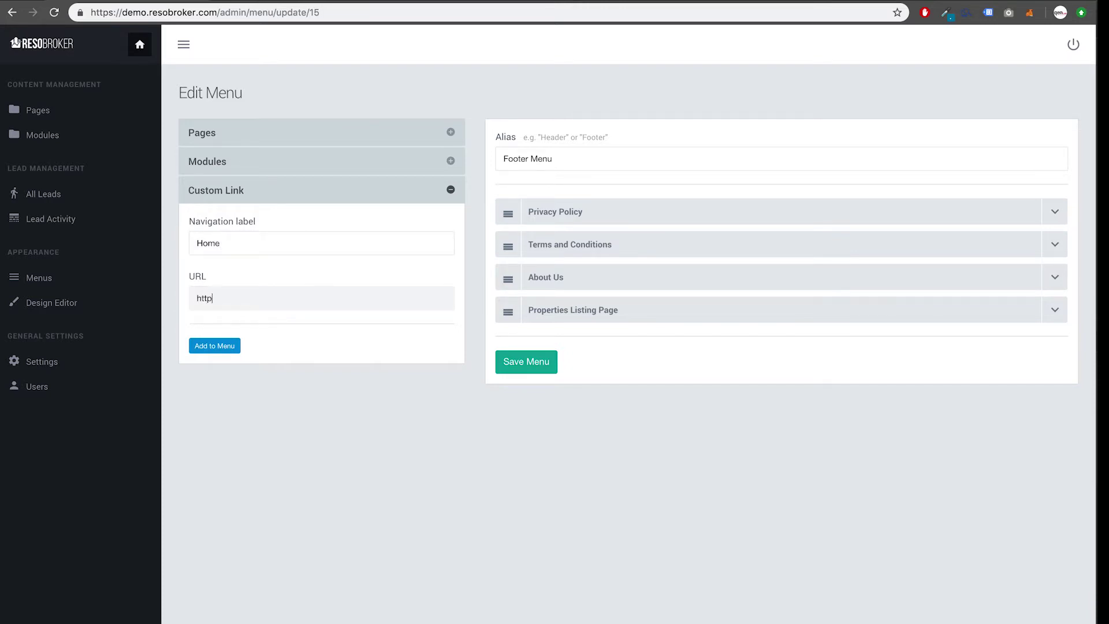
pyautogui.write('s://demo.resobroker.com')
pyautogui.click(220, 348)
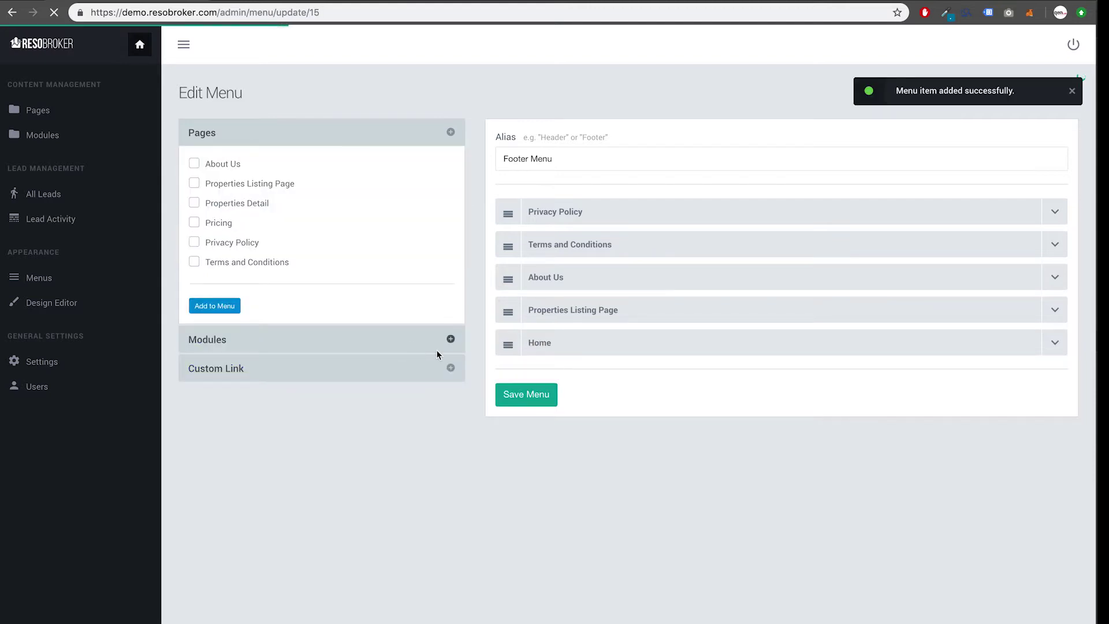
pyautogui.moveTo(509, 346); pyautogui.dragTo(504, 208)
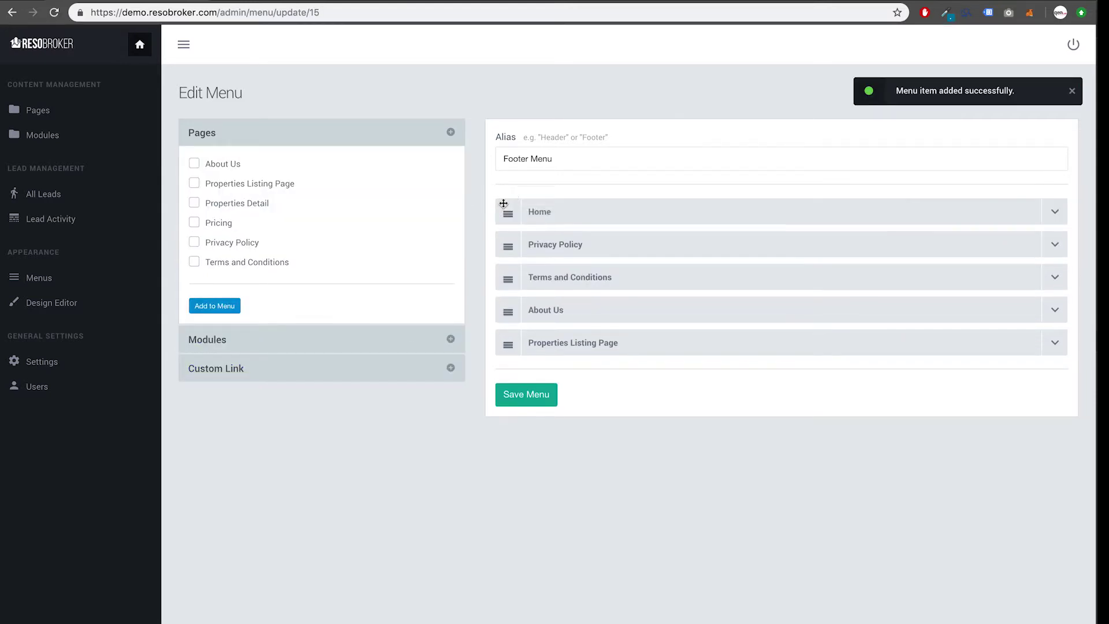
pyautogui.click(530, 395)
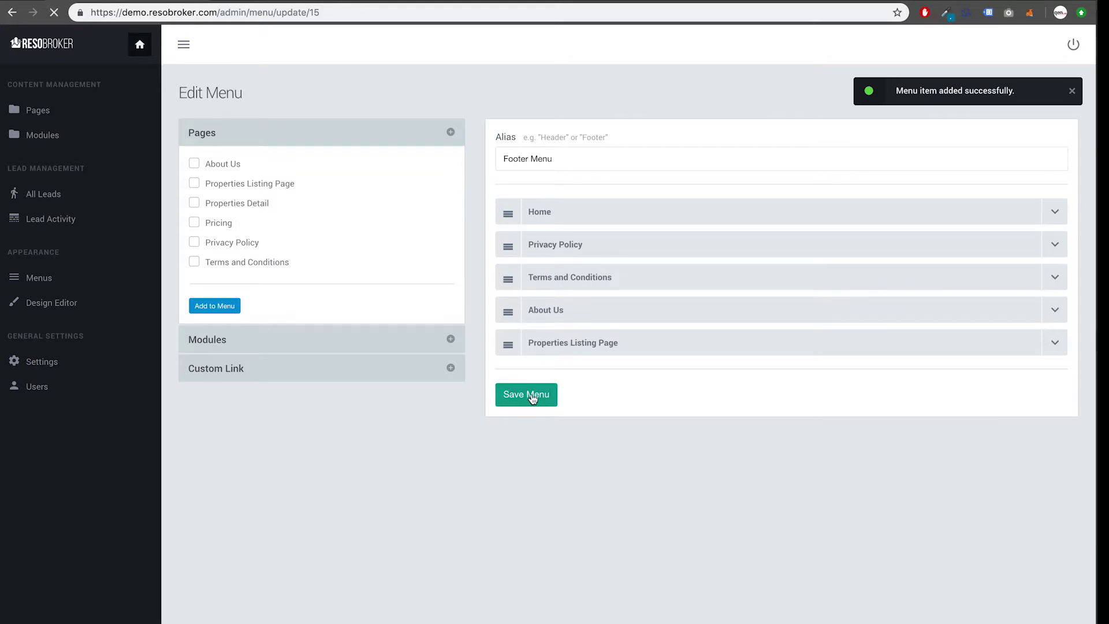
pyautogui.click(271, 2)
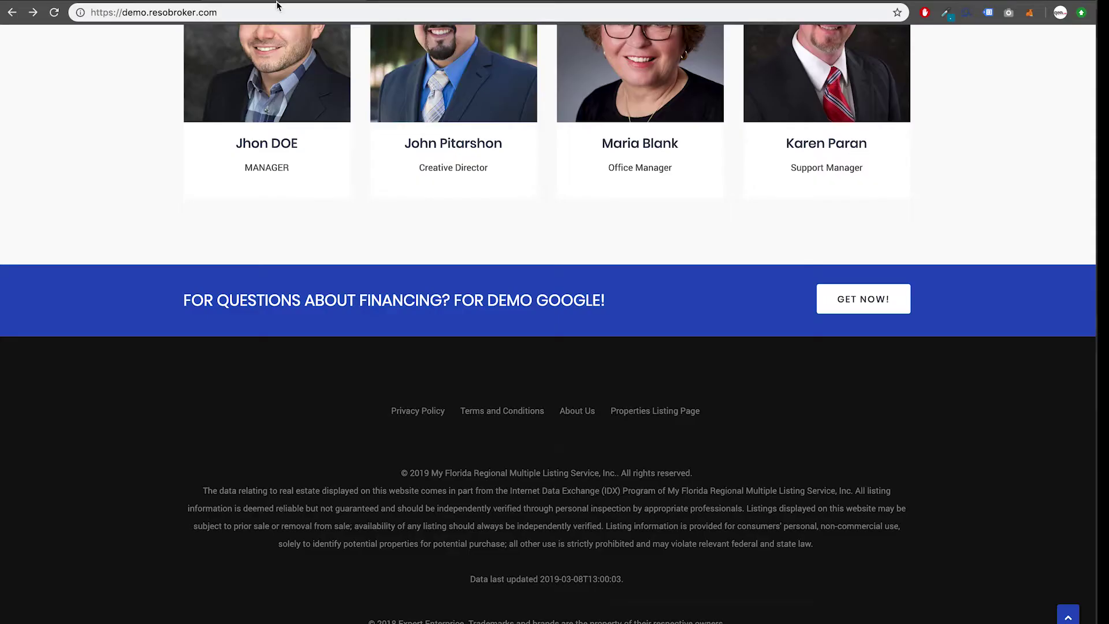
pyautogui.press('super+r')
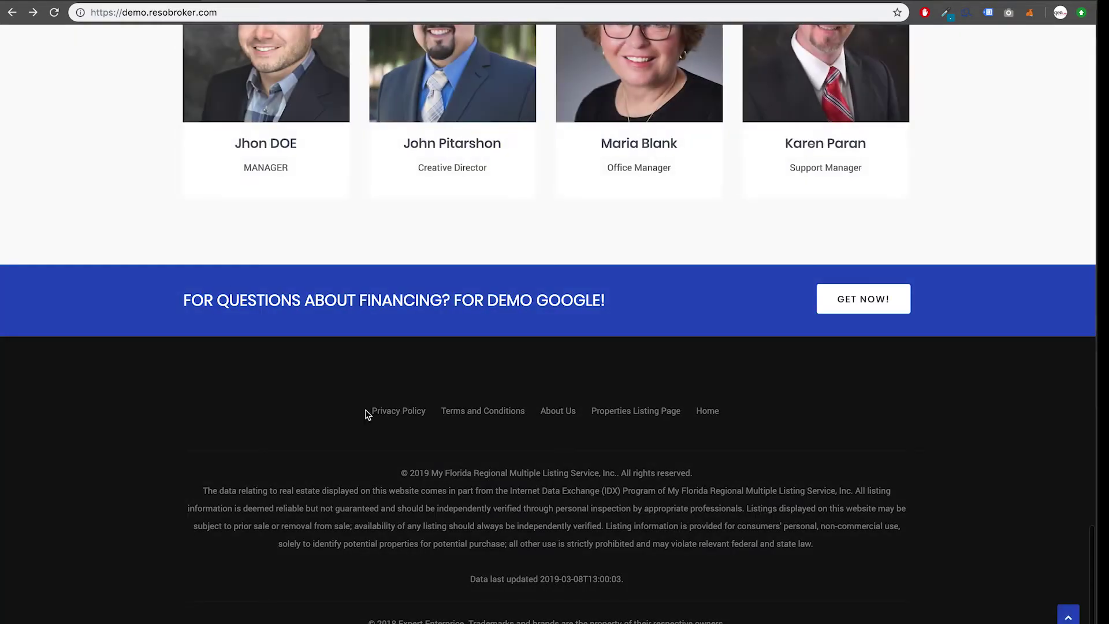
pyautogui.click(706, 412)
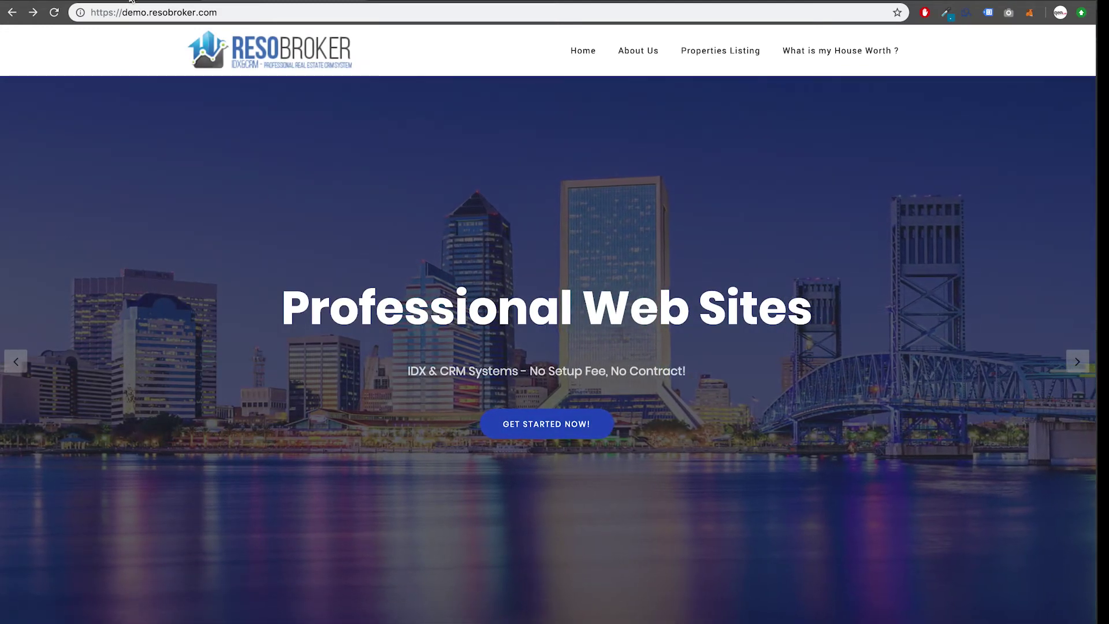
pyautogui.click(131, 1)
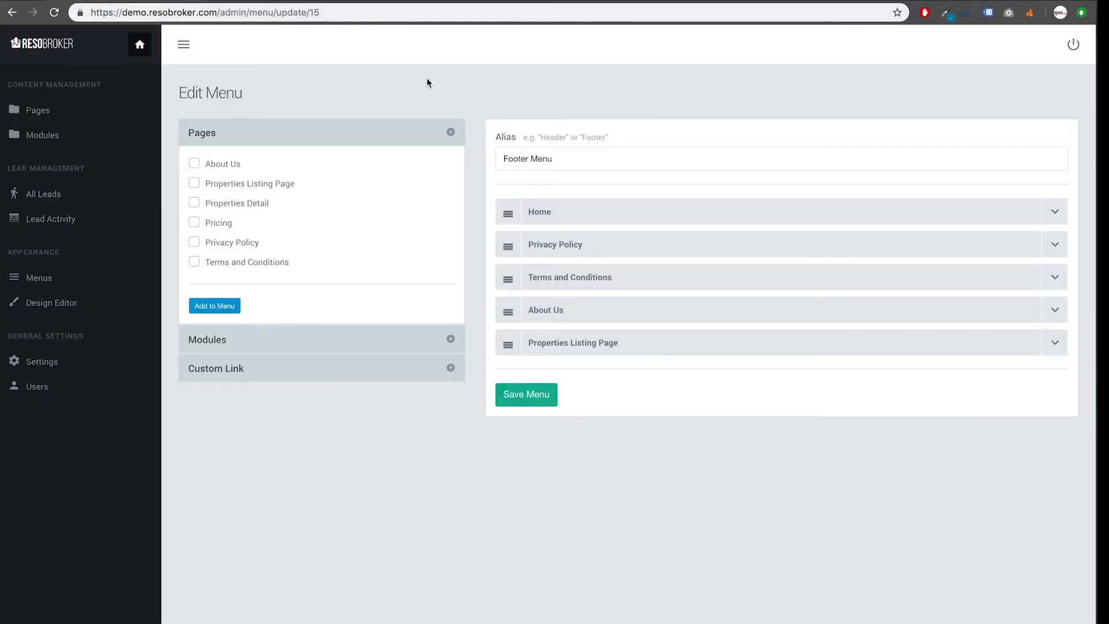
# Step: Expand the Home item and remove it from the Footer Menu
pyautogui.click(1055, 223)
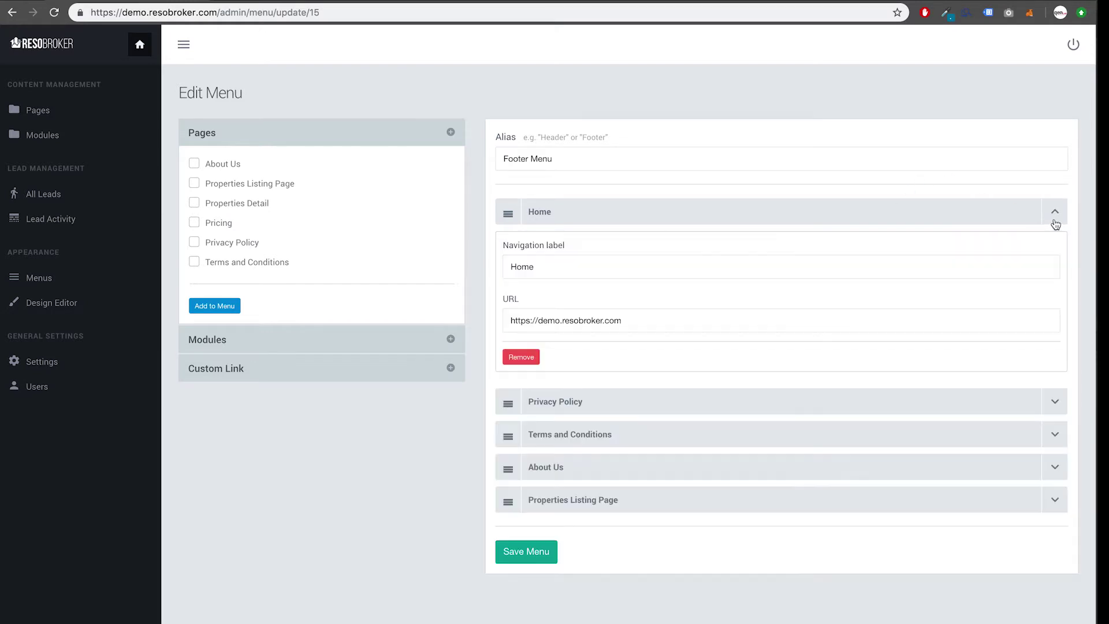
pyautogui.click(512, 359)
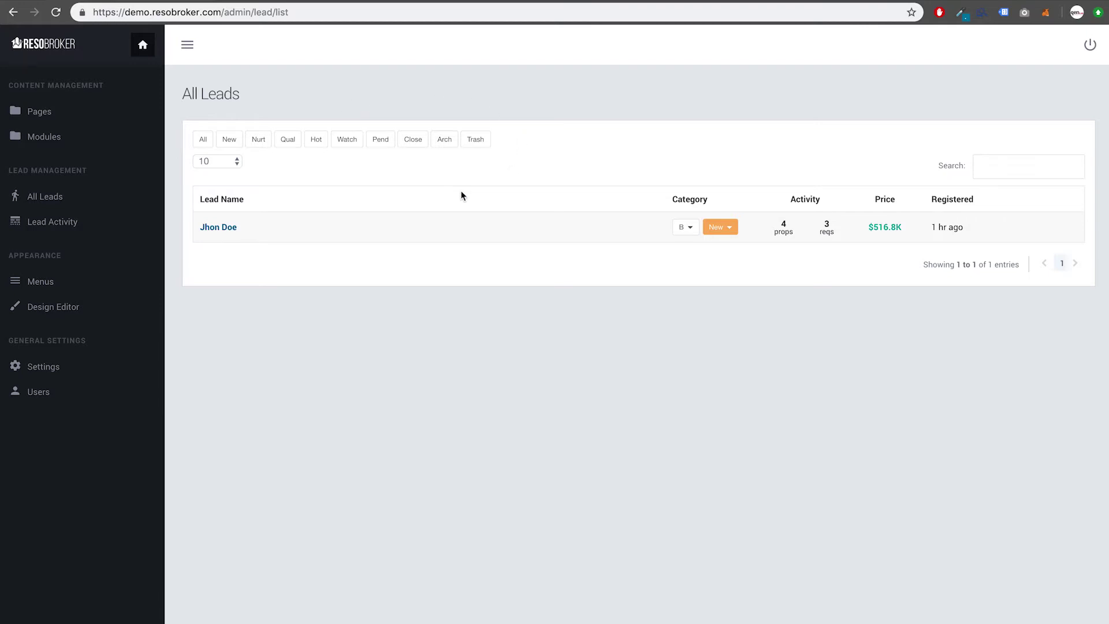
# Step: On All Leads, set the lead's category to B/S and its status to Hot
pyautogui.click(56, 199)
pyautogui.click(688, 231)
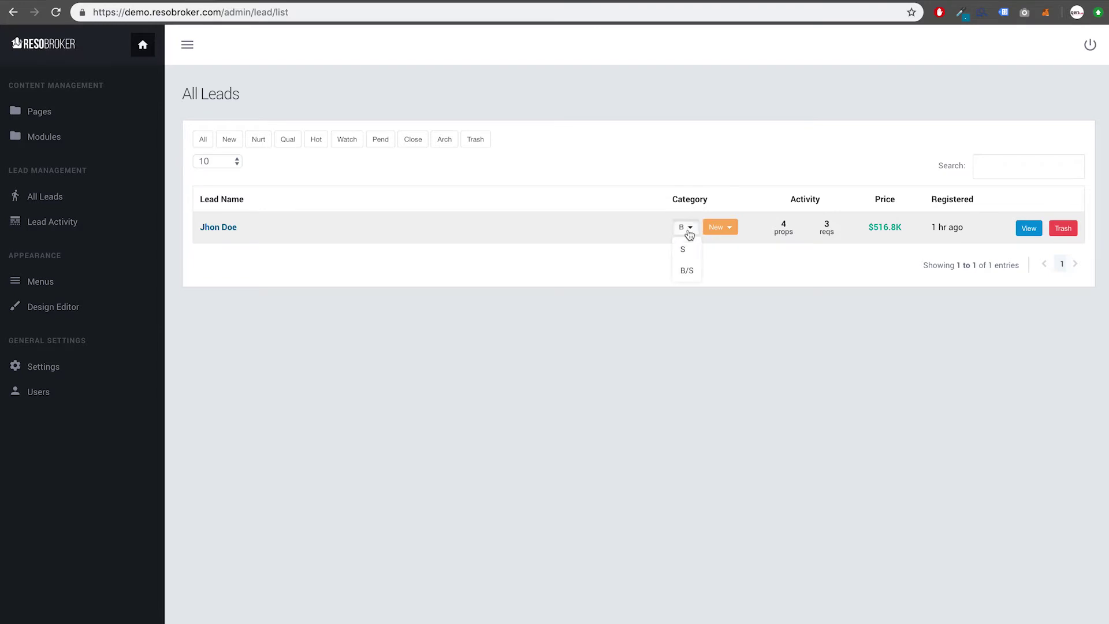
pyautogui.click(689, 233)
pyautogui.click(689, 231)
pyautogui.click(689, 232)
pyautogui.click(684, 227)
pyautogui.click(687, 270)
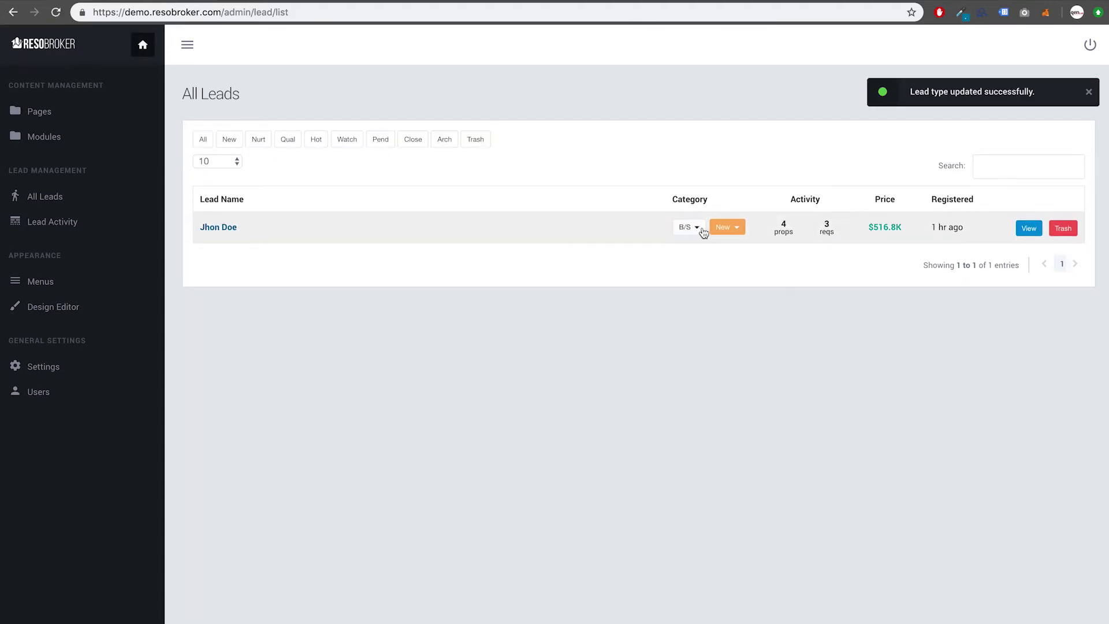
pyautogui.click(725, 230)
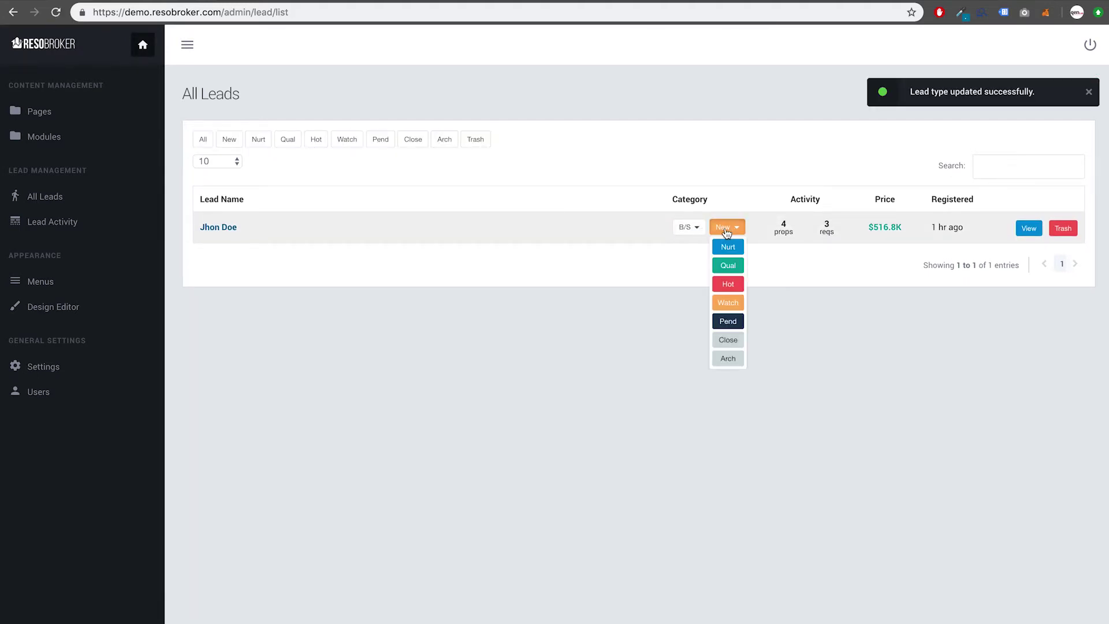
pyautogui.click(728, 285)
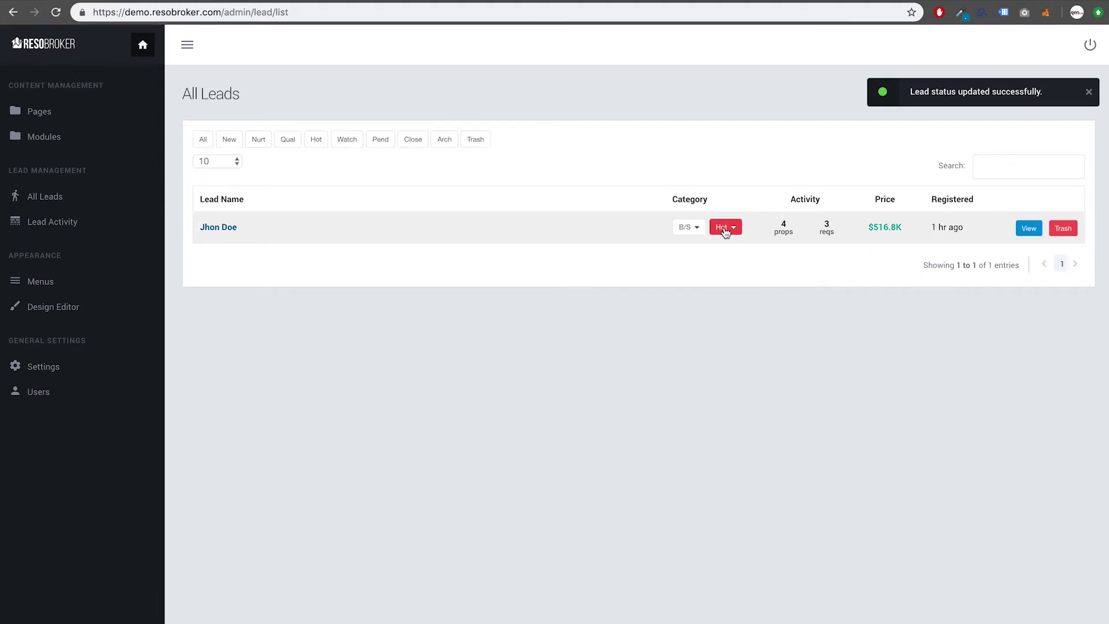
# Step: Open the lead's details and set phone status to Valid Phone # and email to Opted-Out
pyautogui.click(227, 228)
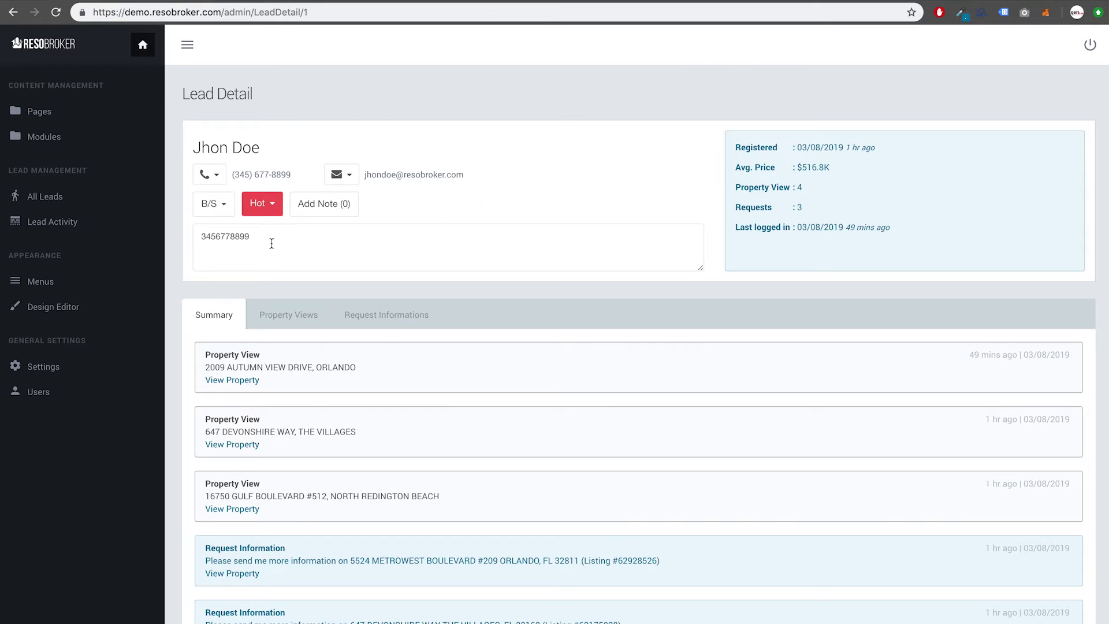
pyautogui.click(206, 179)
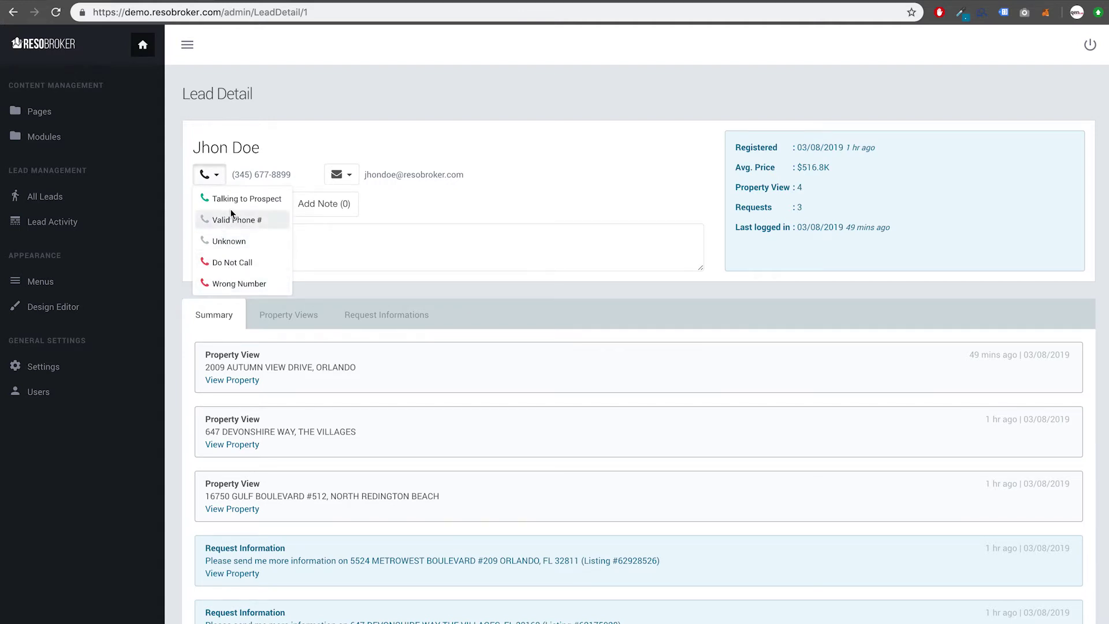
pyautogui.click(235, 223)
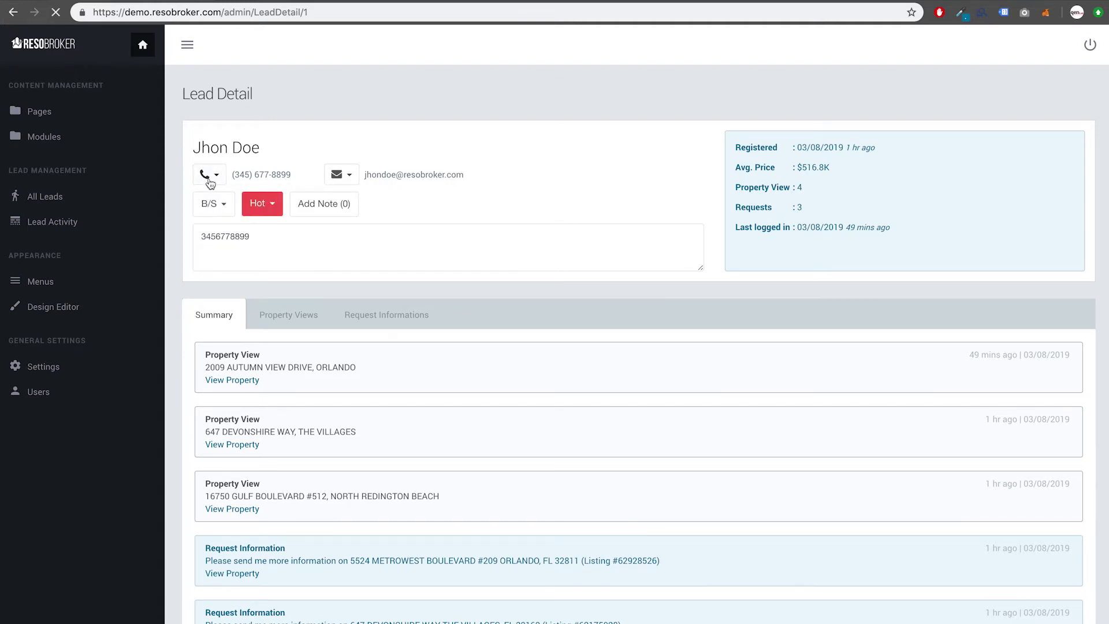
pyautogui.click(345, 177)
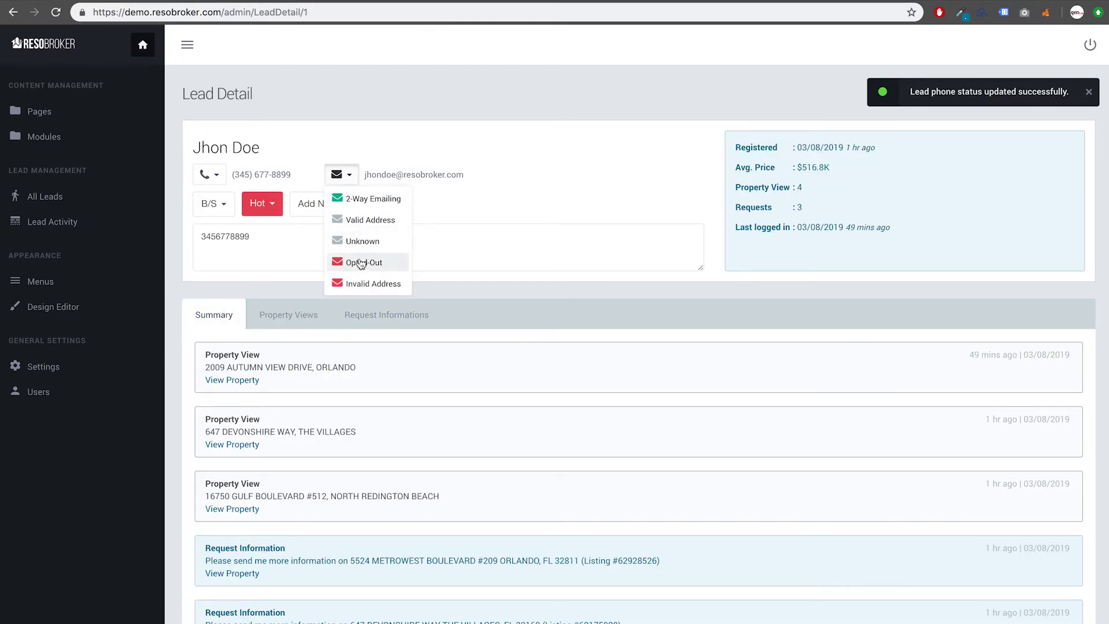
pyautogui.click(360, 262)
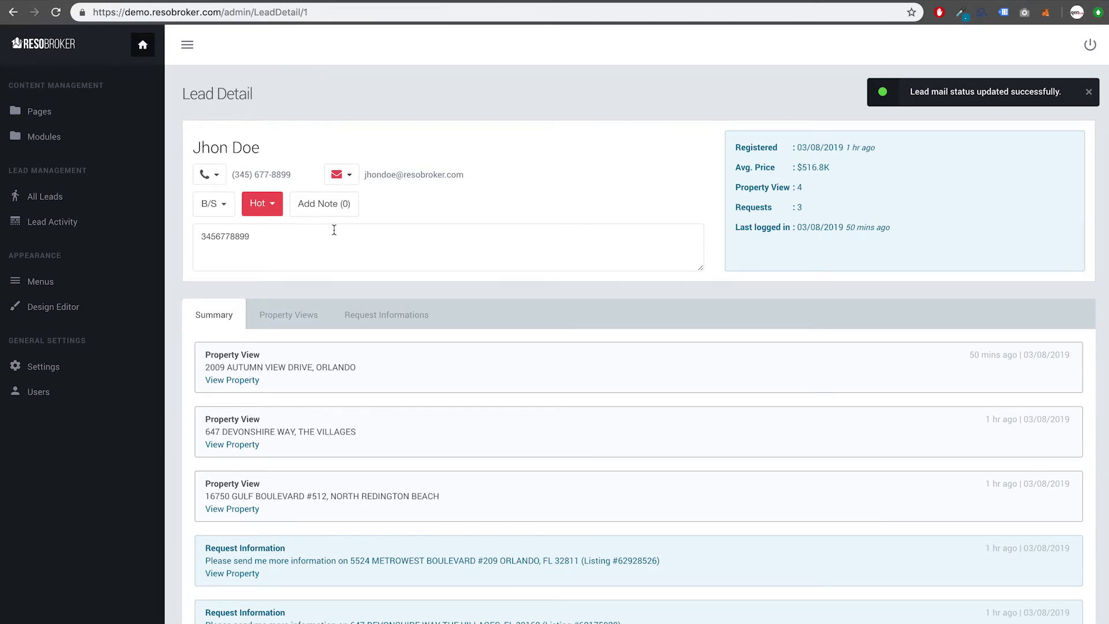
pyautogui.click(318, 211)
# Step: Write the note 'TEST NOTE' in the note box and save it to the lead
pyautogui.click(468, 132)
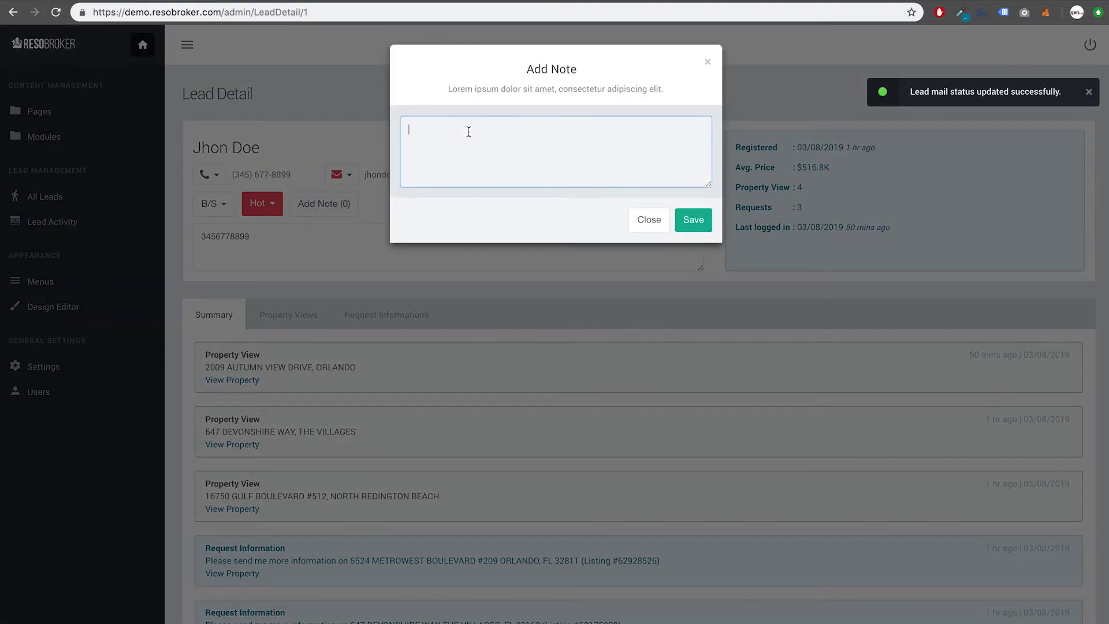
pyautogui.write('TEST NOTE')
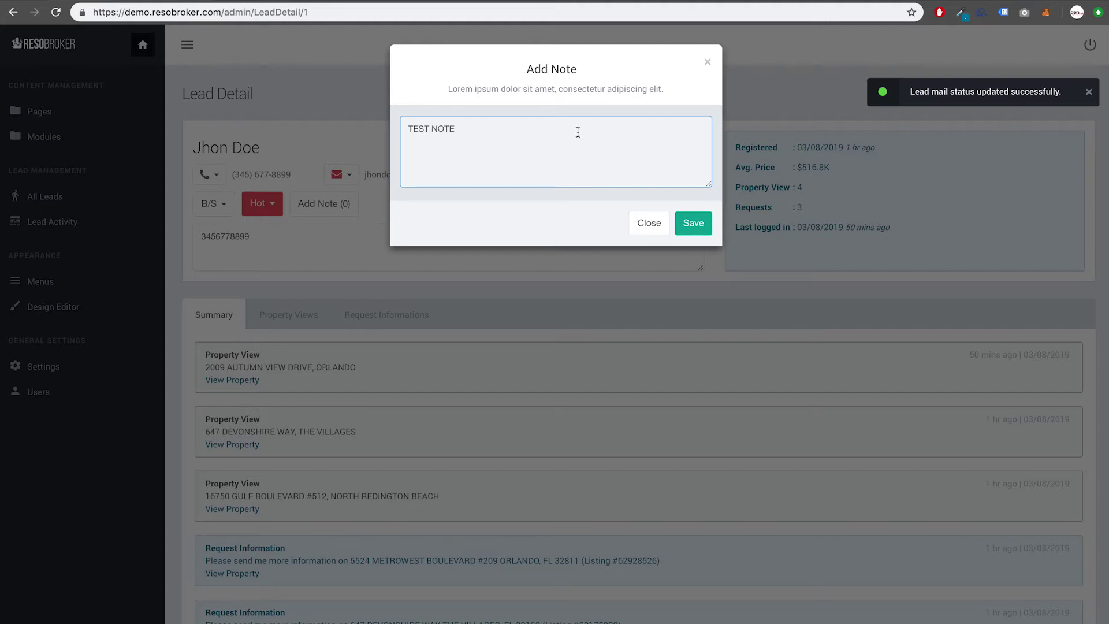
pyautogui.click(685, 232)
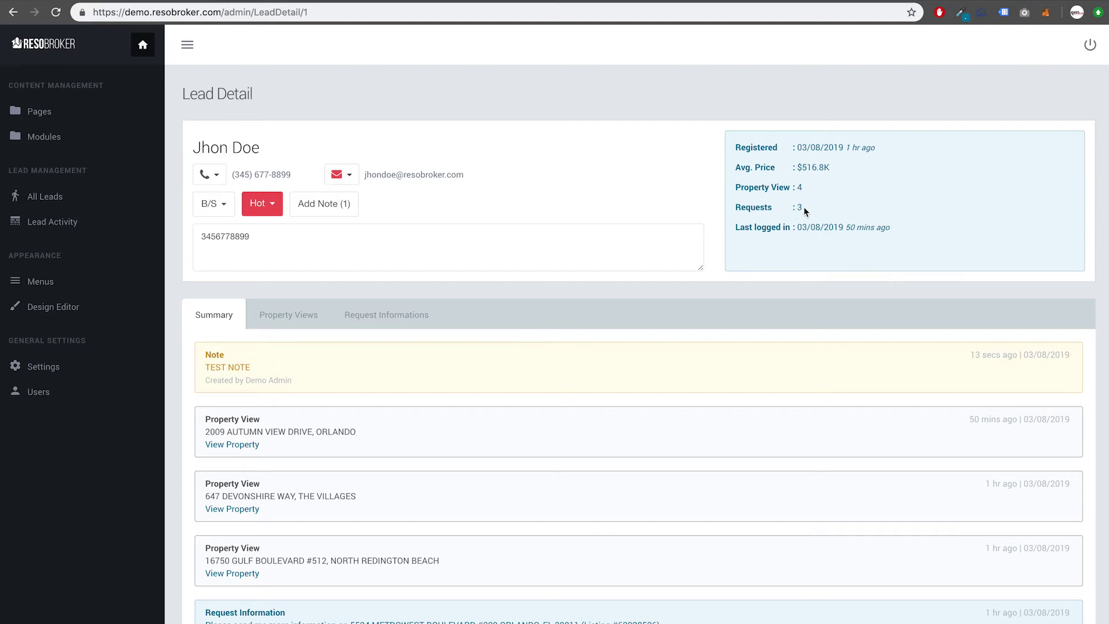
# Step: Check the lead's 4 property views and $516.8K average price, then browse the viewed listings
pyautogui.doubleClick(801, 188)
pyautogui.moveTo(802, 167); pyautogui.dragTo(830, 167)
pyautogui.click(287, 315)
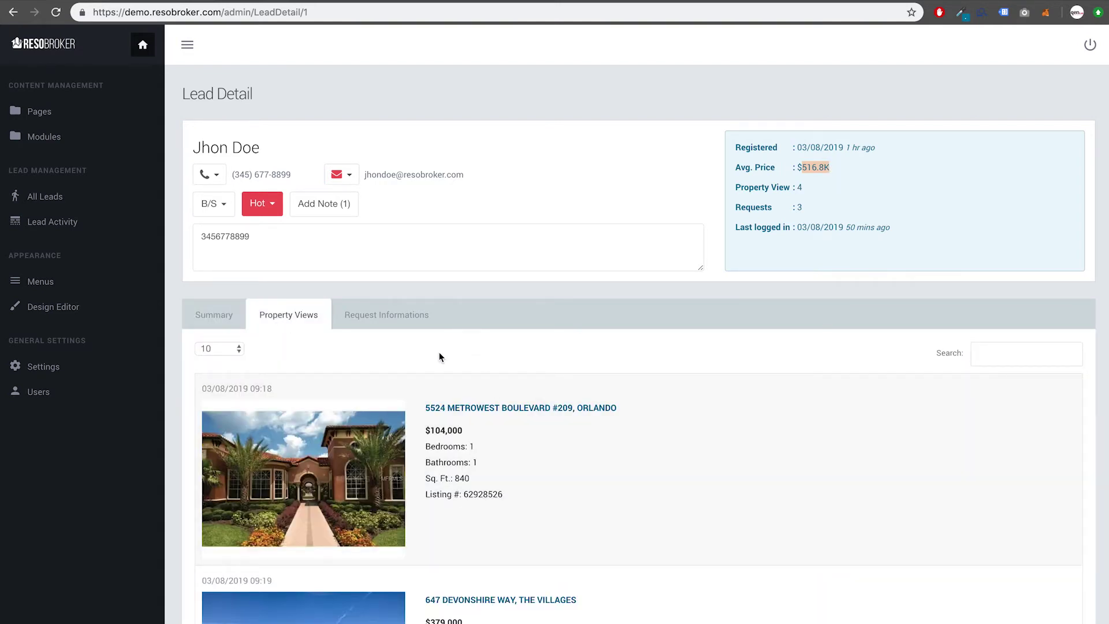
pyautogui.scroll(-3, 439, 352)
pyautogui.scroll(-8, 441, 357)
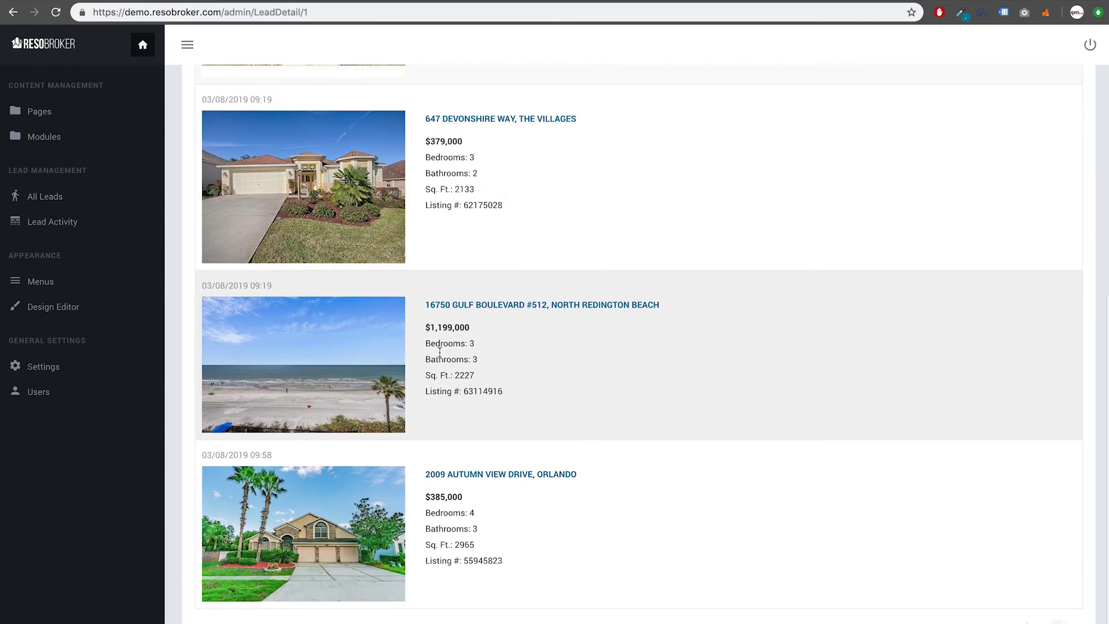
pyautogui.scroll(8, 439, 352)
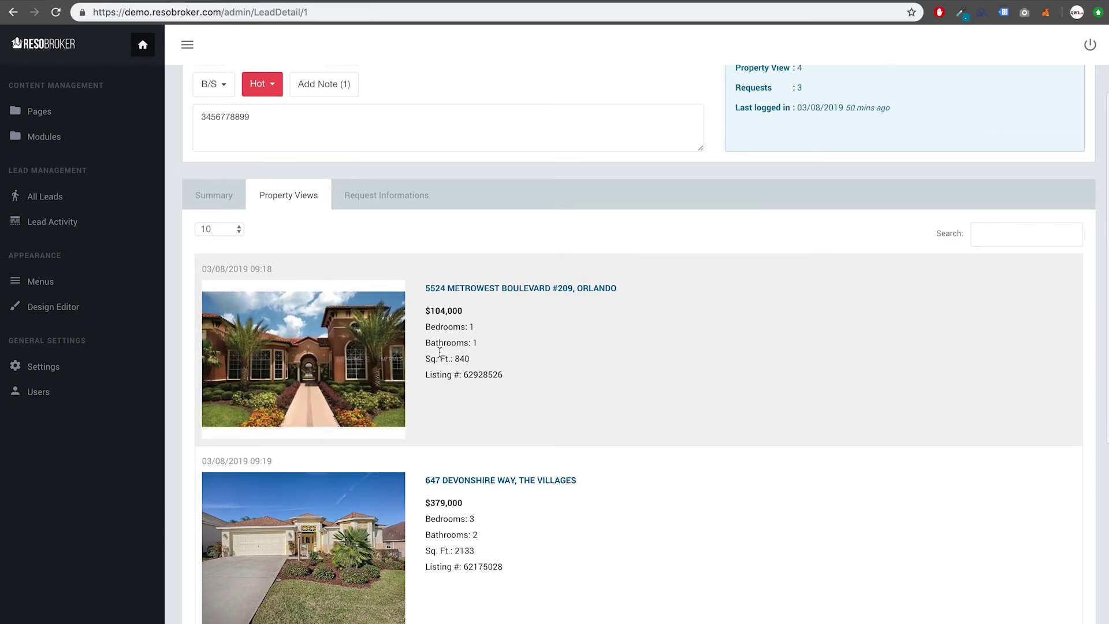
# Step: Show the lead's information requests and read the first request's message
pyautogui.click(369, 186)
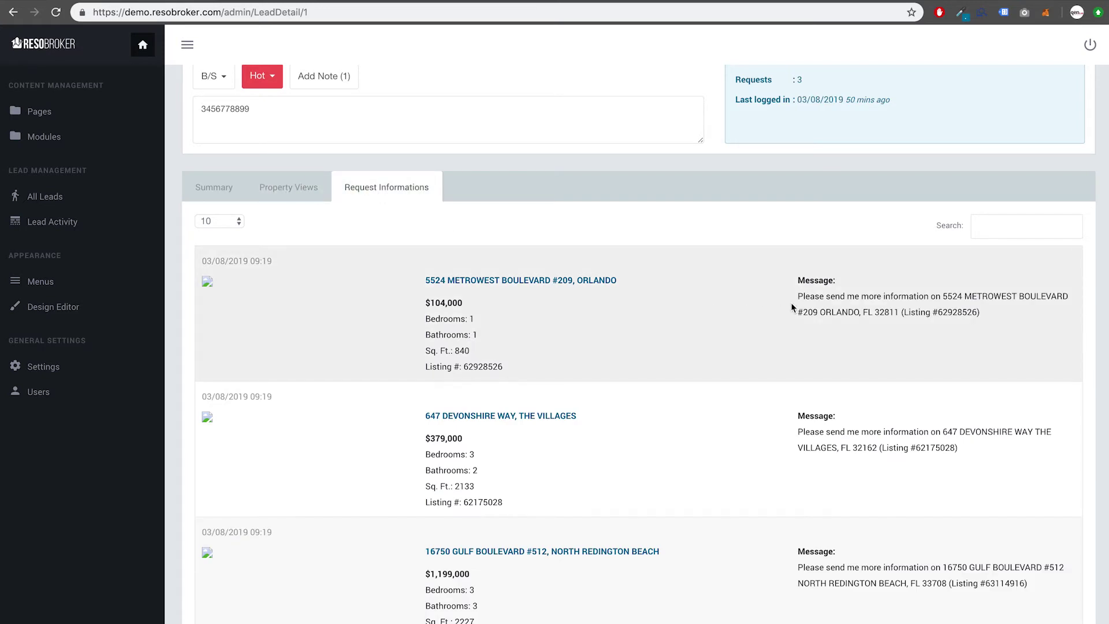
pyautogui.moveTo(798, 295); pyautogui.dragTo(958, 324)
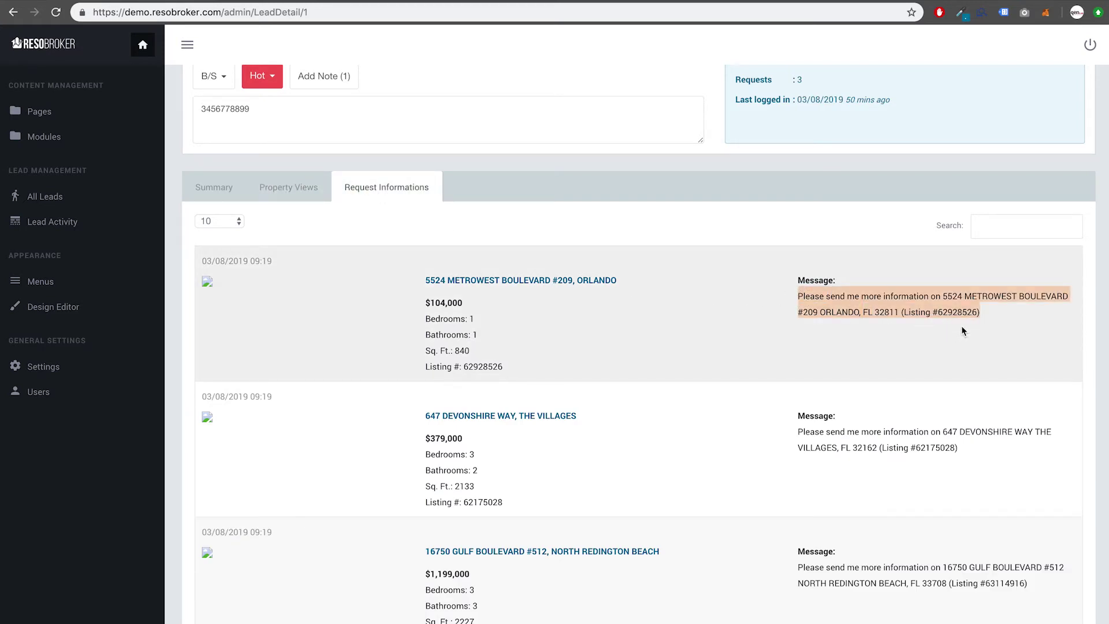
pyautogui.click(892, 340)
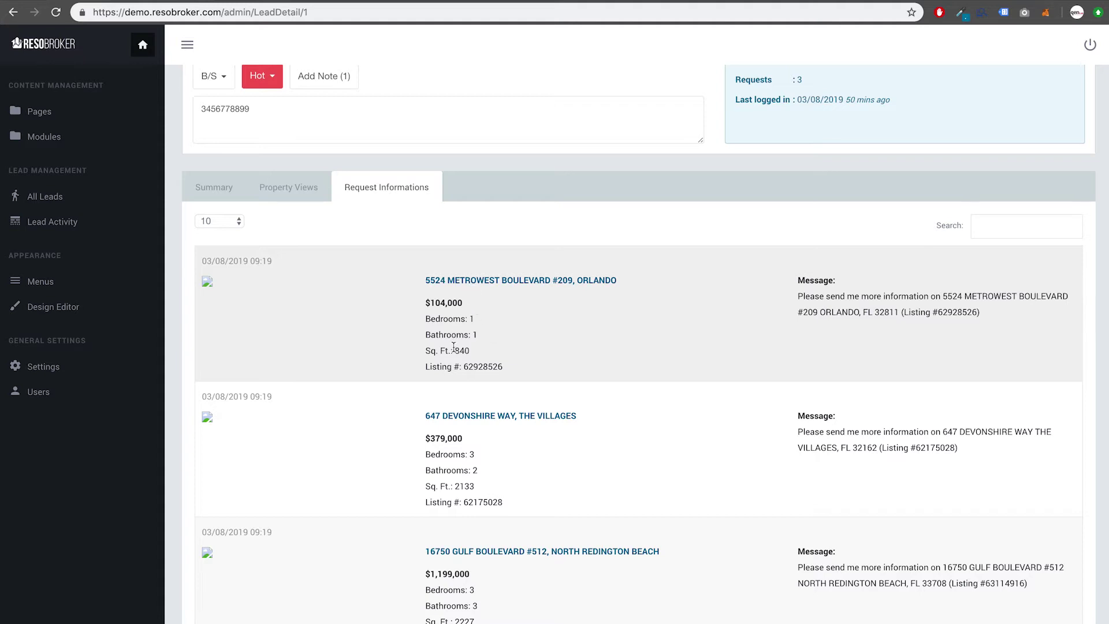
pyautogui.rightClick(501, 287)
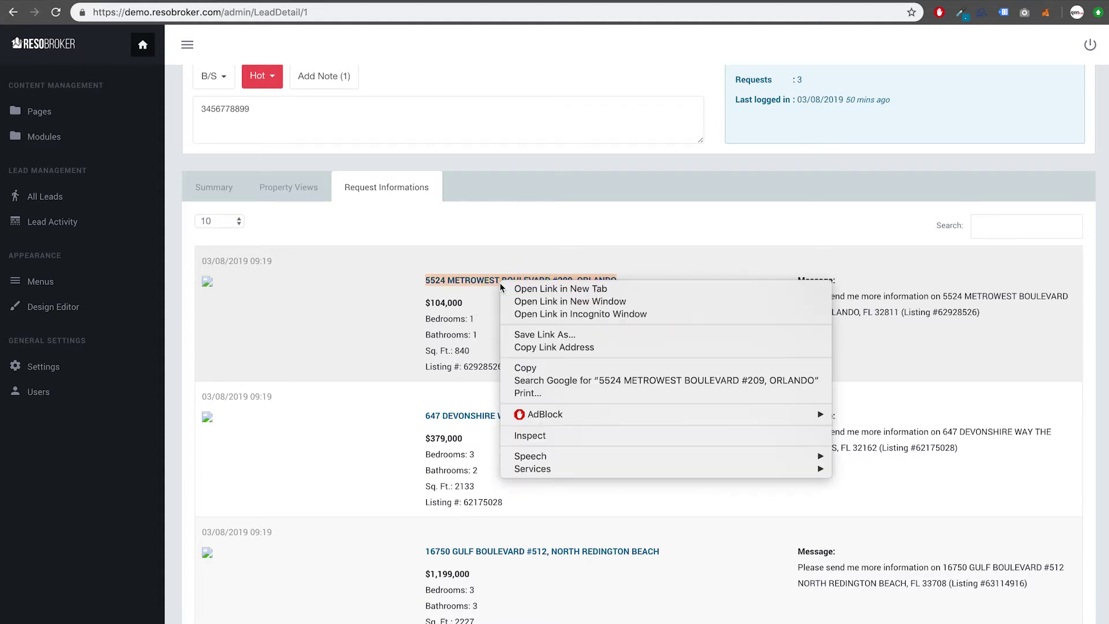
pyautogui.click(531, 289)
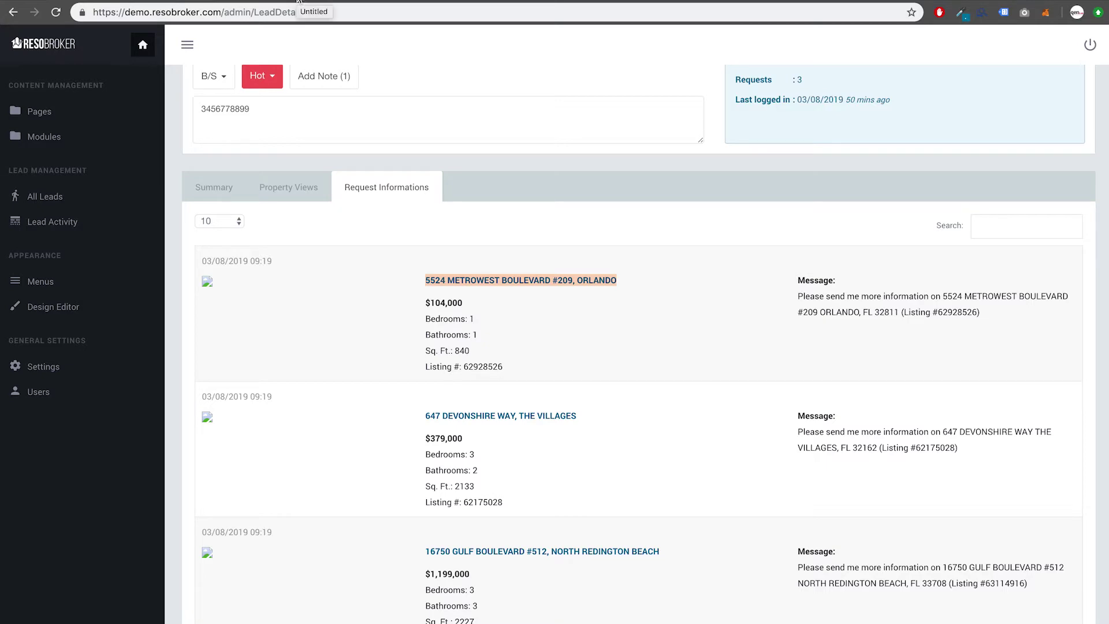
pyautogui.click(298, 1)
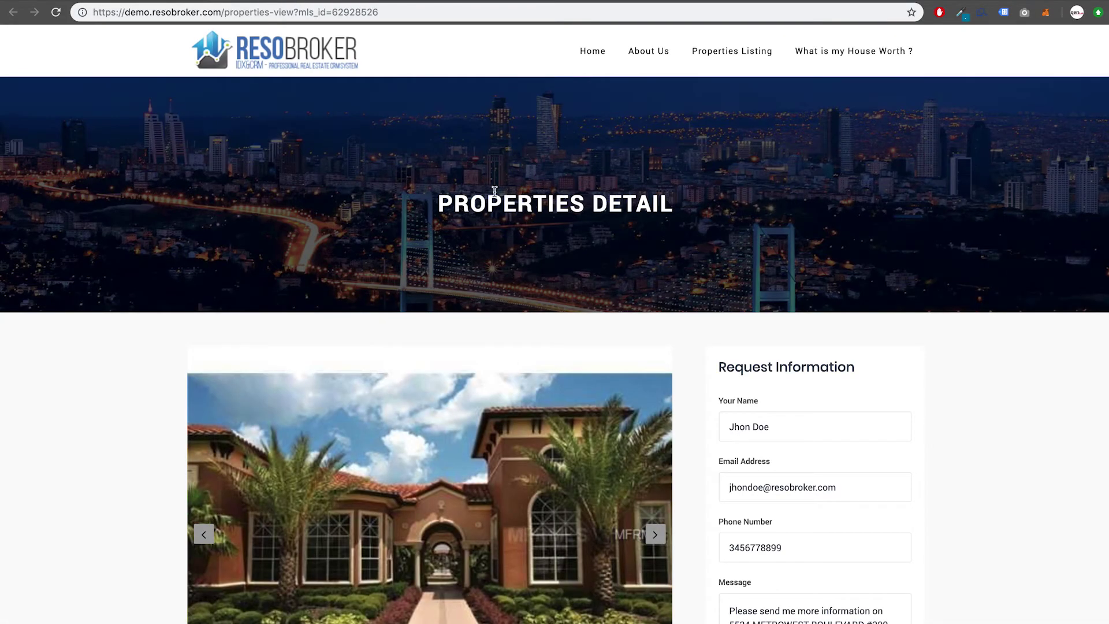
pyautogui.scroll(-5, 415, 452)
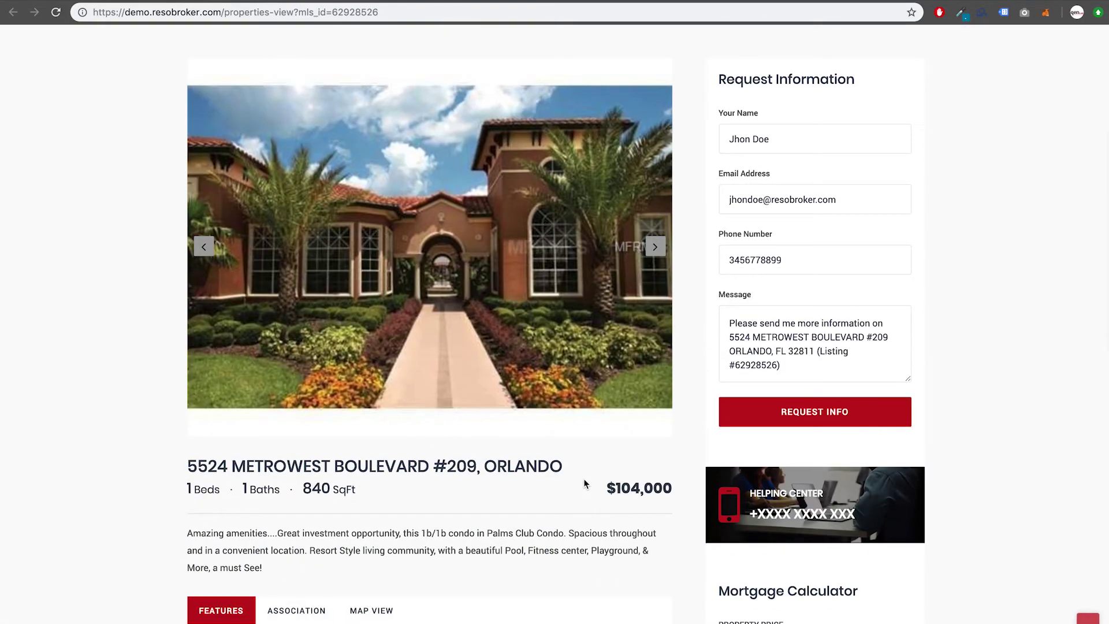
pyautogui.scroll(-3, 474, 501)
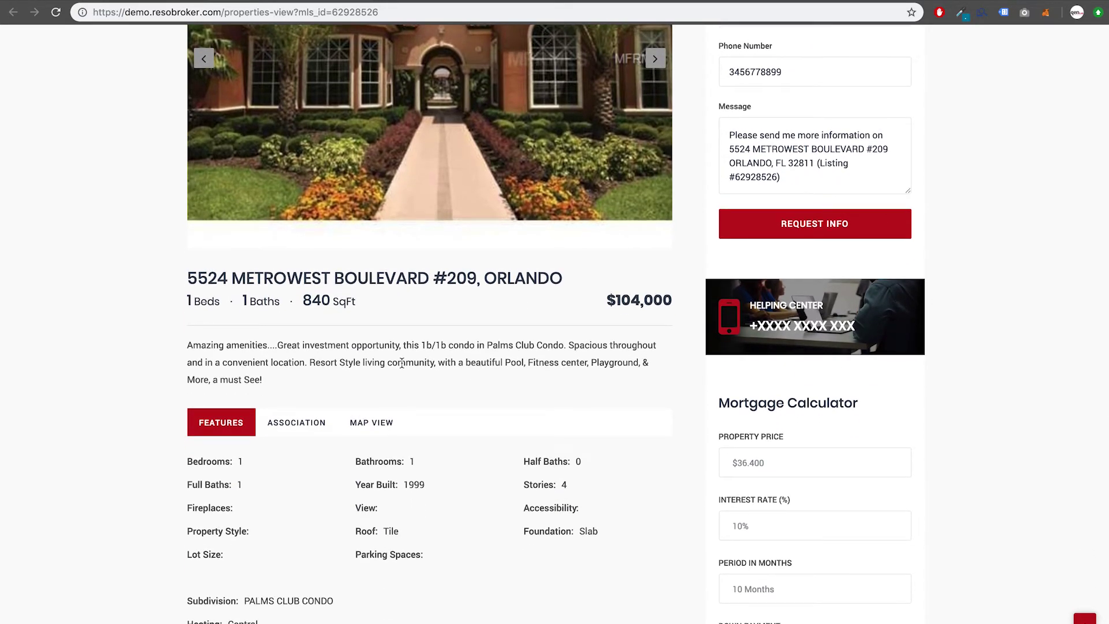
pyautogui.scroll(3, 401, 362)
pyautogui.scroll(3, 401, 362)
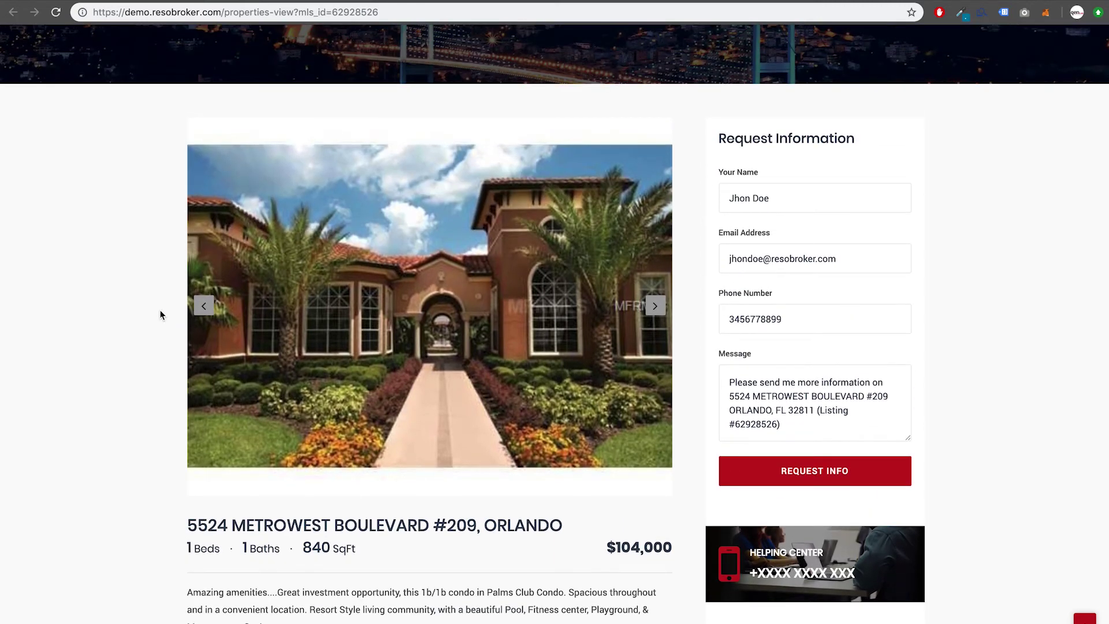
pyautogui.scroll(-10, 161, 314)
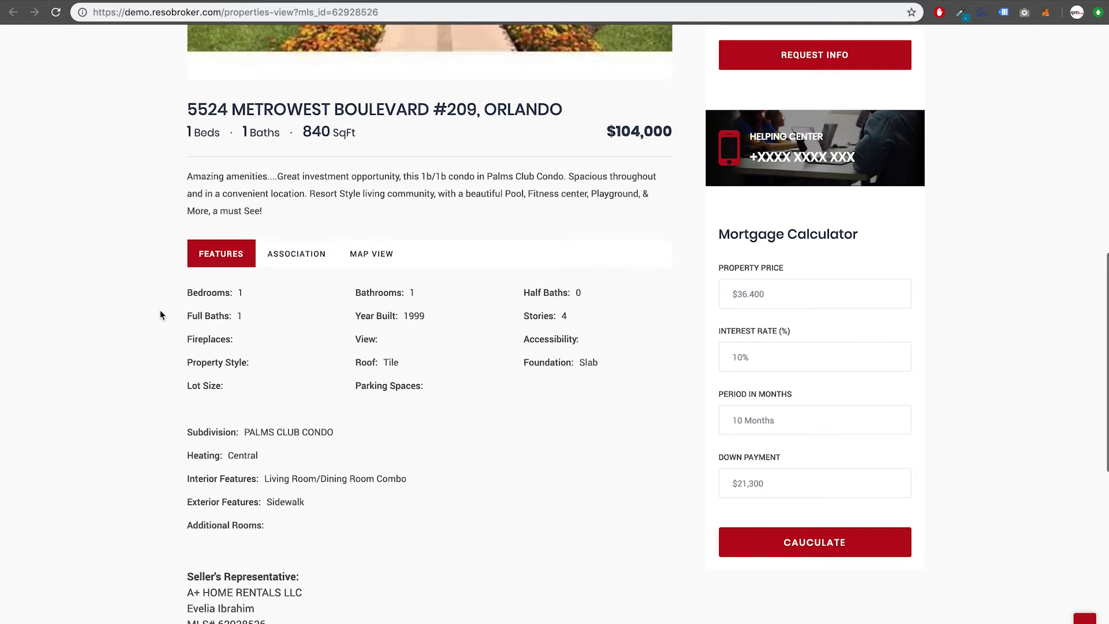
pyautogui.scroll(-1, 160, 315)
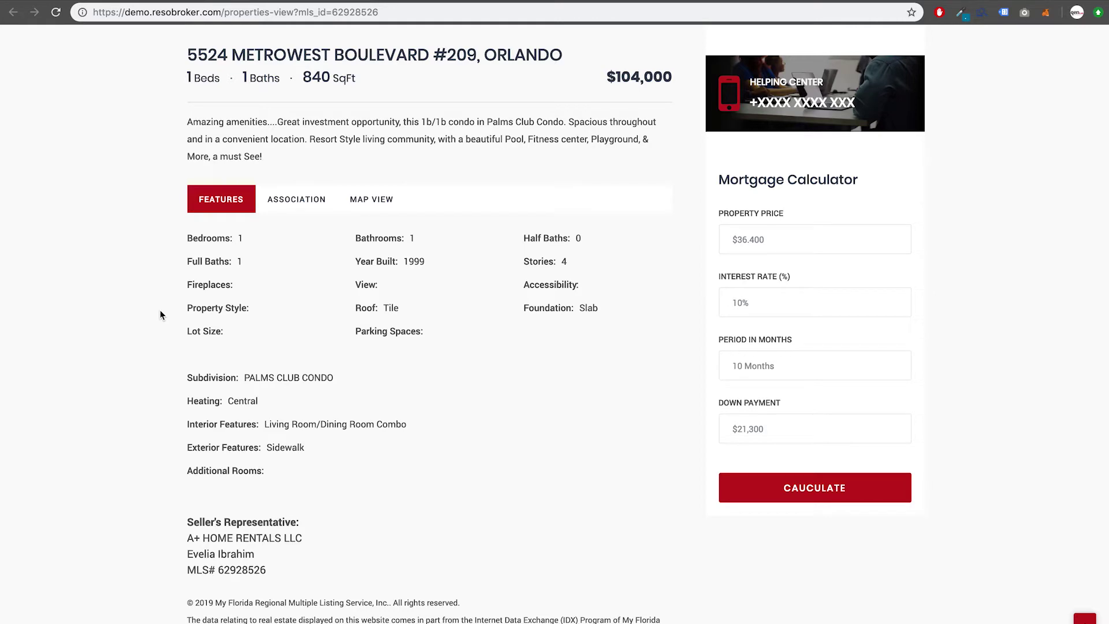
pyautogui.scroll(5, 160, 315)
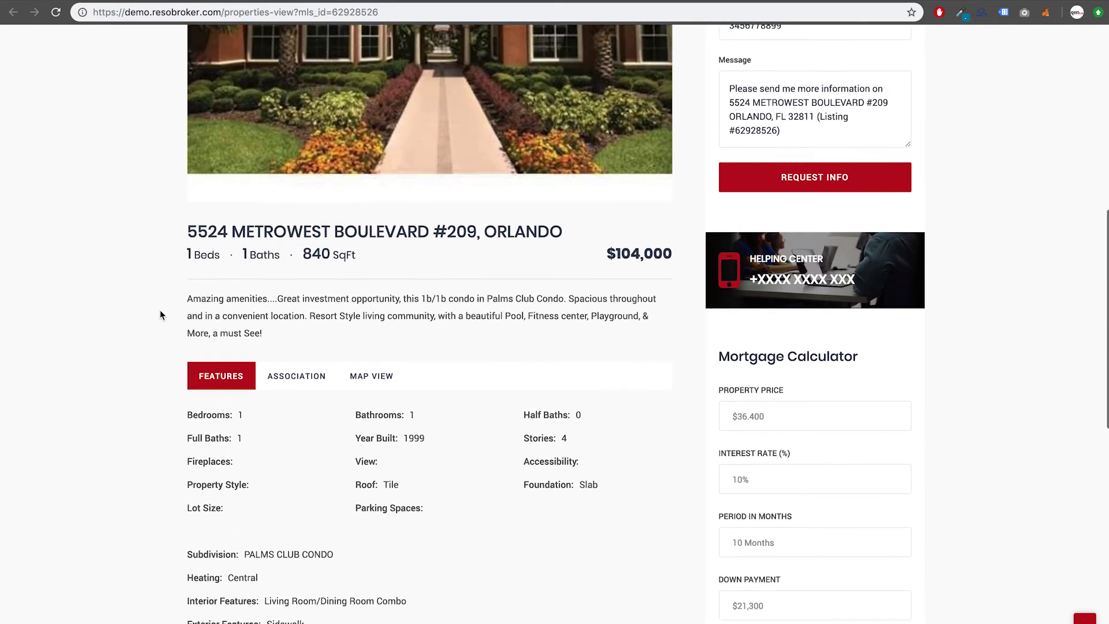
pyautogui.scroll(4, 160, 314)
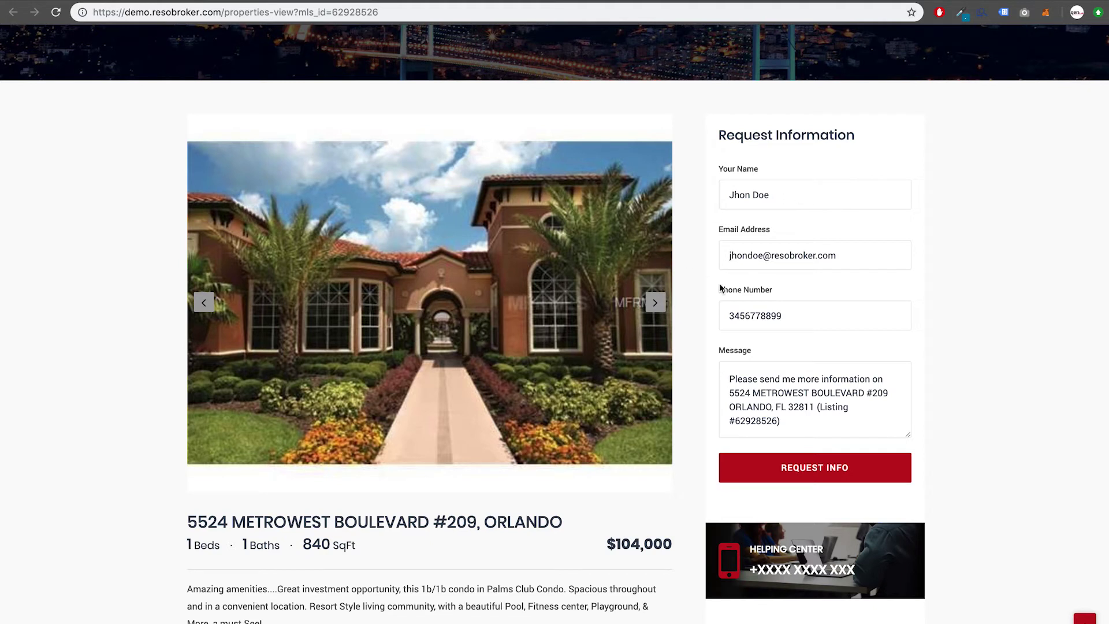
# Step: Submit the listing's information request and check the submitted confirmation message
pyautogui.click(796, 469)
pyautogui.moveTo(740, 186); pyautogui.dragTo(854, 229)
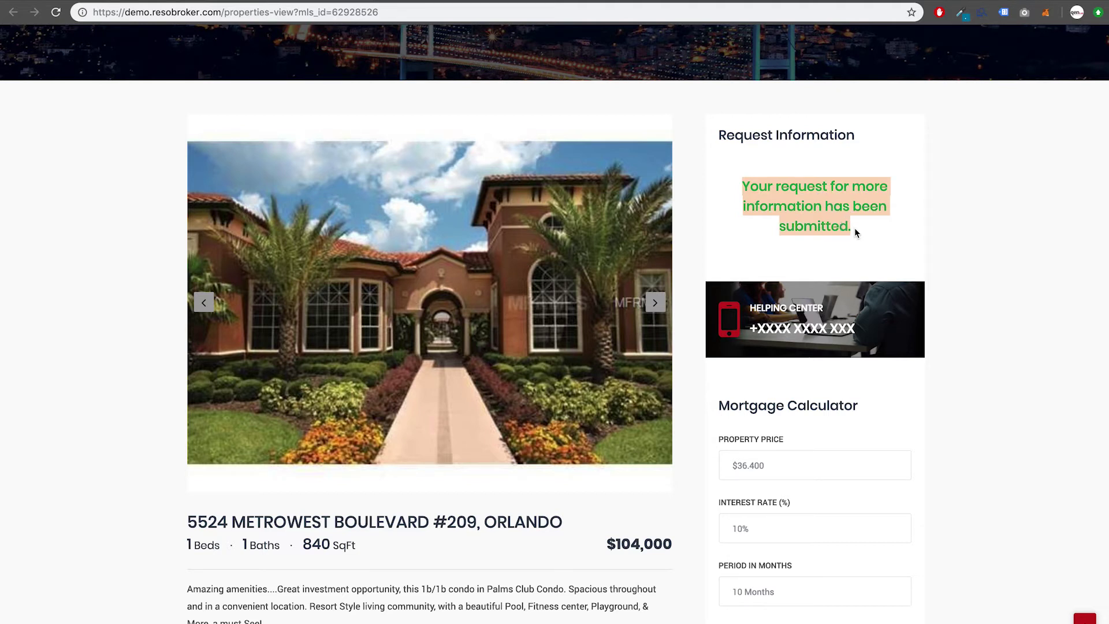
pyautogui.click(854, 227)
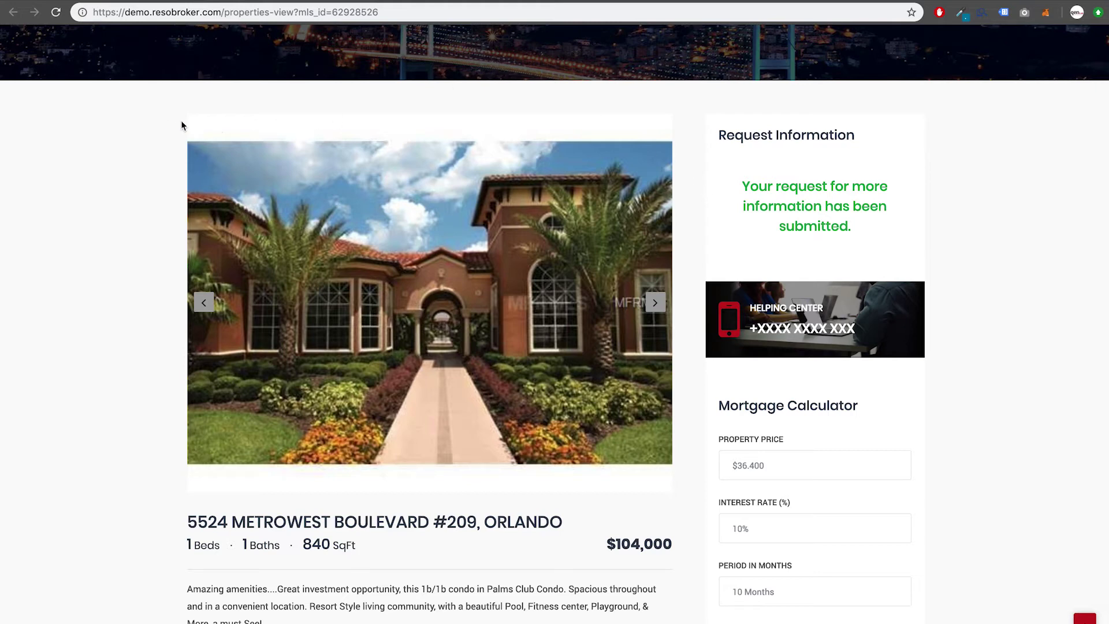
pyautogui.click(138, 2)
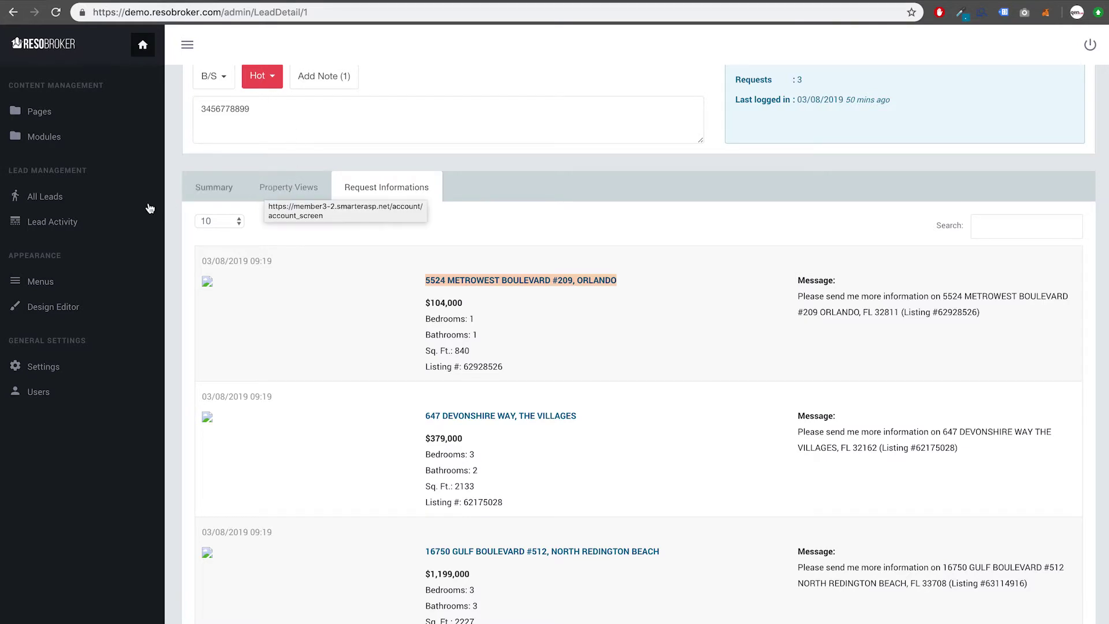
# Step: Open Lead Activity and read through the lead's recent property information requests
pyautogui.click(71, 222)
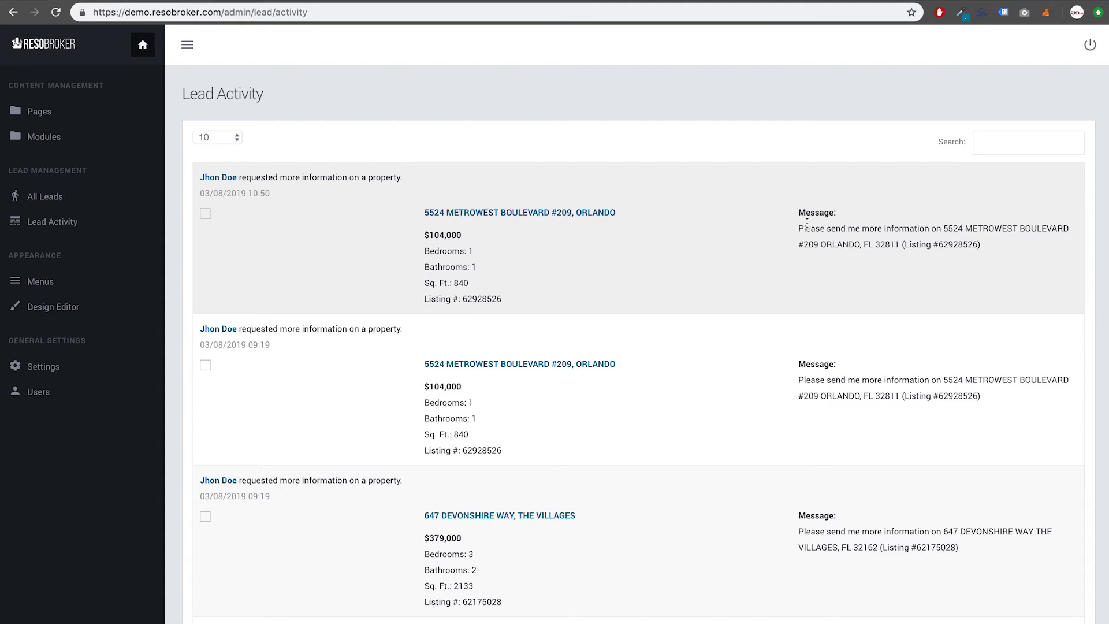
pyautogui.moveTo(796, 228); pyautogui.dragTo(1008, 250)
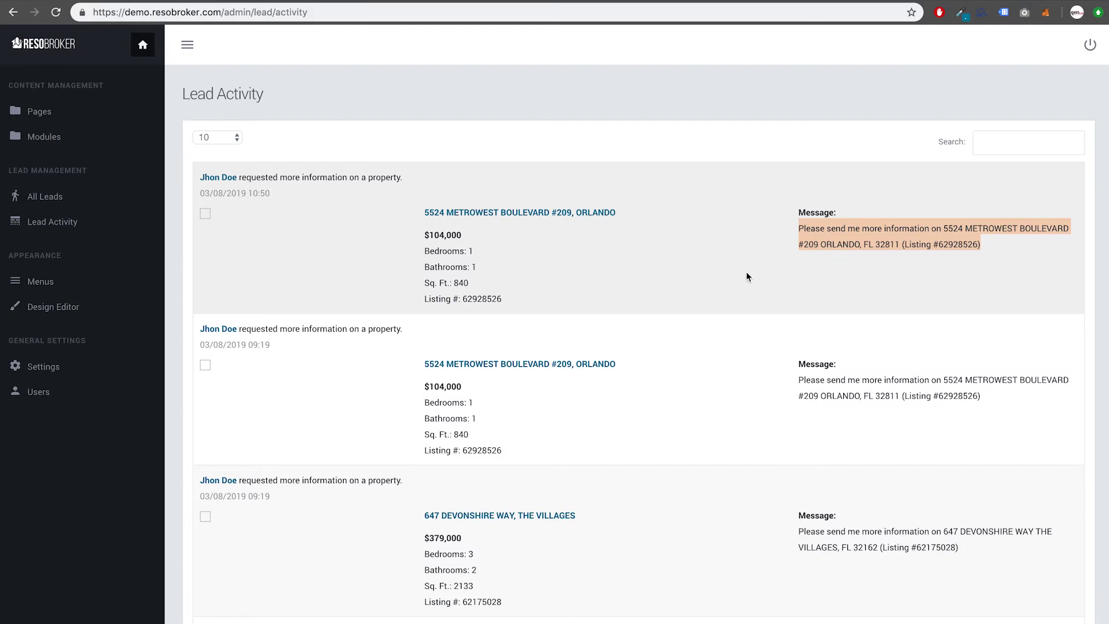
pyautogui.click(815, 266)
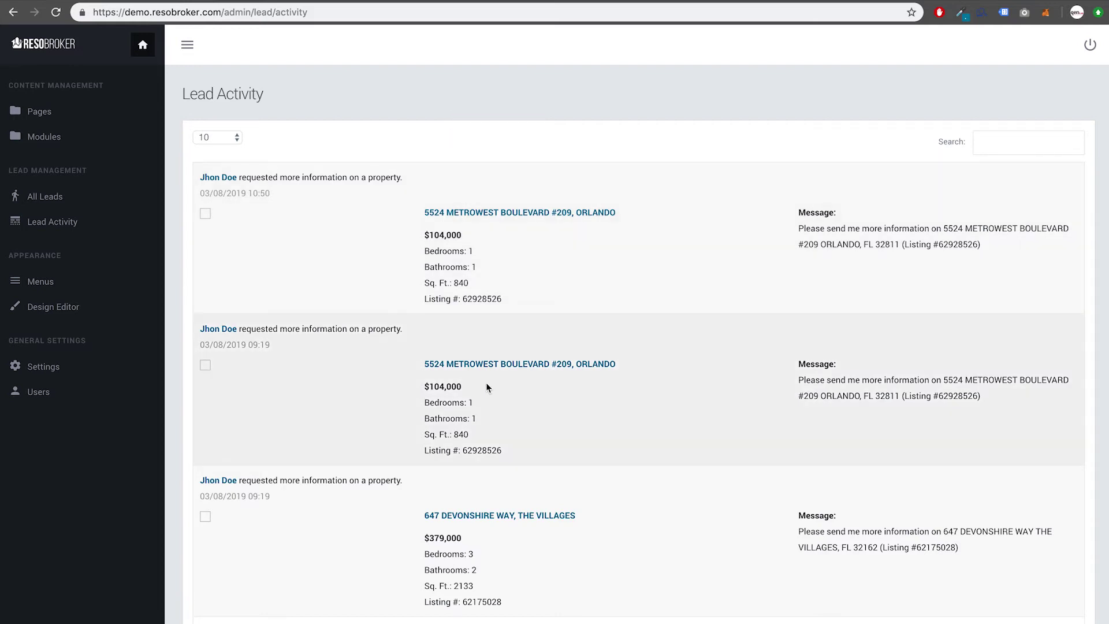
pyautogui.scroll(-2, 512, 470)
pyautogui.scroll(2, 512, 470)
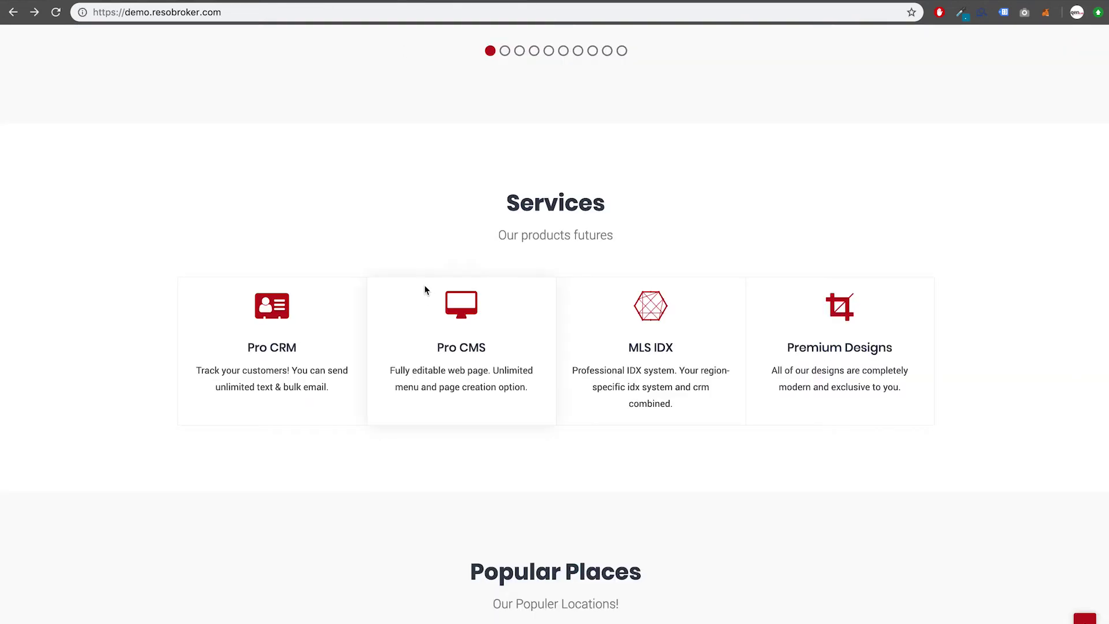
pyautogui.scroll(7, 426, 287)
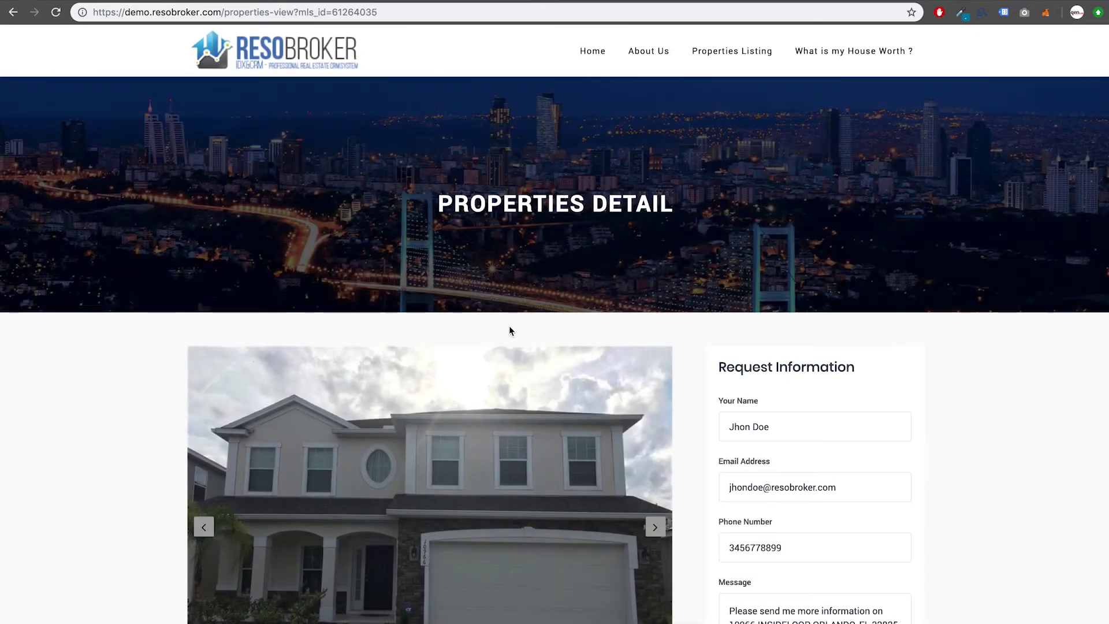
# Step: Replace the message with a request for more info plus a phone number, and submit it
pyautogui.scroll(-5, 525, 389)
pyautogui.click(656, 282)
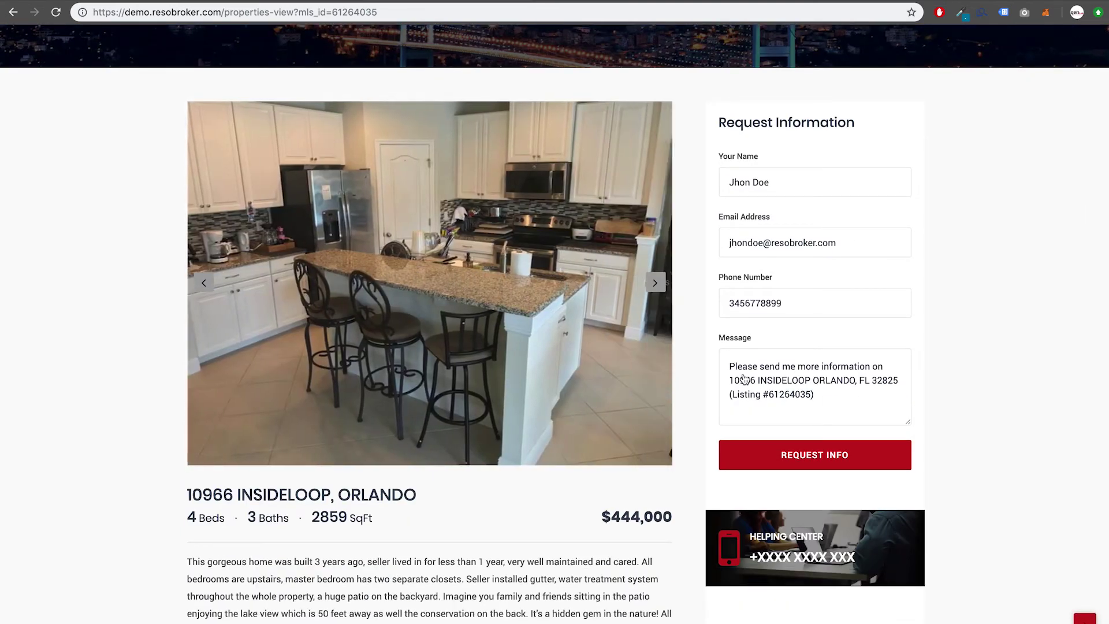
pyautogui.tripleClick(821, 400)
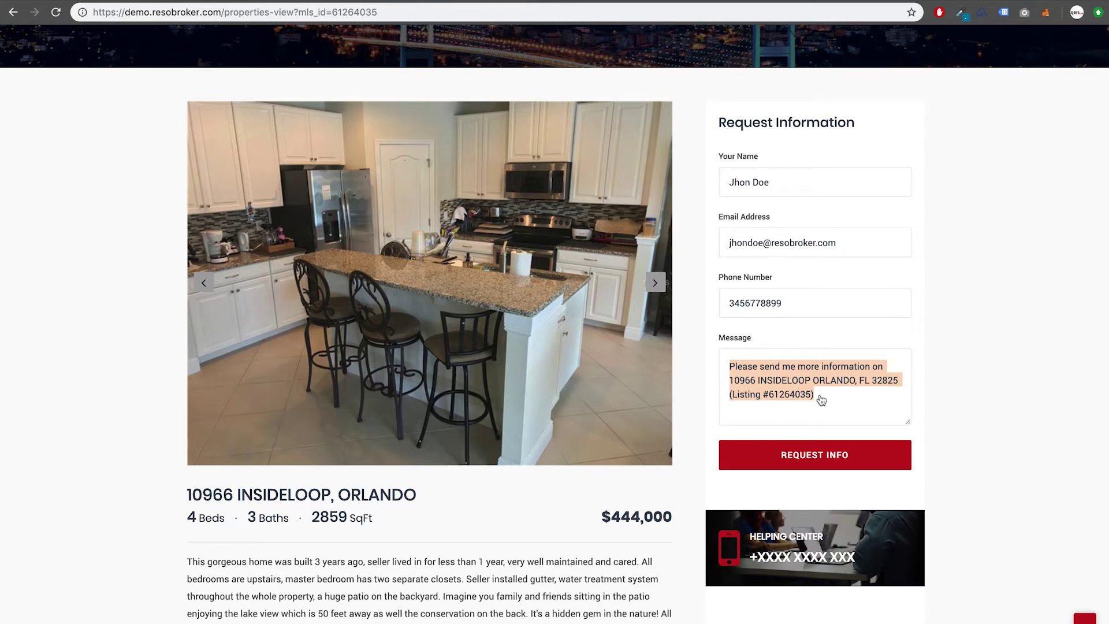
pyautogui.write('Please give me more info. My phone n')
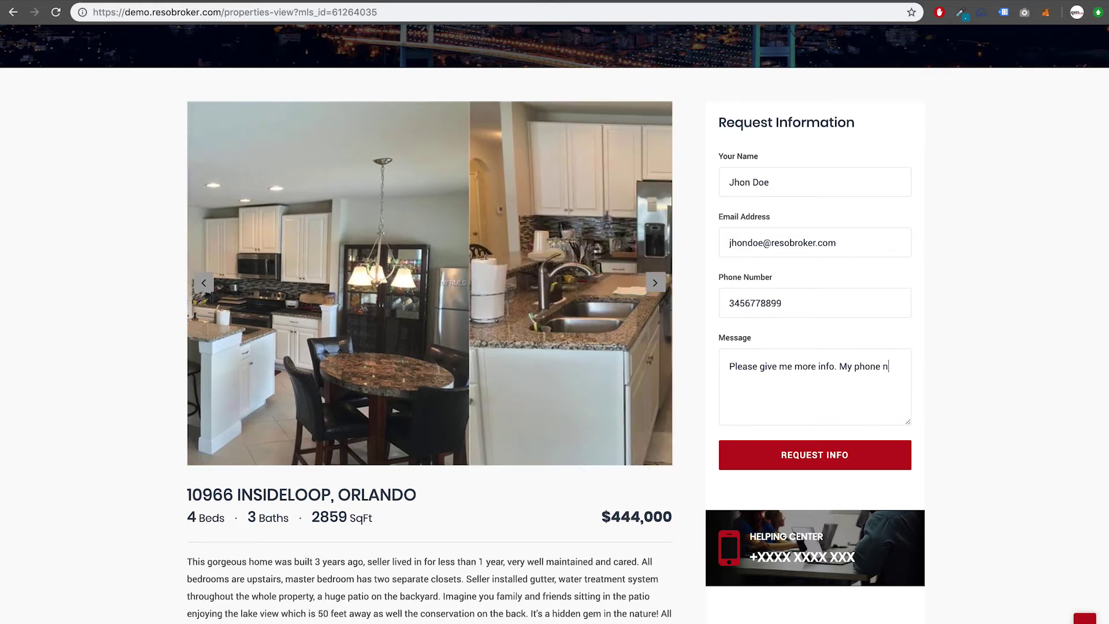
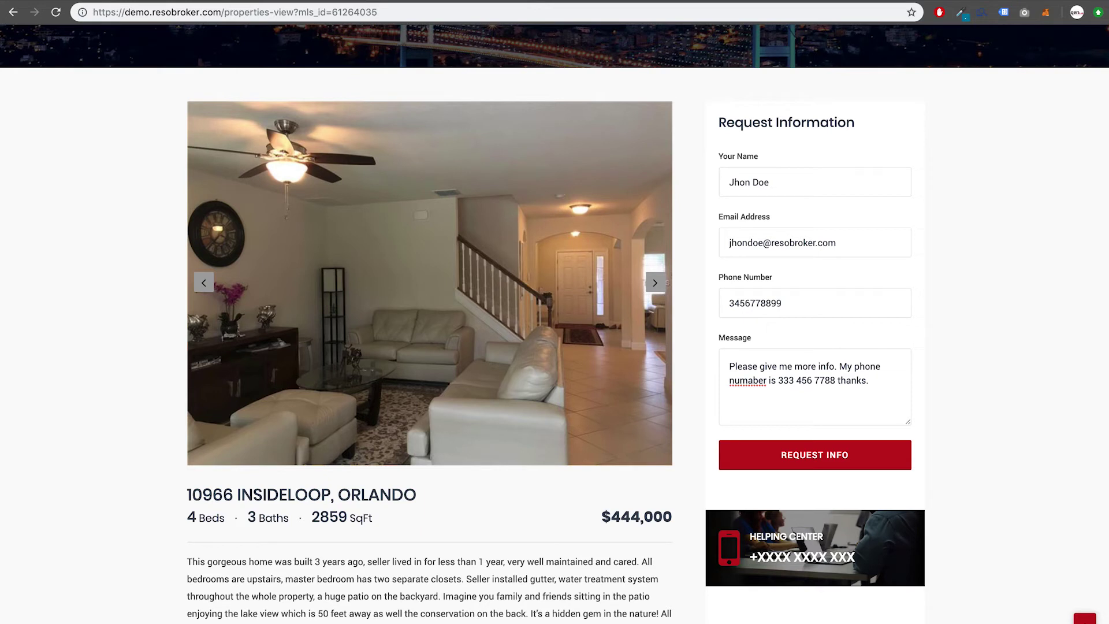
pyautogui.click(818, 455)
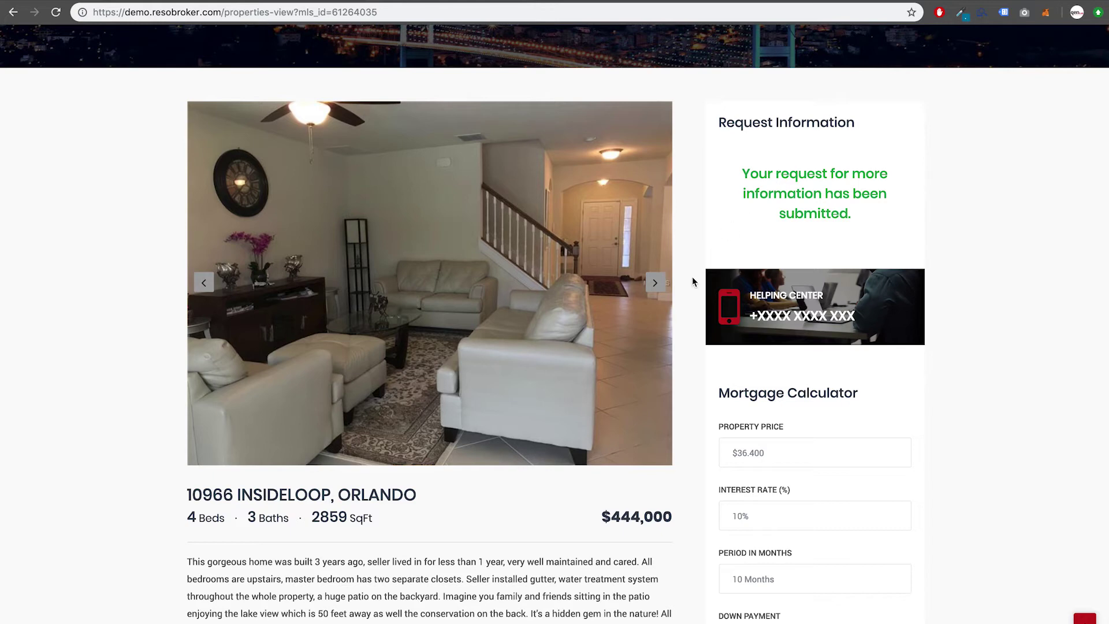
pyautogui.scroll(-3, 692, 289)
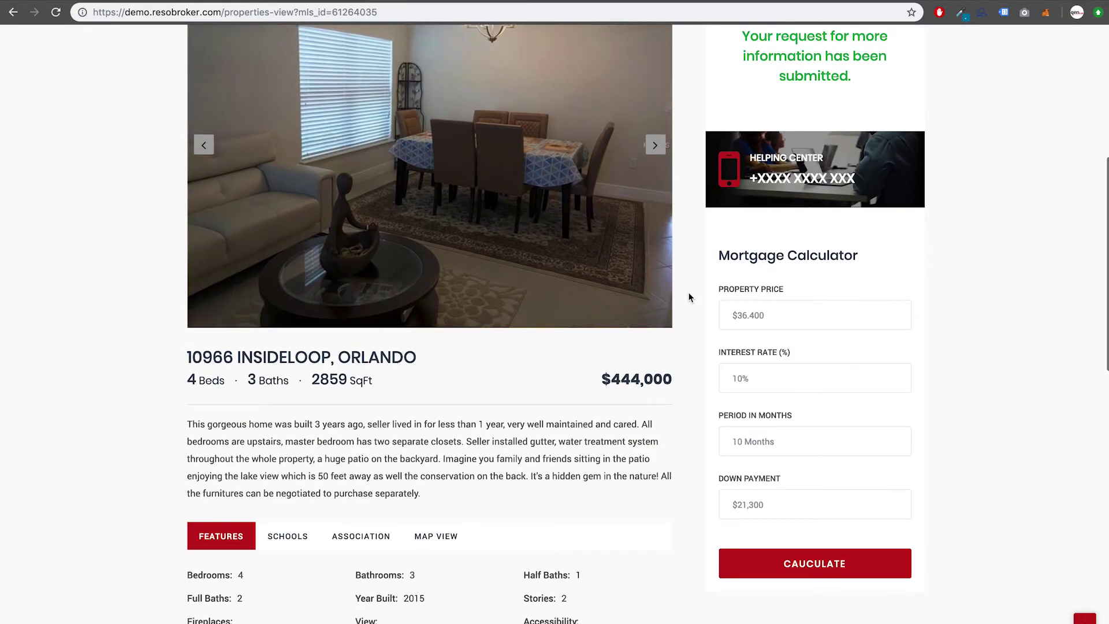
pyautogui.scroll(5, 689, 297)
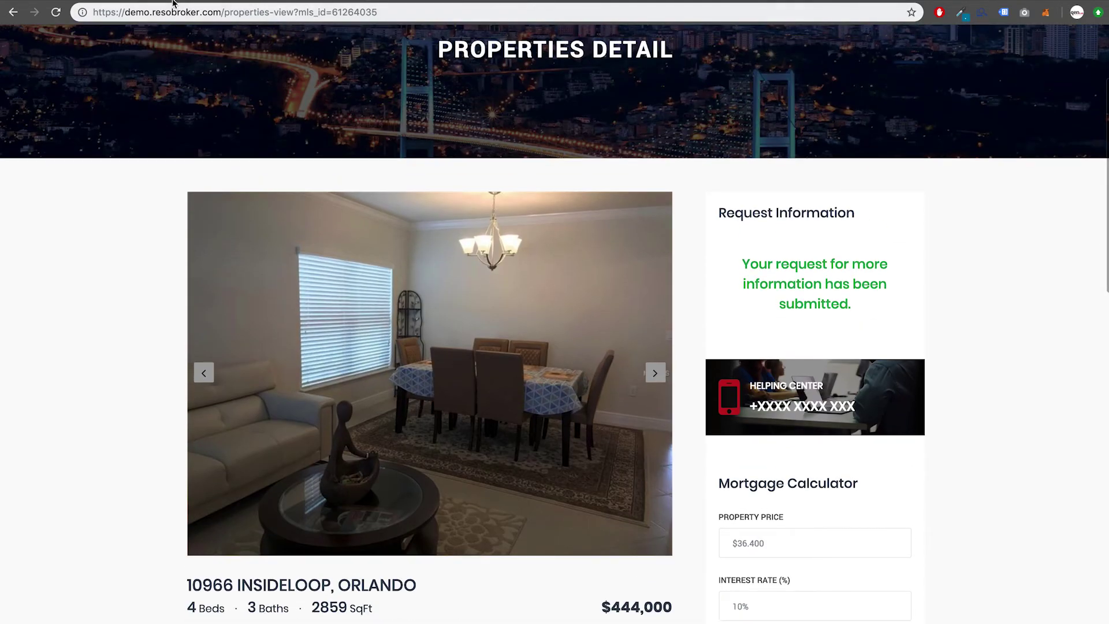
pyautogui.click(137, 2)
# Step: Open the lead's detail page from All Leads and review its Property Views
pyautogui.click(61, 199)
pyautogui.click(214, 226)
pyautogui.click(296, 313)
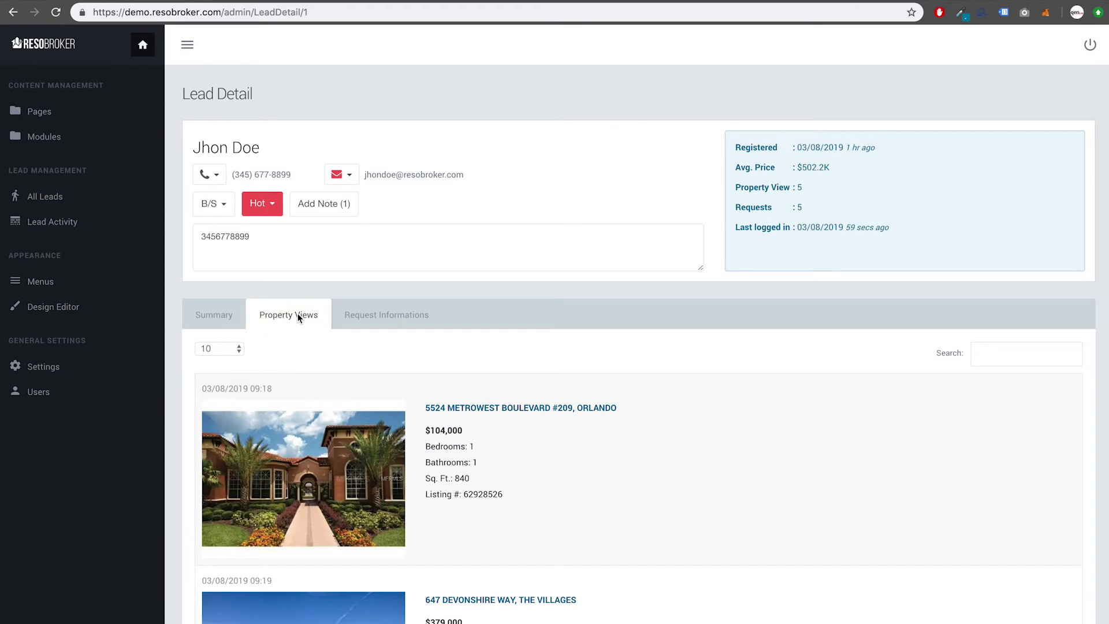
pyautogui.scroll(-10, 359, 375)
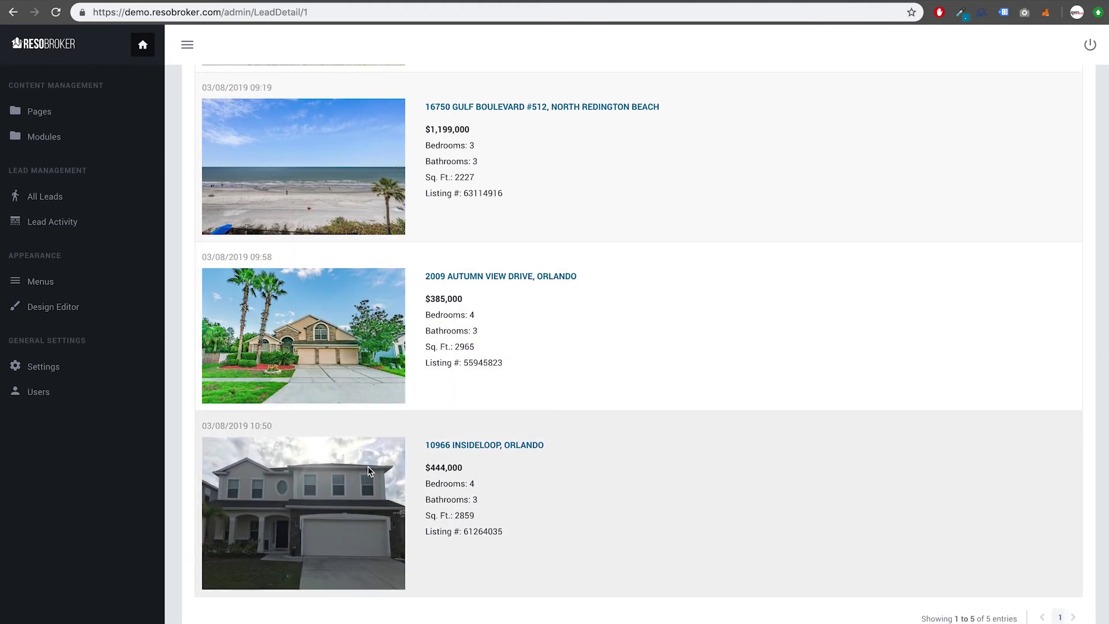
pyautogui.scroll(10, 369, 467)
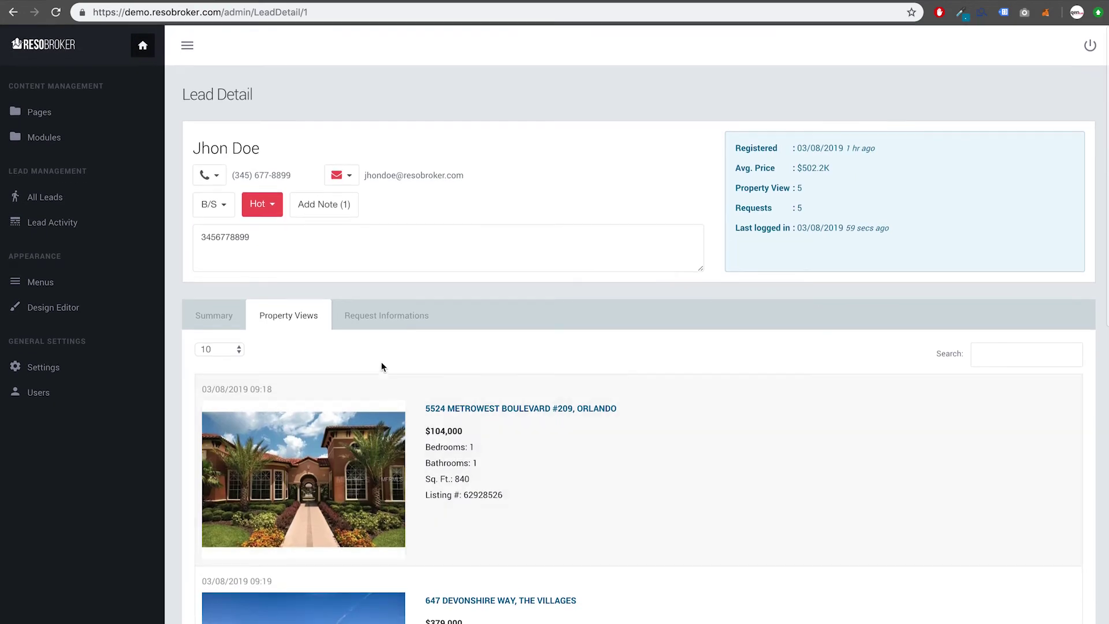
pyautogui.click(368, 318)
pyautogui.scroll(-7, 436, 314)
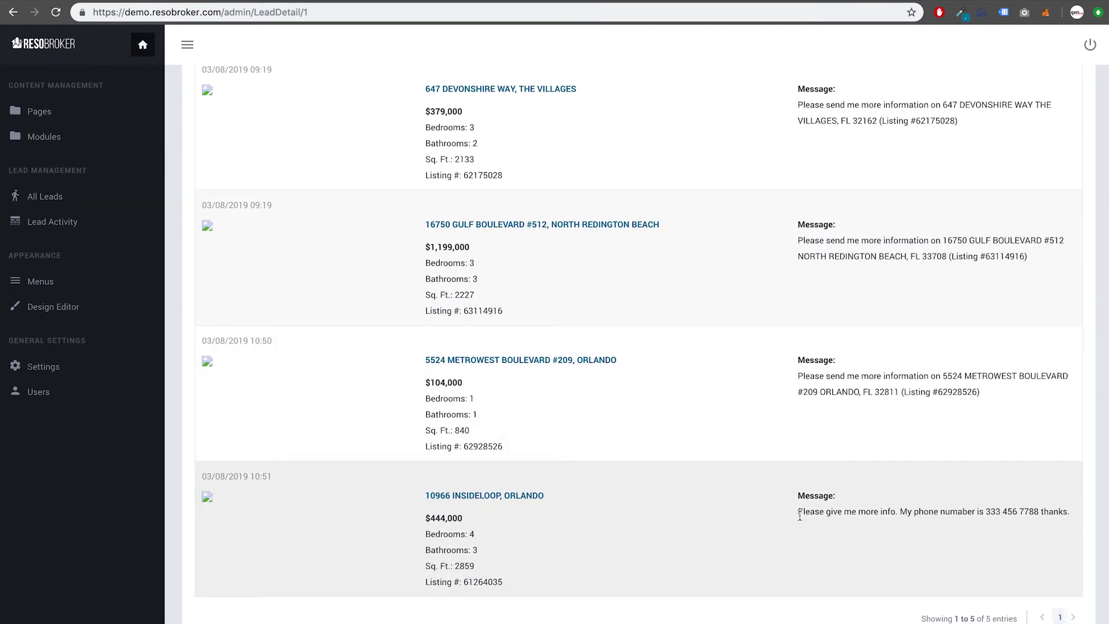
pyautogui.tripleClick(800, 516)
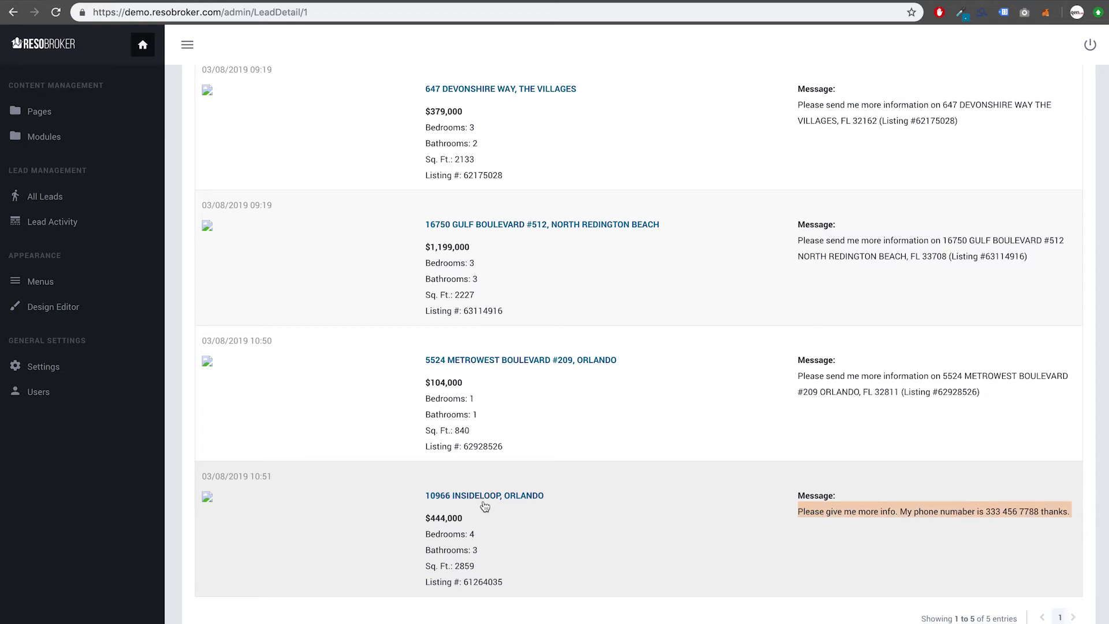
pyautogui.scroll(3, 491, 569)
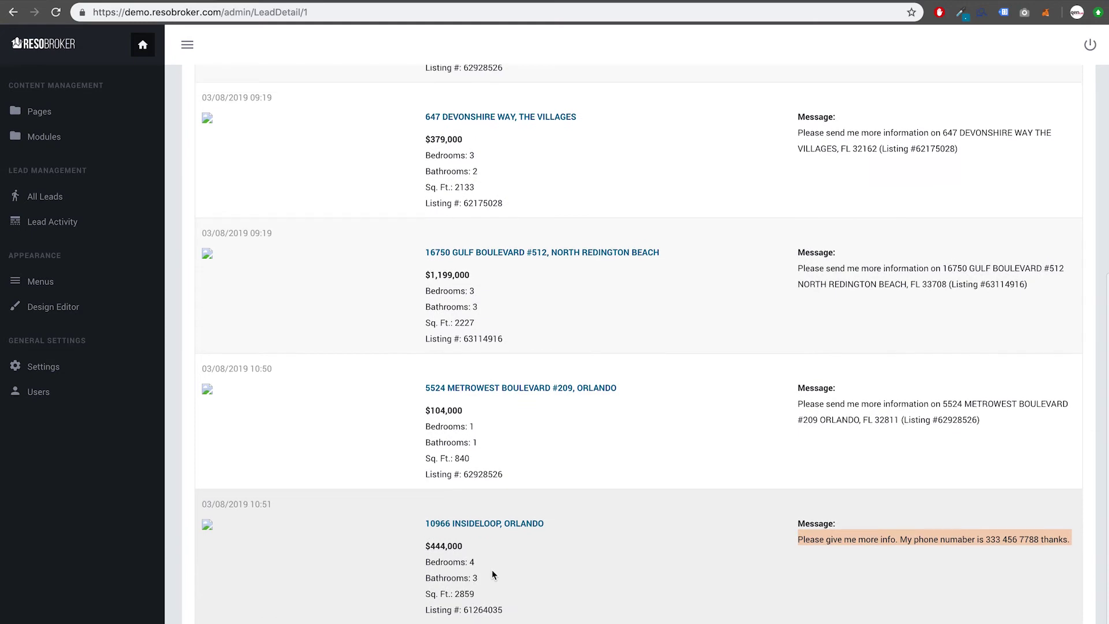
pyautogui.scroll(4, 491, 570)
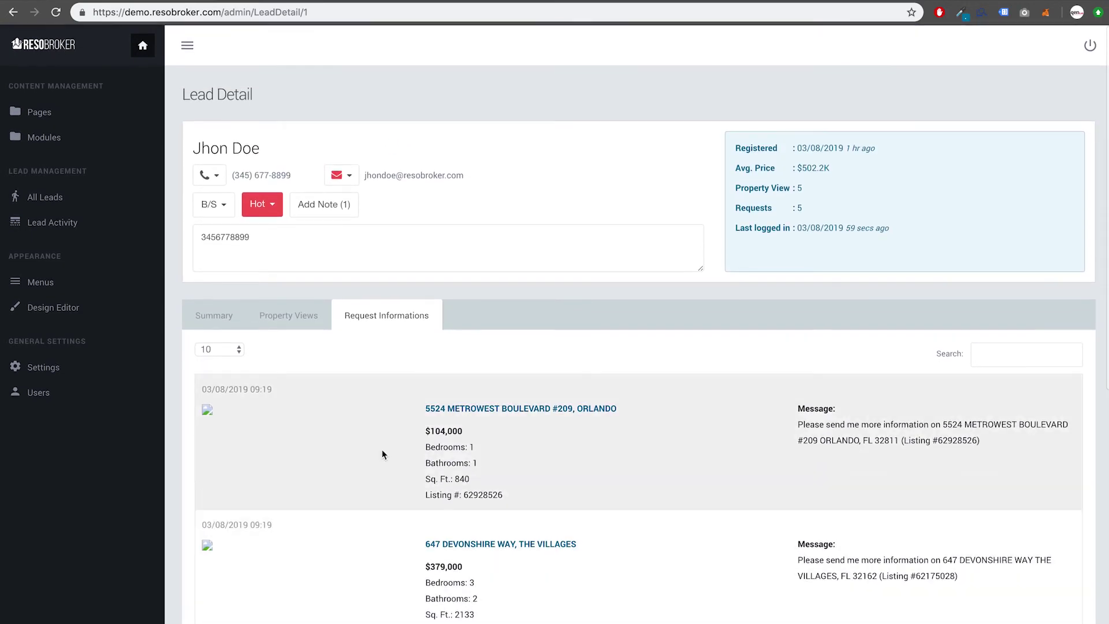
# Step: Save a 'Call Him' note on the lead and switch its lead type to B
pyautogui.click(322, 207)
pyautogui.click(472, 148)
pyautogui.write('Call Him')
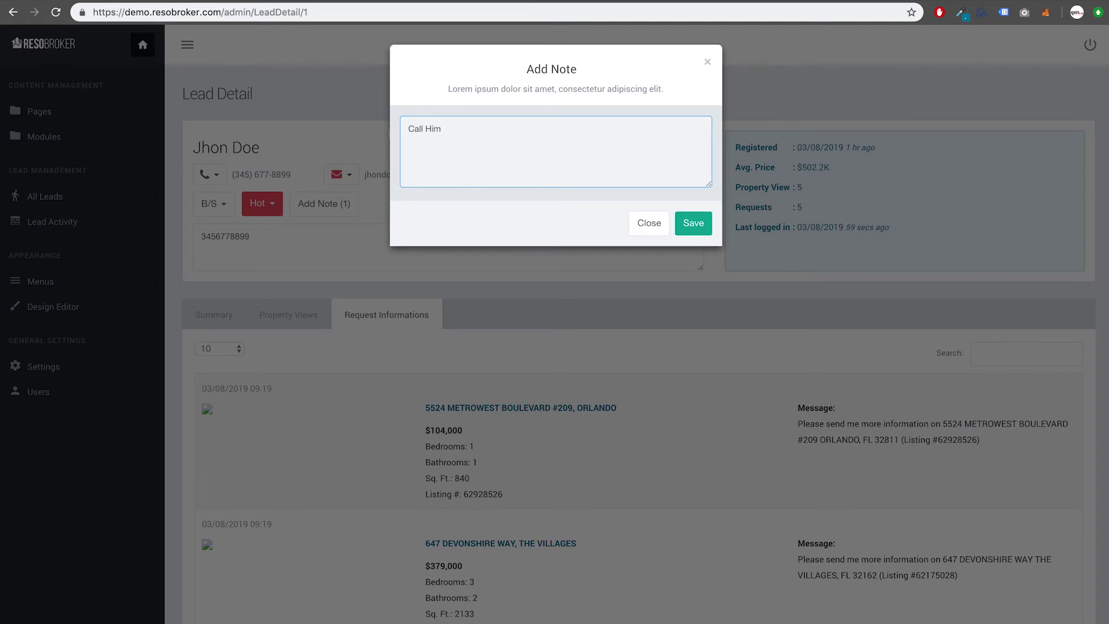
pyautogui.click(677, 220)
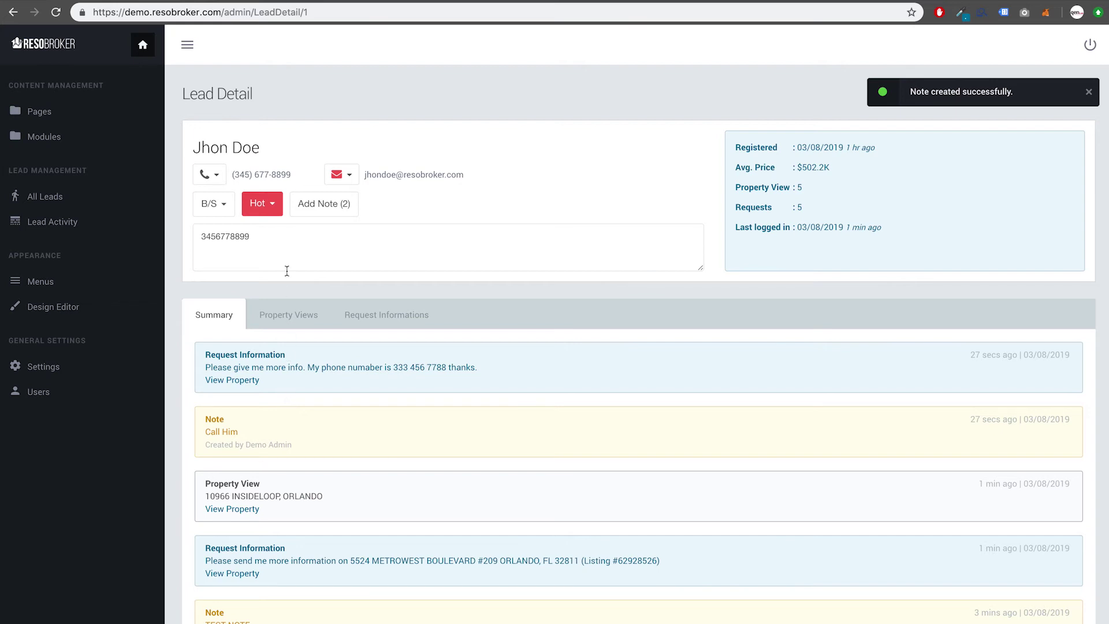
pyautogui.click(228, 214)
pyautogui.click(214, 230)
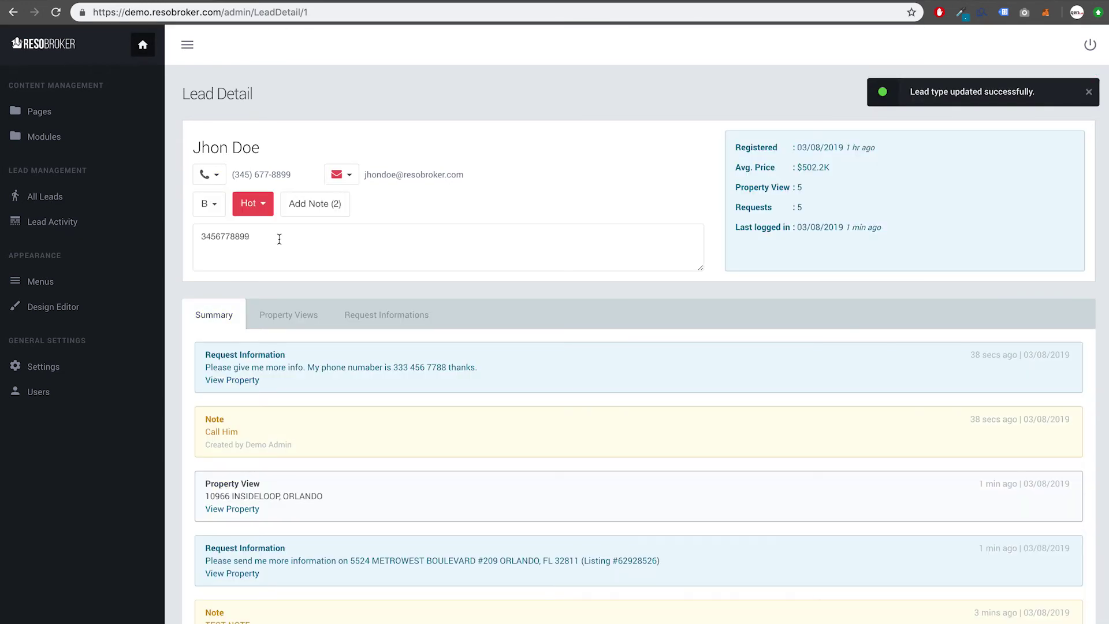
# Step: Set the lead's phone contact status to Talking to Prospect
pyautogui.click(210, 176)
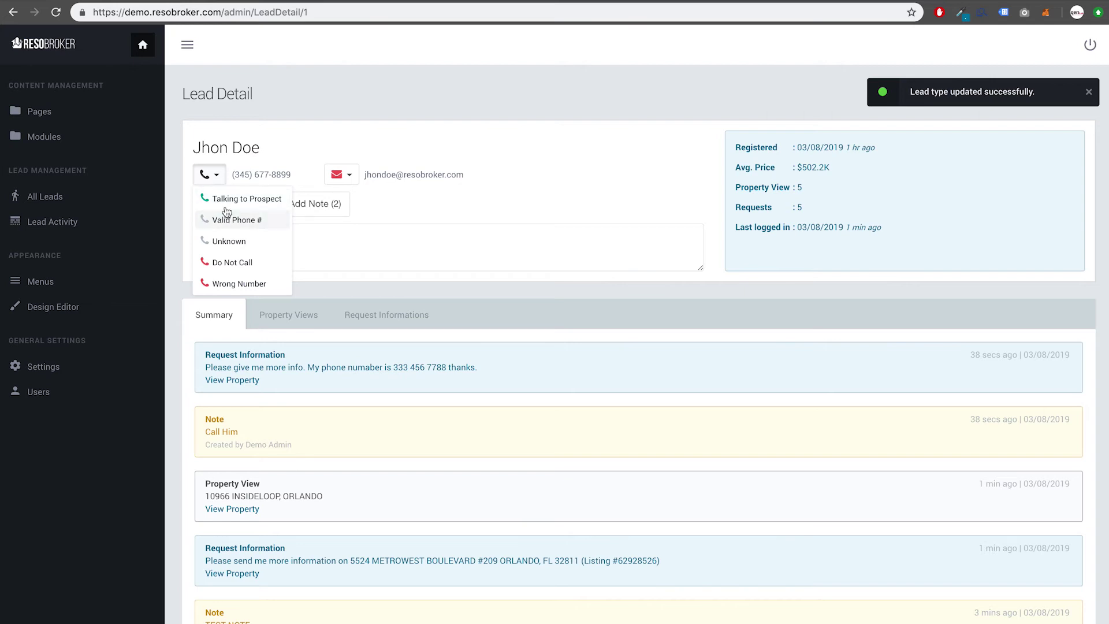
pyautogui.click(233, 199)
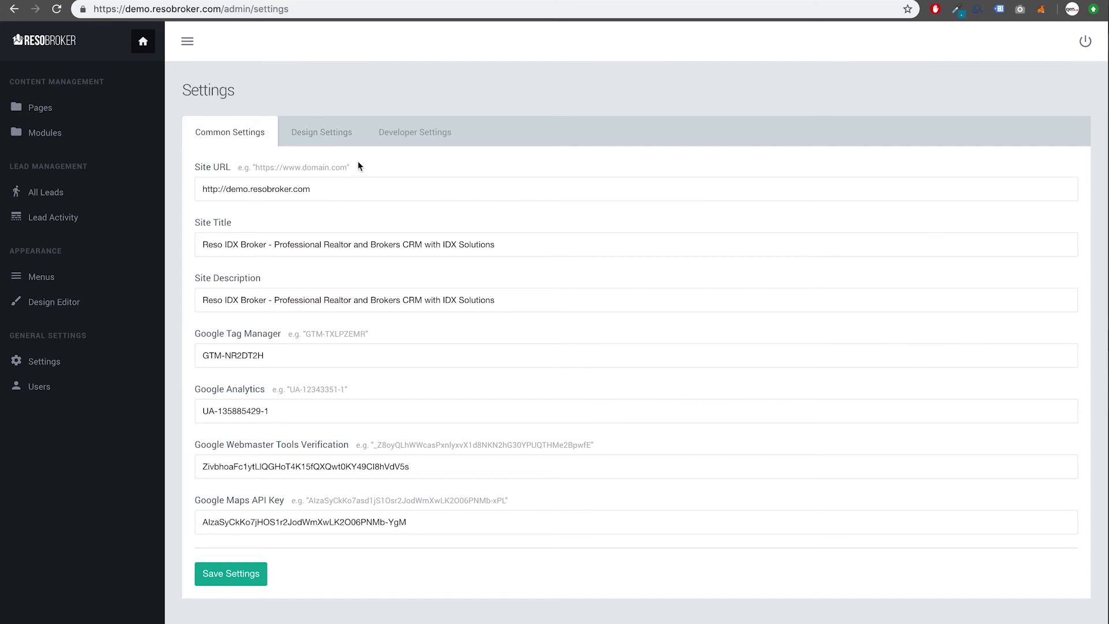
# Step: In Design Settings, set resoidxbrokerlogo.png as the site logo
pyautogui.click(338, 143)
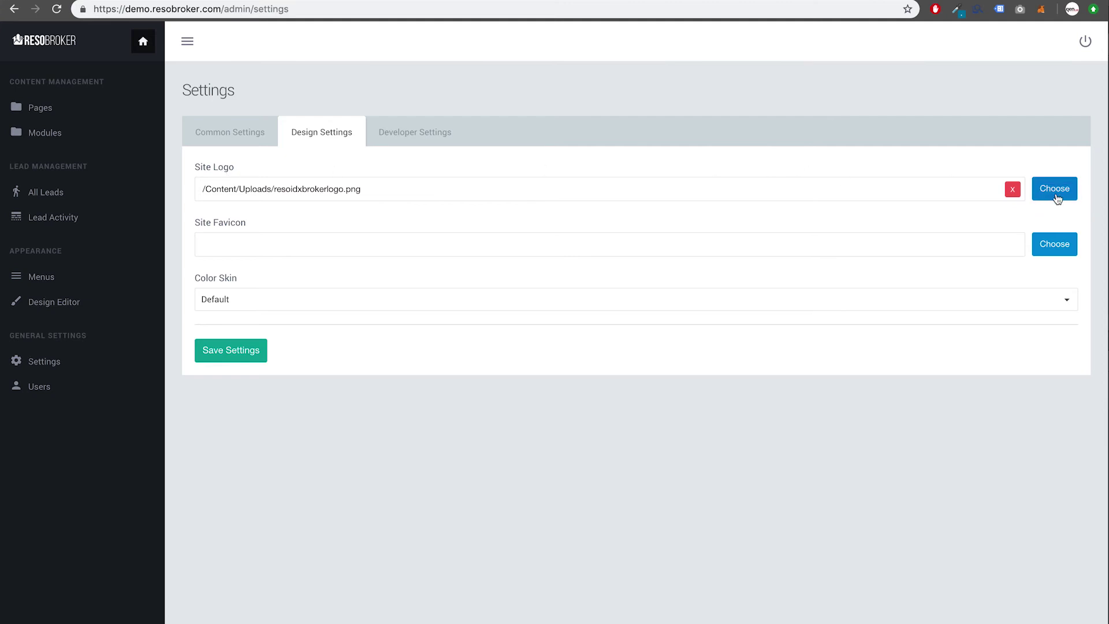
pyautogui.click(1055, 190)
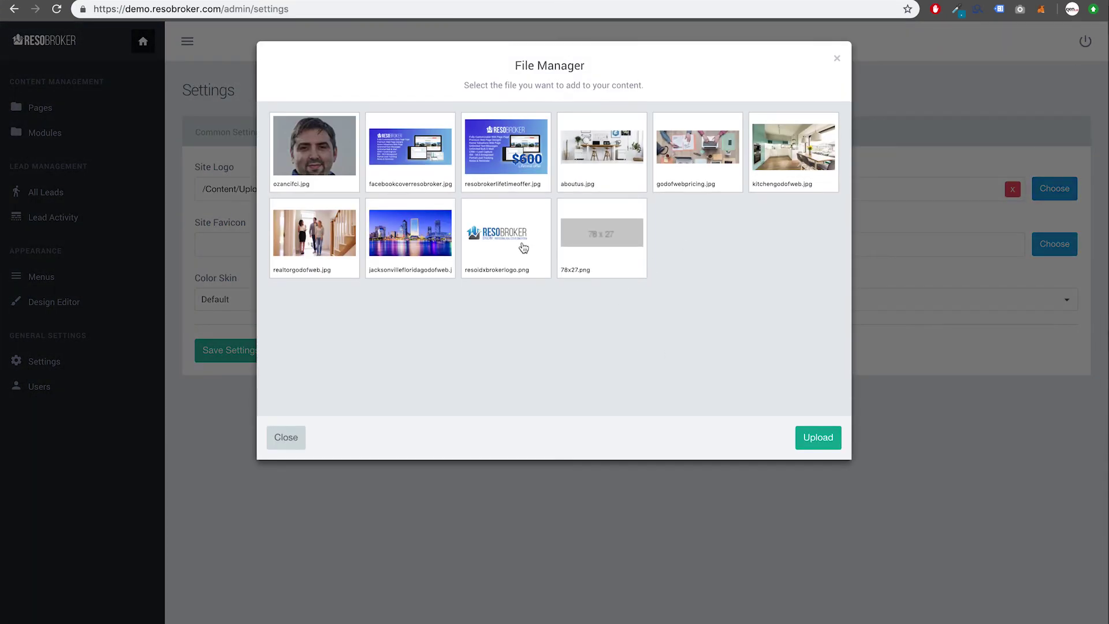
pyautogui.click(523, 247)
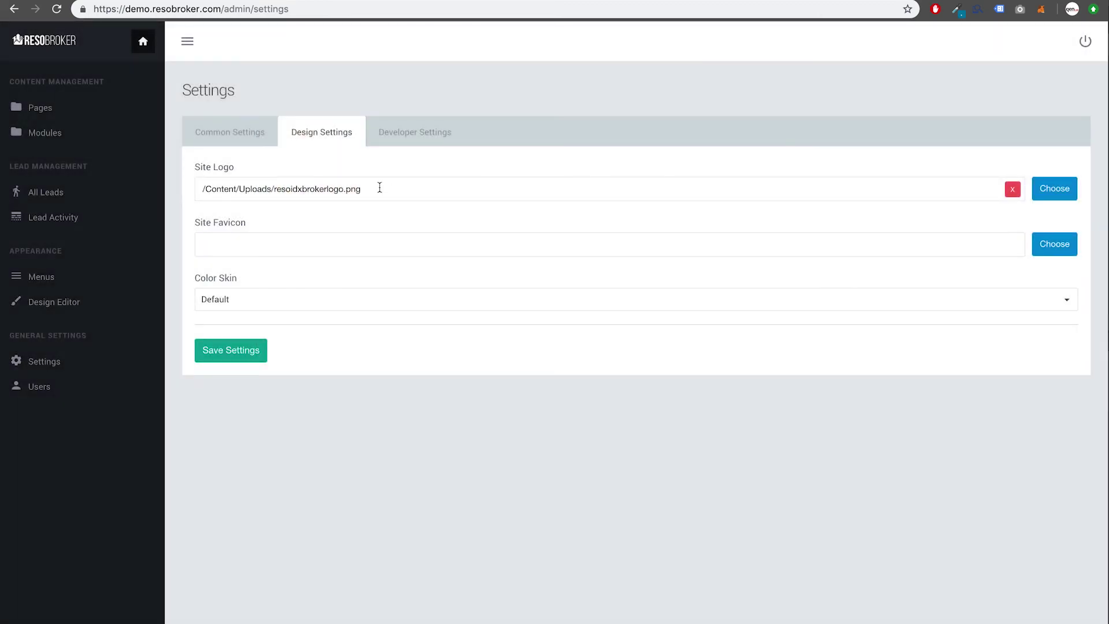
pyautogui.click(671, 247)
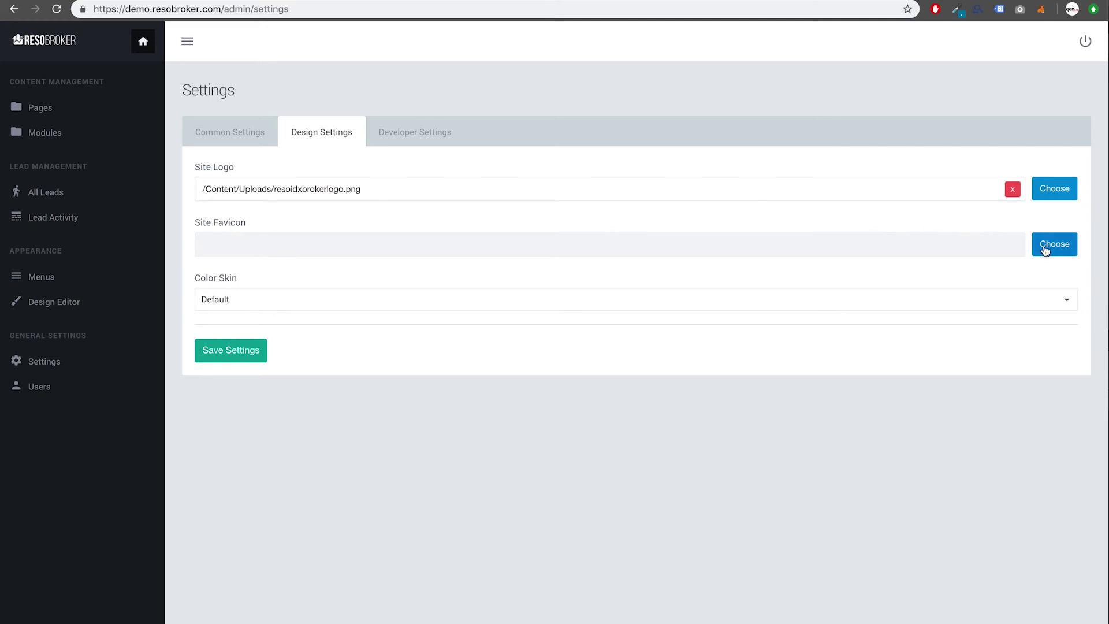
# Step: Choose the Yellow colour skin and save the settings
pyautogui.click(275, 309)
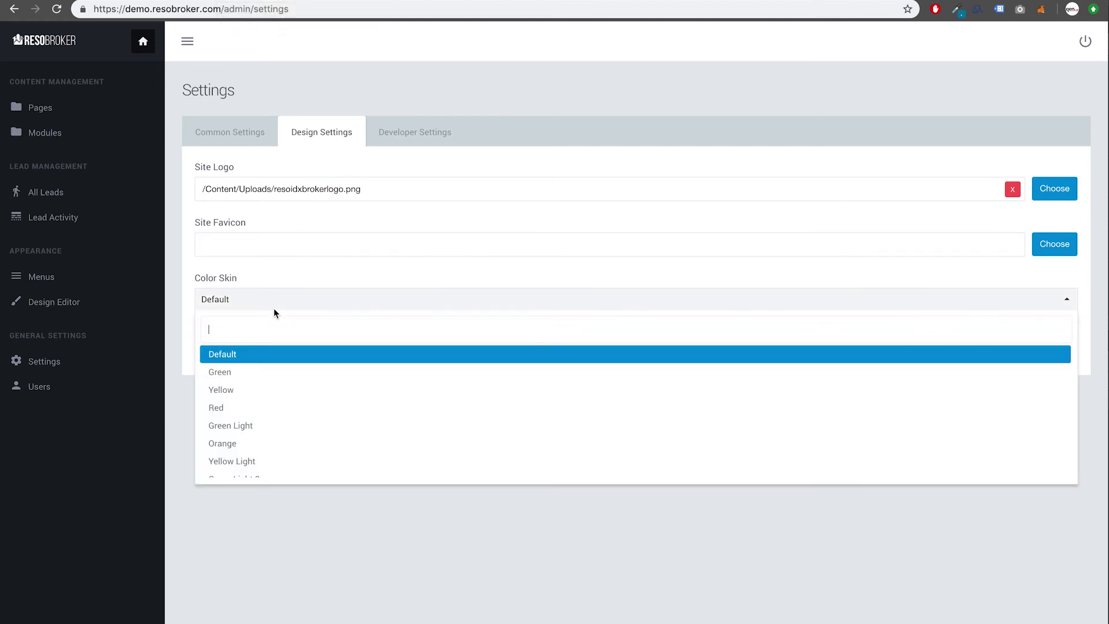
pyautogui.click(235, 391)
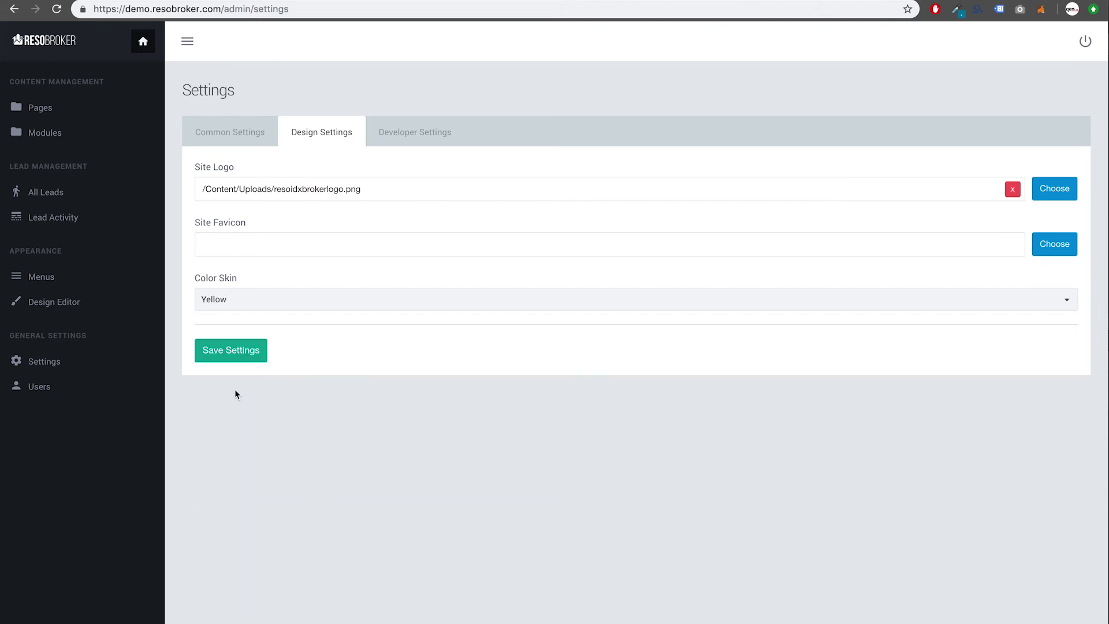
pyautogui.click(248, 356)
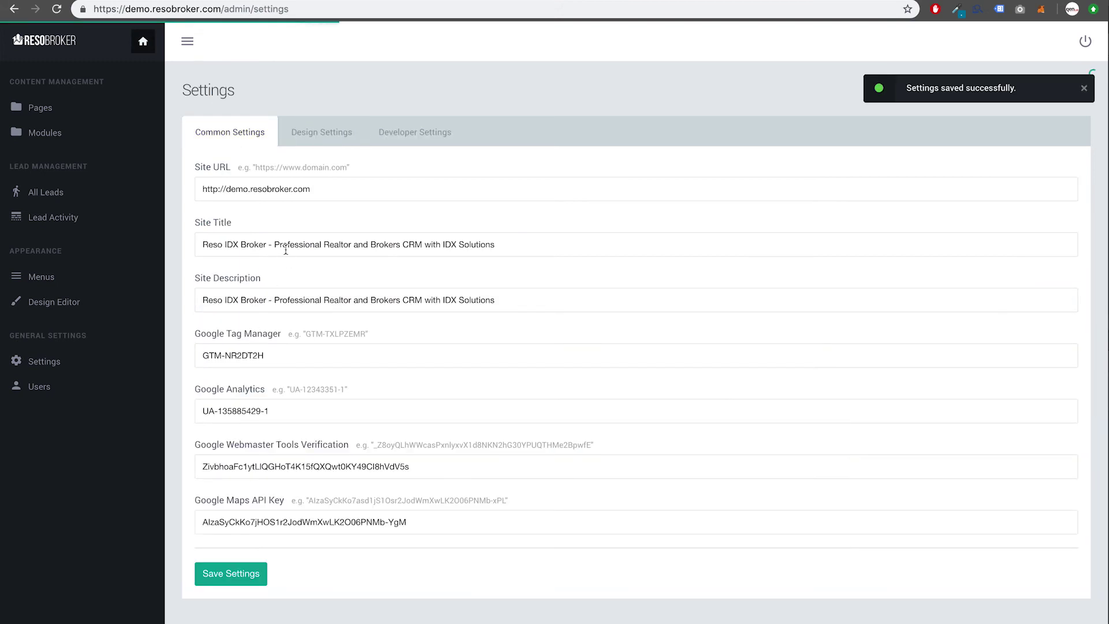
pyautogui.click(303, 0)
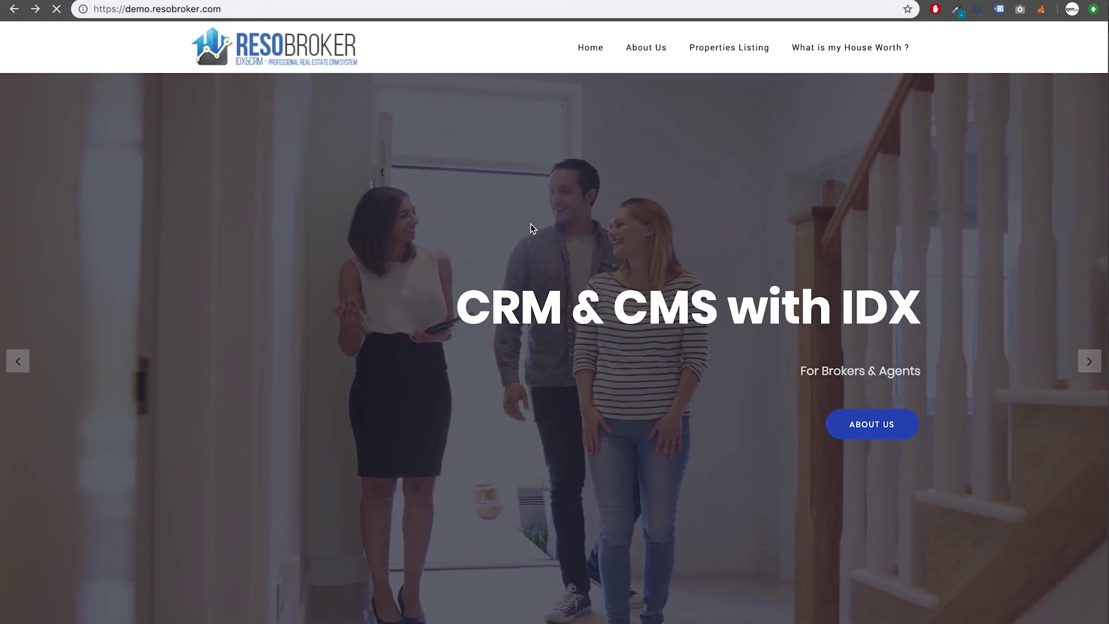
pyautogui.scroll(-20, 531, 224)
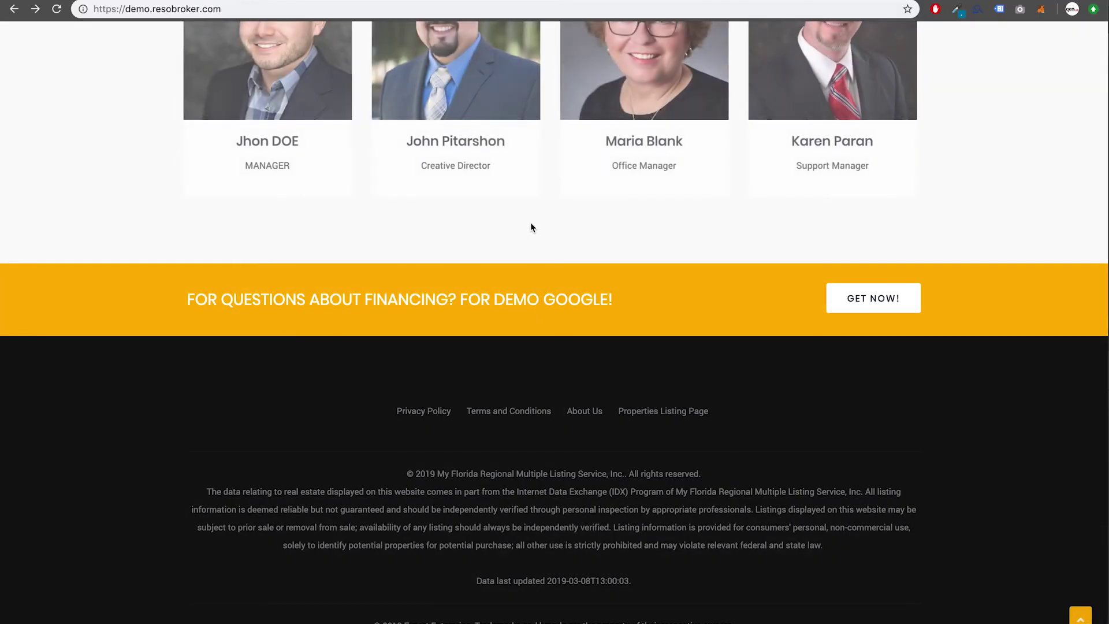
pyautogui.scroll(20, 530, 224)
pyautogui.scroll(7, 533, 213)
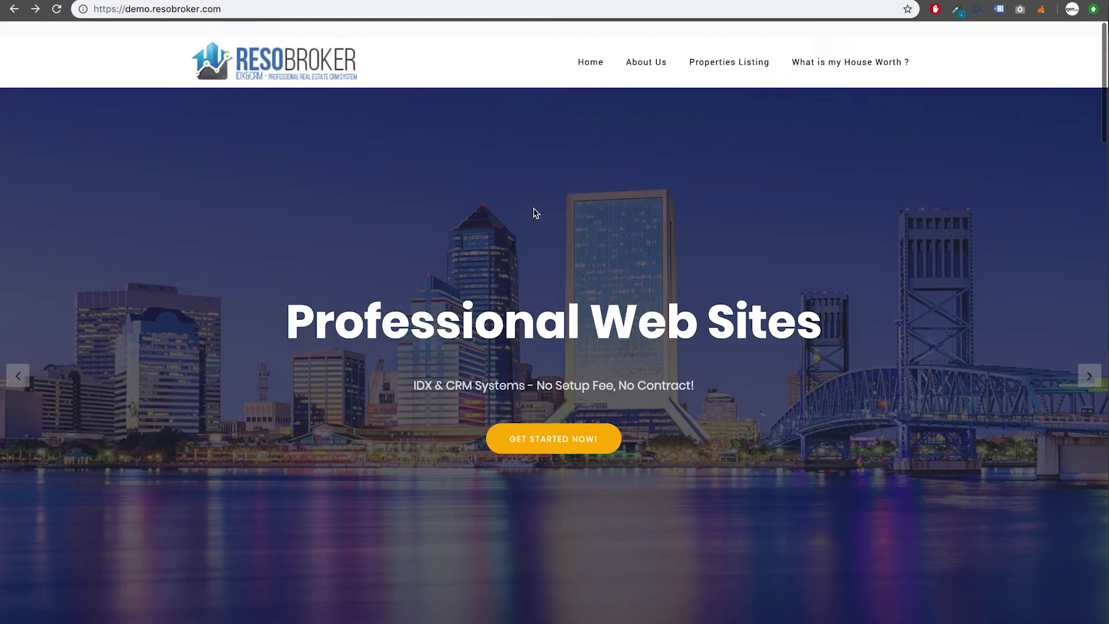
pyautogui.scroll(-8, 387, 440)
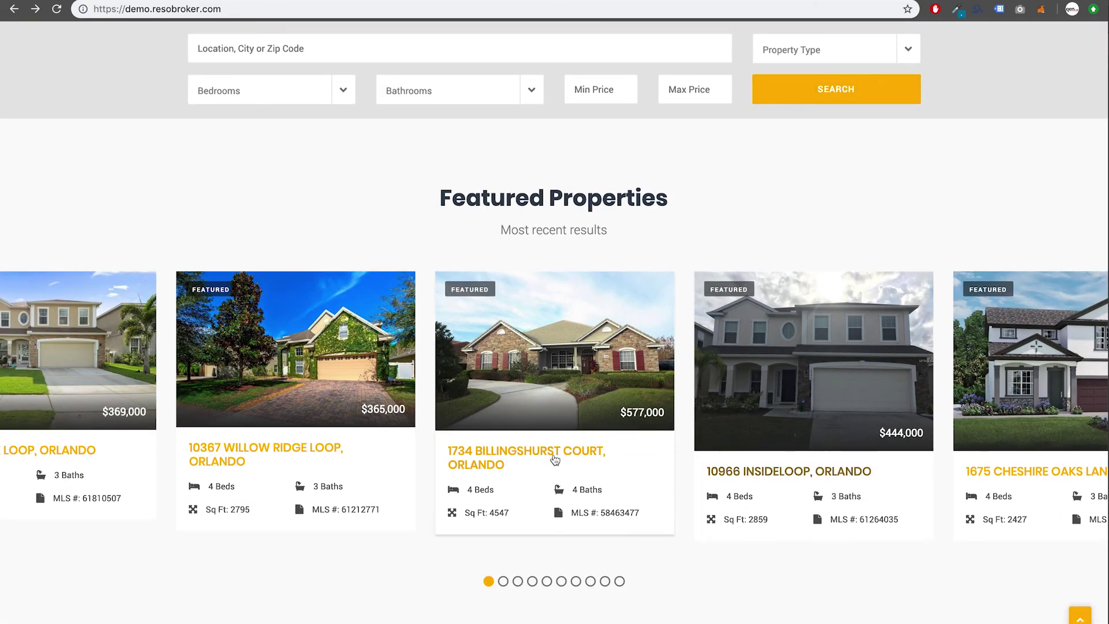
pyautogui.scroll(-5, 513, 562)
pyautogui.scroll(-3, 511, 565)
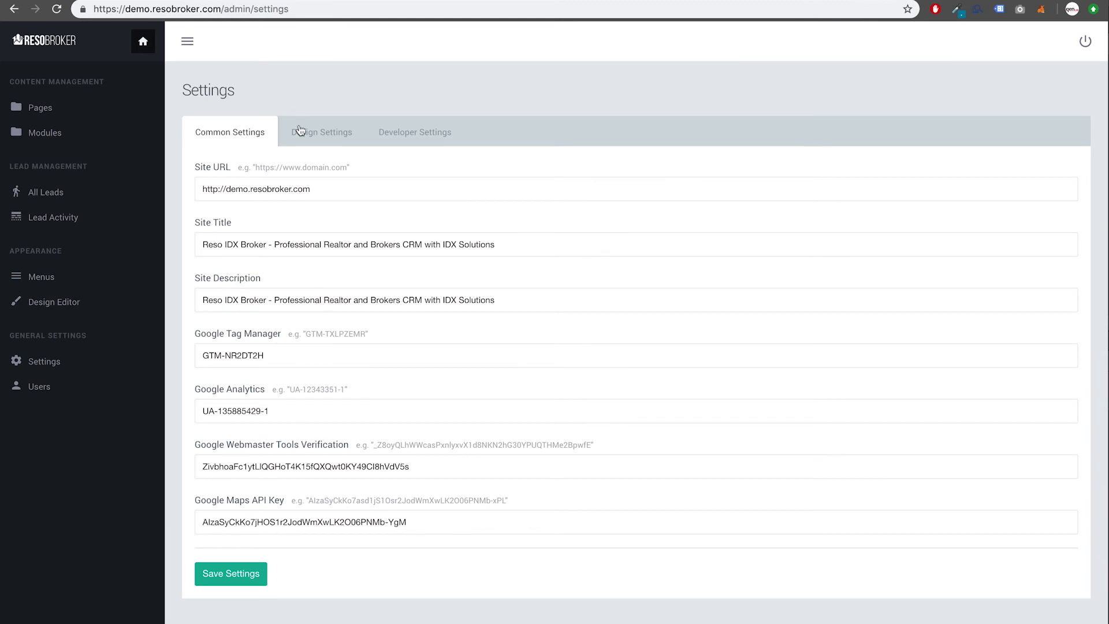
# Step: Select the Red colour skin in Design Settings and save it
pyautogui.click(310, 143)
pyautogui.click(284, 299)
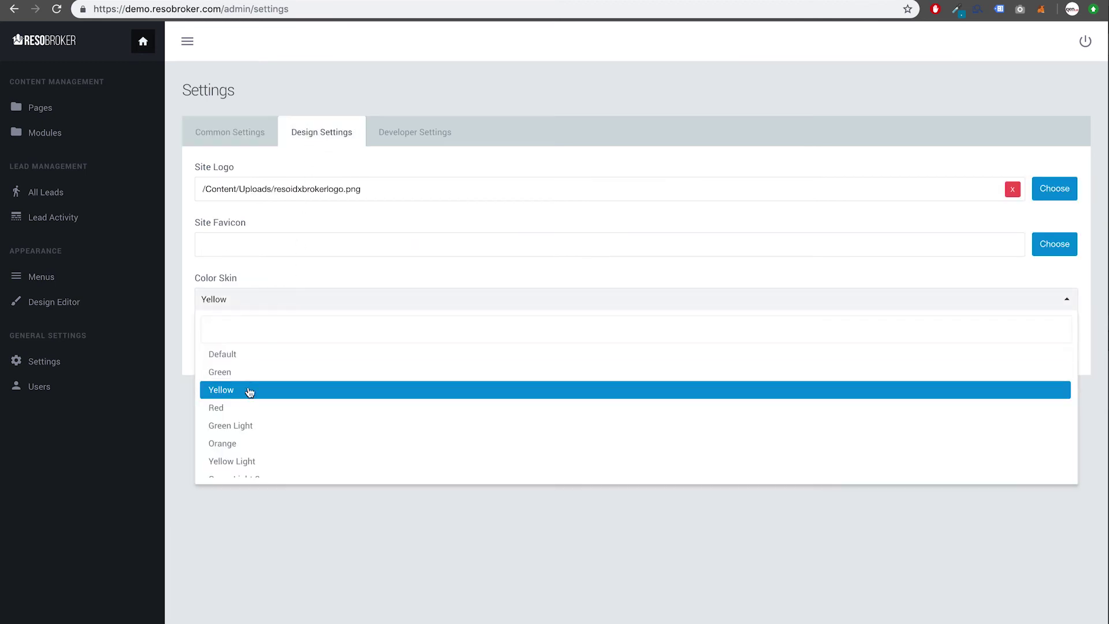
pyautogui.click(245, 409)
pyautogui.click(245, 359)
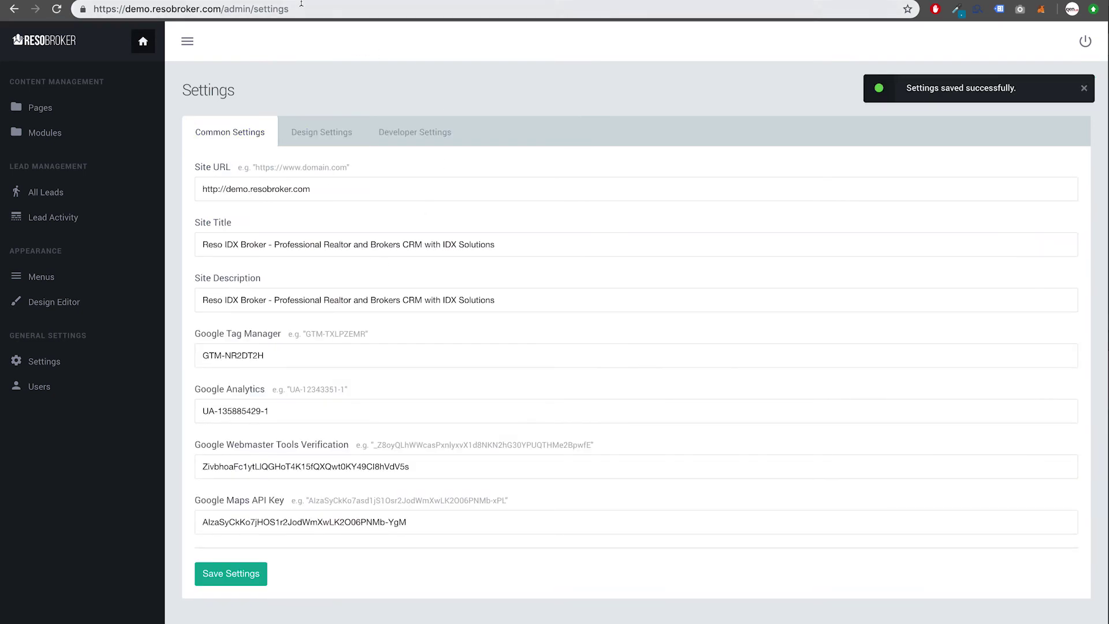
# Step: Reload the public homepage to see the red accents
pyautogui.click(300, 1)
pyautogui.click(301, 8)
pyautogui.press('Return')
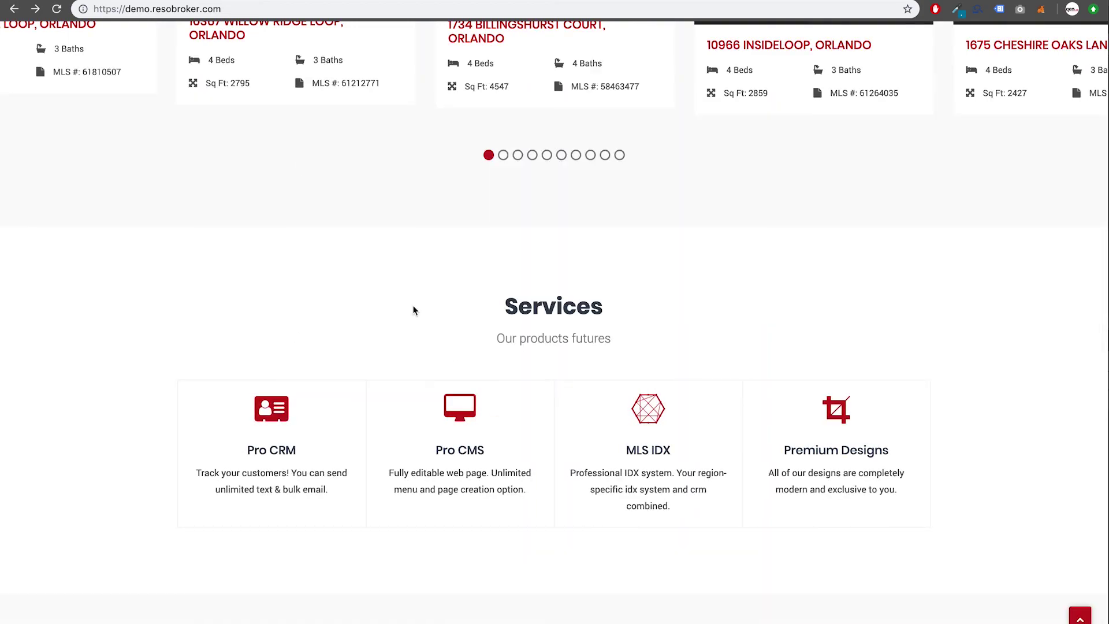
pyautogui.scroll(15, 354, 241)
pyautogui.scroll(3, 355, 241)
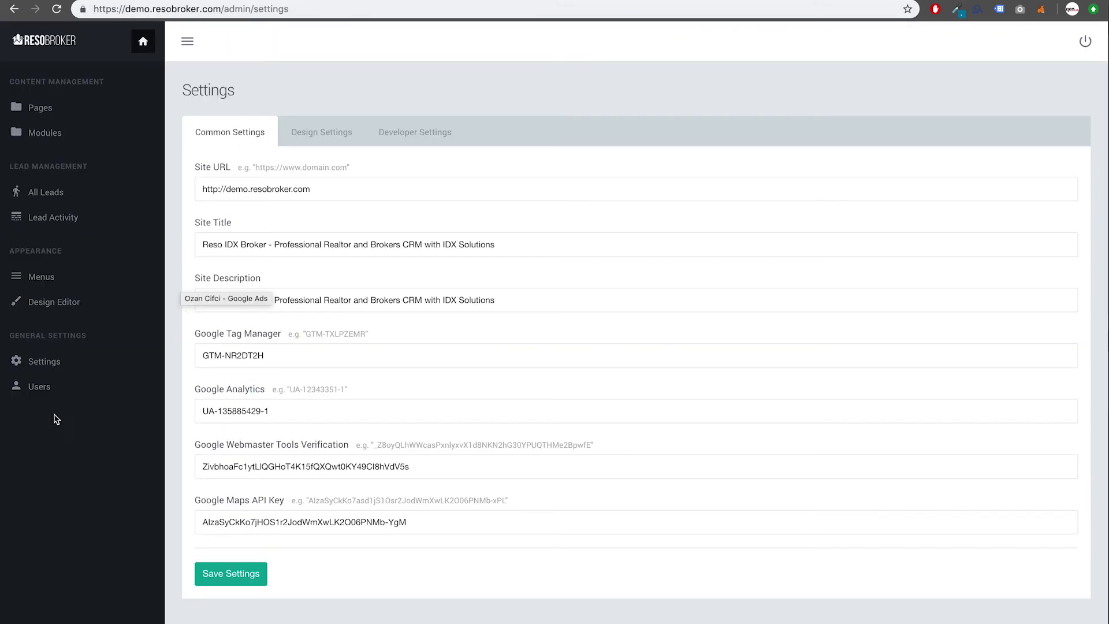
# Step: Open the Users list, view Demo Admin's details, then return to the user list
pyautogui.click(44, 396)
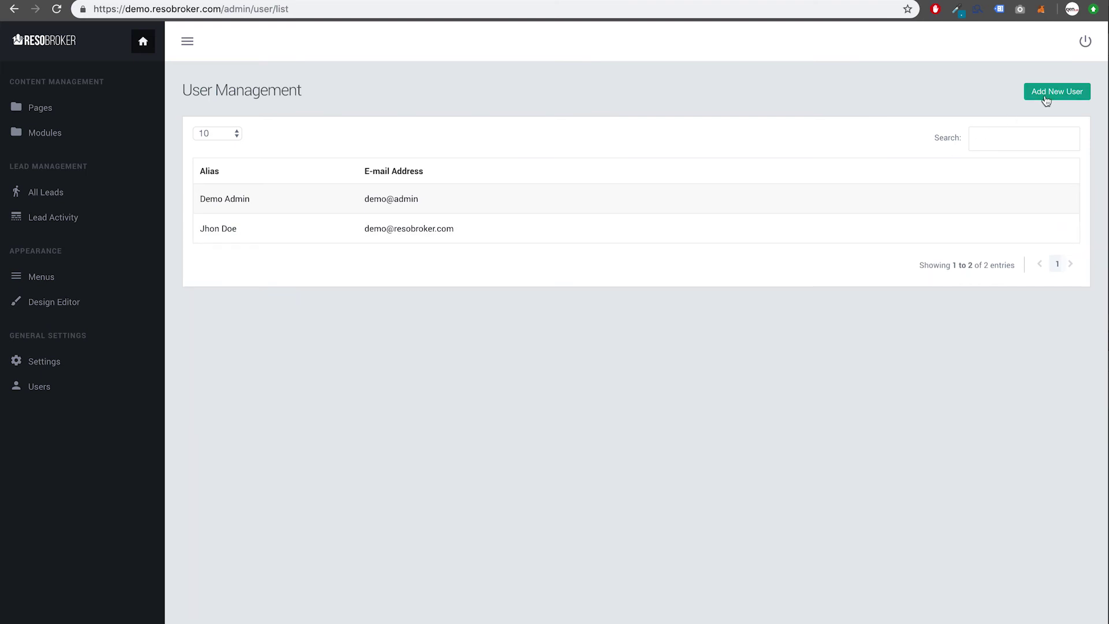
pyautogui.click(1018, 200)
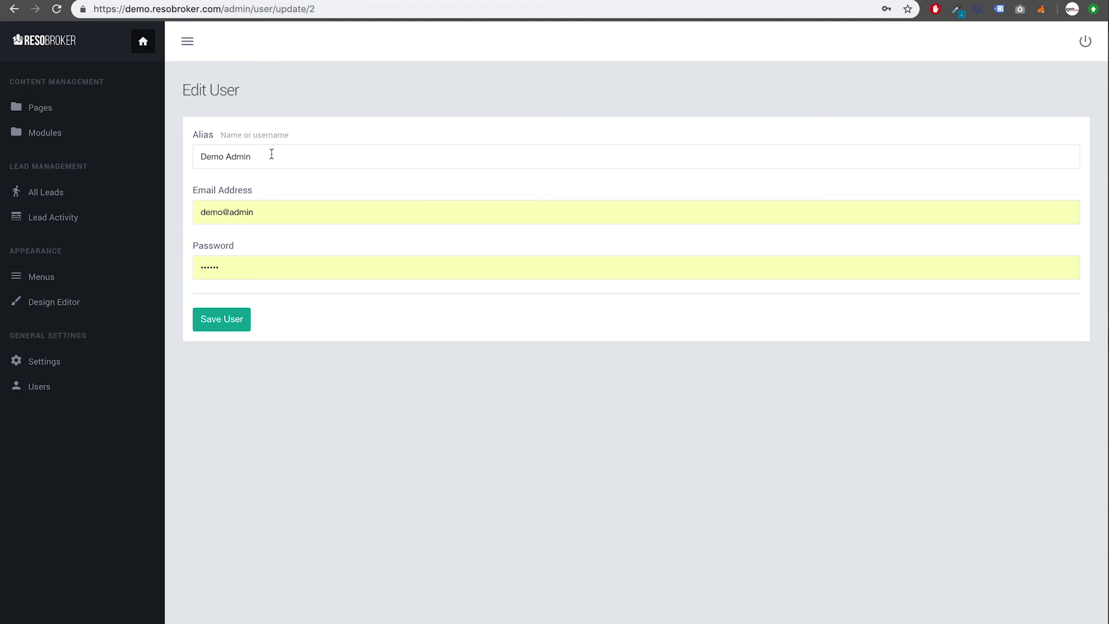
pyautogui.click(68, 387)
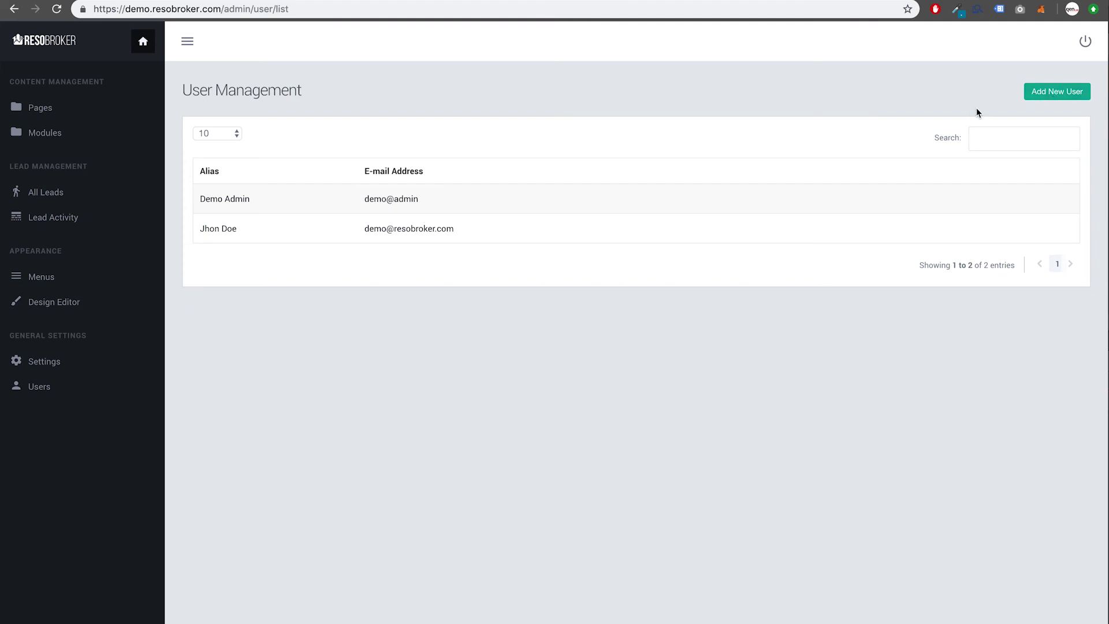
# Step: Add a new user with alias 'Web Developer', an e-mail address and a password
pyautogui.click(1047, 98)
pyautogui.click(278, 158)
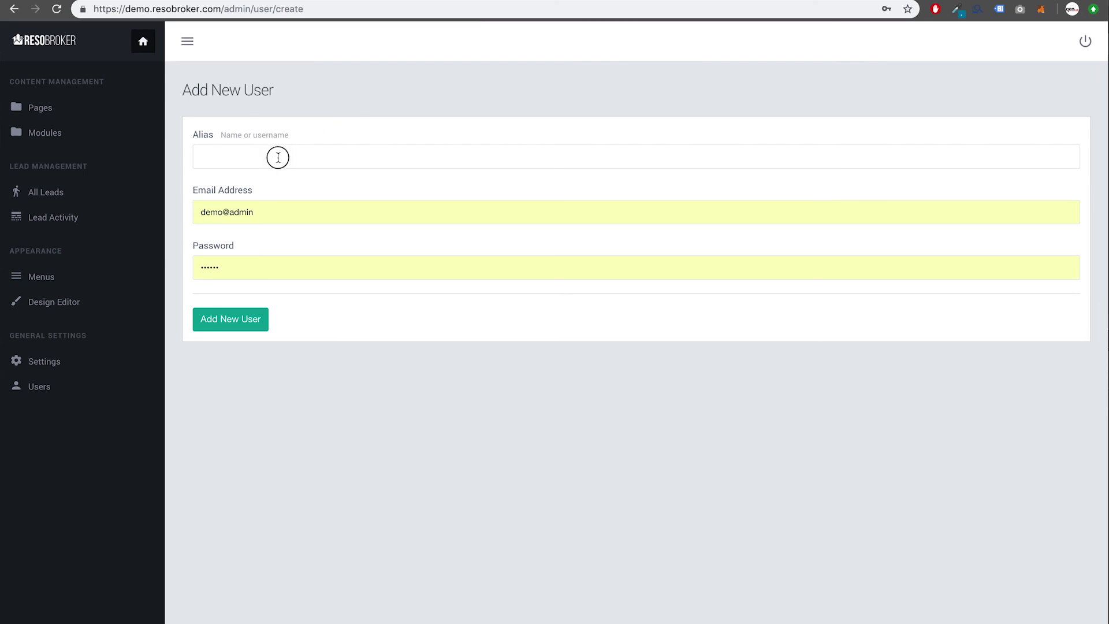
pyautogui.write('Web Dev')
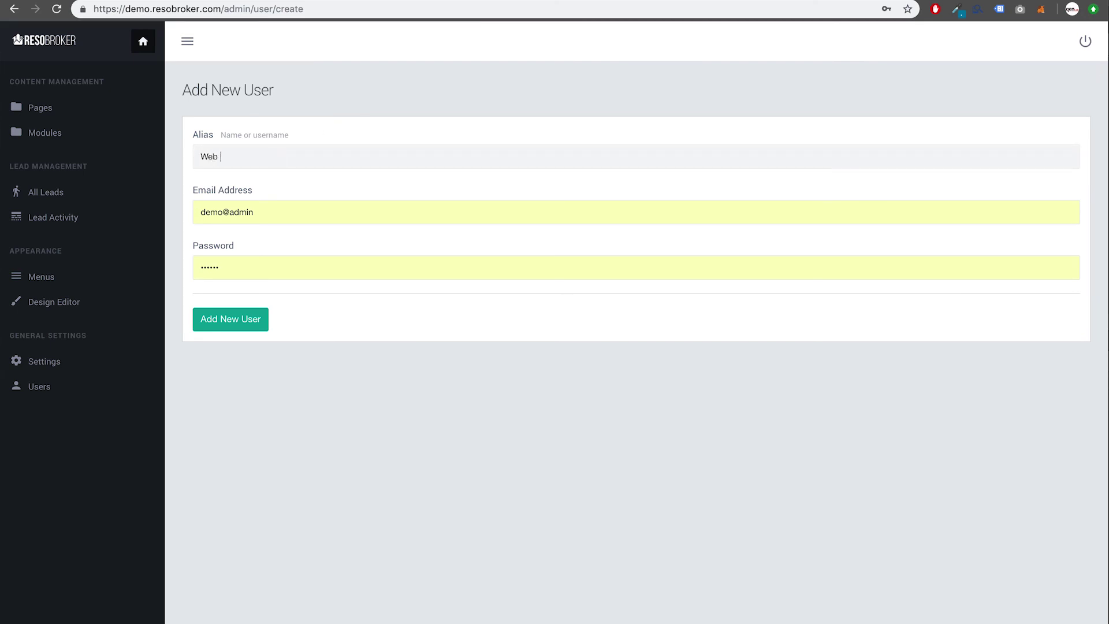
pyautogui.press('BackSpace')
pyautogui.write('veloper')
pyautogui.press('Tab')
pyautogui.write('webd')
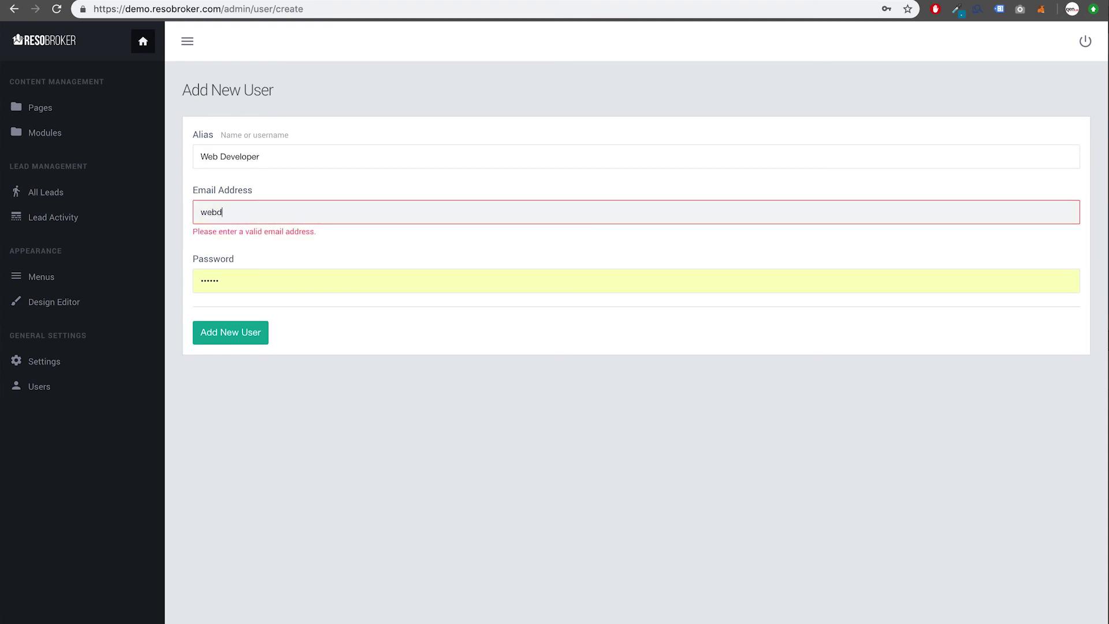
pyautogui.write('eveloper@domain.com')
pyautogui.press('Tab')
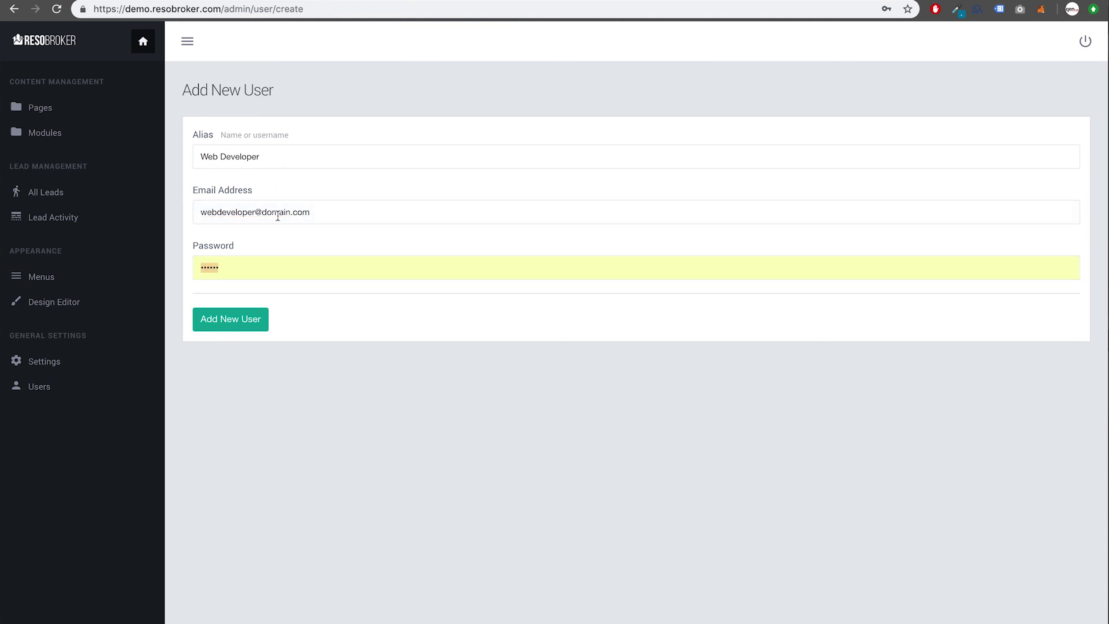
pyautogui.write('123456')
pyautogui.click(238, 328)
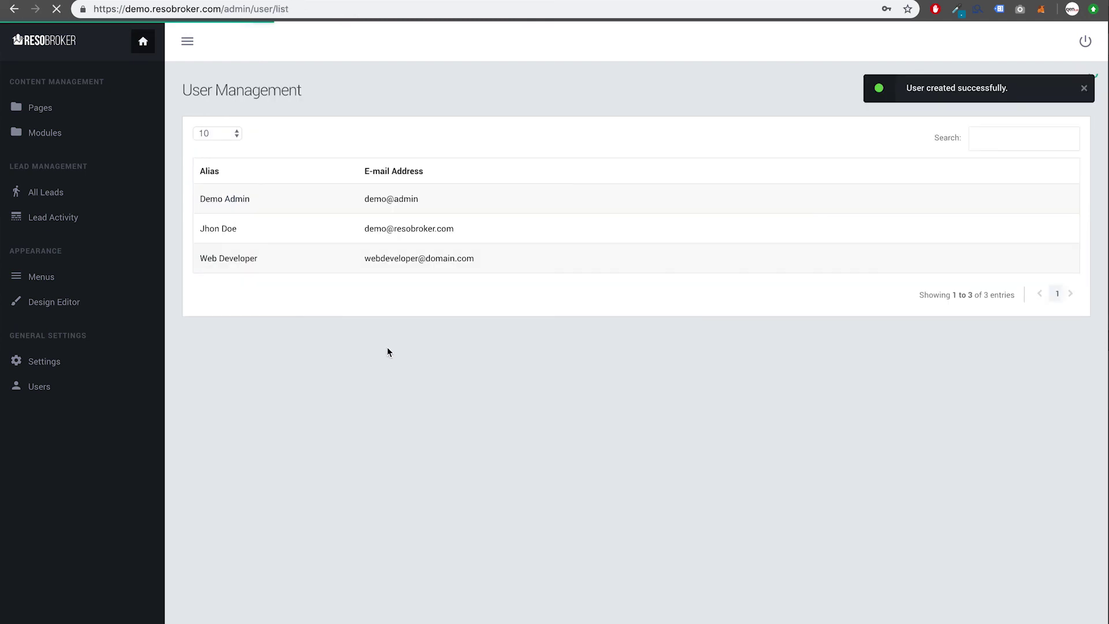
pyautogui.moveTo(308, 257)
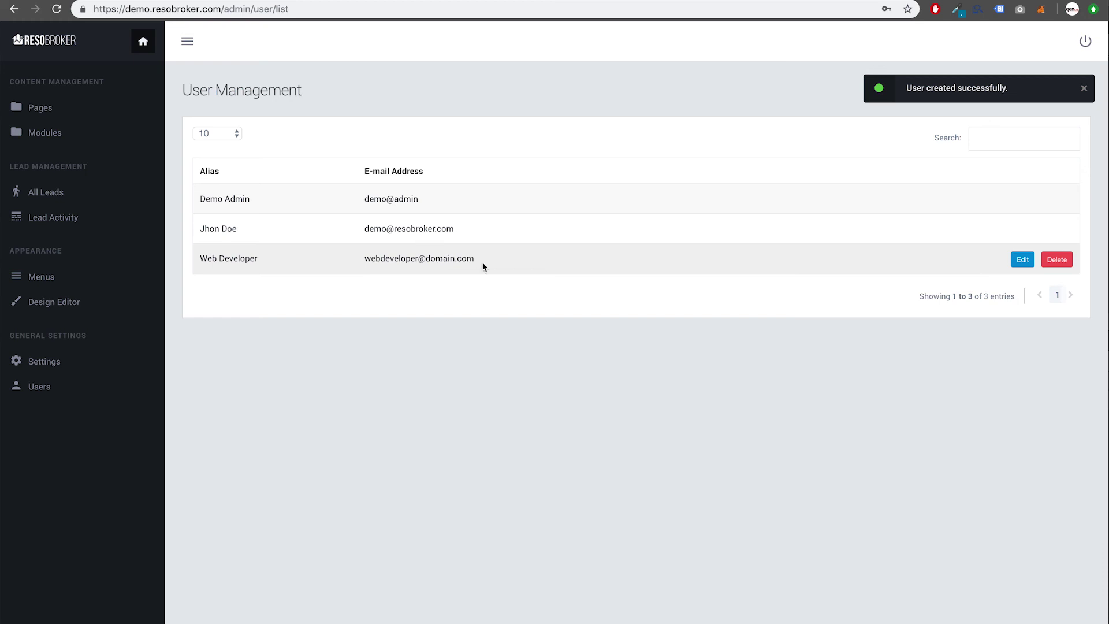
# Step: Delete the Web Developer user and confirm the removal
pyautogui.click(1058, 261)
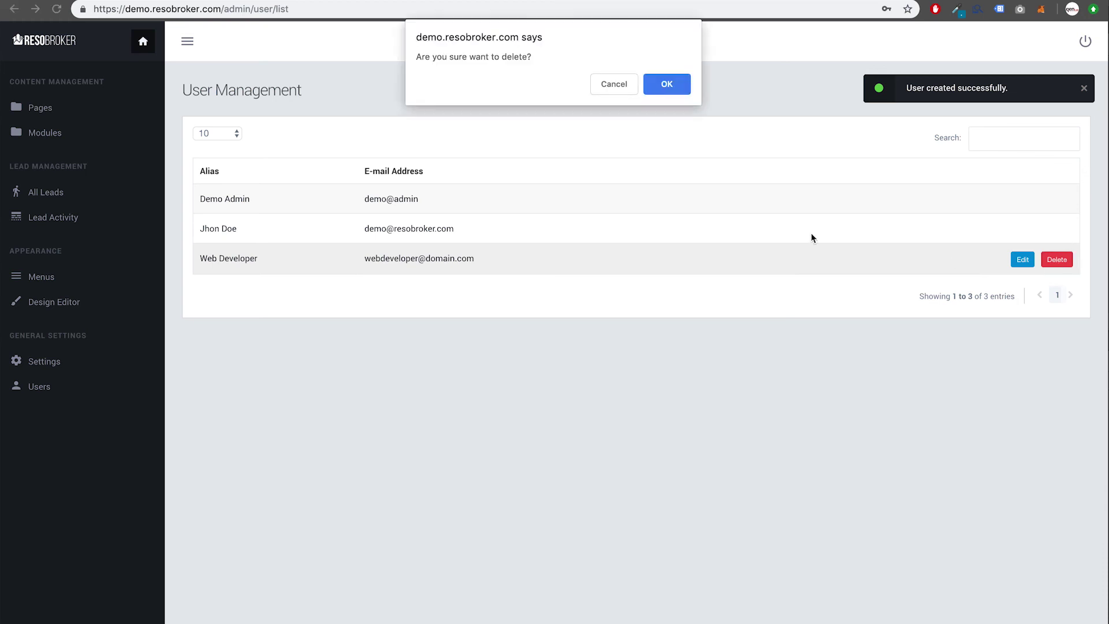
pyautogui.click(668, 92)
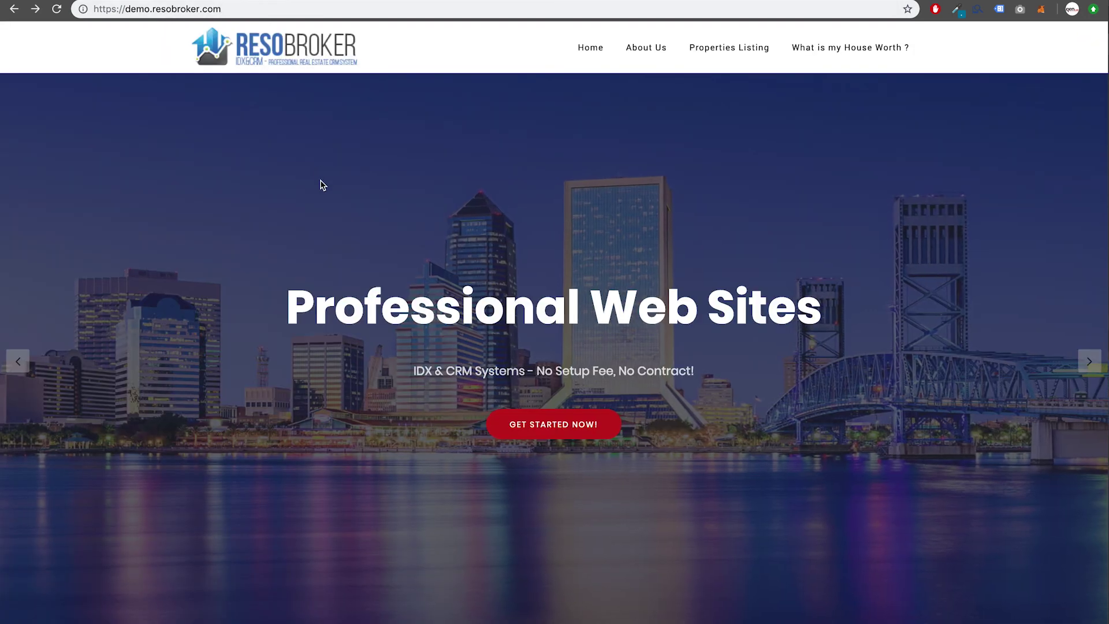
pyautogui.scroll(-6, 321, 182)
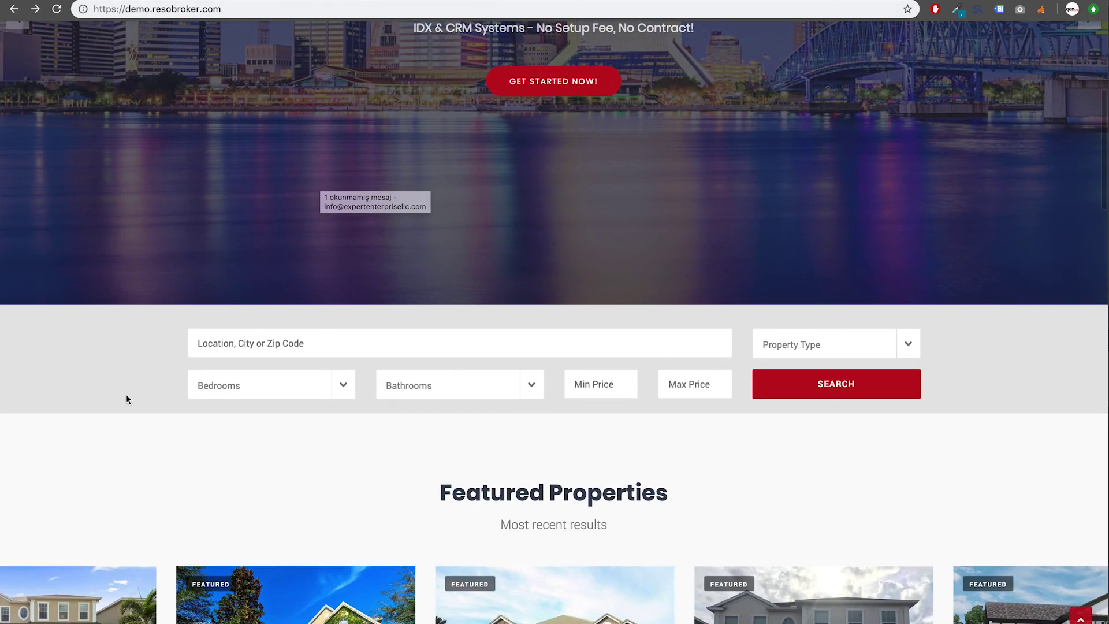
pyautogui.scroll(-2, 163, 440)
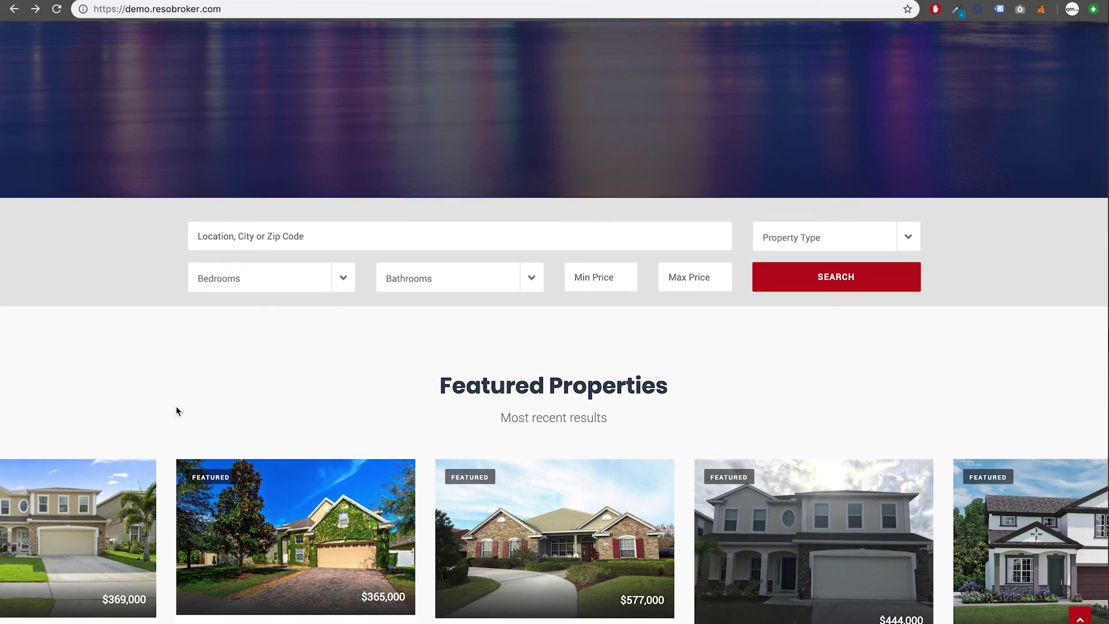
pyautogui.scroll(-9, 176, 410)
pyautogui.scroll(-3, 179, 490)
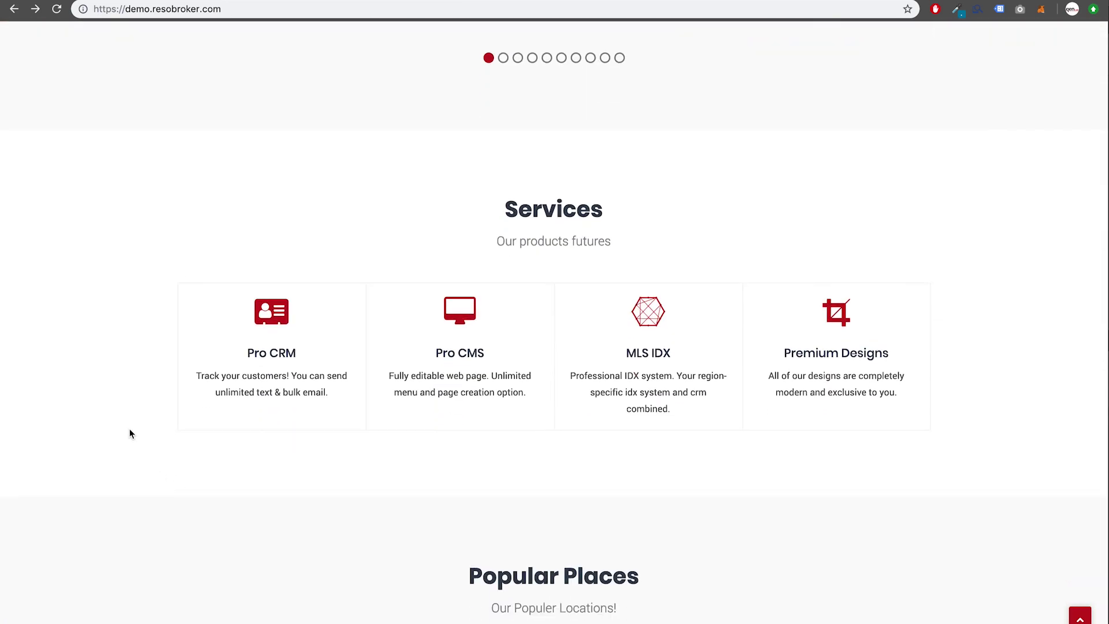